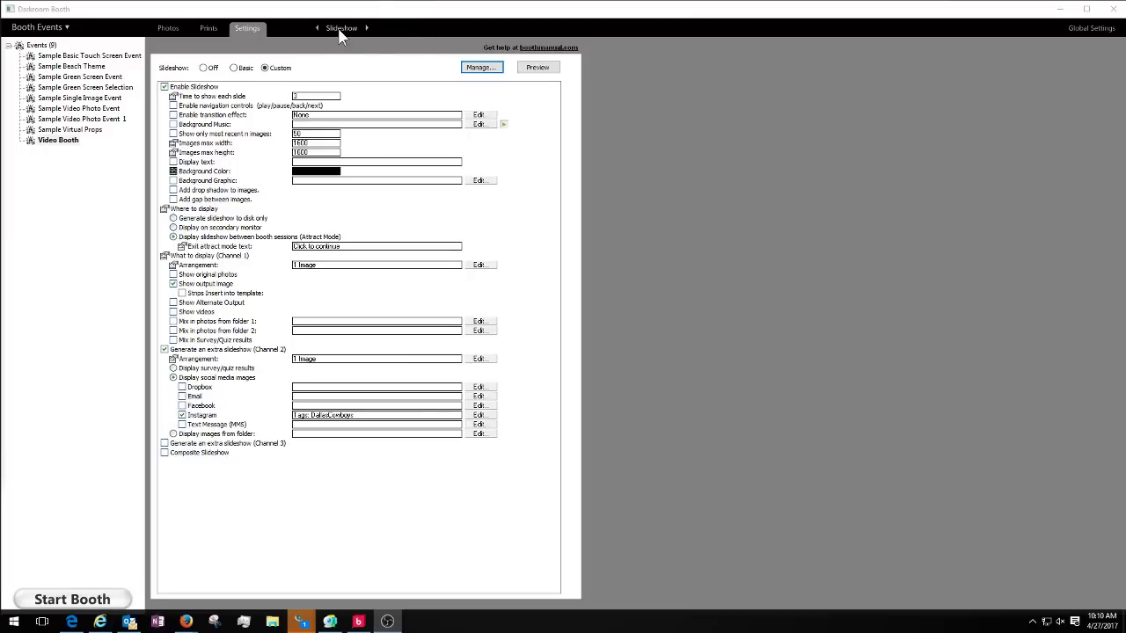
Step: Review the connected email and social media accounts in the global settings and return to the event's slideshow settings
click(1089, 28)
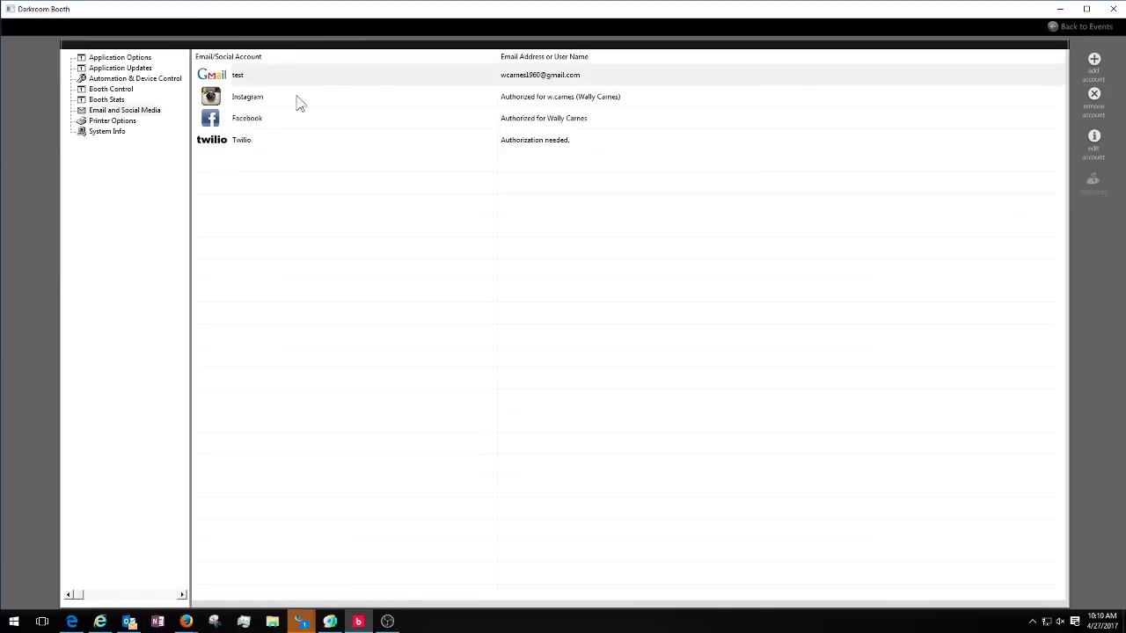
click(1089, 29)
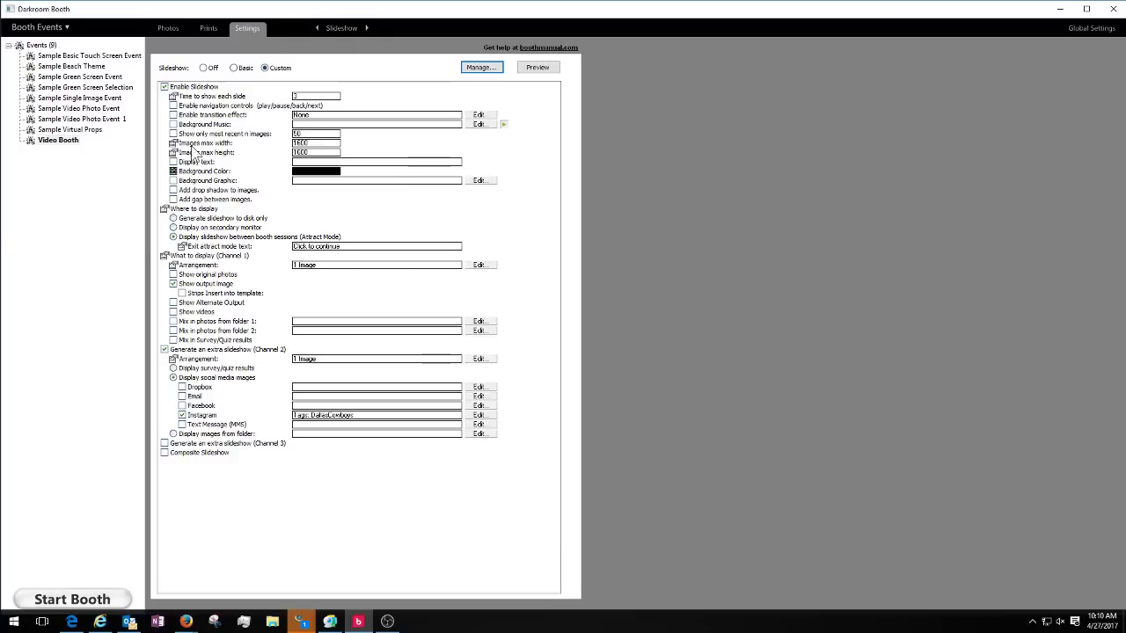
Step: Enable the extra Channel 2 slideshow and set the newer-than value of its Instagram image filter to 50 days
click(164, 350)
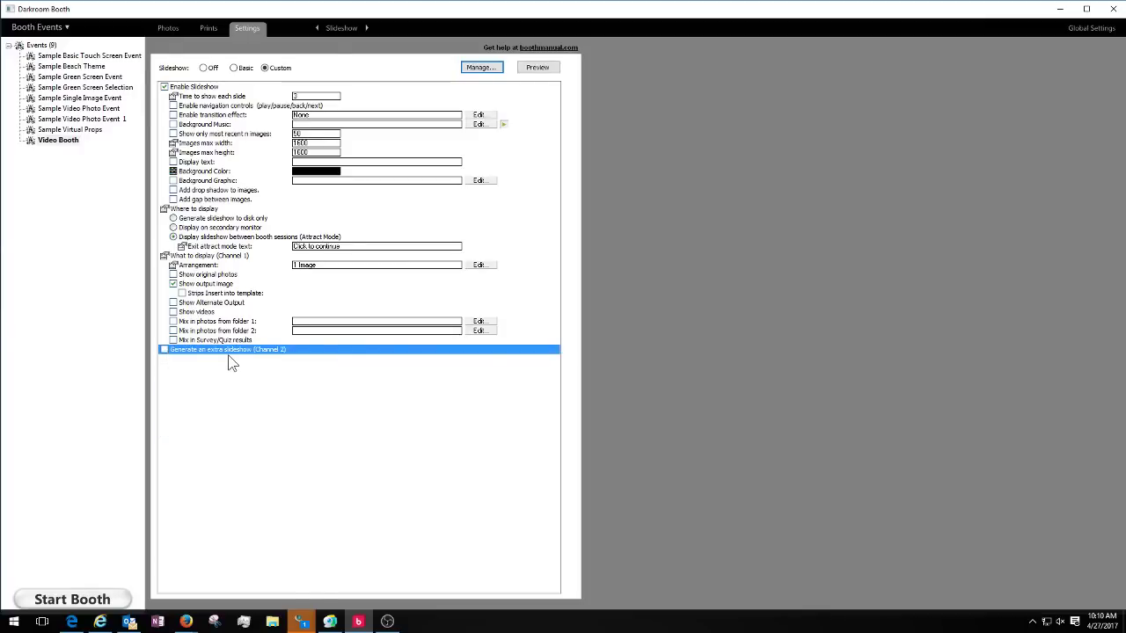
click(165, 350)
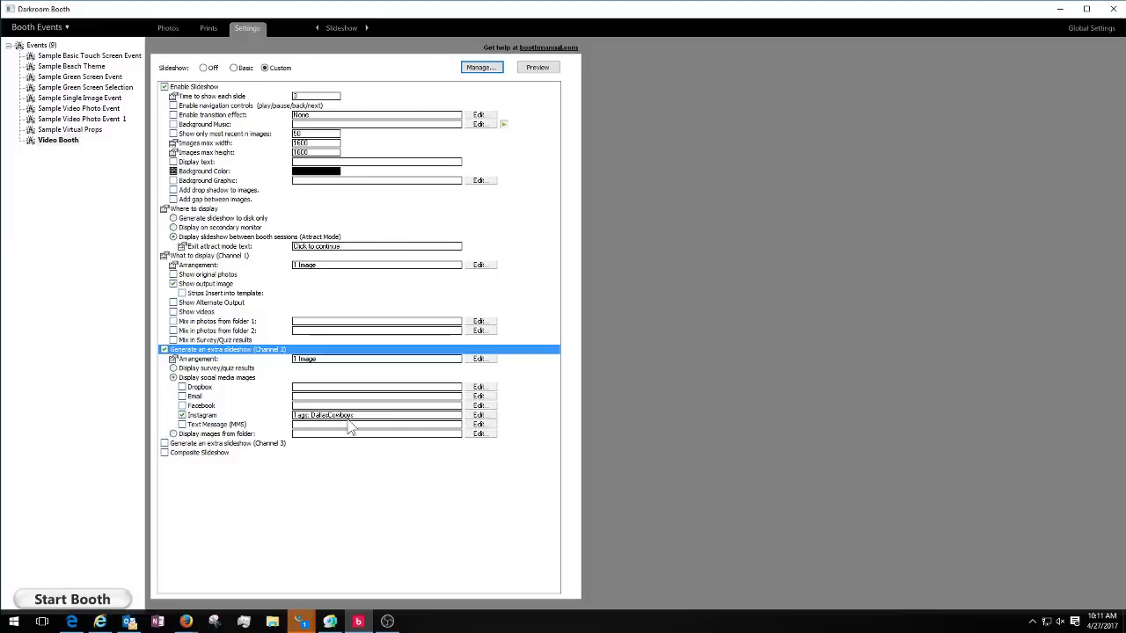
click(486, 417)
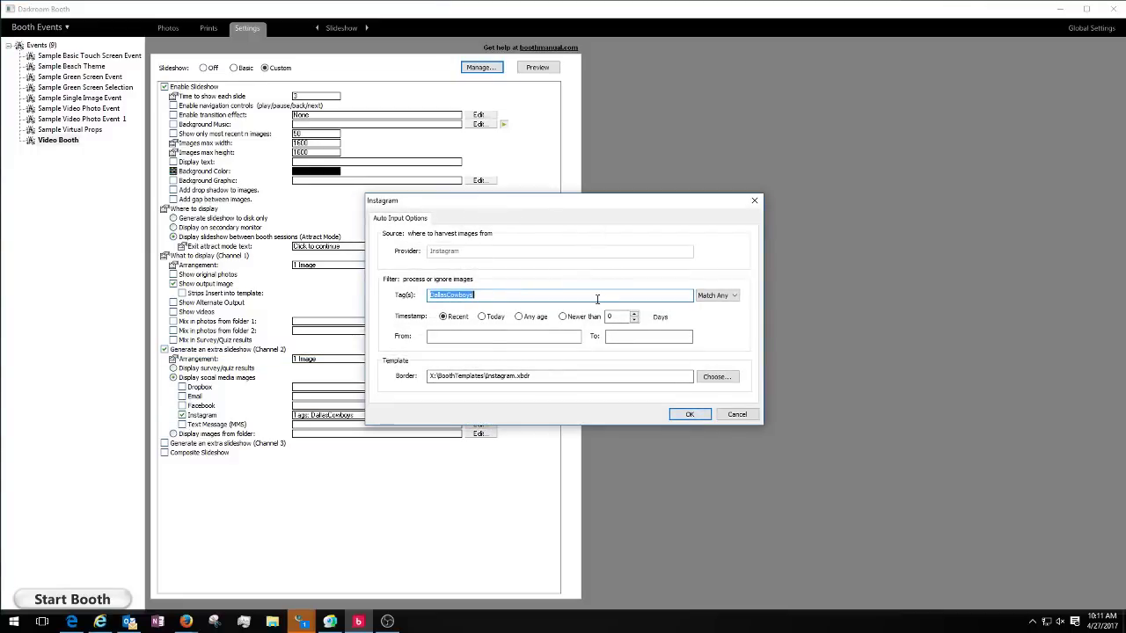
click(493, 299)
click(634, 314)
click(634, 314)
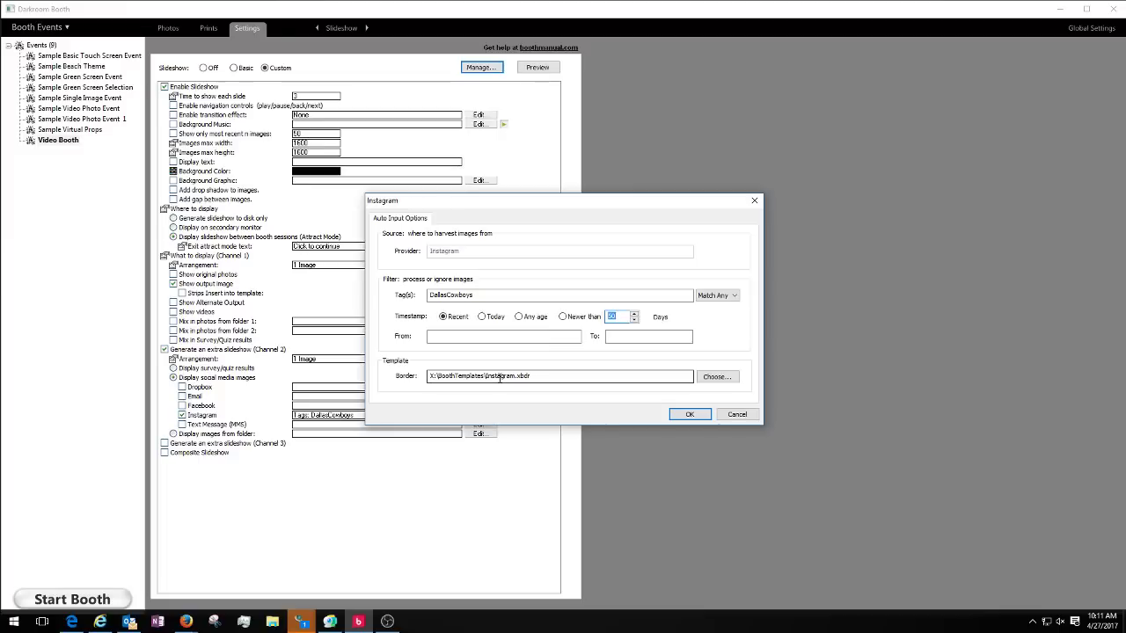
Step: Choose the Instagram template as the border for the harvested images and accept the Instagram options
click(712, 379)
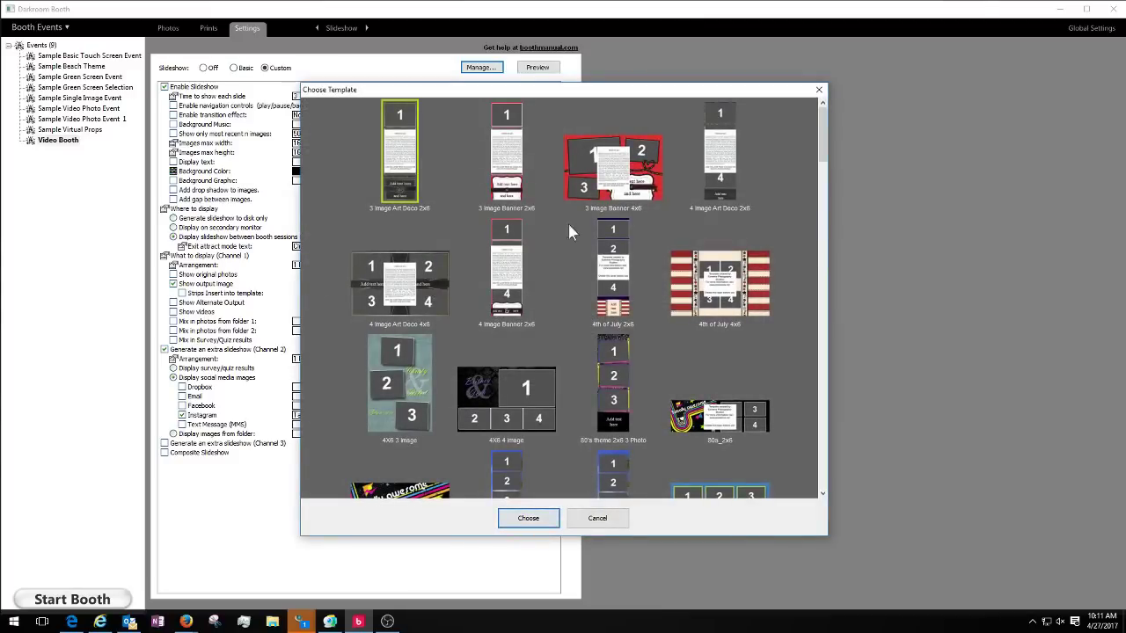
drag(824, 141, 816, 303)
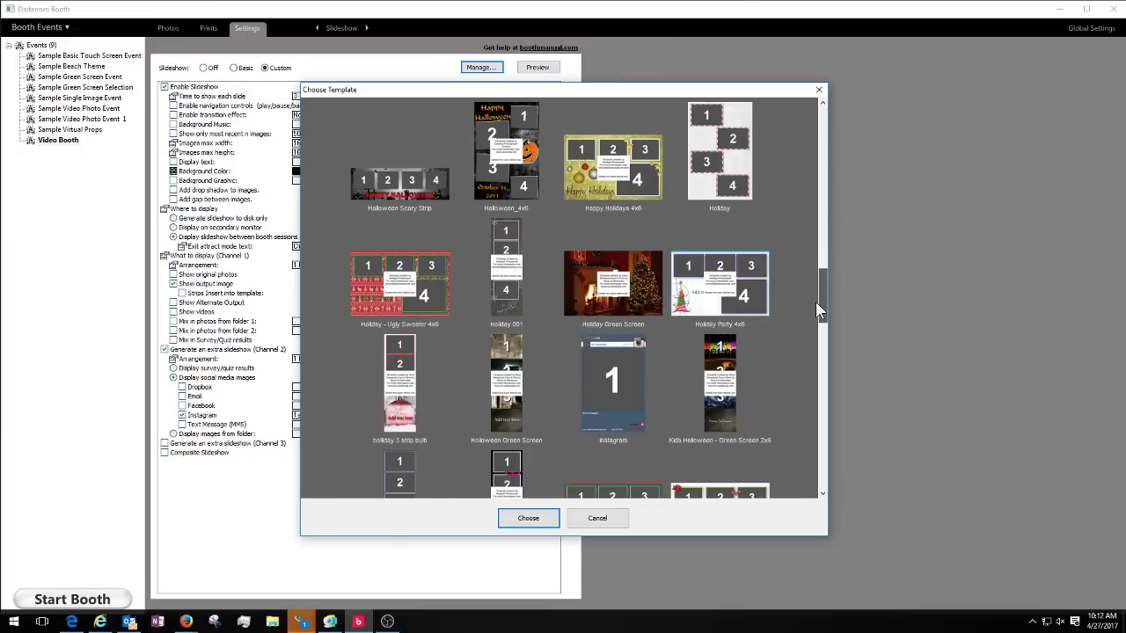
click(619, 382)
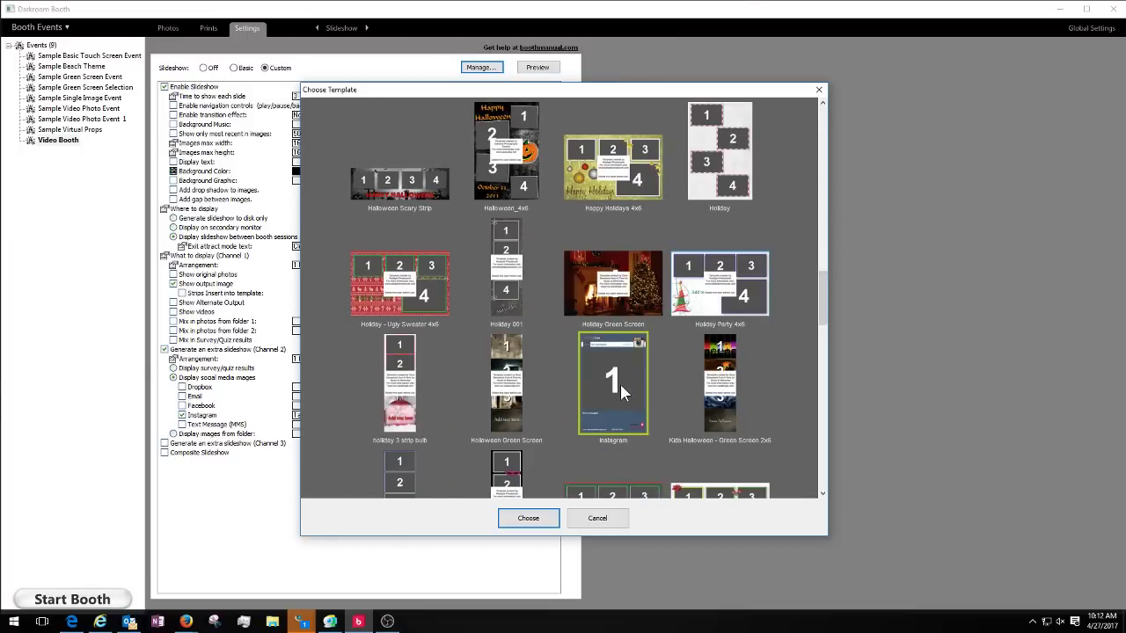
click(528, 519)
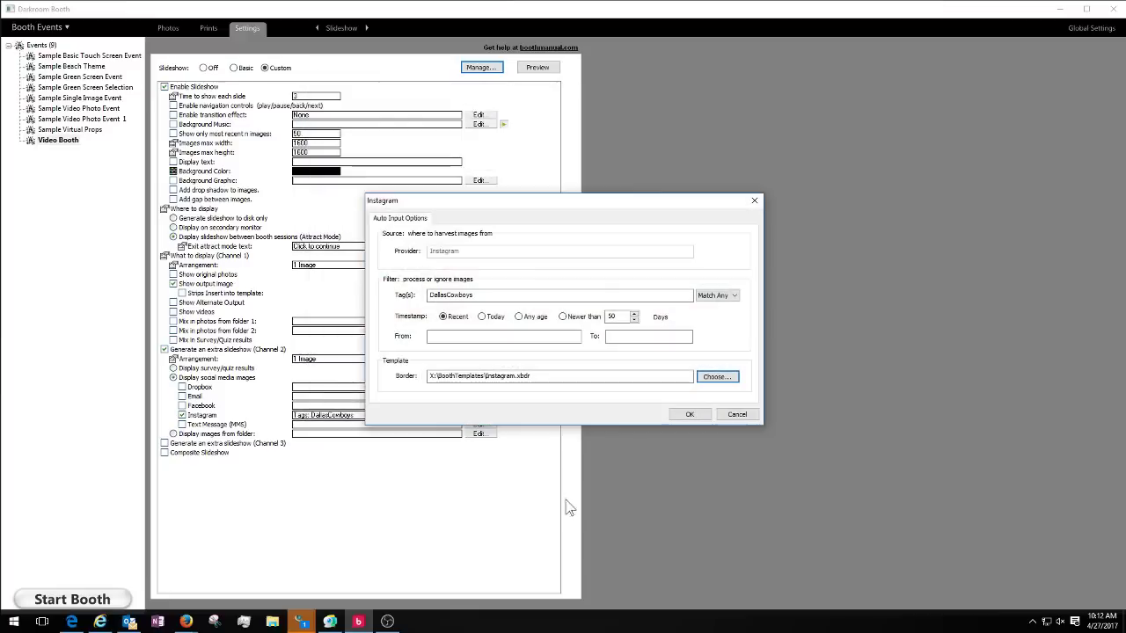
click(691, 417)
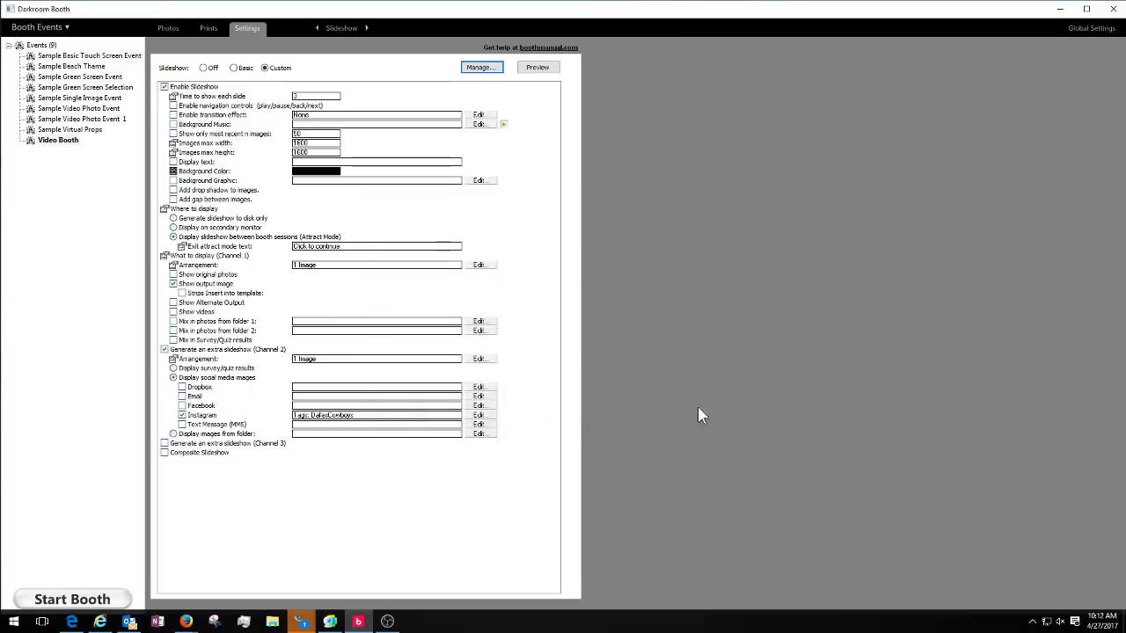
Step: Preview the slideshow full screen, and open the social2 subfolder of the event's slideshow folder
click(540, 69)
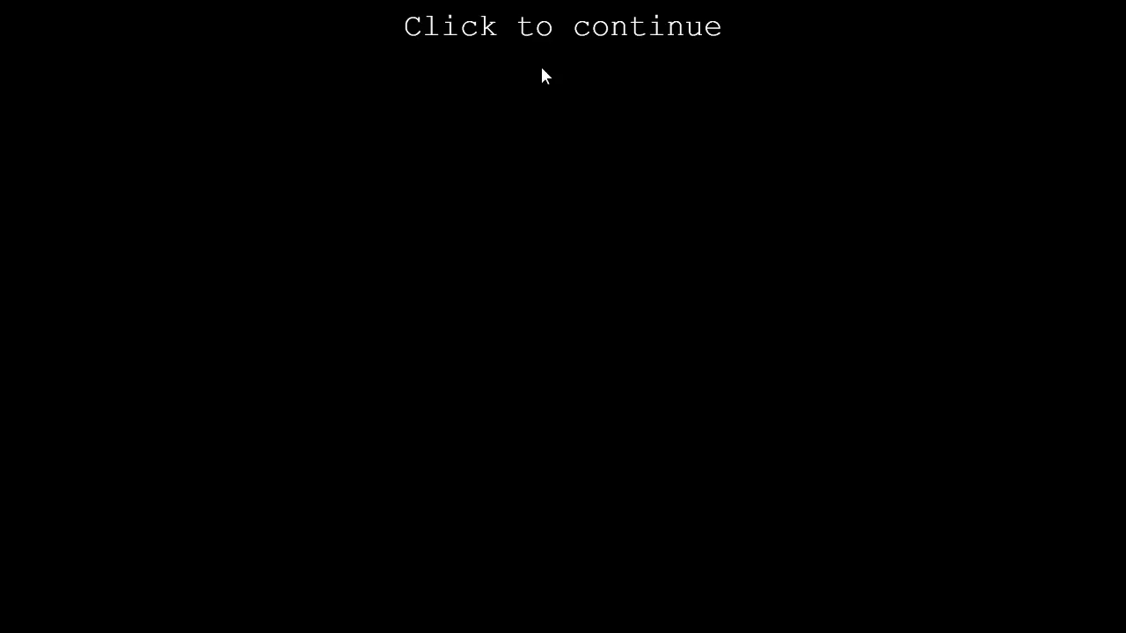
click(541, 68)
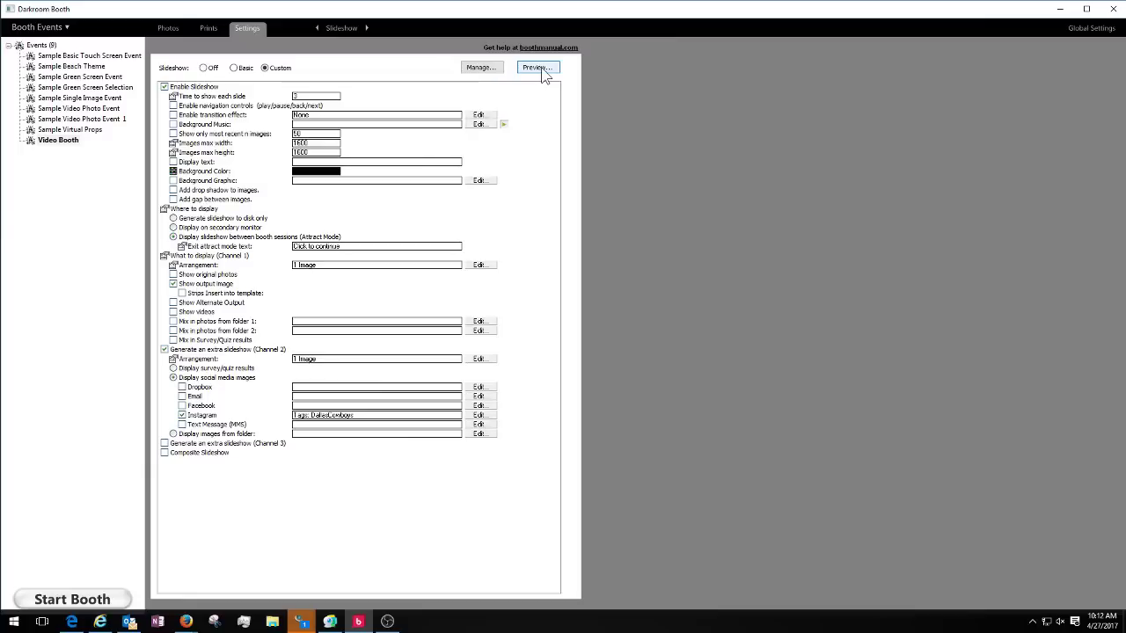
click(478, 71)
click(499, 136)
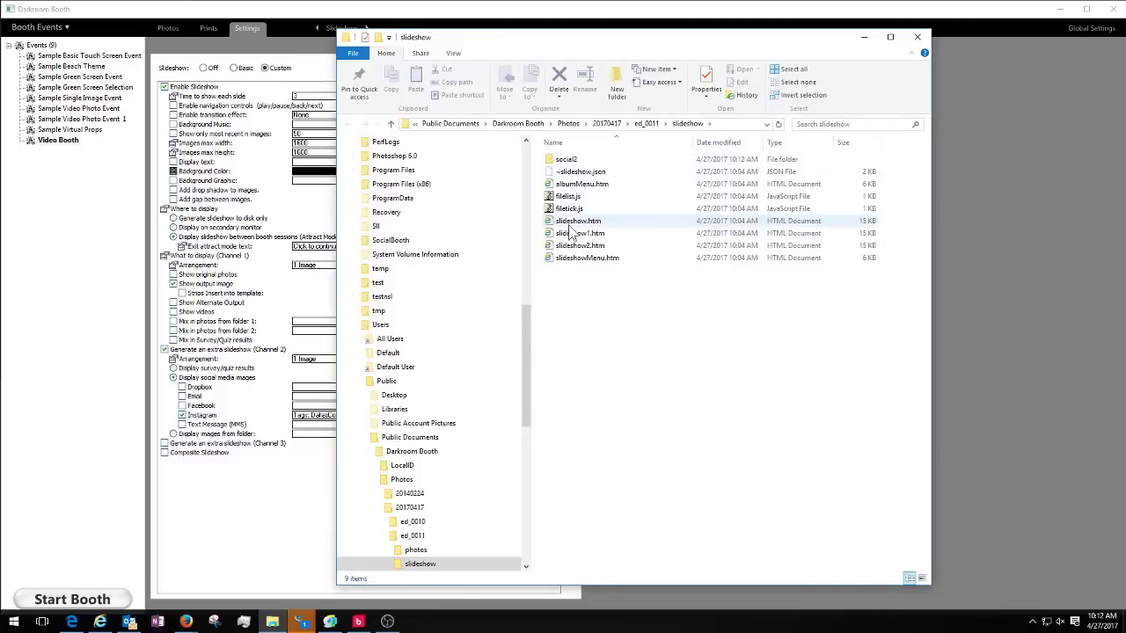
double_click(571, 162)
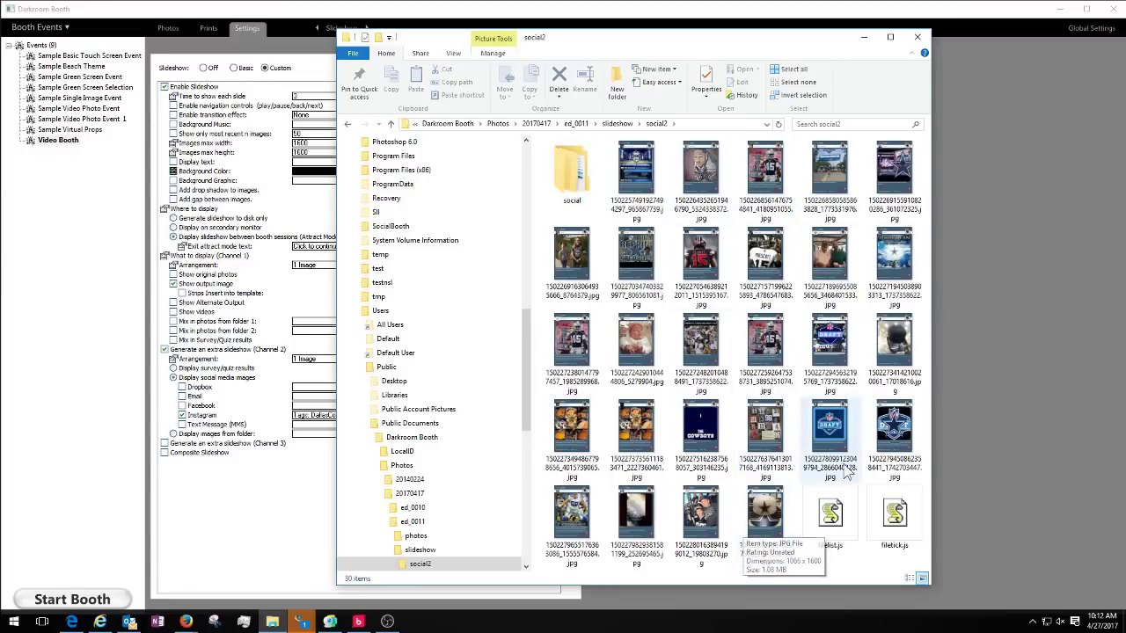
Step: View two of the harvested Instagram images at full size, and close the image viewer and the folder
double_click(695, 172)
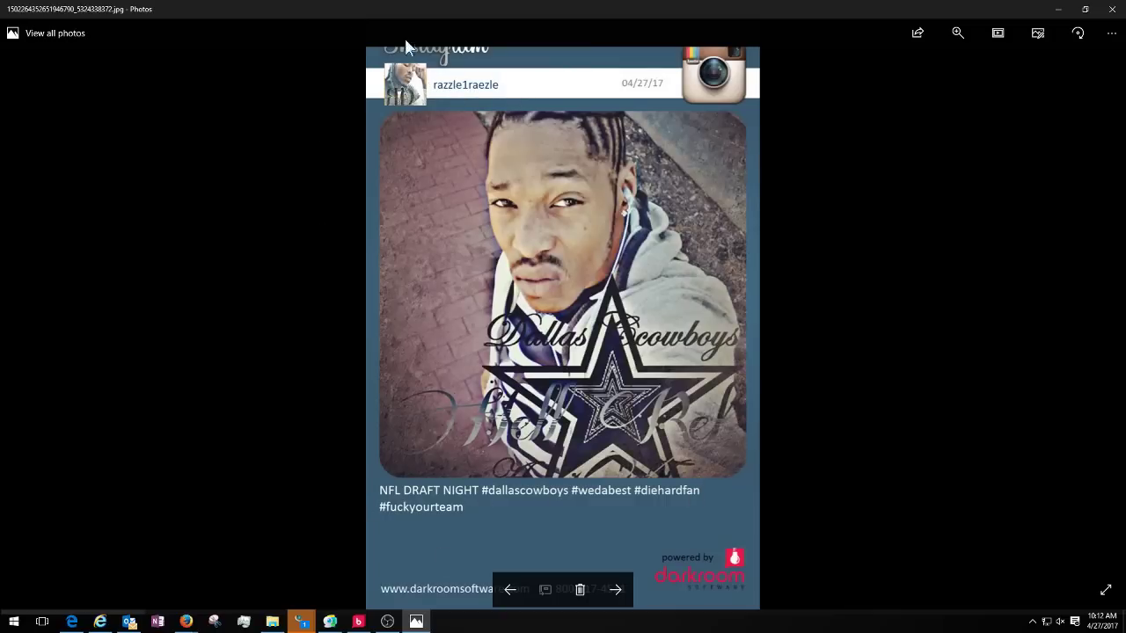
click(1111, 9)
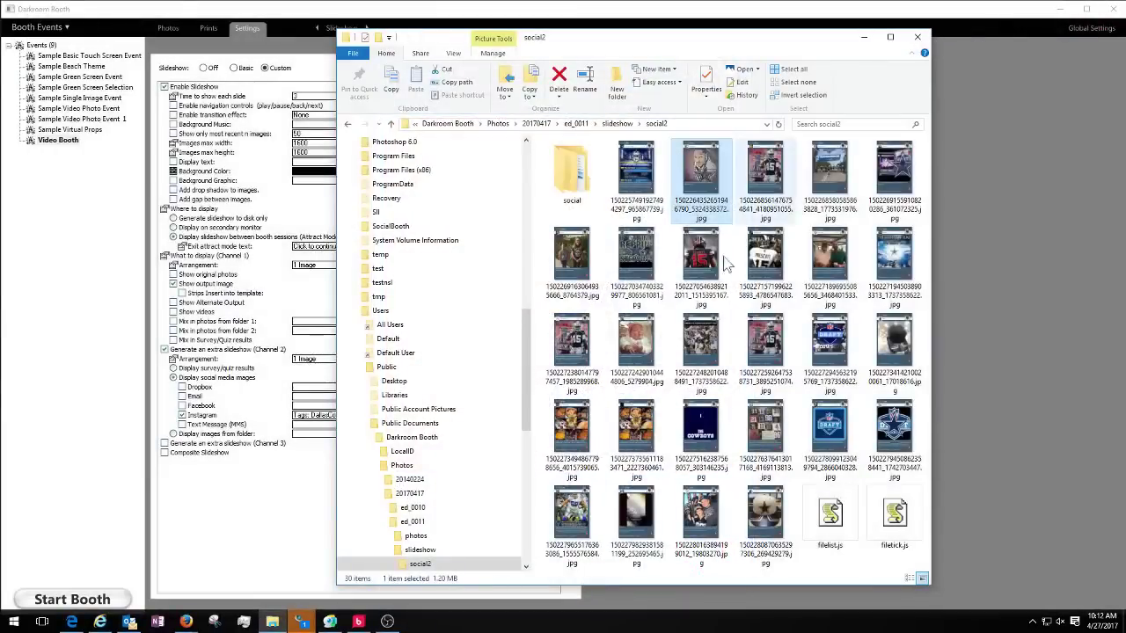
double_click(577, 346)
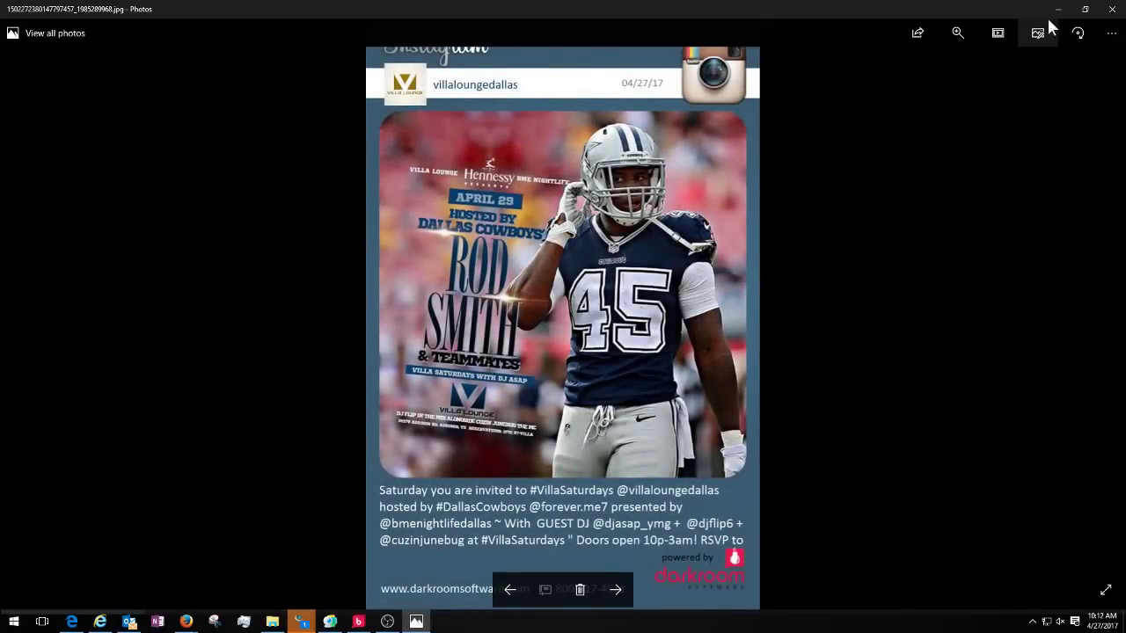
click(1110, 16)
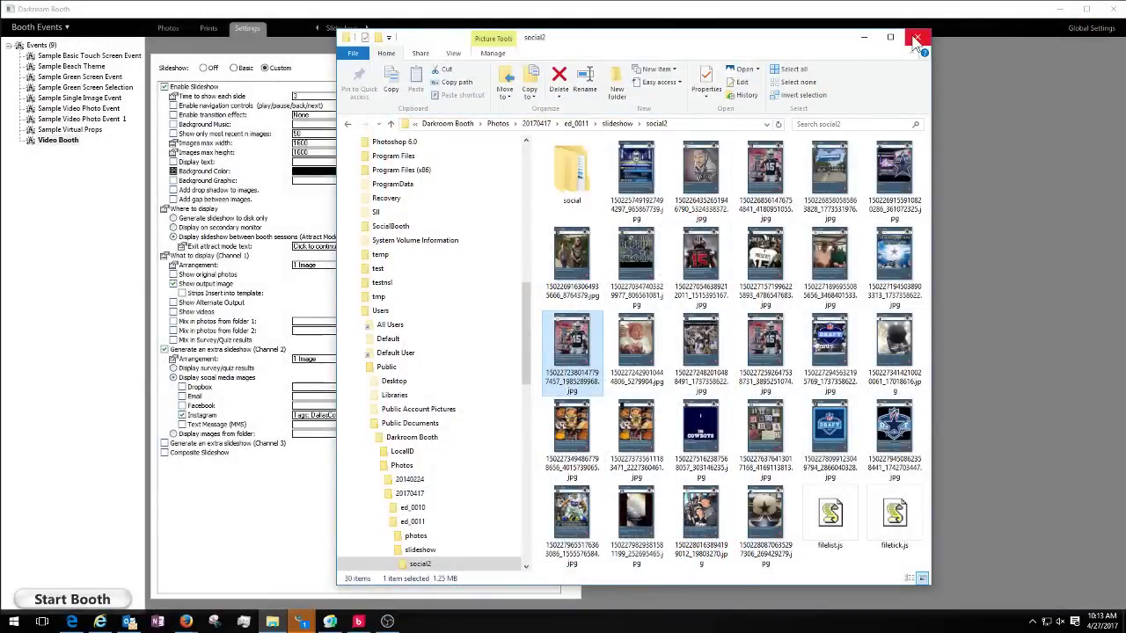
click(916, 38)
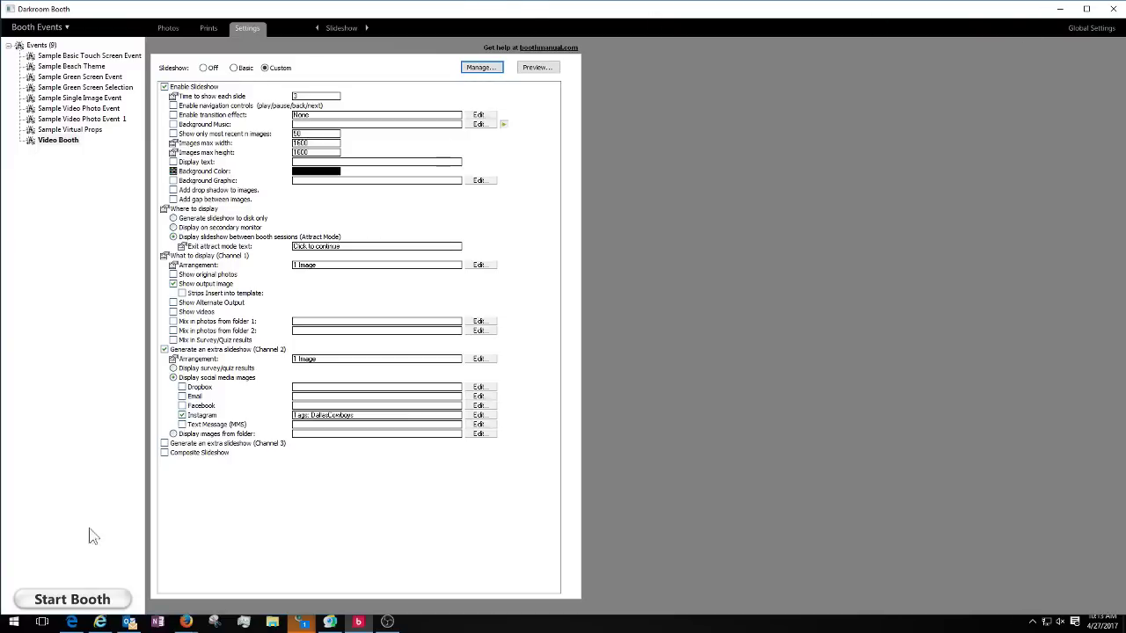
Step: Display the Booth Control options in the global settings and bring the browser window with the kiosk gallery into view
click(1091, 33)
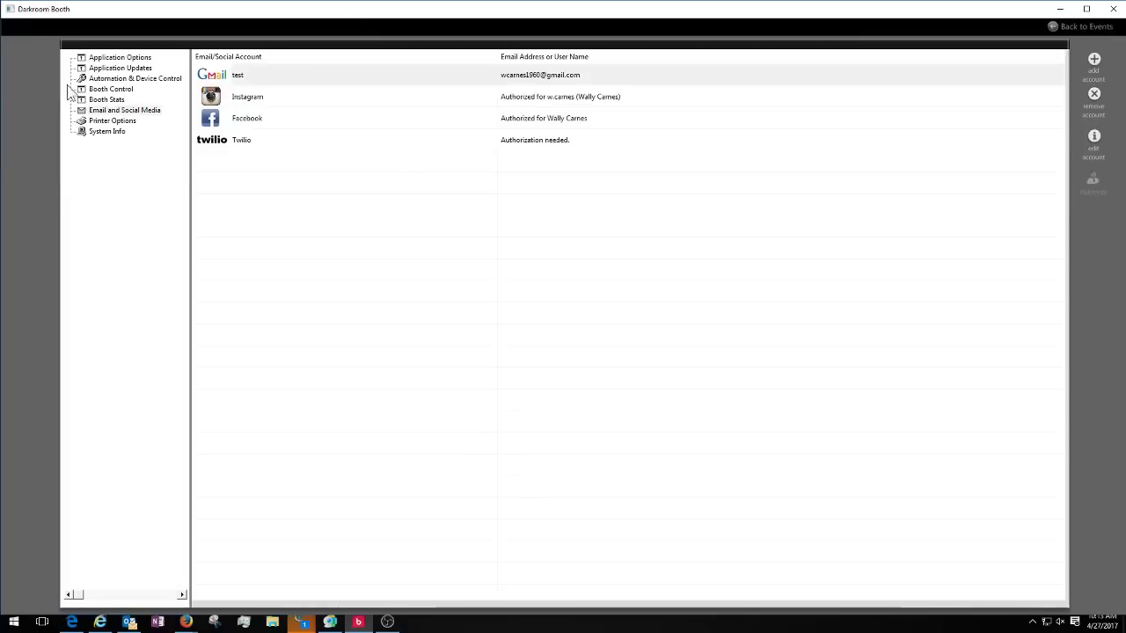
click(121, 90)
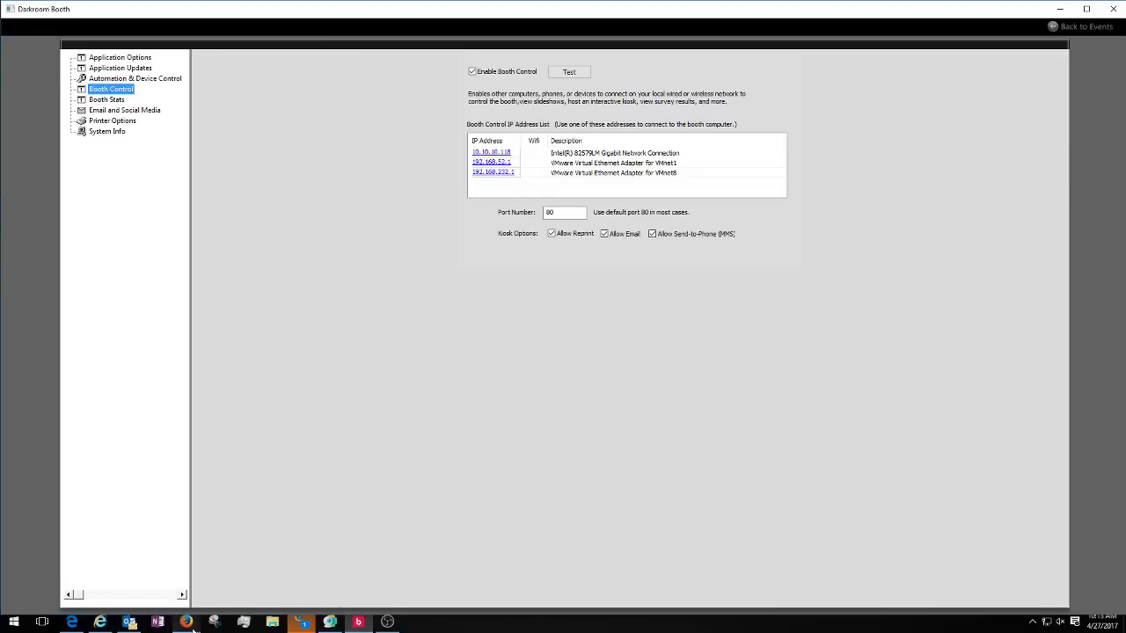
mouse_move(189, 623)
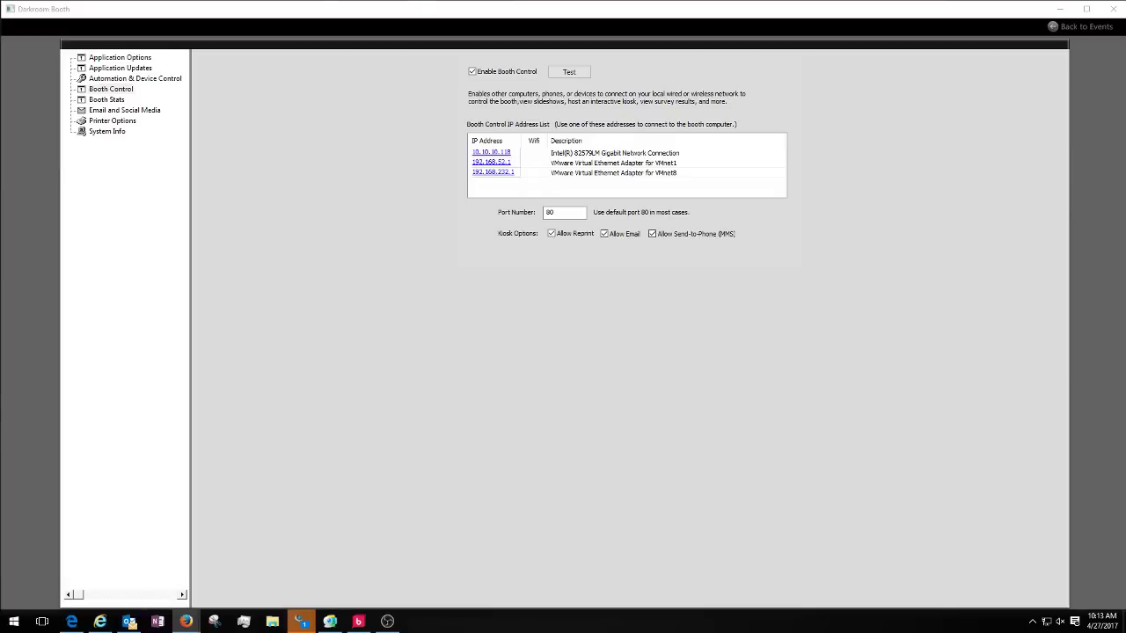
drag(0, 39, 544, 44)
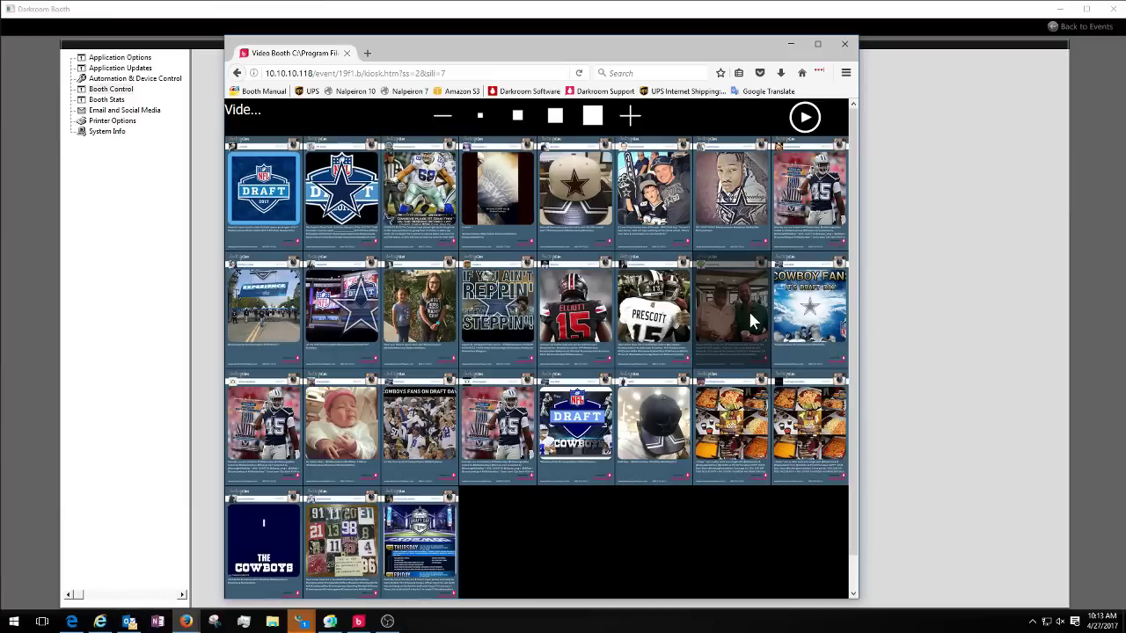
Step: Open a Dallas Cowboys player image in the kiosk gallery and page forward through the following Instagram images
click(496, 405)
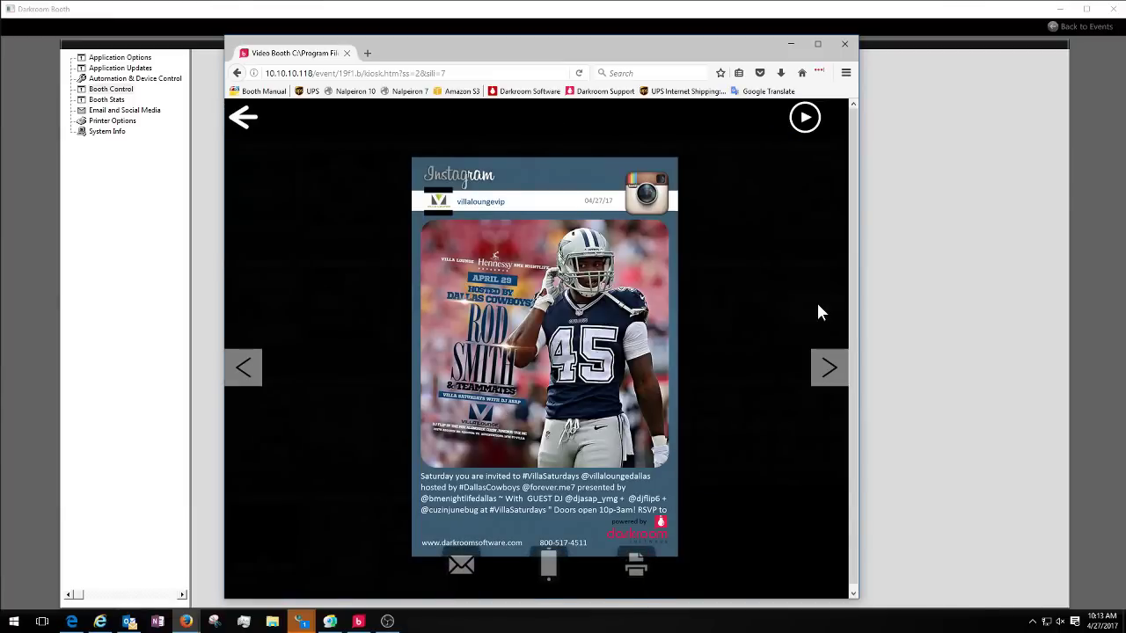
click(846, 371)
click(846, 369)
click(846, 370)
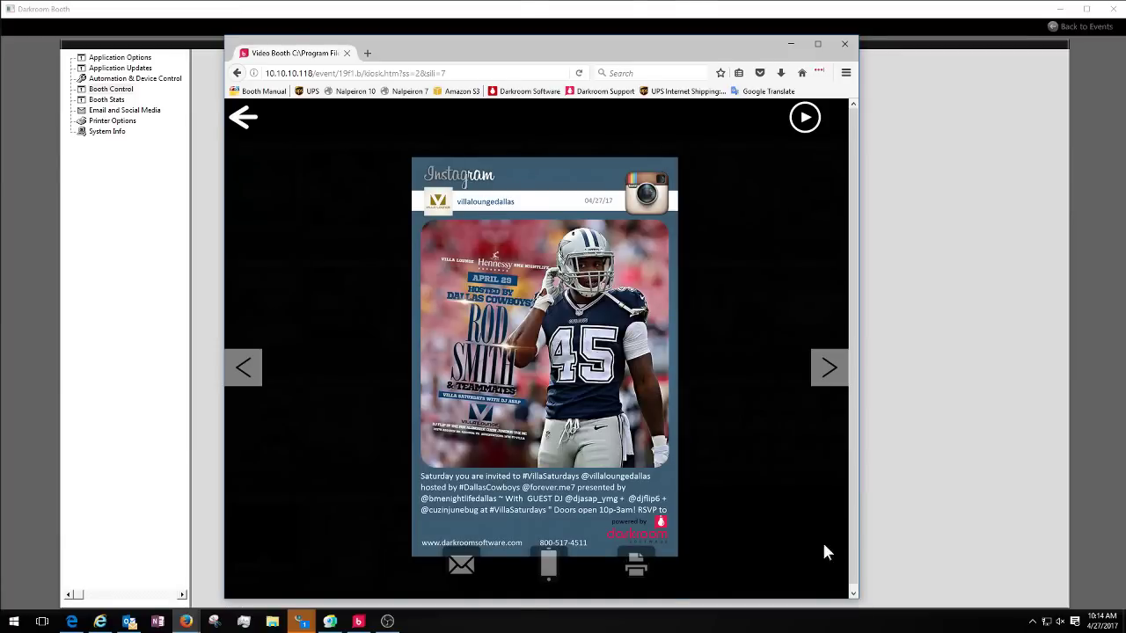
click(829, 368)
click(829, 368)
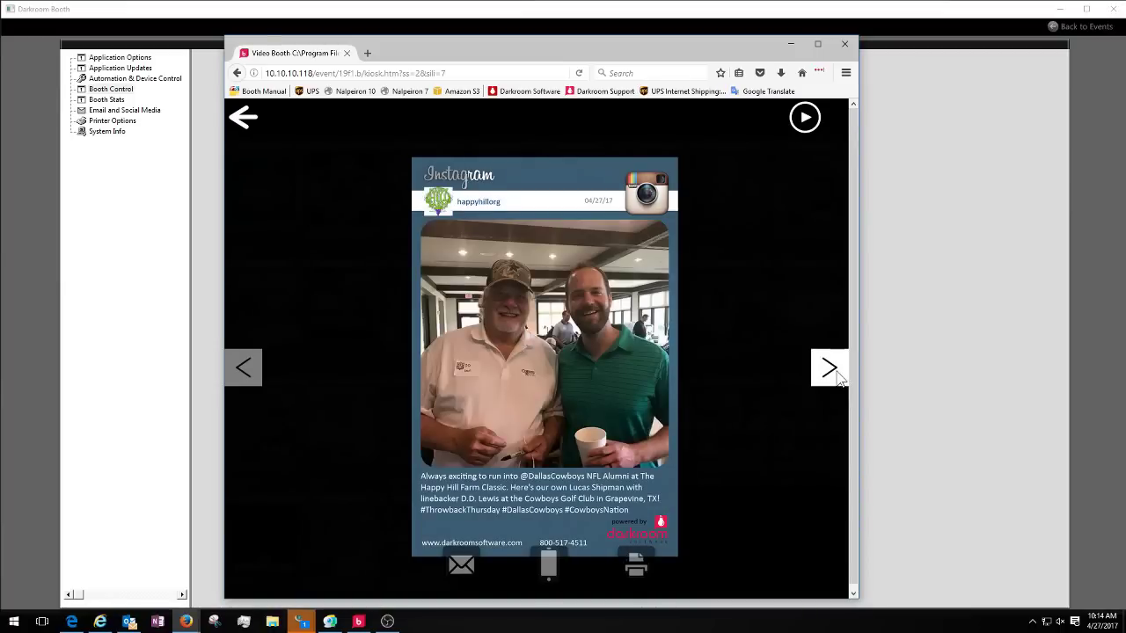
click(829, 367)
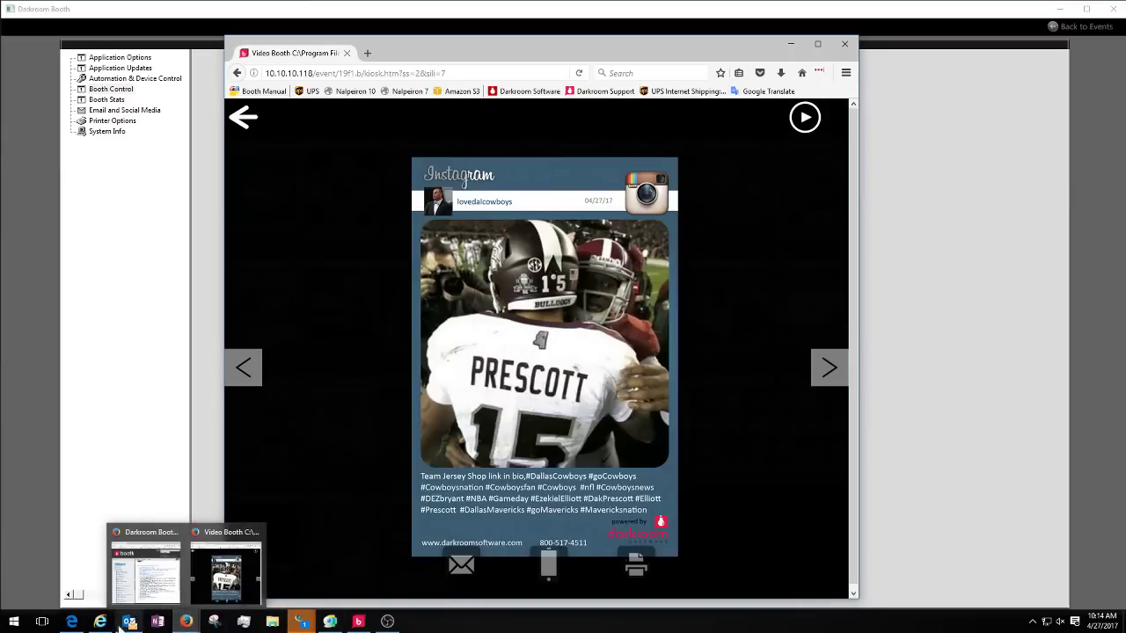
Step: Move the browser window out of the way and return from the global settings to the event's slideshow settings
click(80, 626)
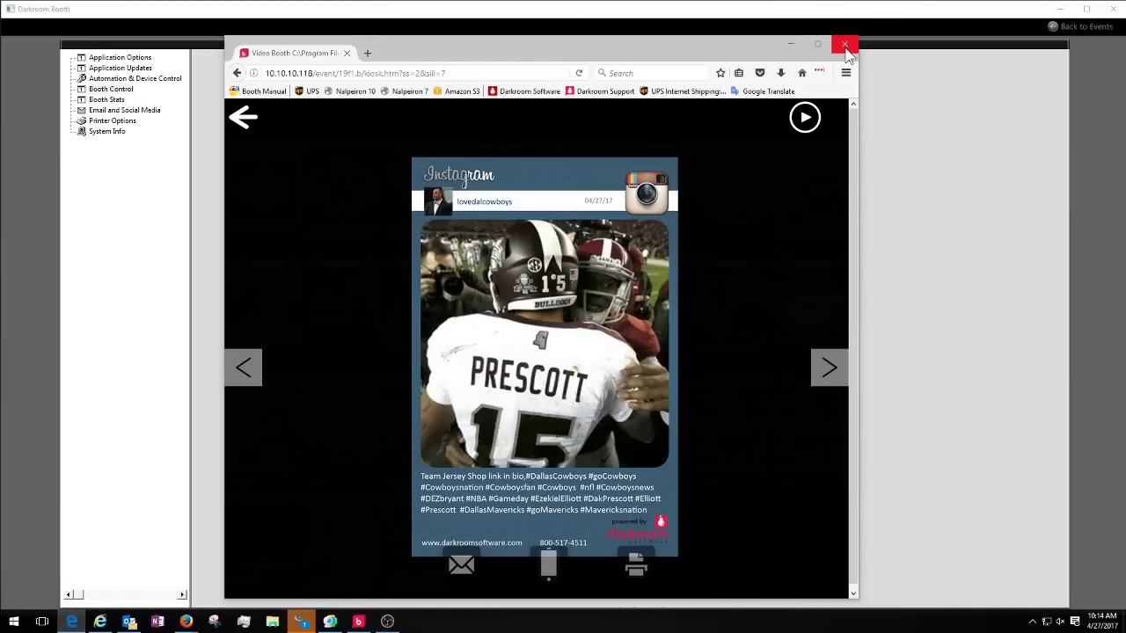
click(545, 51)
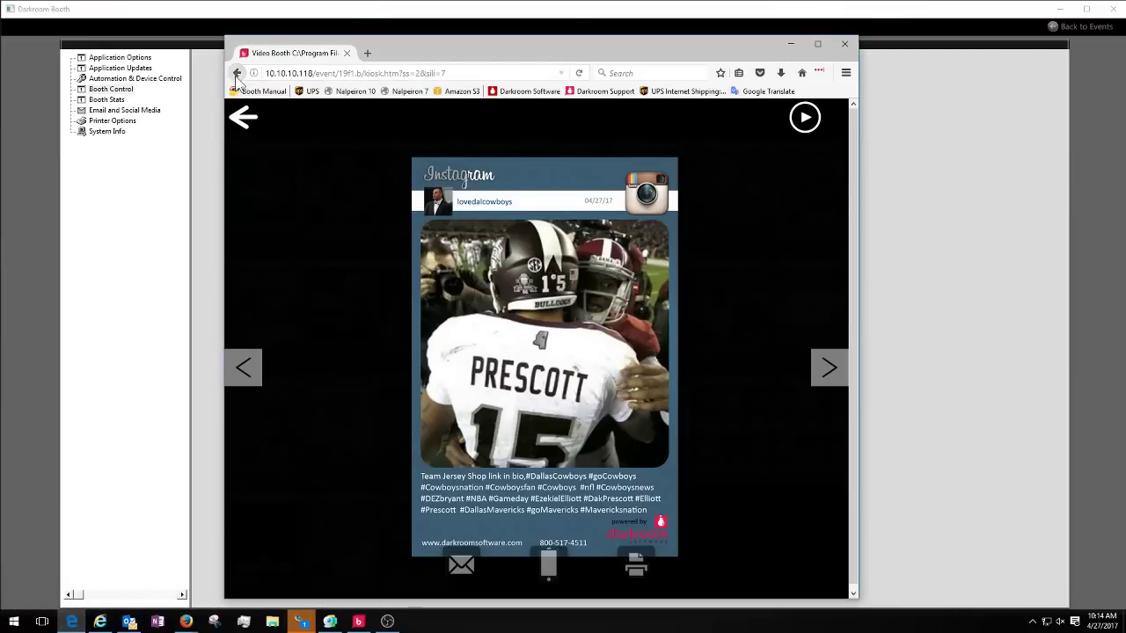
key(super+Down)
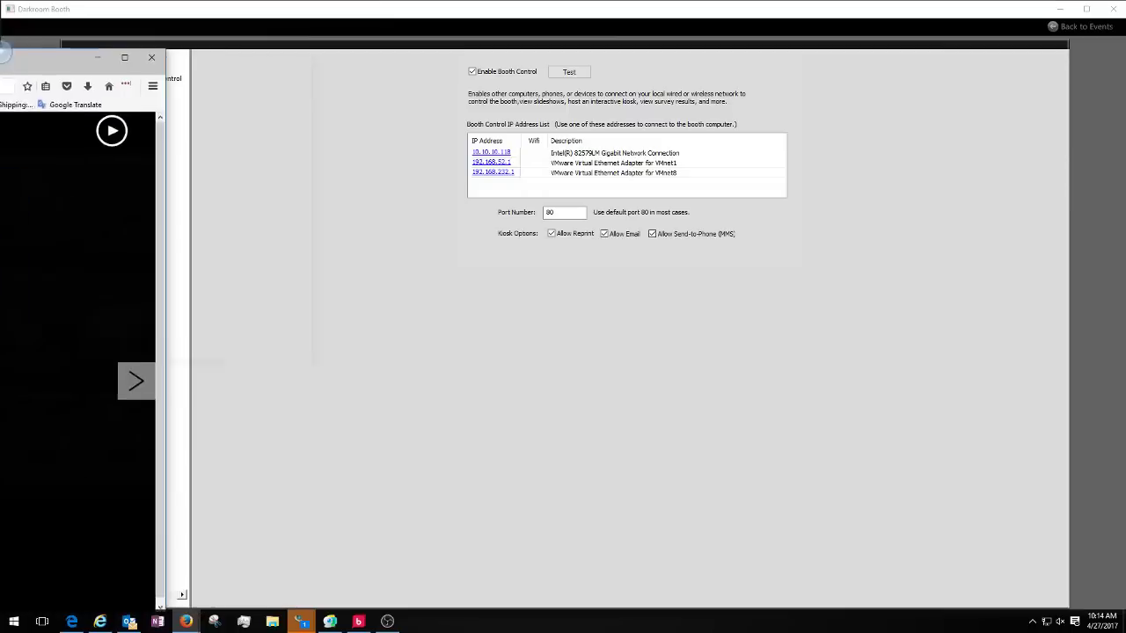
click(1061, 24)
click(1078, 27)
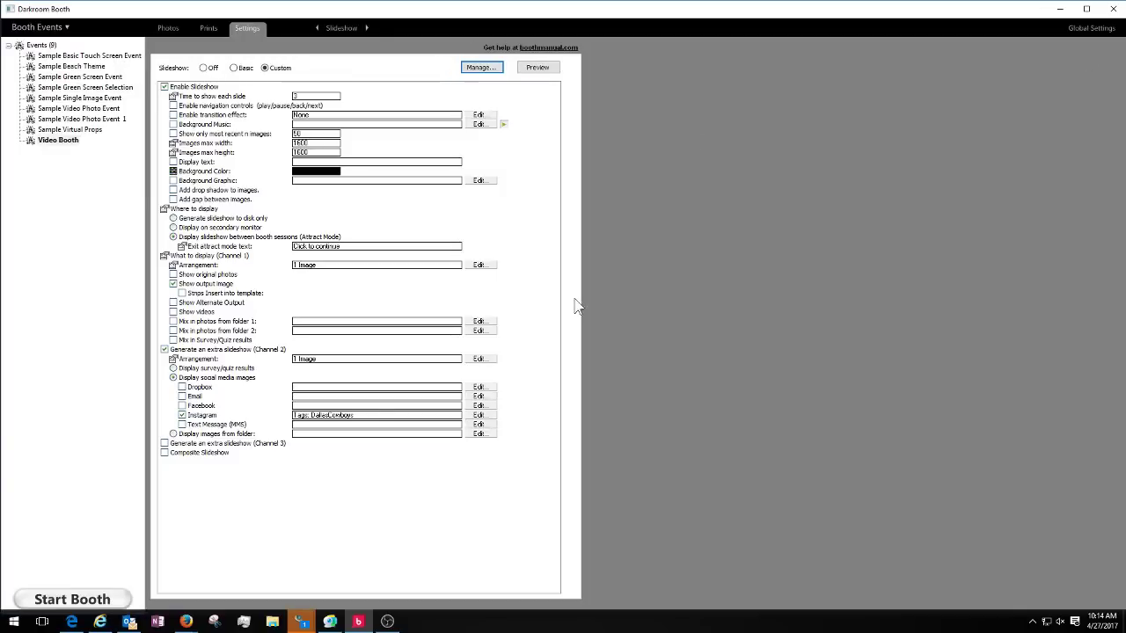
Step: From the event's main print settings, open the Instagram template in the template library for editing
click(344, 29)
click(338, 51)
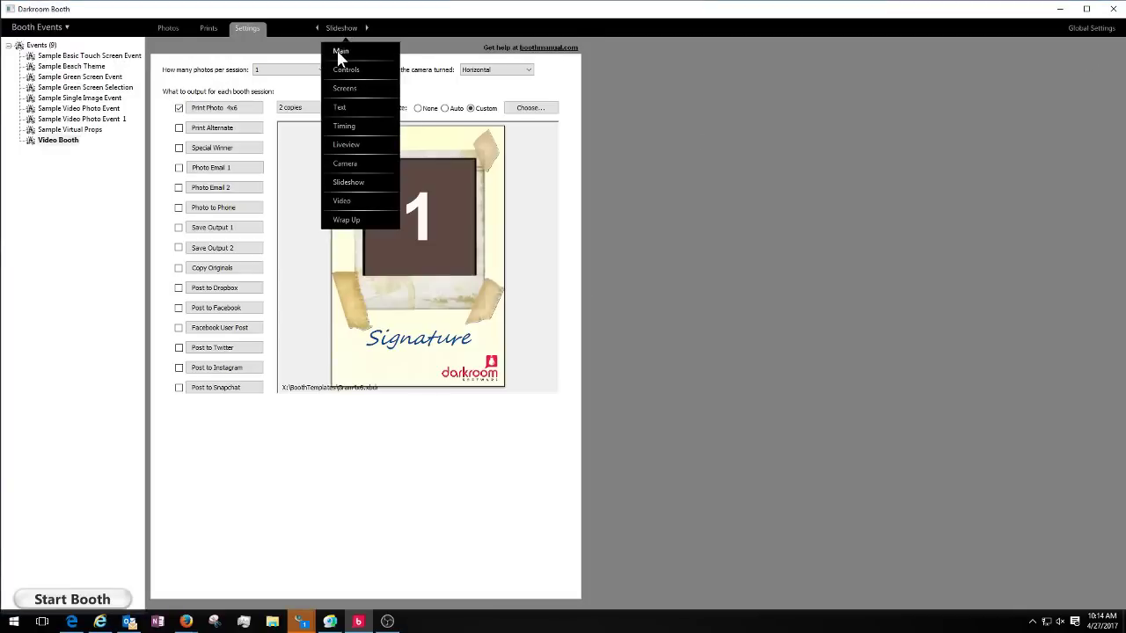
click(531, 108)
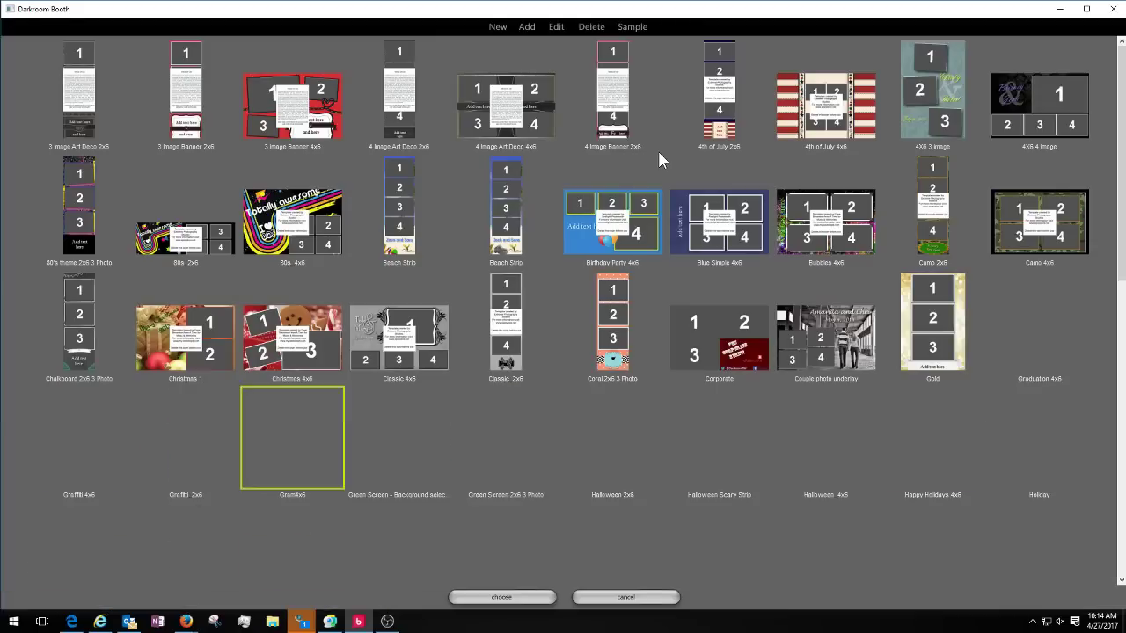
scroll(839, 287, down, 2)
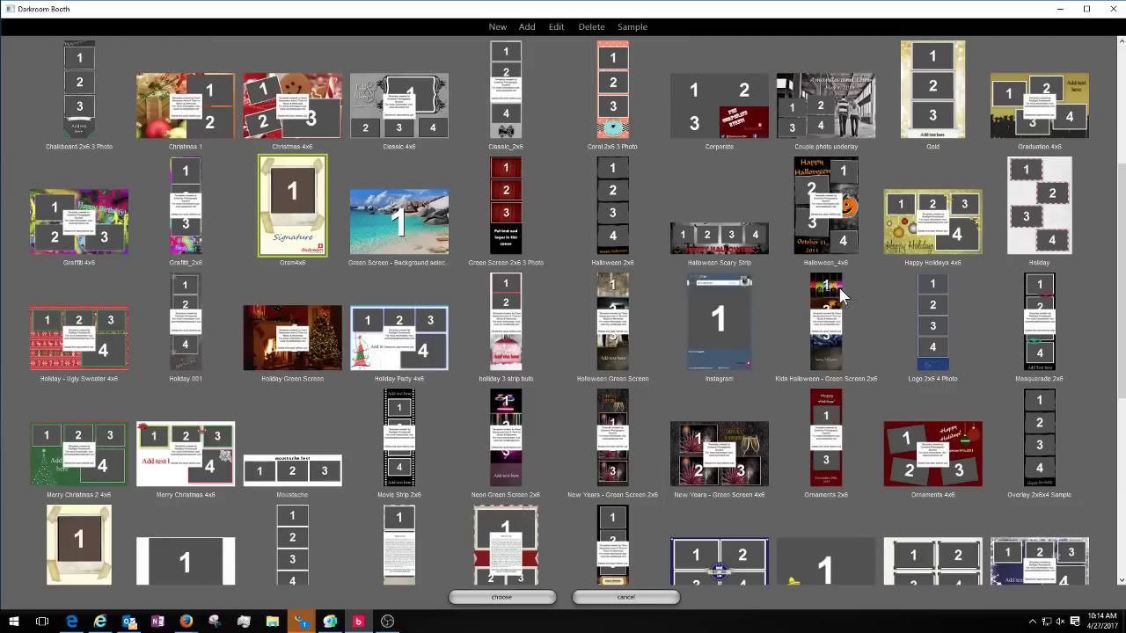
double_click(721, 322)
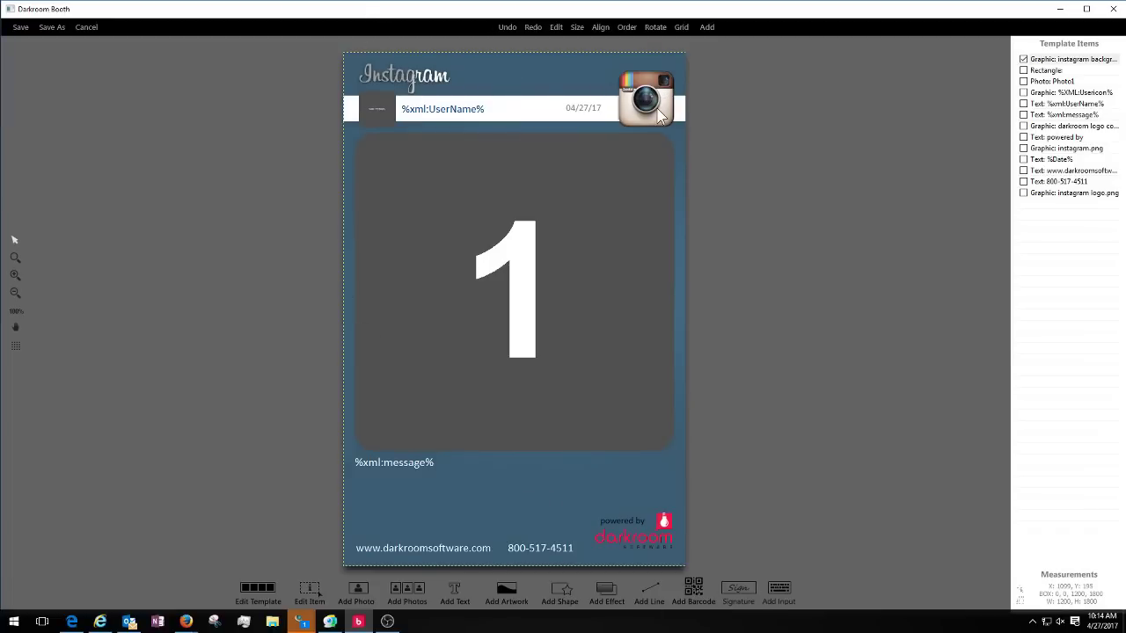
Step: Check the graphic properties of the template's %XML:Usericon% item, save the template and leave the template library without choosing another one
double_click(379, 112)
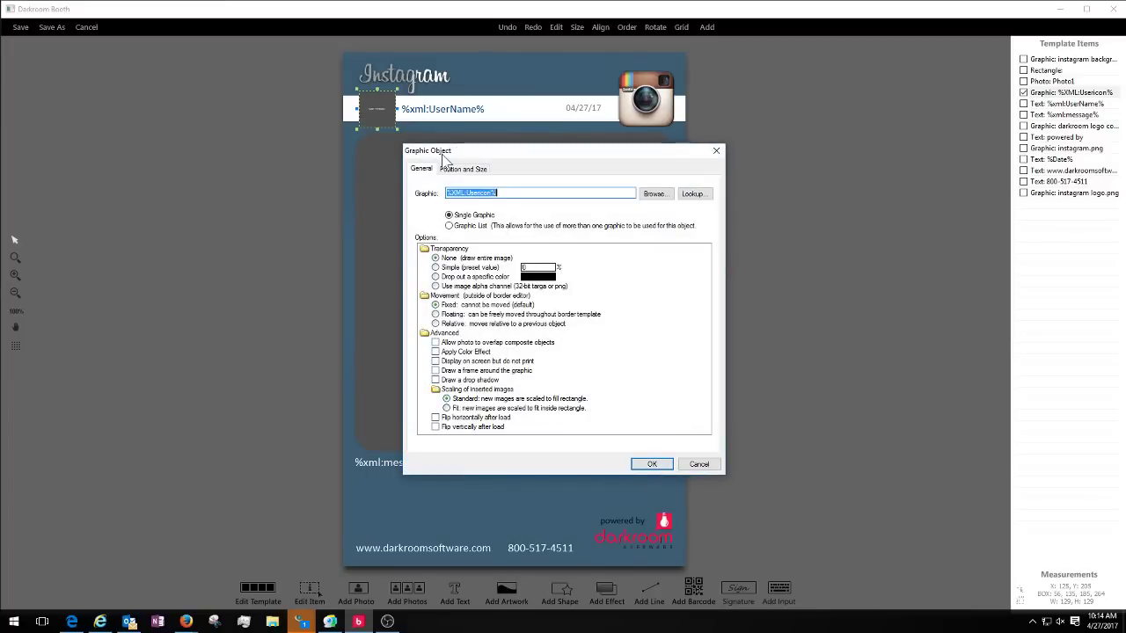
click(493, 191)
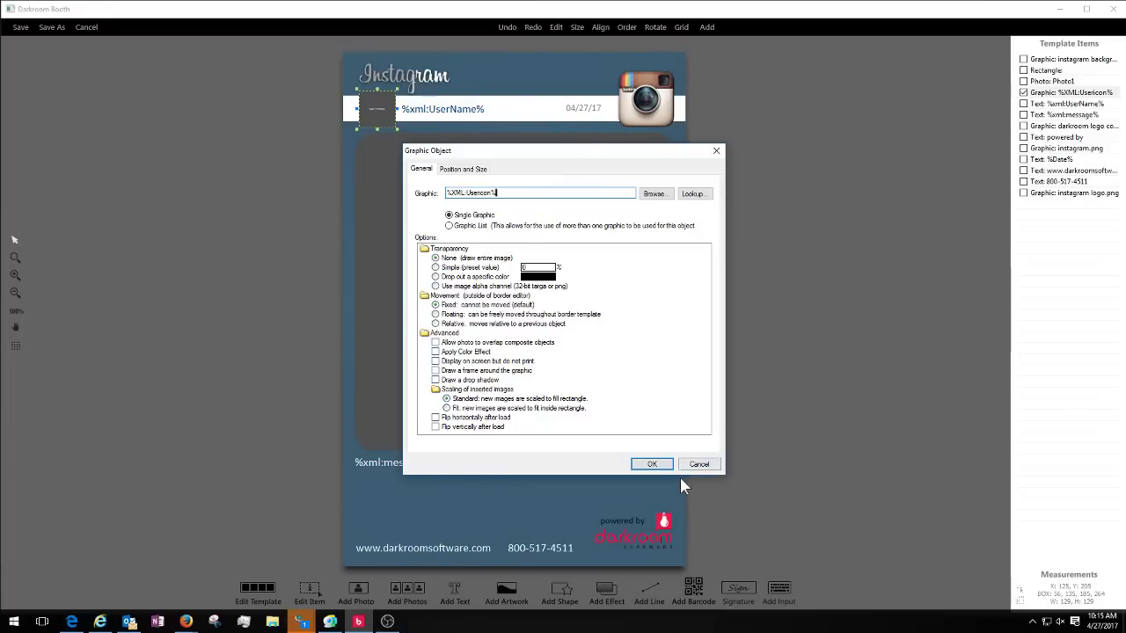
click(649, 467)
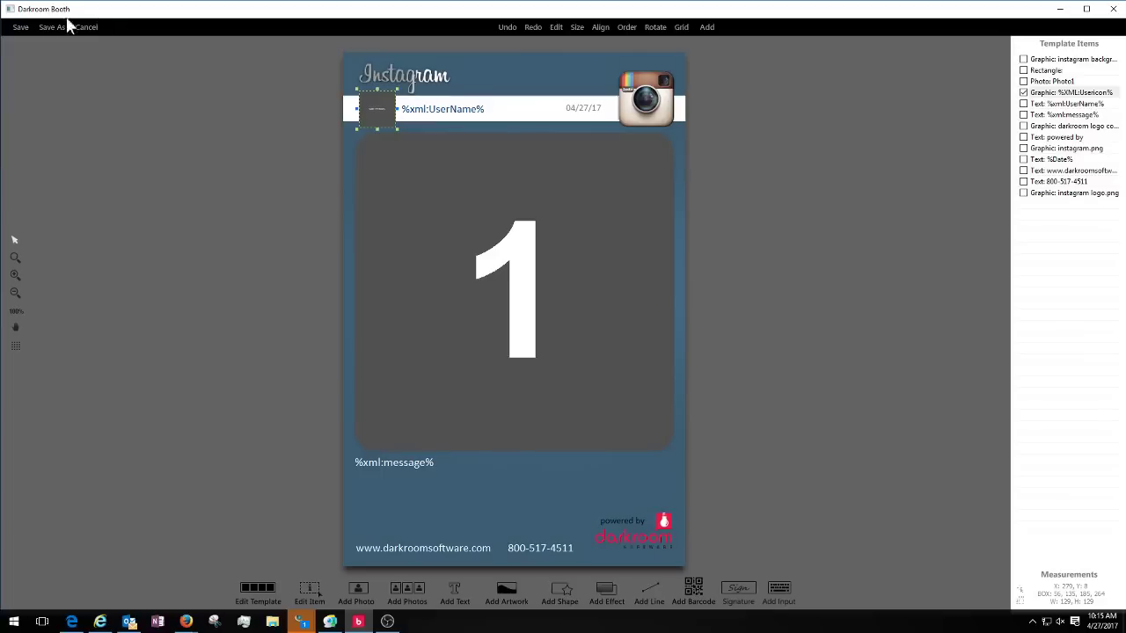
click(20, 27)
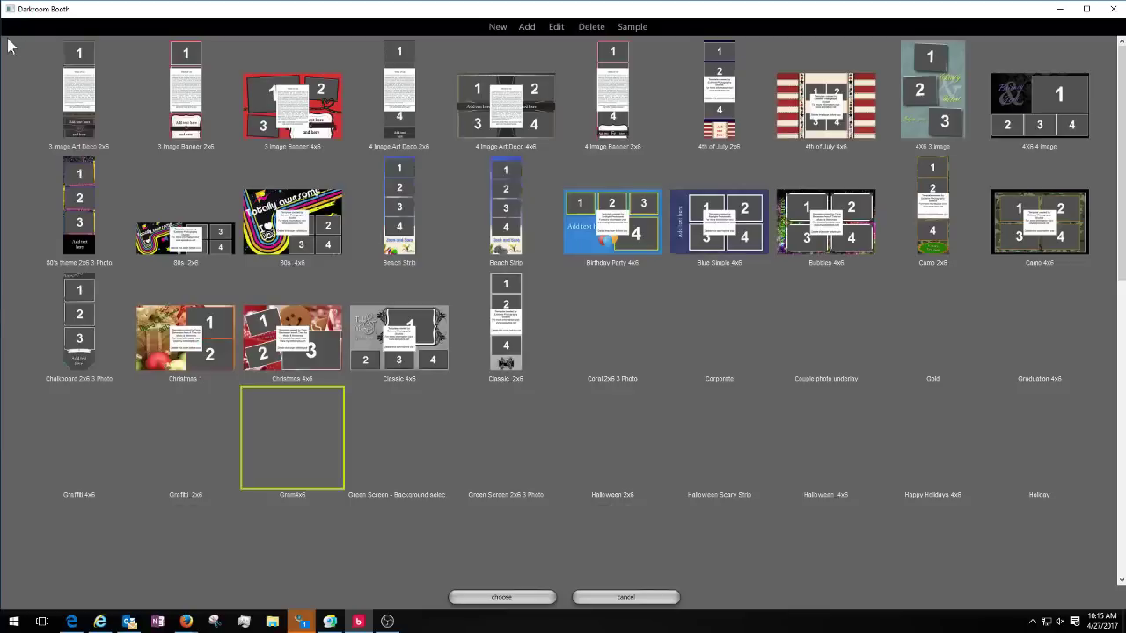
click(601, 603)
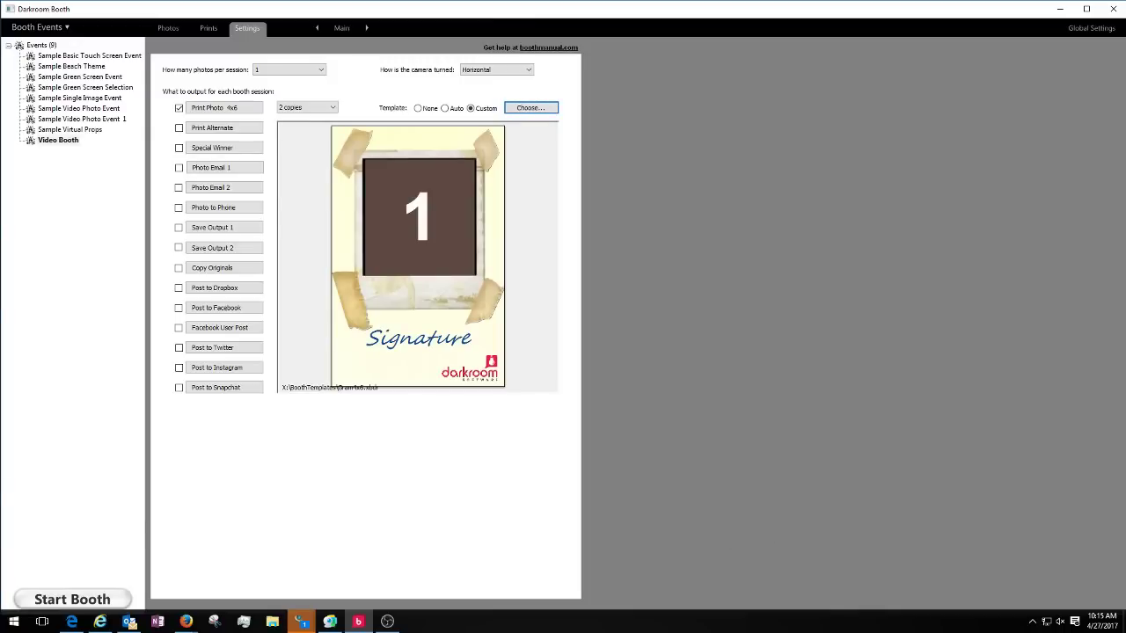
click(186, 621)
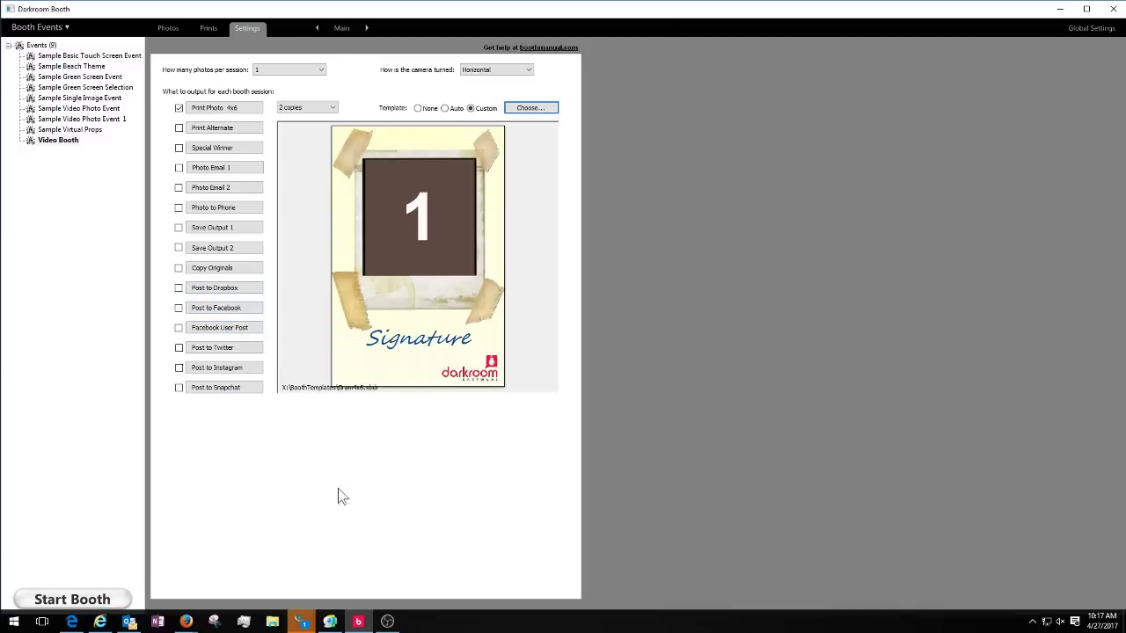
Step: Open the Gram4x6 template for editing and delete its signature item
click(547, 107)
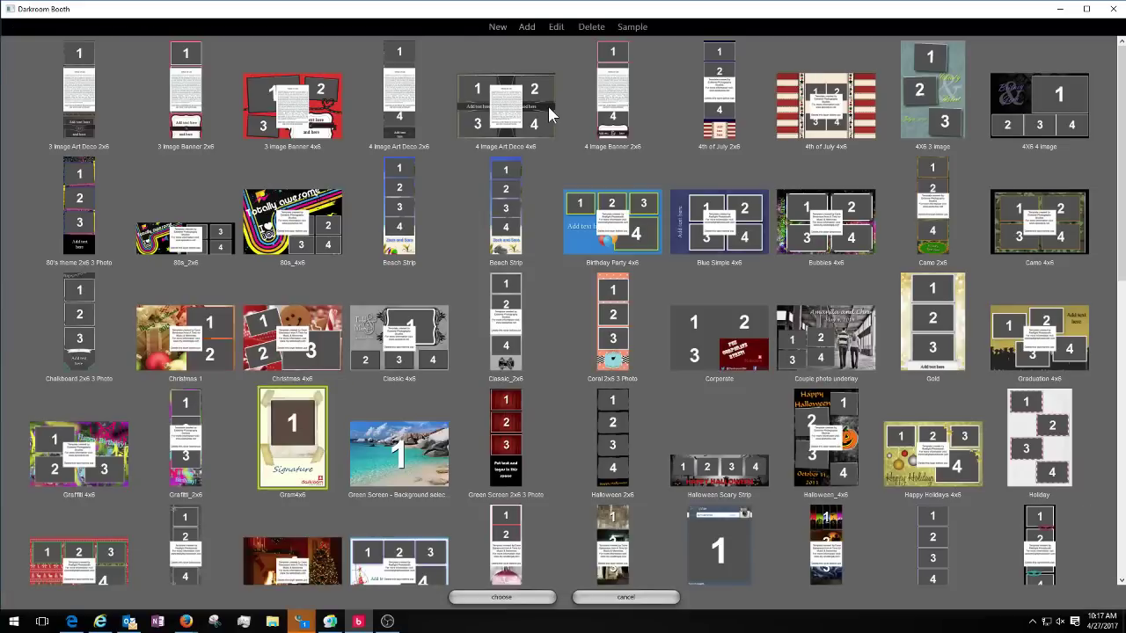
double_click(282, 428)
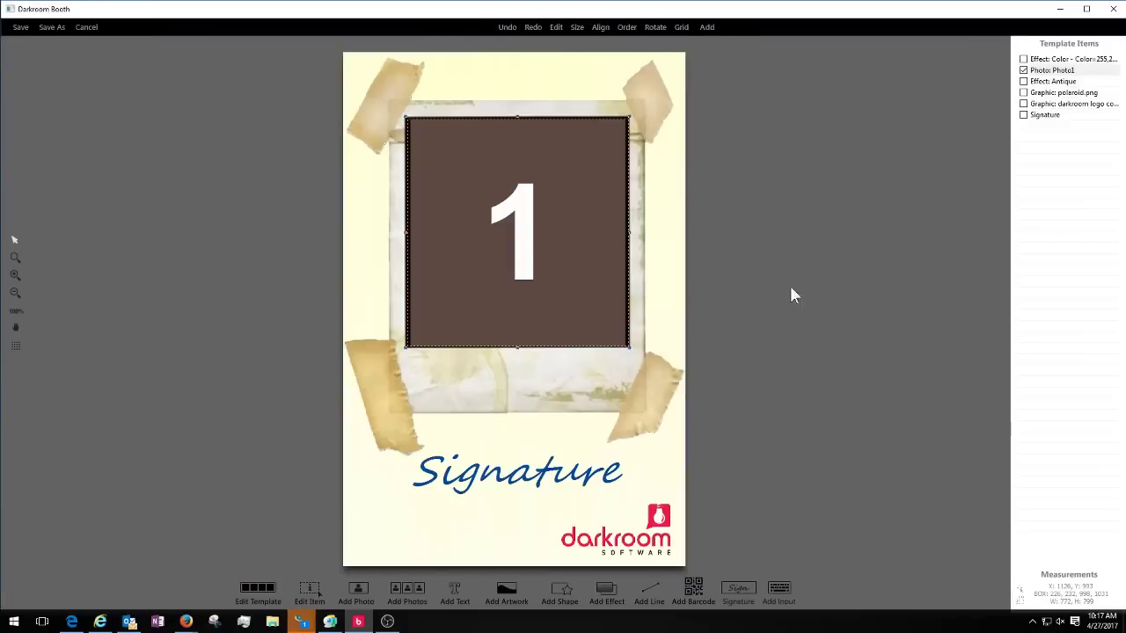
click(515, 477)
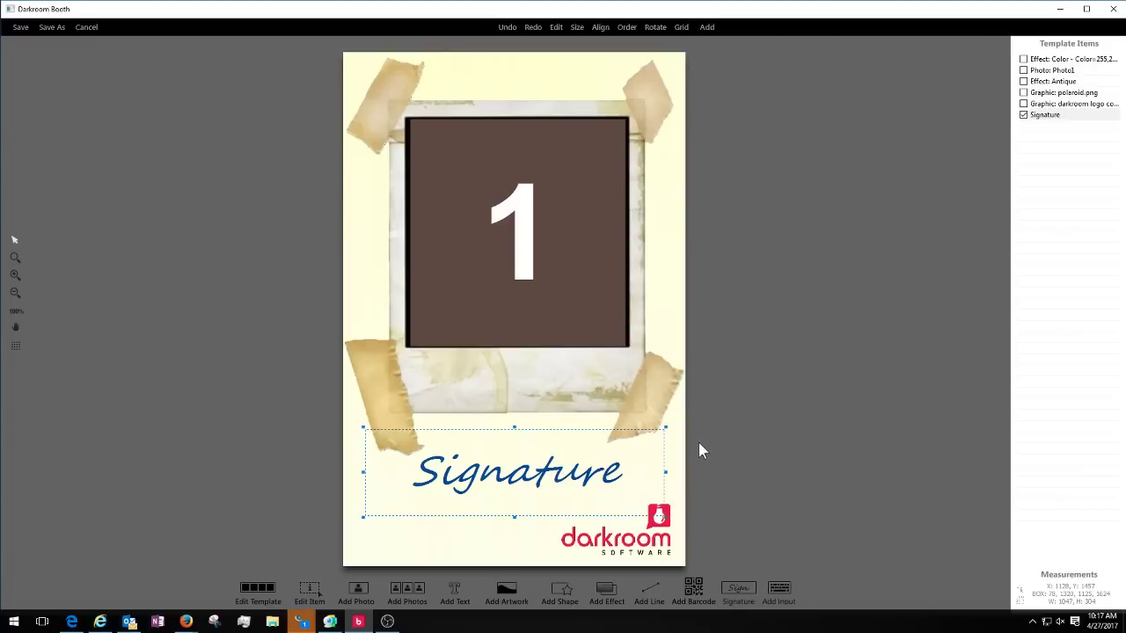
key(Delete)
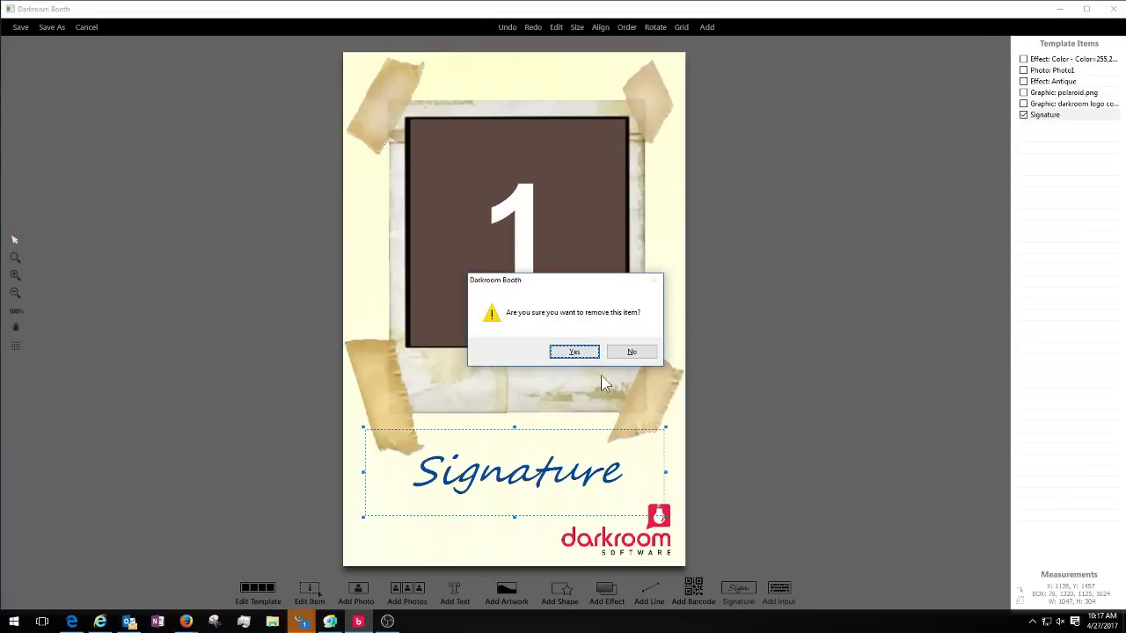
click(574, 352)
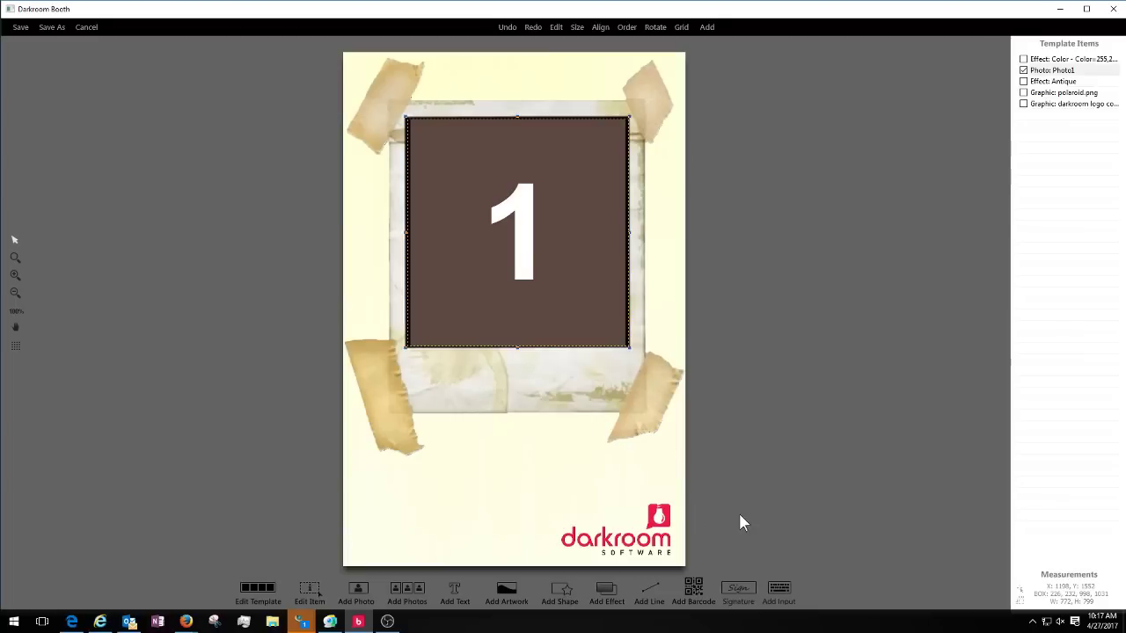
Step: Add a rectangular signature object to the template with a pen opacity of 100
click(737, 595)
click(709, 28)
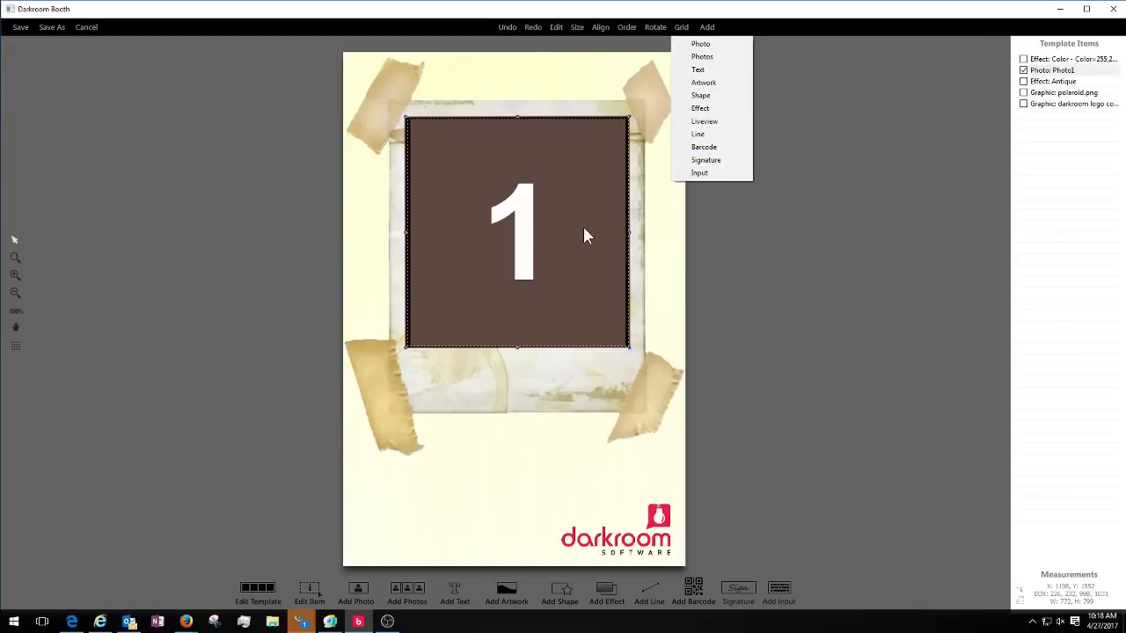
right_click(518, 467)
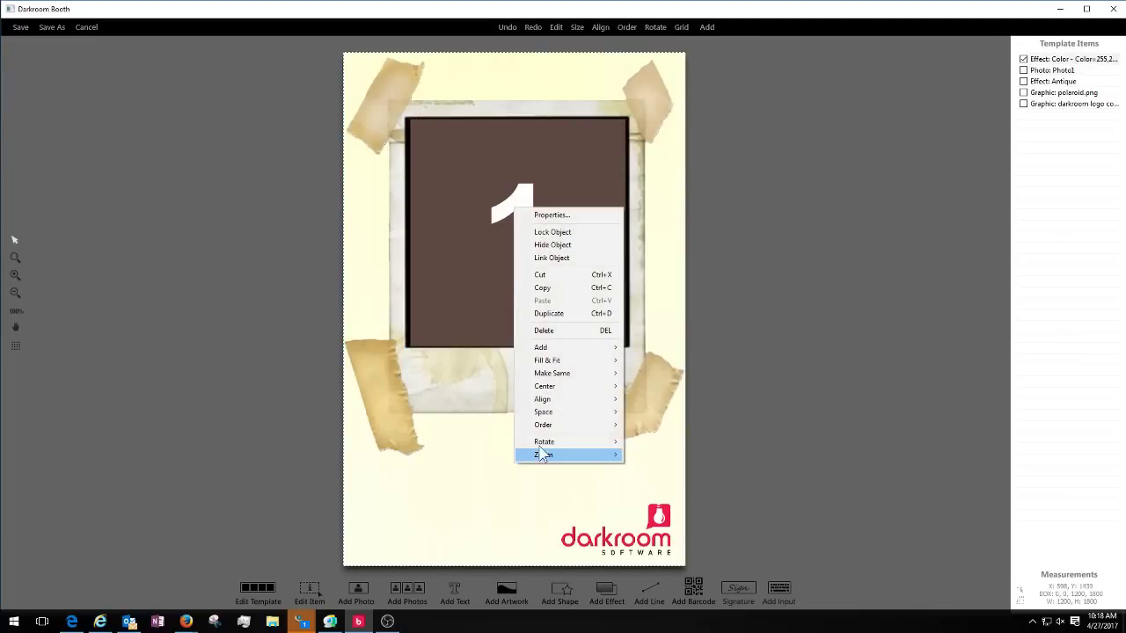
mouse_move(593, 352)
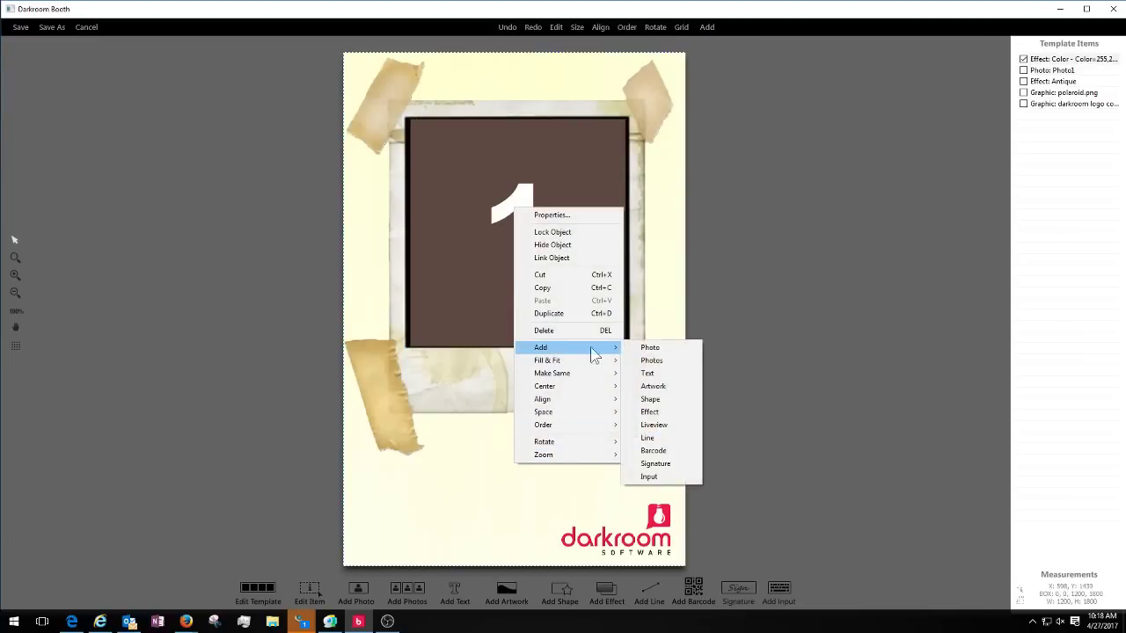
click(659, 465)
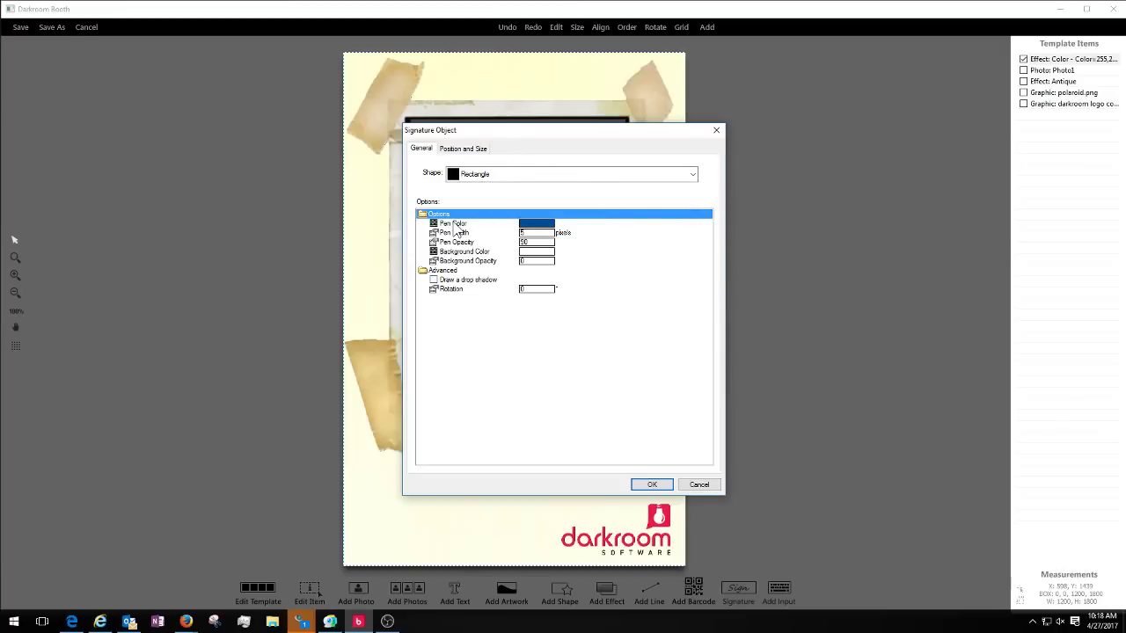
click(536, 241)
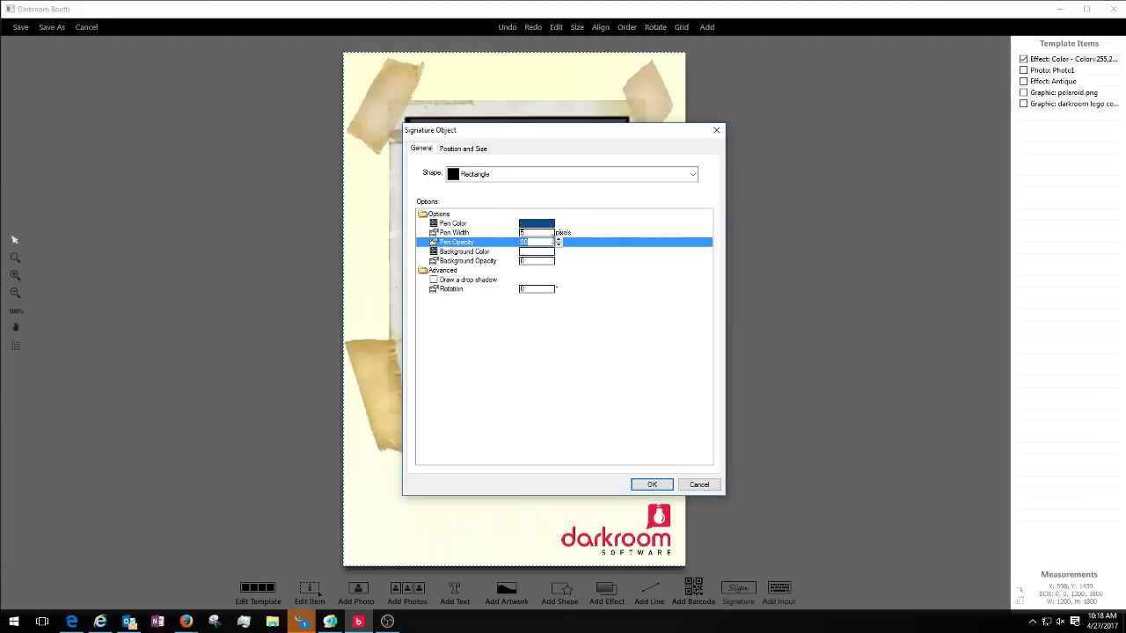
text(25)
text(100)
click(584, 281)
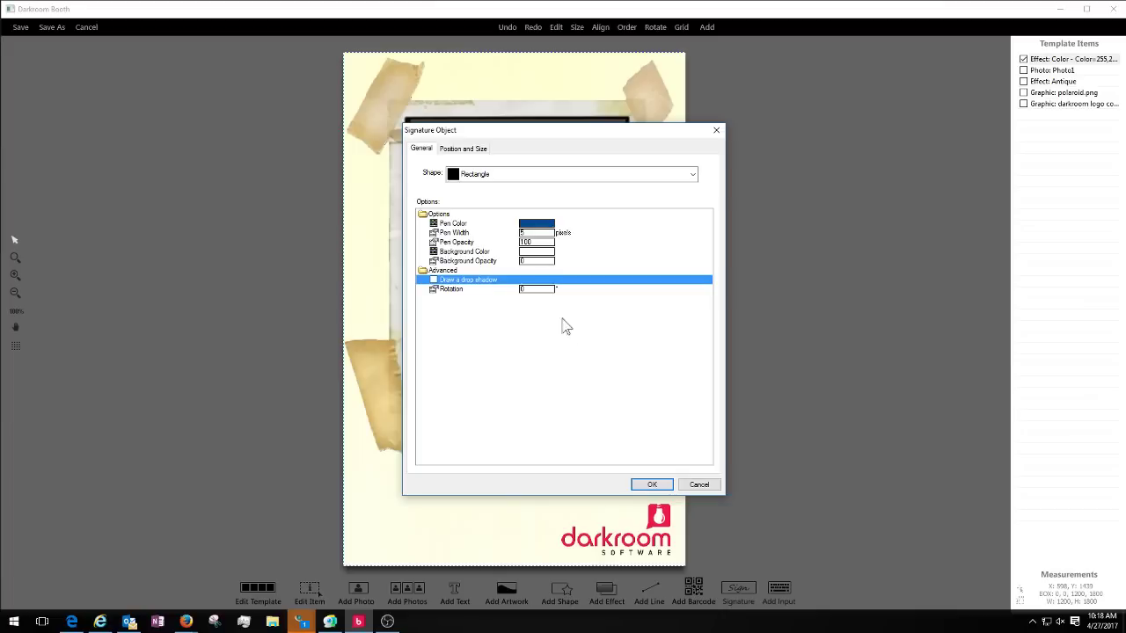
click(651, 485)
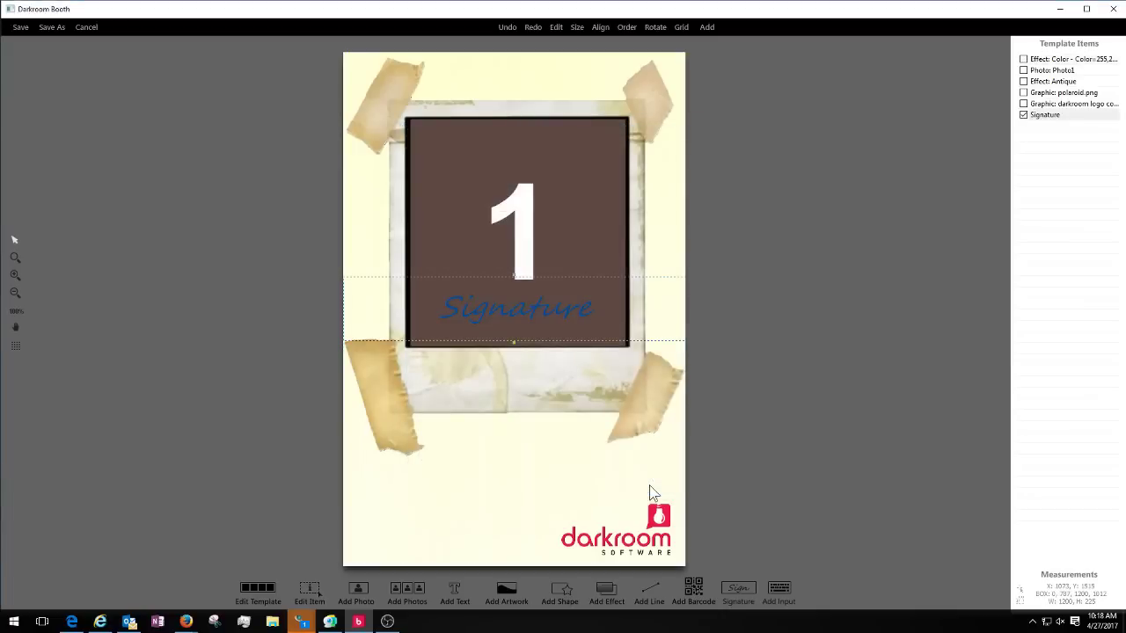
Step: Move the signature below the polaroid frame and resize its box to about 1098 by 239
mouse_move(502, 307)
mouse_down()
mouse_move(516, 497)
mouse_move(516, 474)
mouse_up()
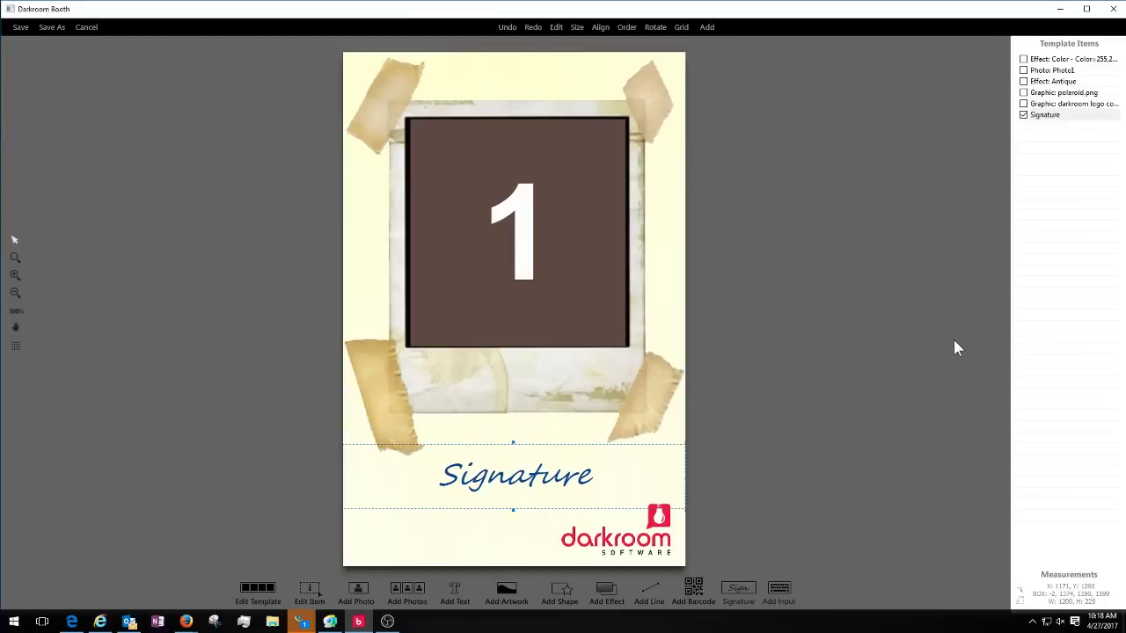
mouse_move(514, 509)
mouse_down()
mouse_move(514, 528)
mouse_move(511, 502)
mouse_move(523, 499)
mouse_move(505, 508)
mouse_up()
click(497, 490)
drag(356, 476, 409, 476)
mouse_move(556, 497)
mouse_down()
mouse_move(492, 502)
mouse_move(504, 496)
mouse_up()
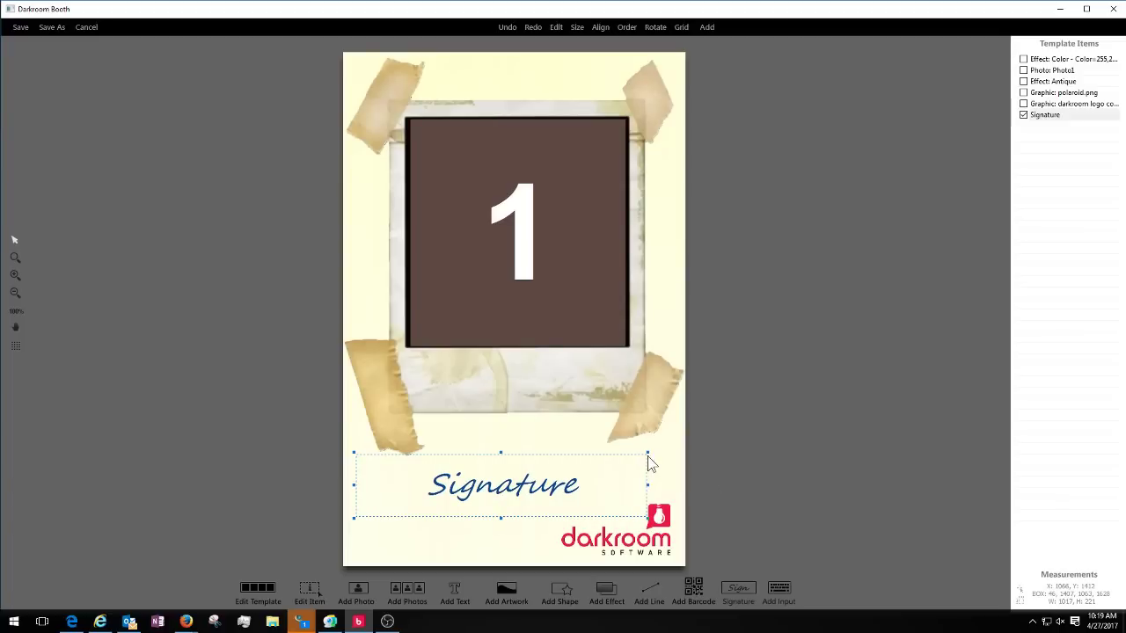
drag(647, 453, 677, 445)
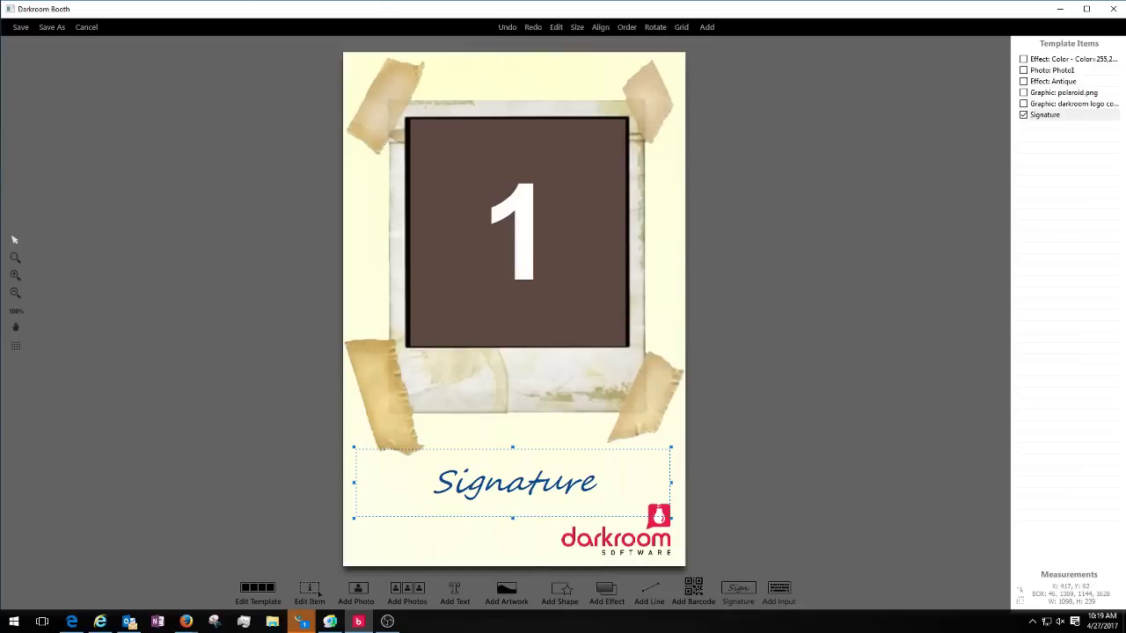
Step: Save the edited Gram4x6 template and choose it for the event's 4x6 print
click(17, 33)
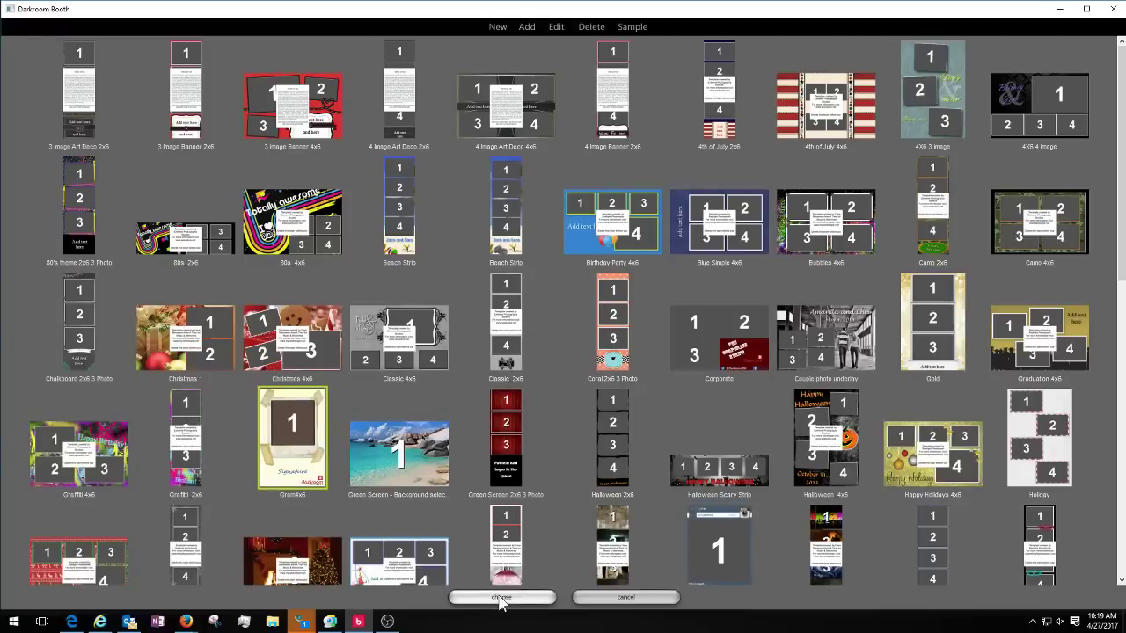
click(501, 599)
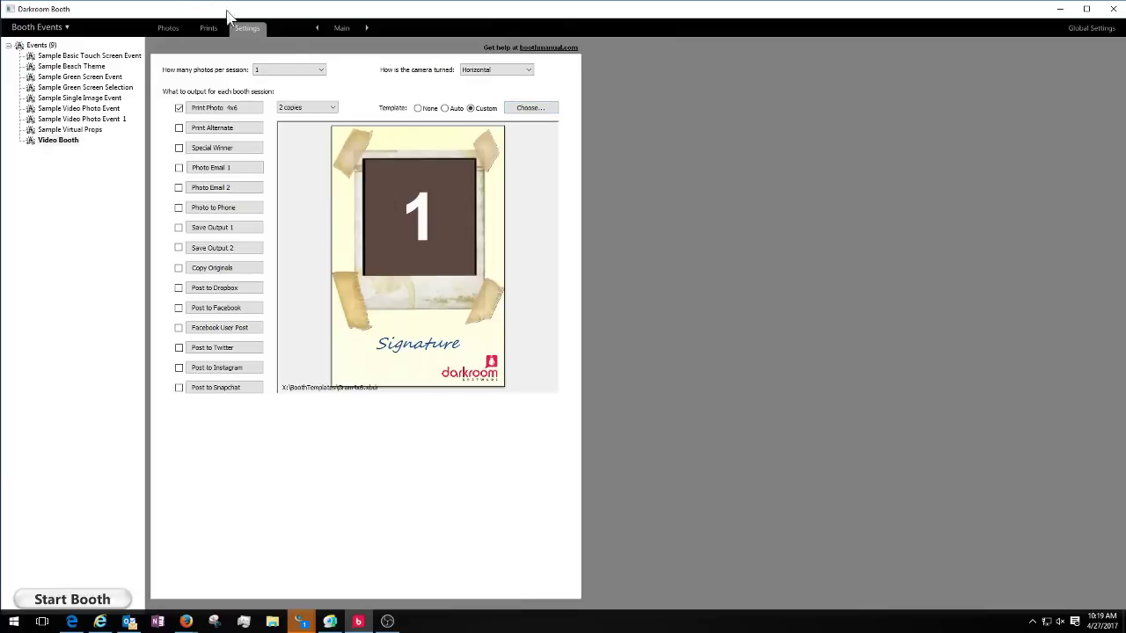
Step: Enable the Photo Signature prompt in the event's text settings
click(348, 29)
click(348, 106)
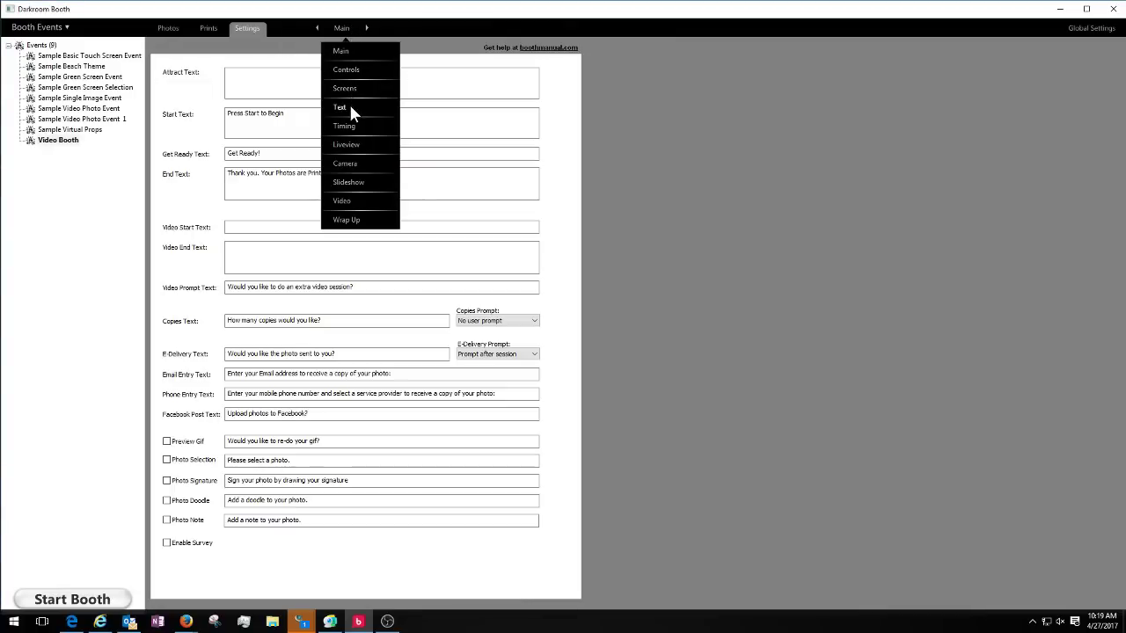
click(166, 481)
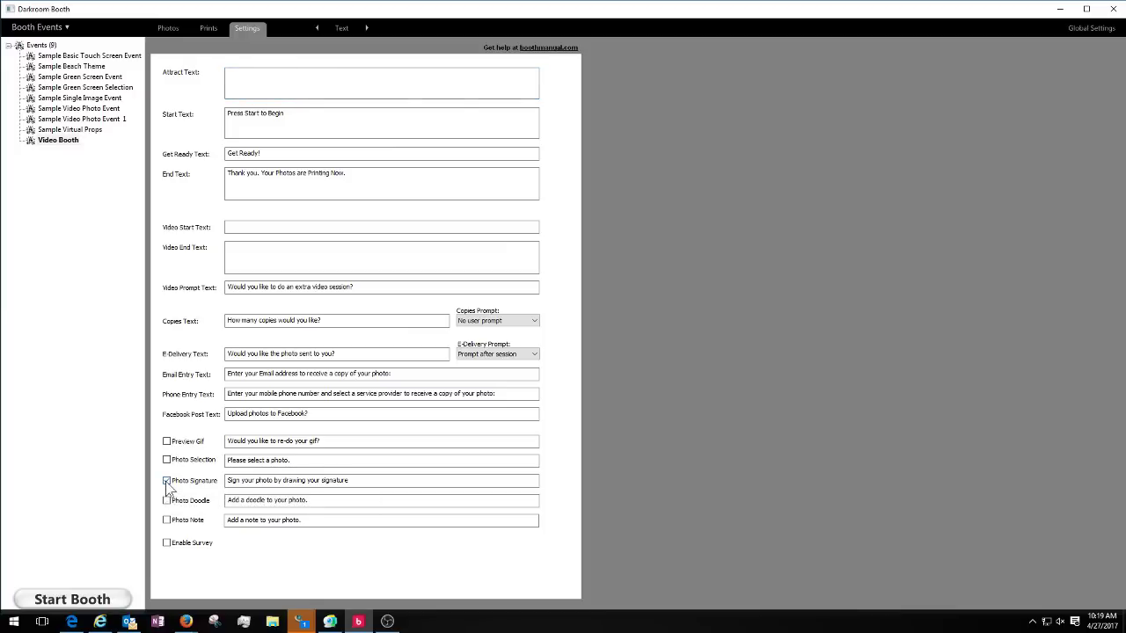
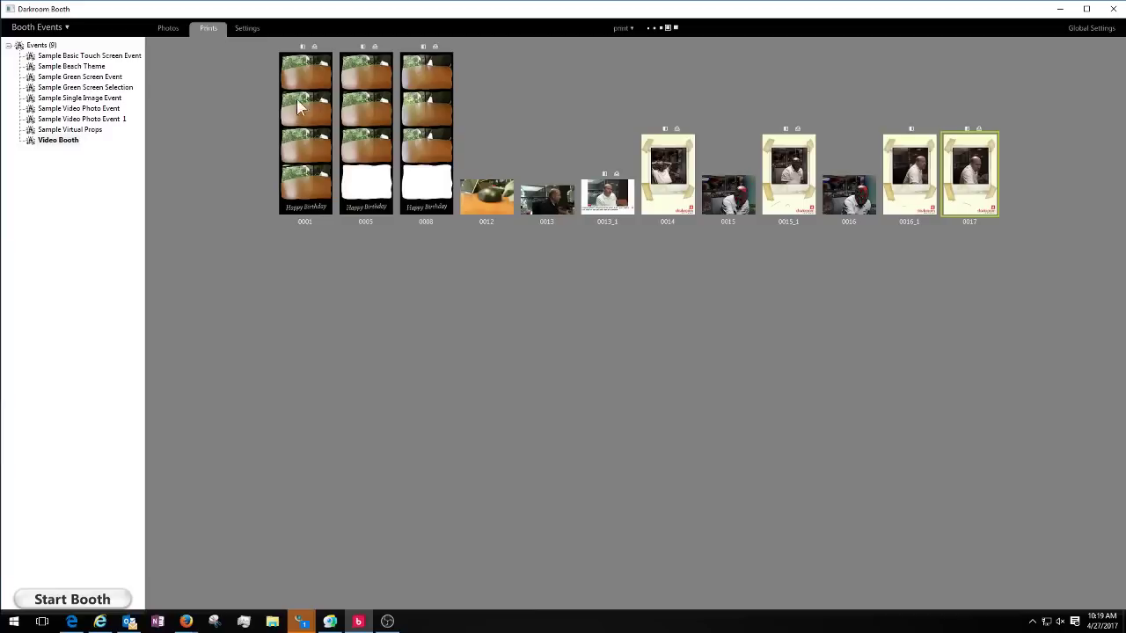
Step: Remove all existing prints from the Video Booth event without deleting the picture files
click(327, 129)
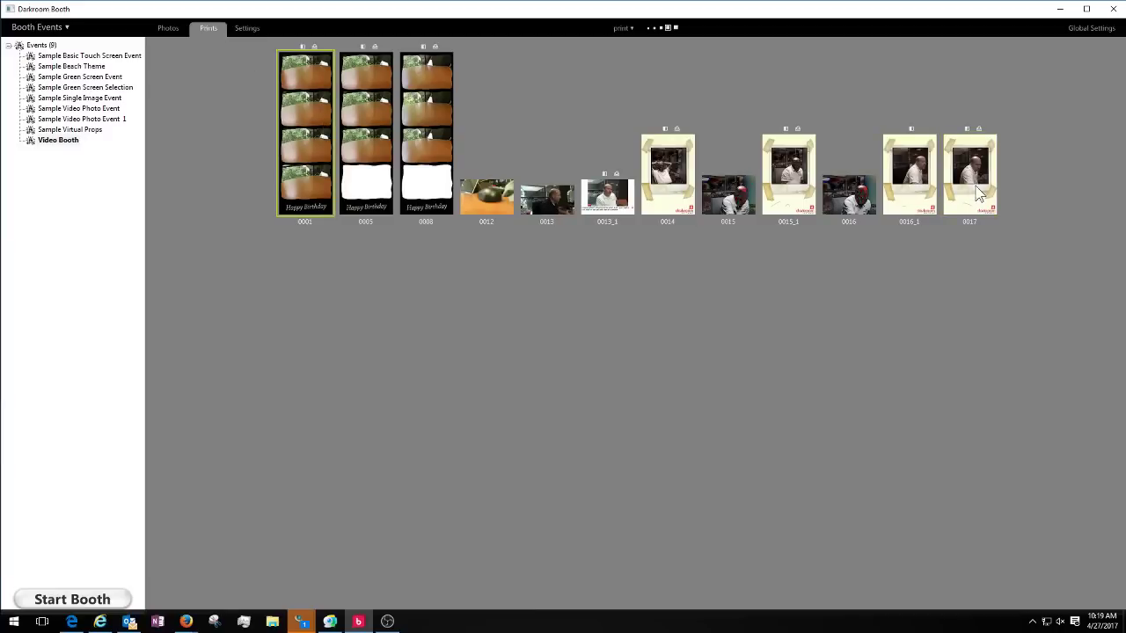
key(ctrl+a)
key(Delete)
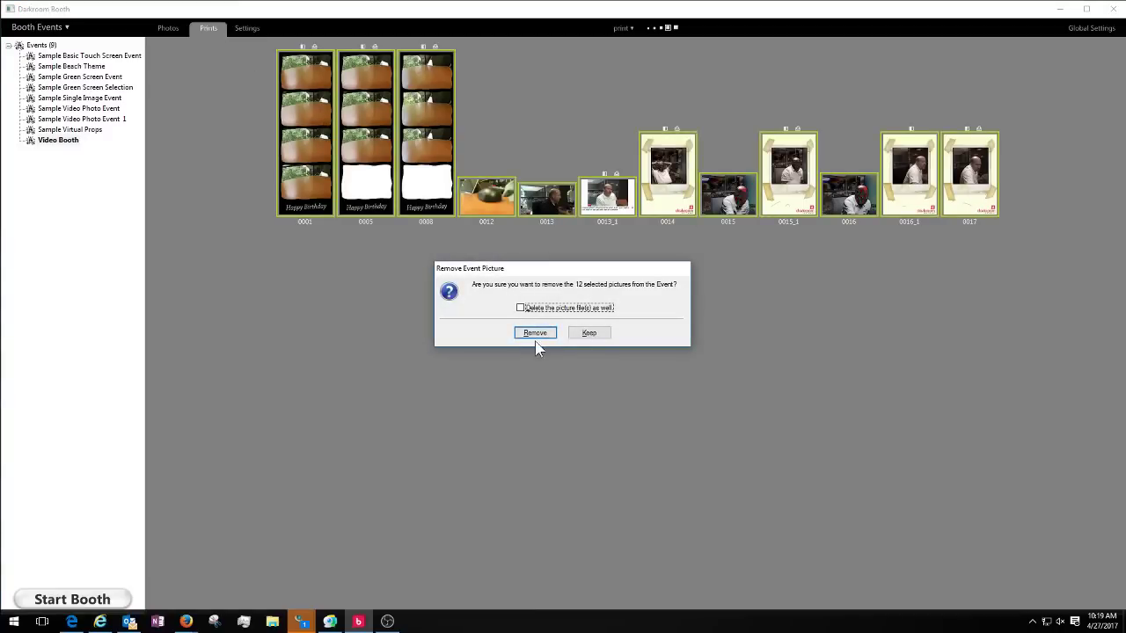
click(533, 335)
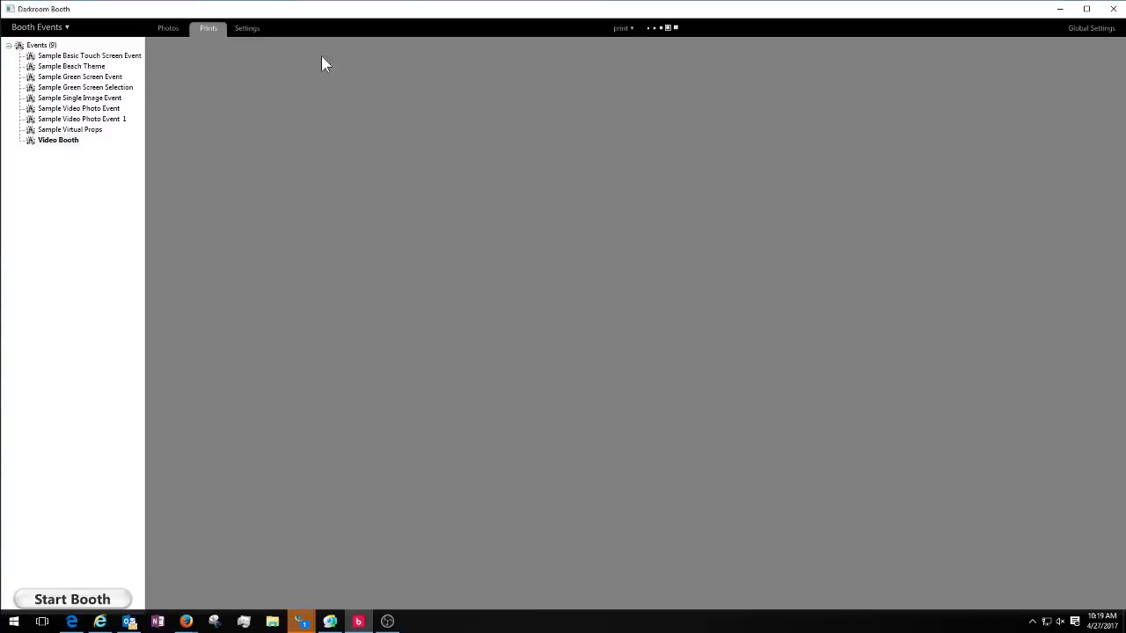
Step: Return to the event settings and start the booth for the Video Booth event
click(255, 34)
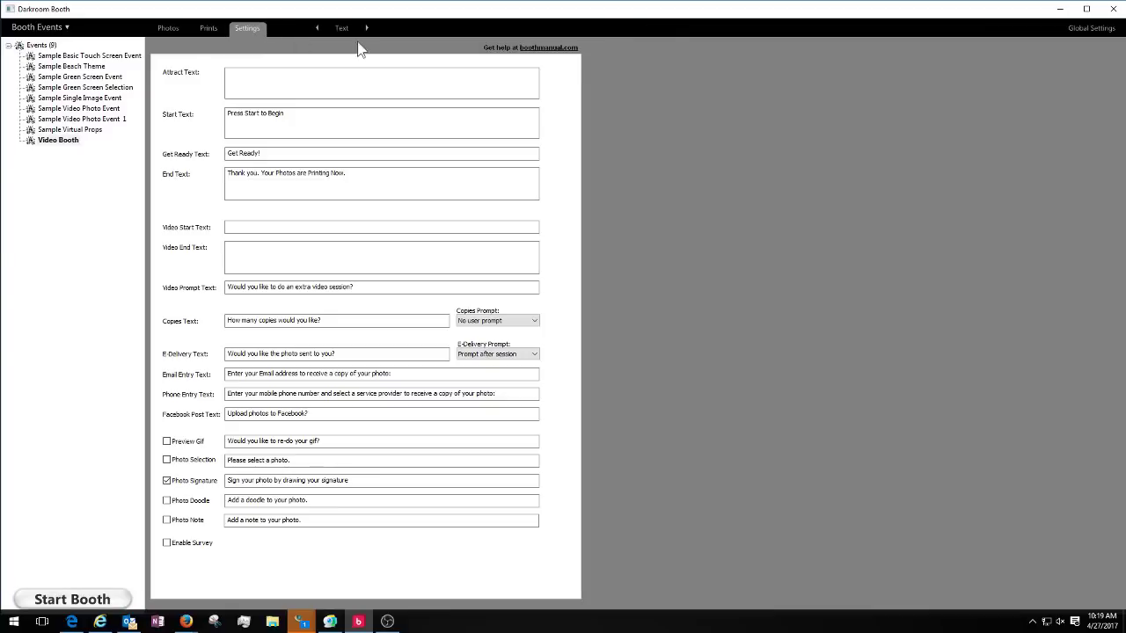
click(70, 605)
click(519, 352)
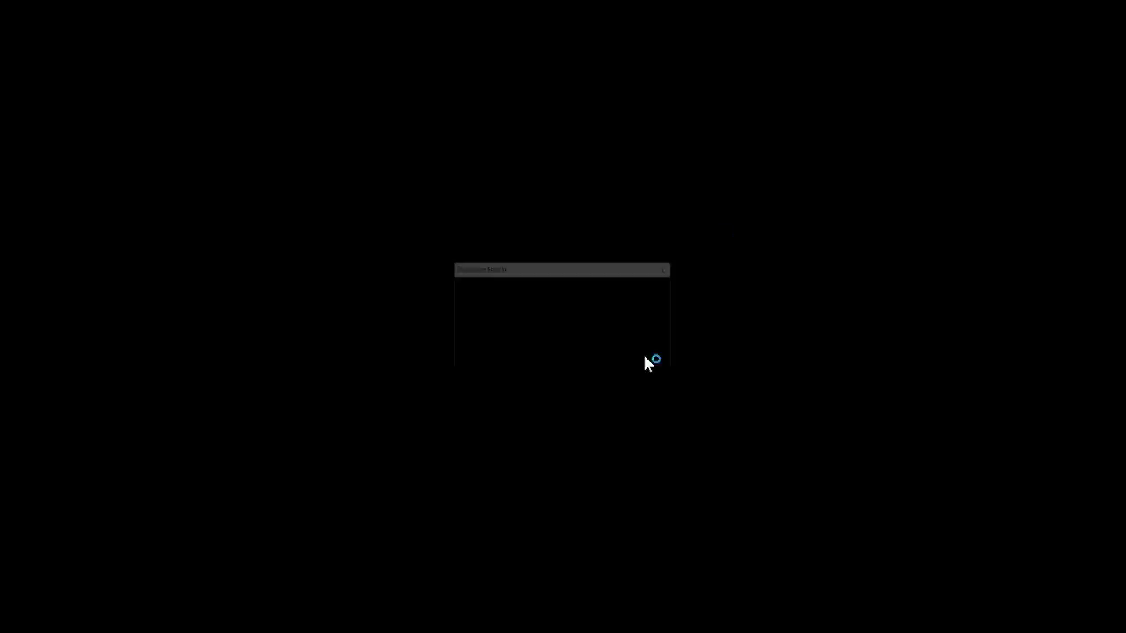
Step: Continue past the missing-printer warning, check the booth's opening screen, and exit booth mode
click(585, 356)
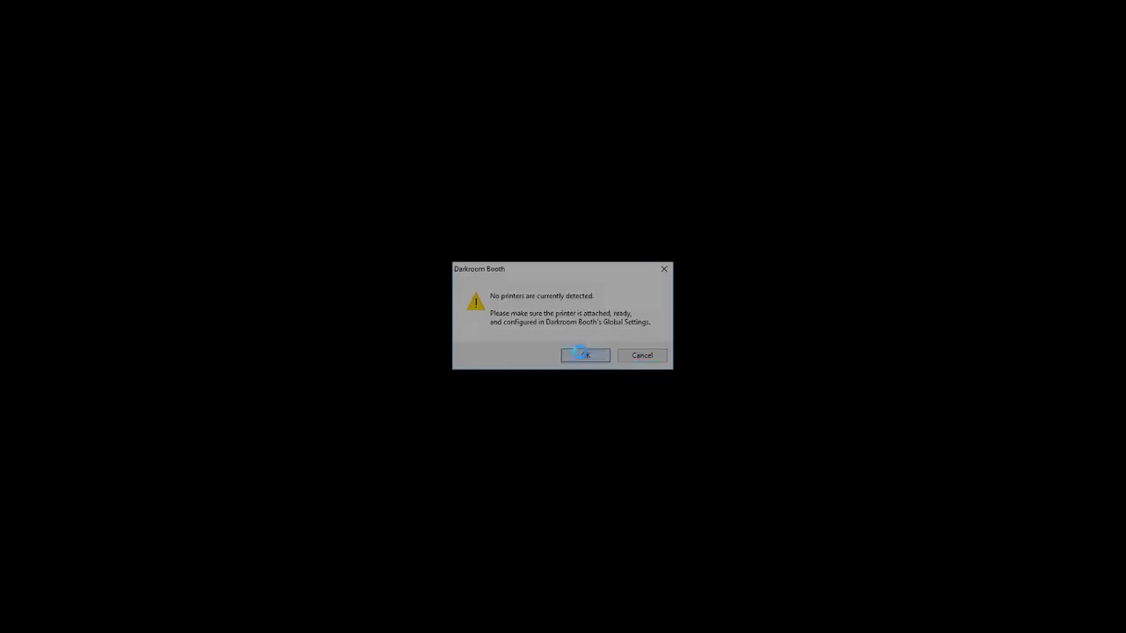
click(761, 252)
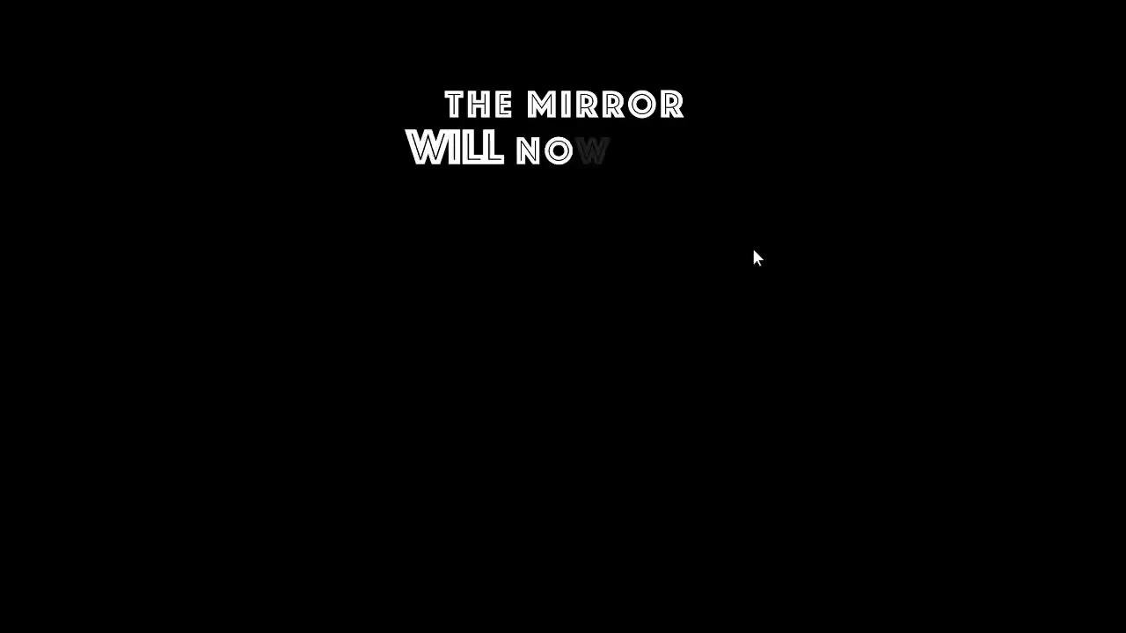
key(Escape)
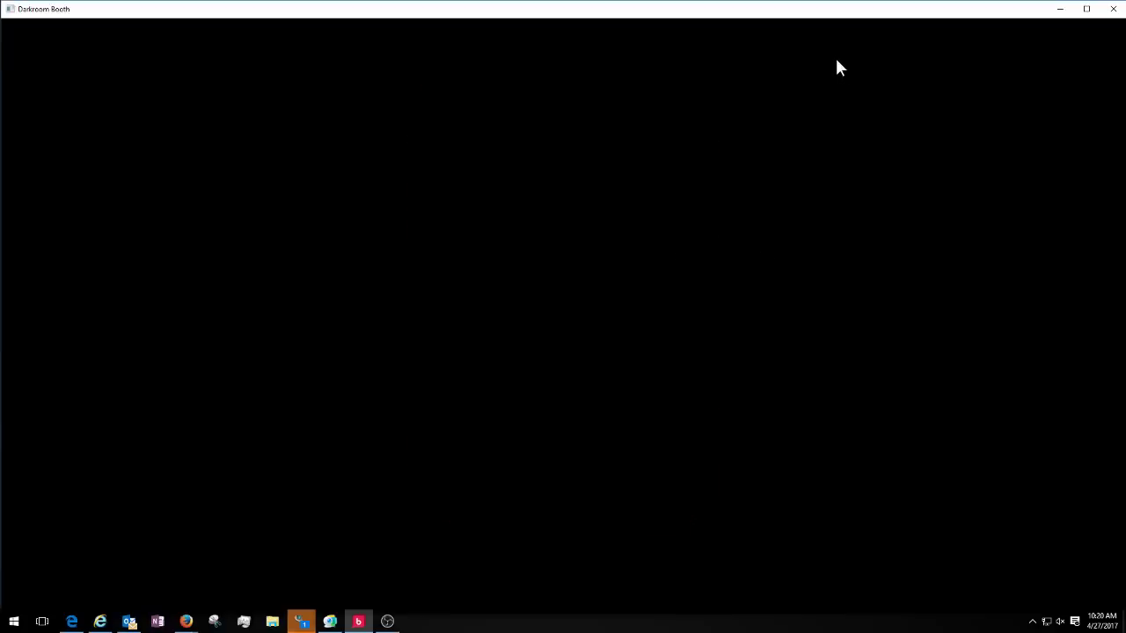
Step: In the global automation and device control settings, disable the Attract Mode, During Startup and Start Photo Session actions
click(1072, 28)
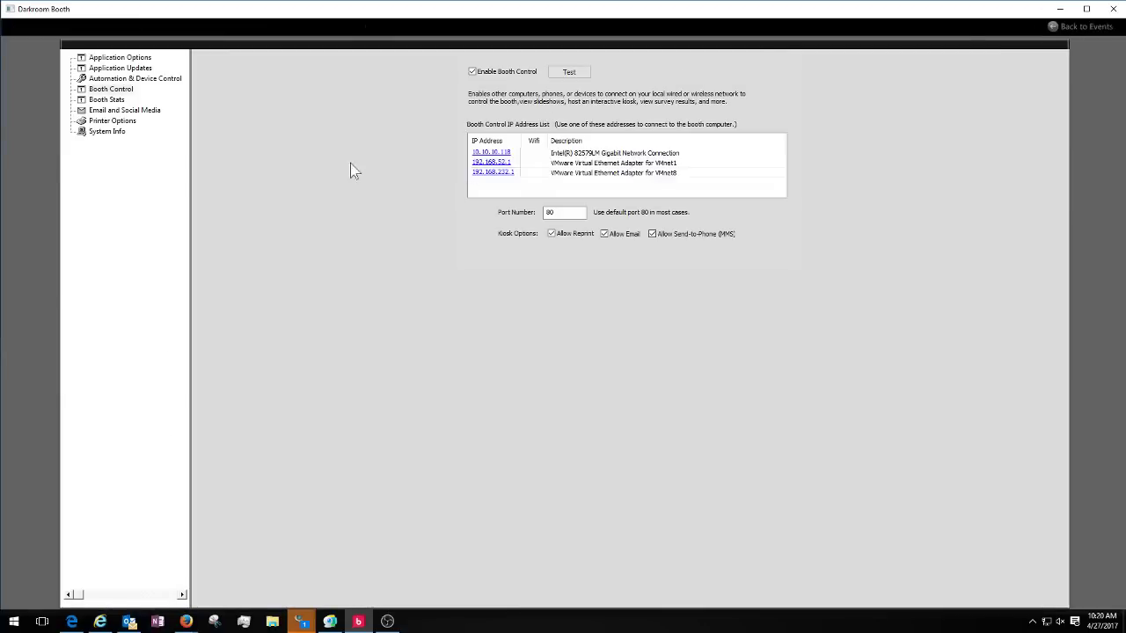
click(120, 79)
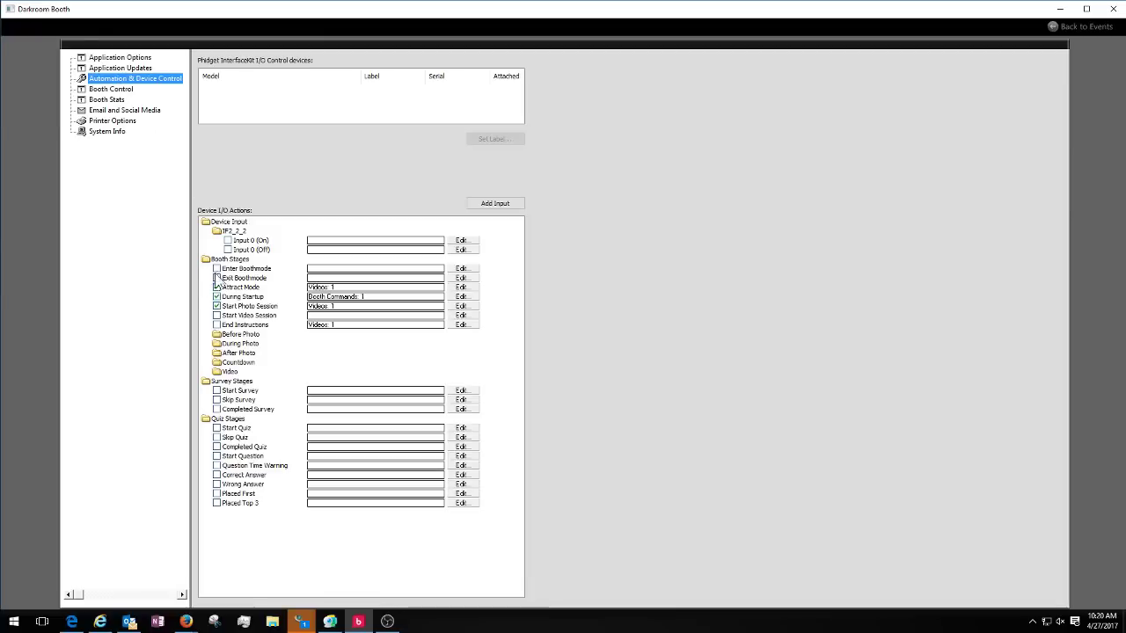
click(217, 287)
click(217, 297)
click(217, 306)
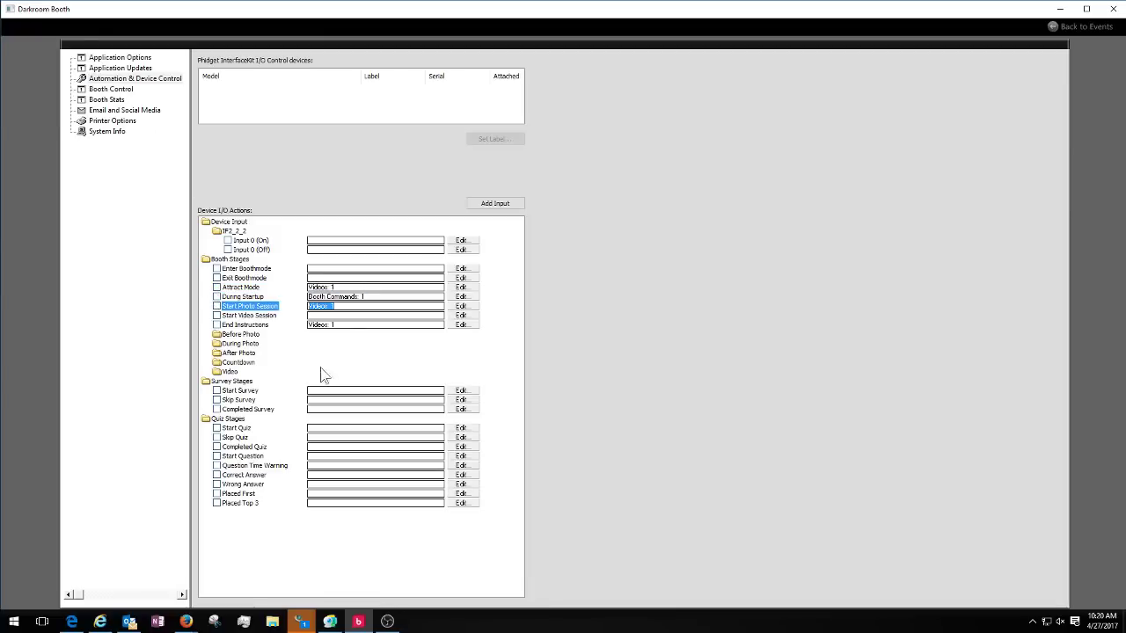
Step: Disable the After Photo 3 and Countdown 1 device actions and return to the events
double_click(220, 336)
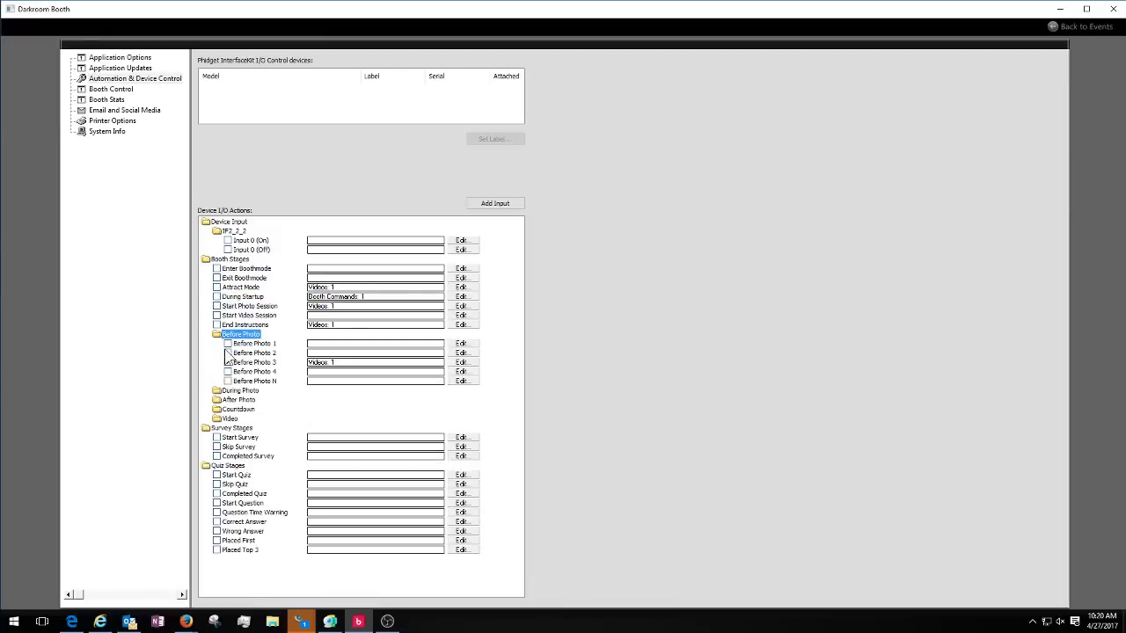
double_click(220, 392)
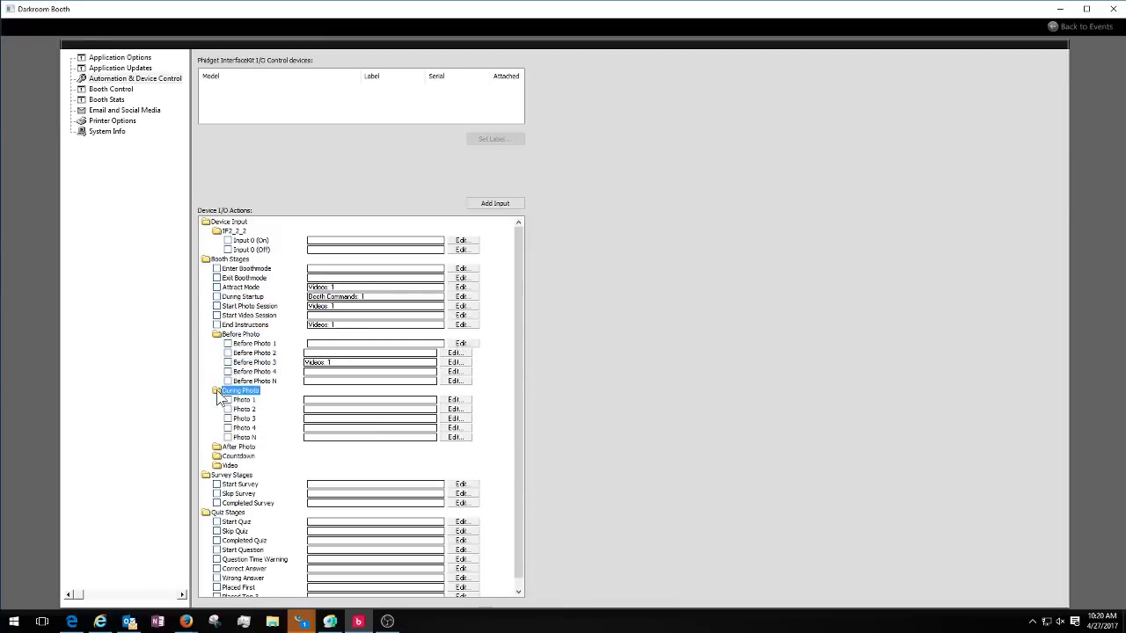
double_click(218, 448)
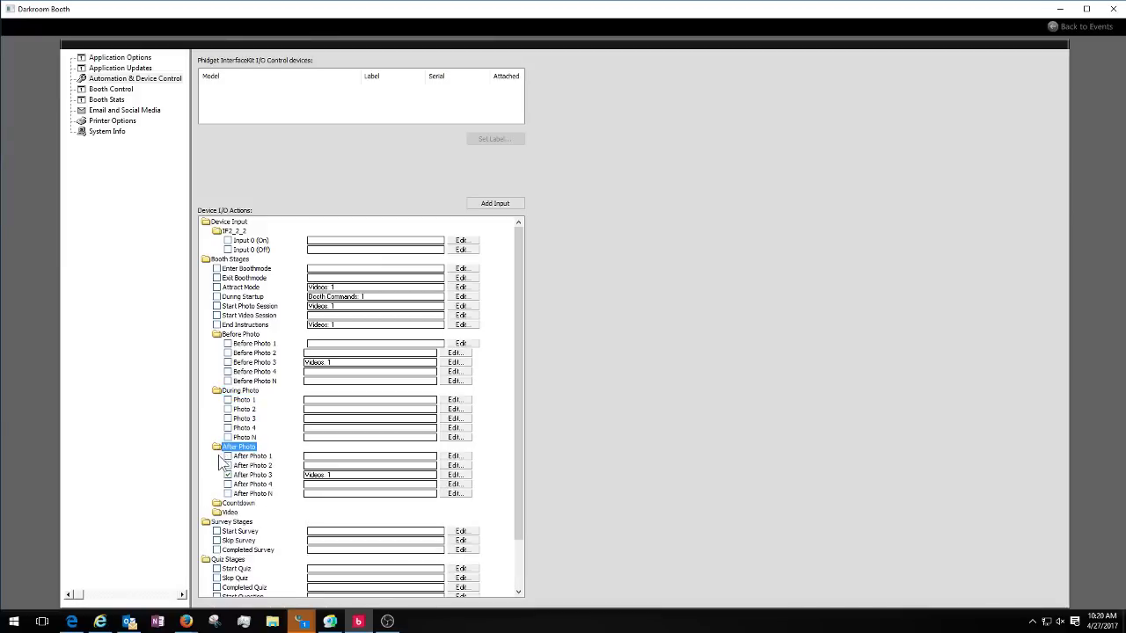
double_click(219, 504)
click(239, 513)
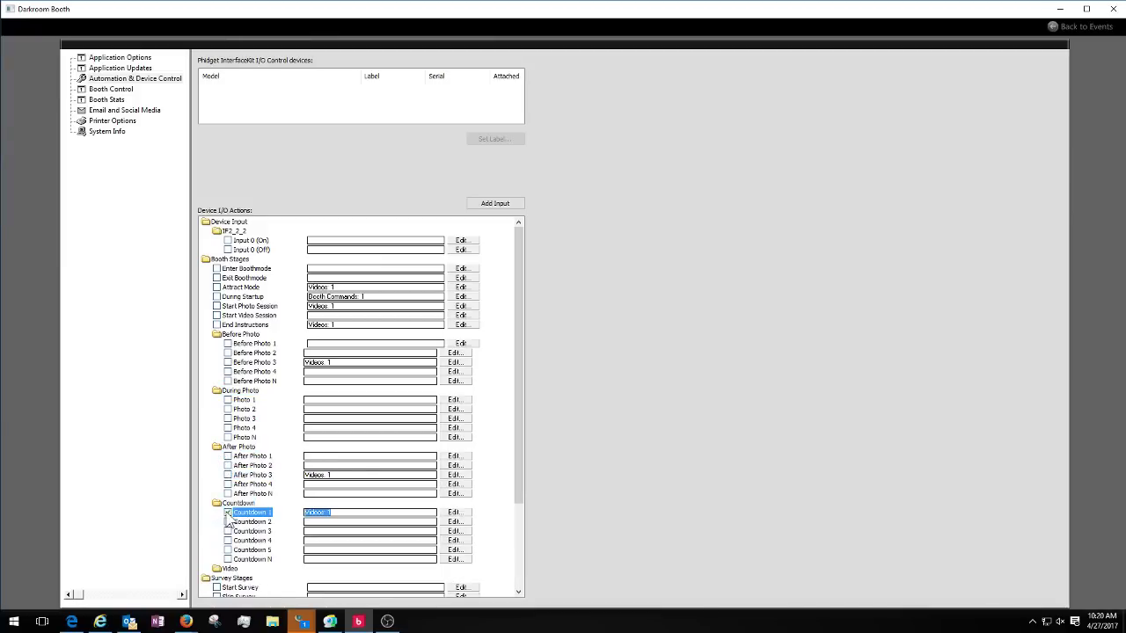
click(1083, 26)
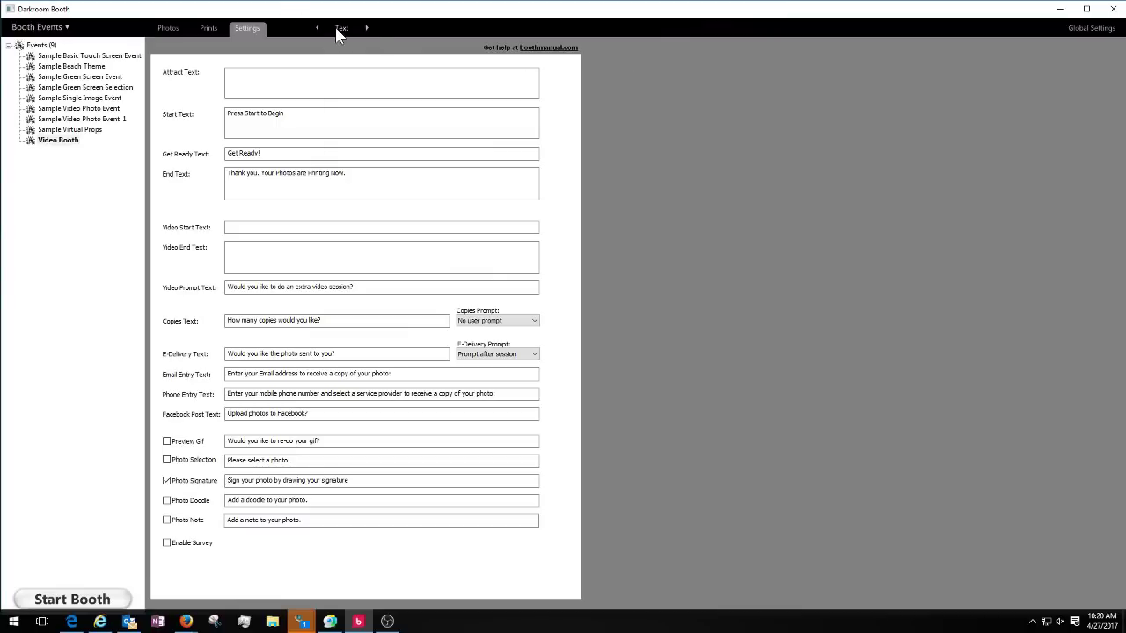
click(73, 600)
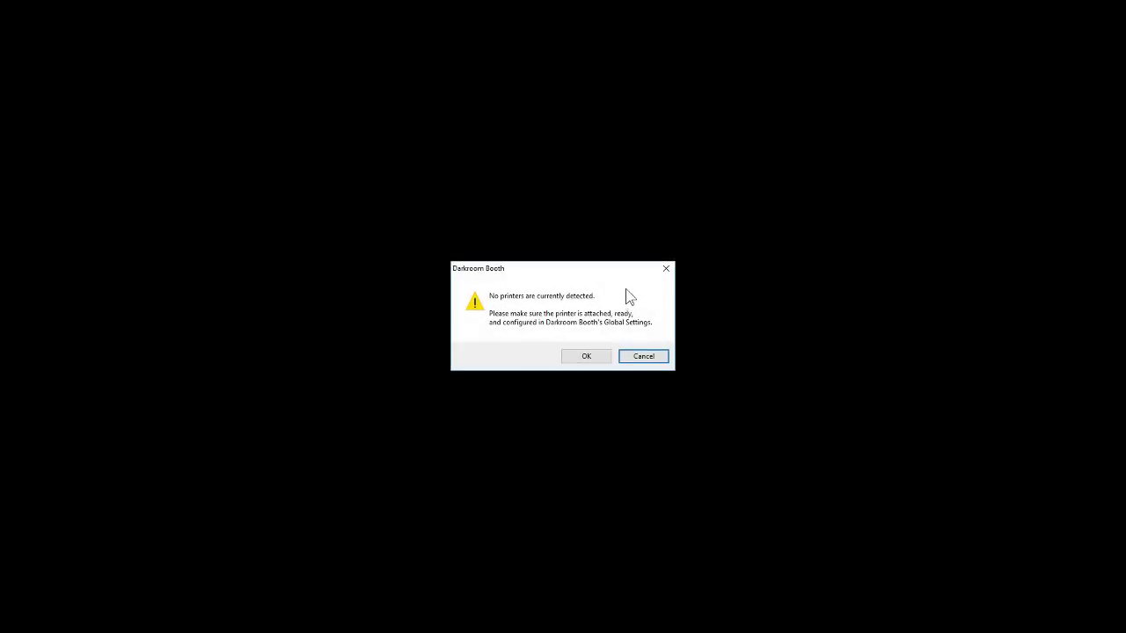
click(589, 356)
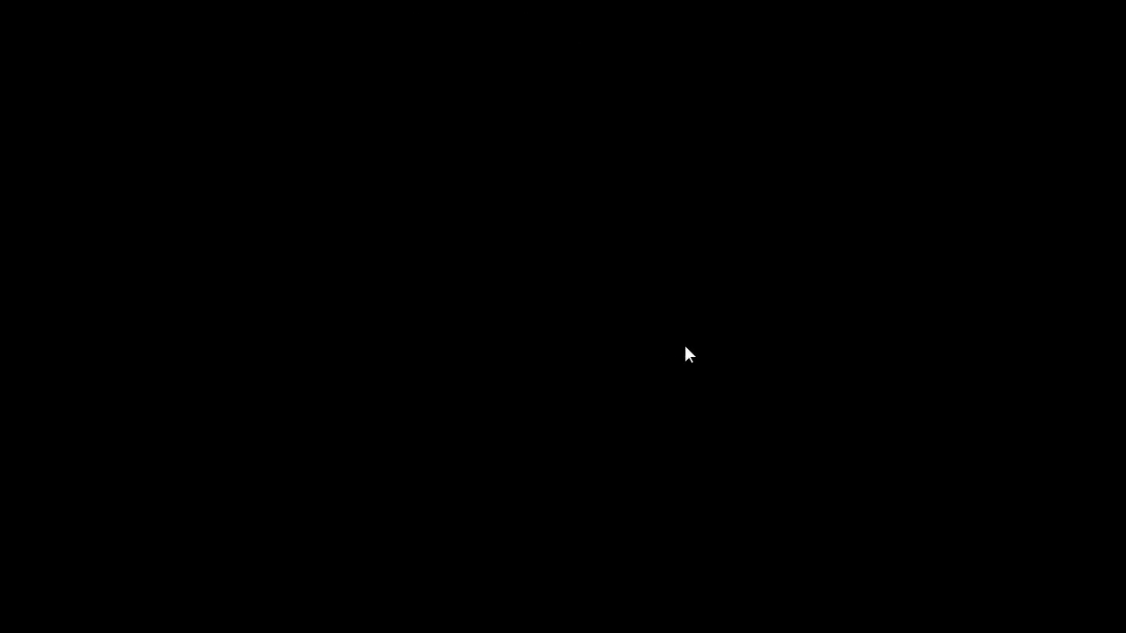
key(Escape)
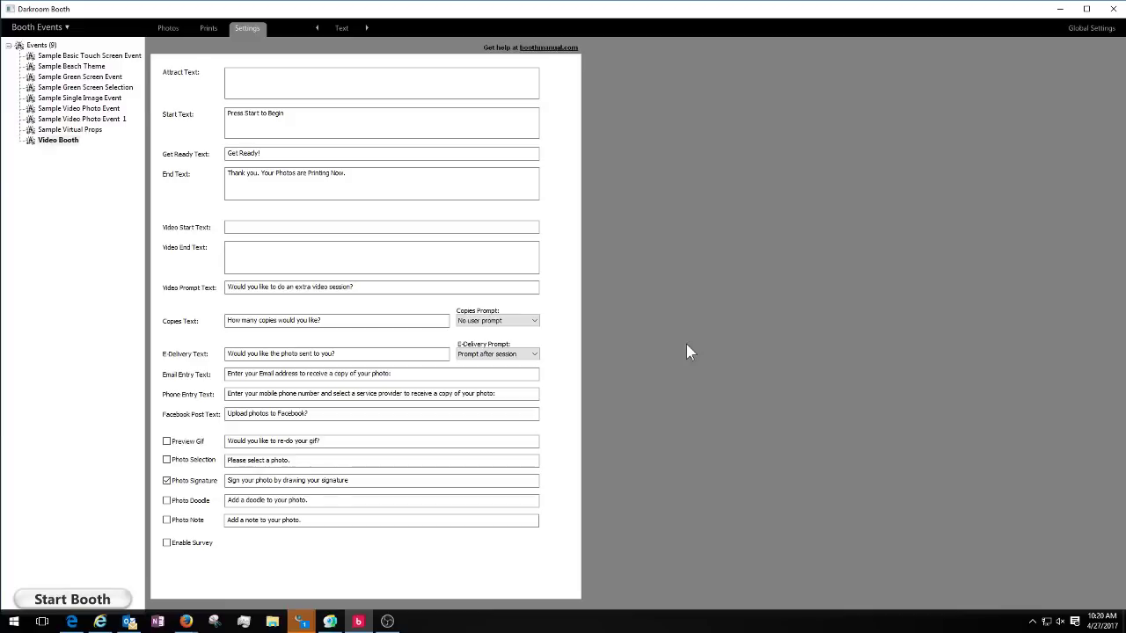
Step: Choose Touch Button Sample as the Video Booth event's on-screen template
click(343, 27)
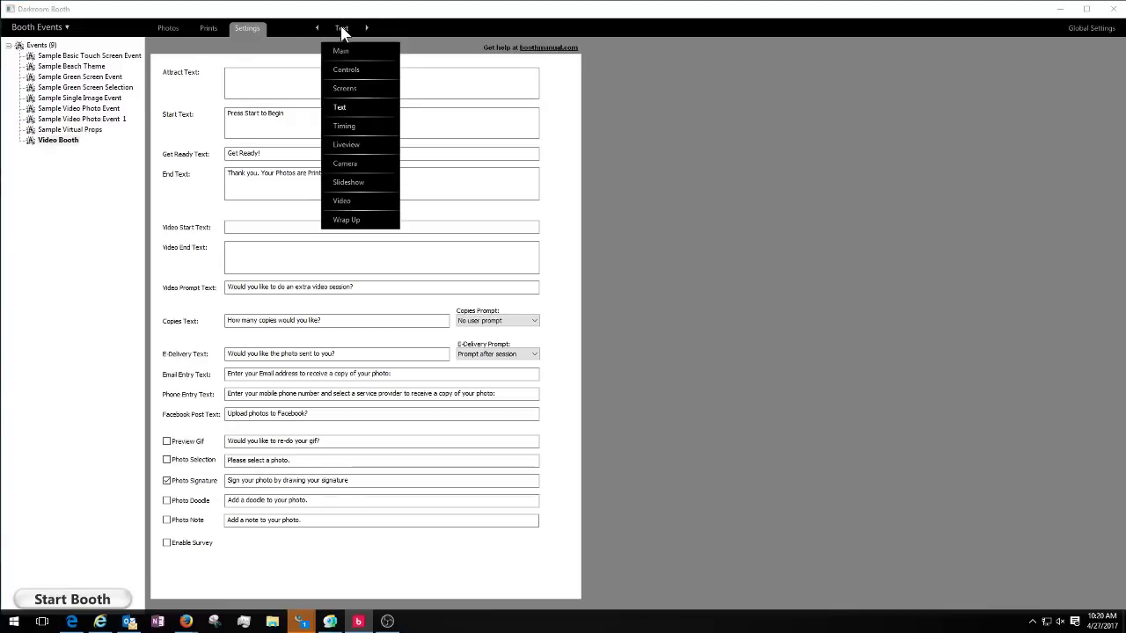
click(351, 99)
click(254, 73)
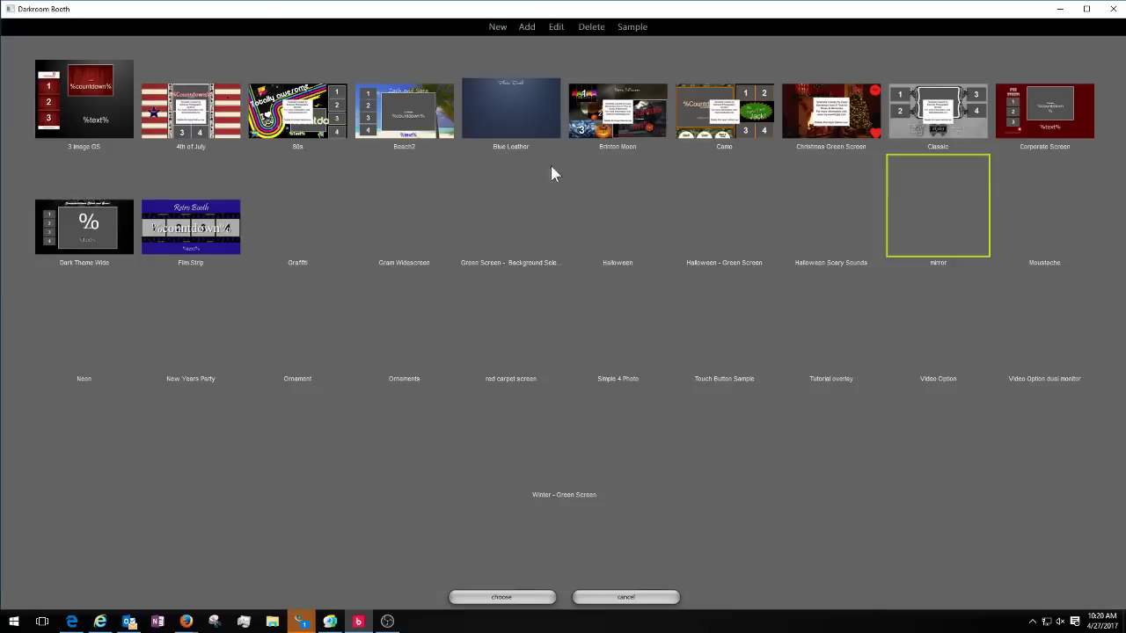
click(772, 343)
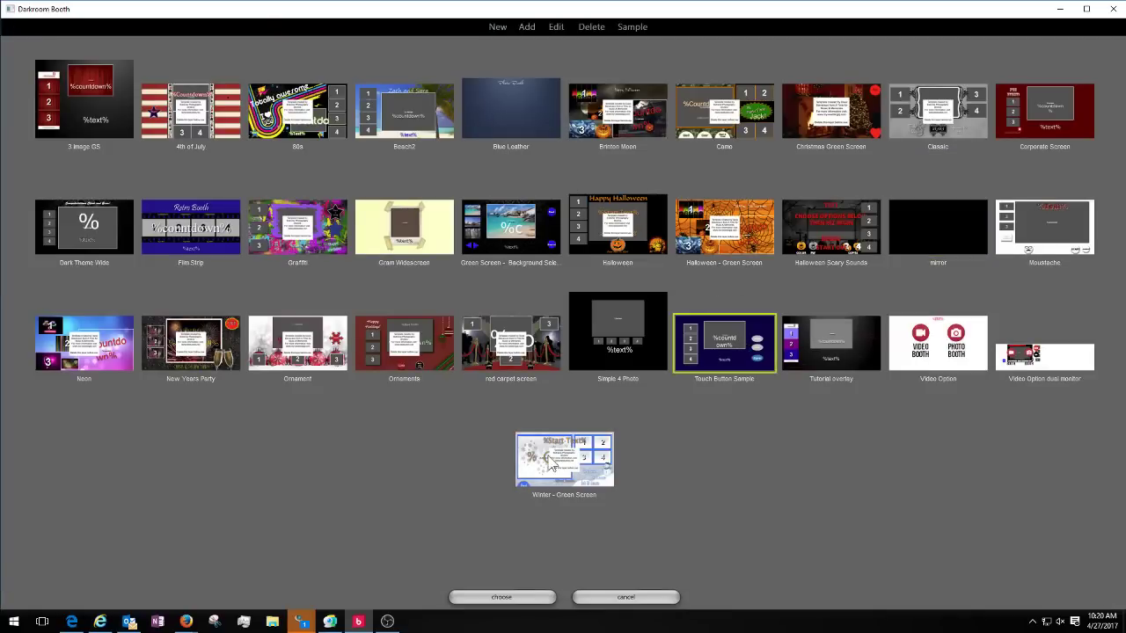
click(506, 597)
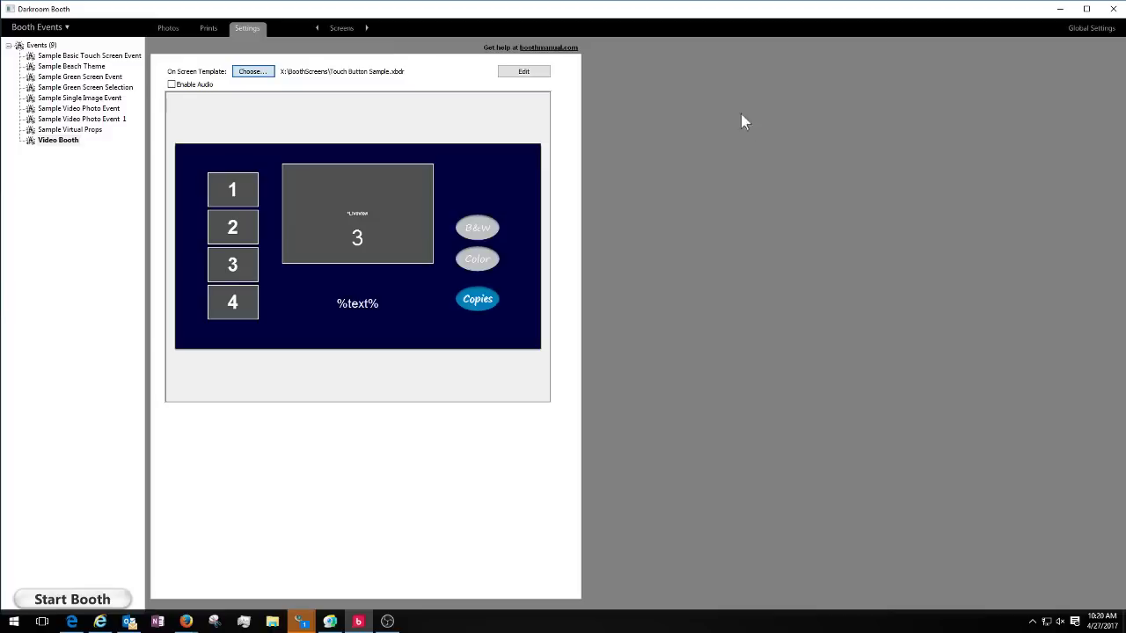
Step: Turn off the slideshow for the Video Booth event
click(343, 29)
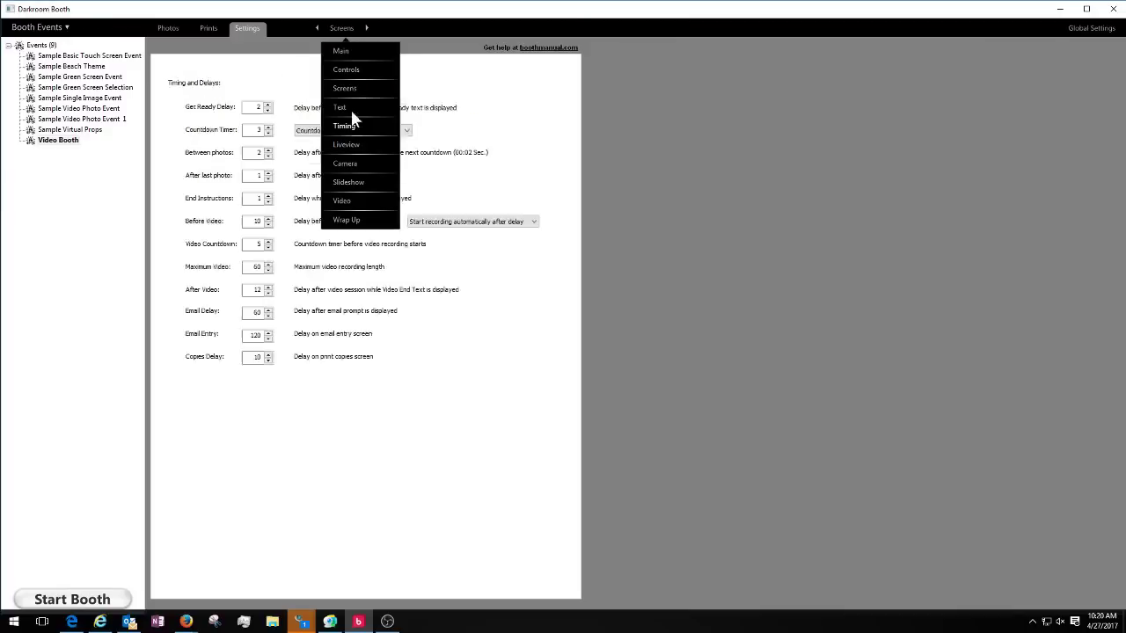
click(348, 182)
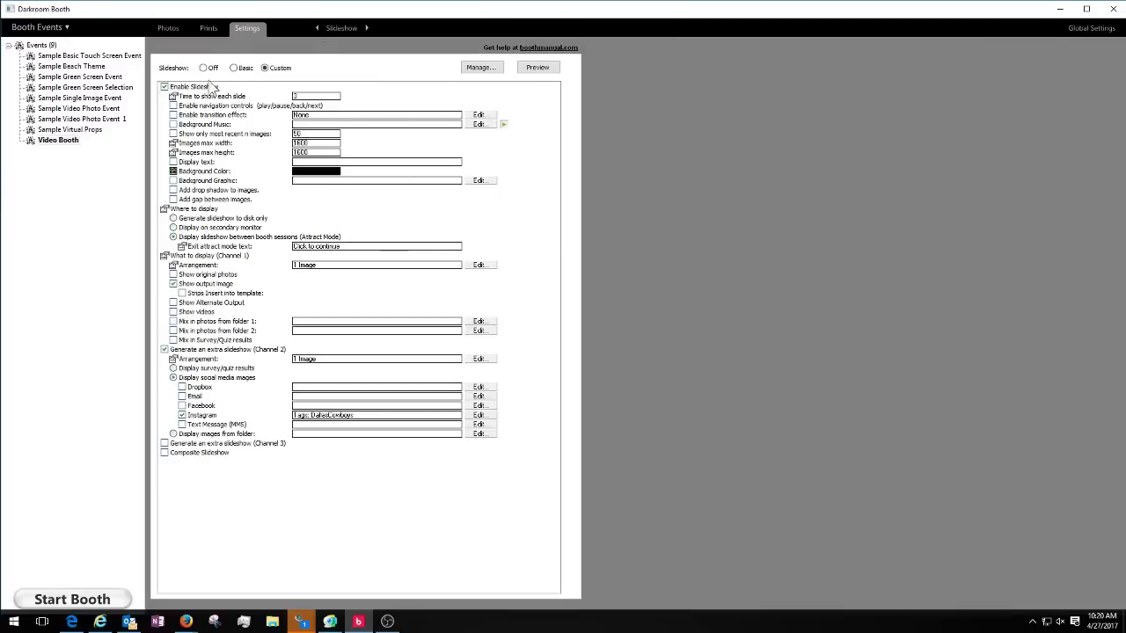
click(205, 68)
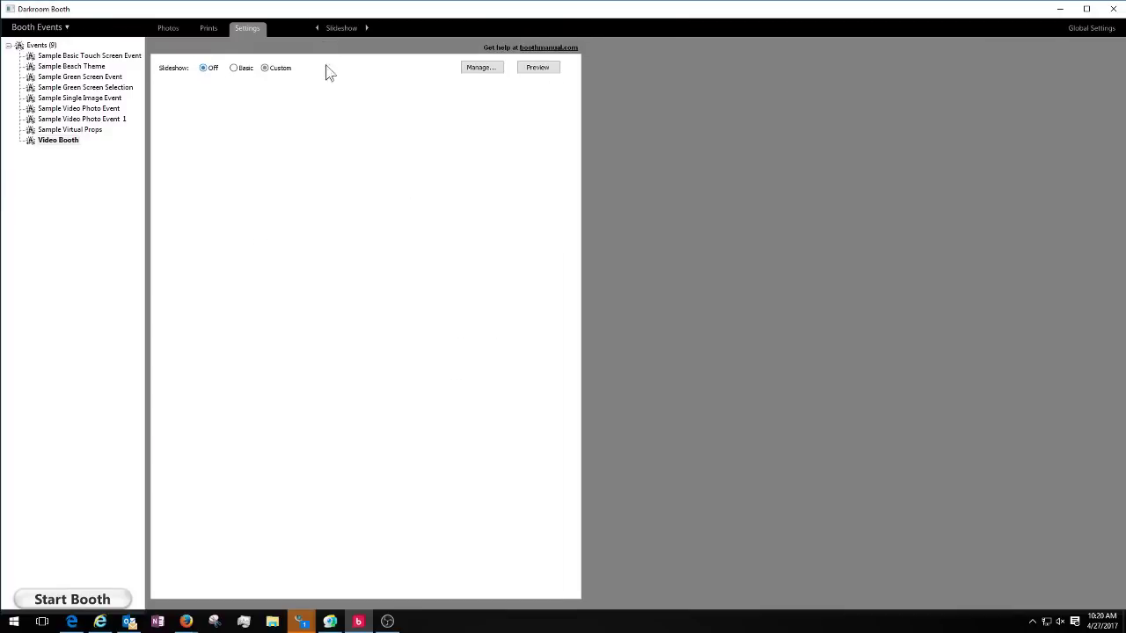
Step: Start the booth, continue past the missing-printer warning, and begin a Color photo session
click(72, 601)
click(573, 358)
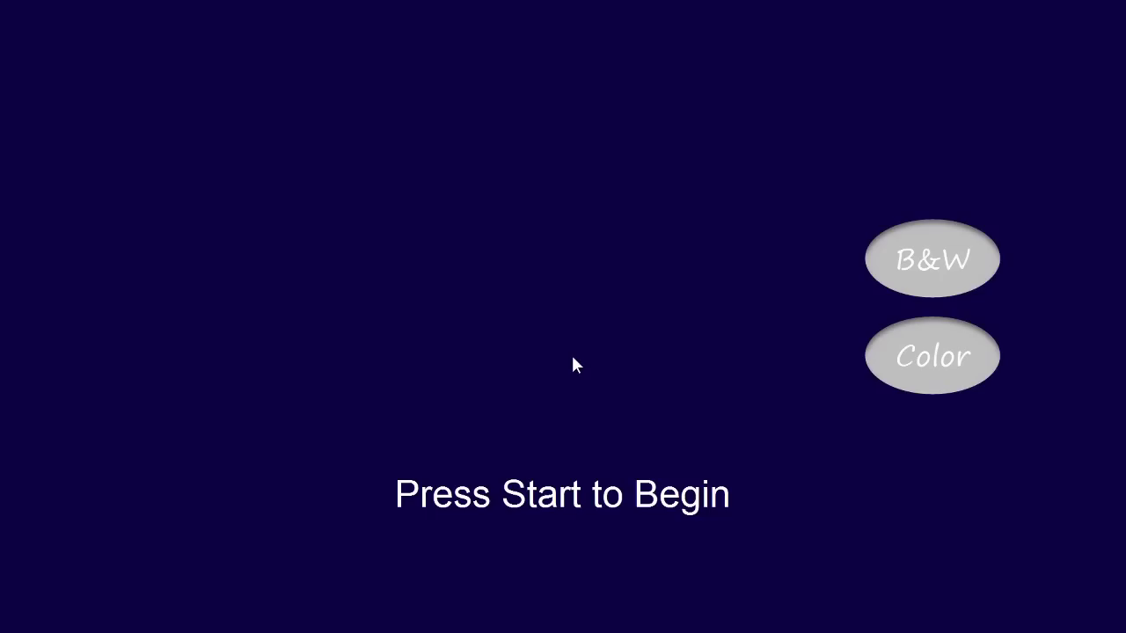
click(933, 359)
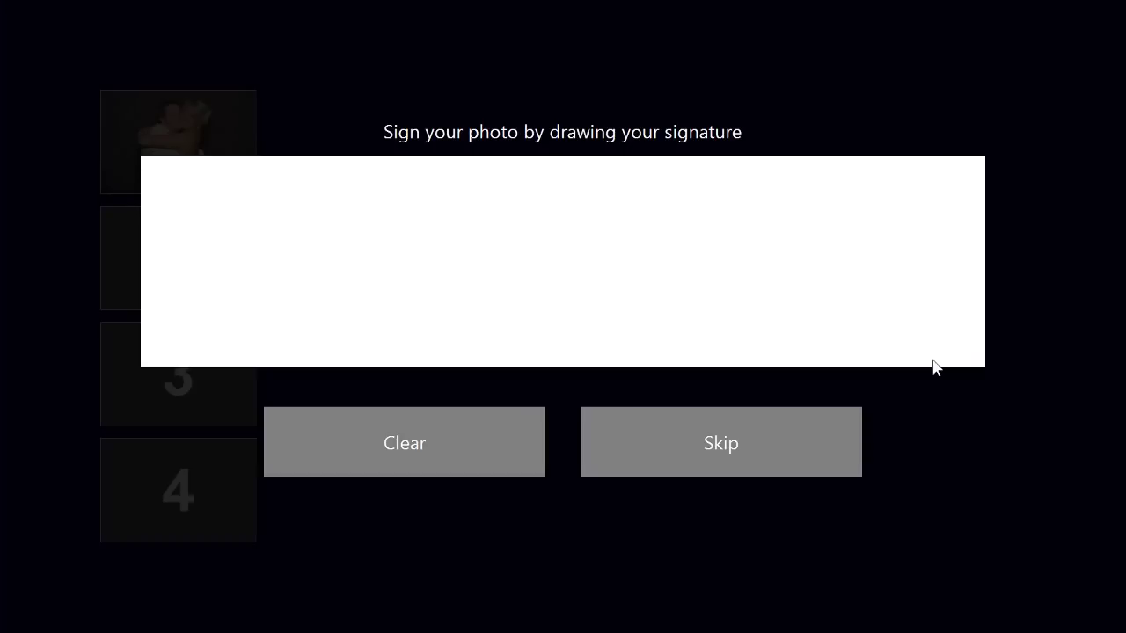
Step: Draw a trial signature on the photo signing screen and clear it
drag(350, 205, 429, 257)
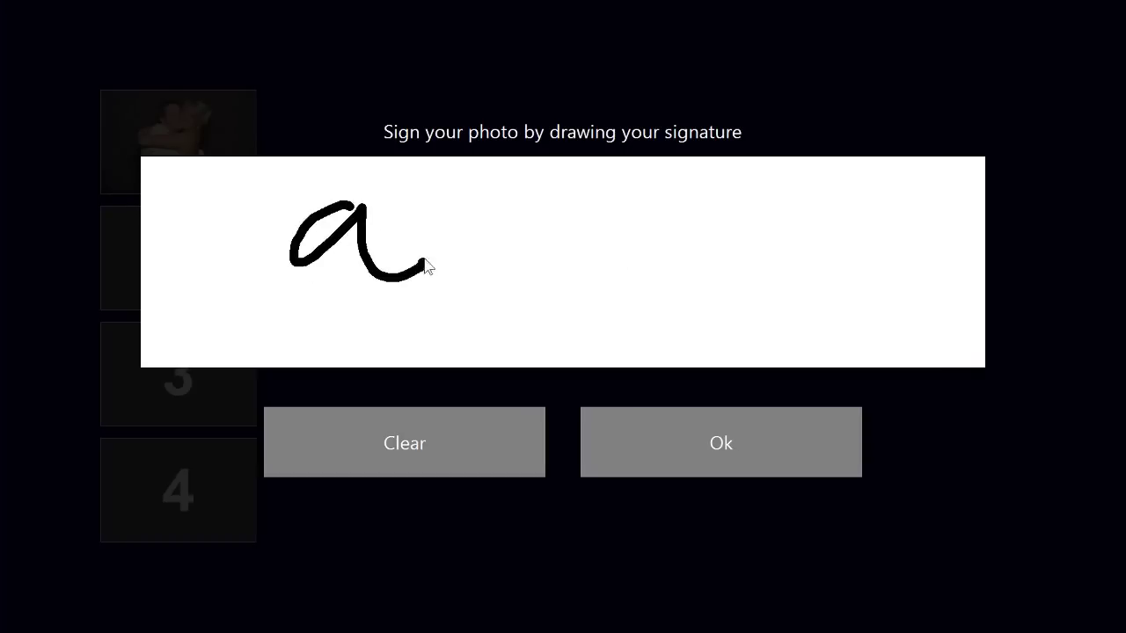
mouse_move(510, 202)
mouse_down()
mouse_move(512, 324)
mouse_move(670, 278)
mouse_move(961, 222)
mouse_up()
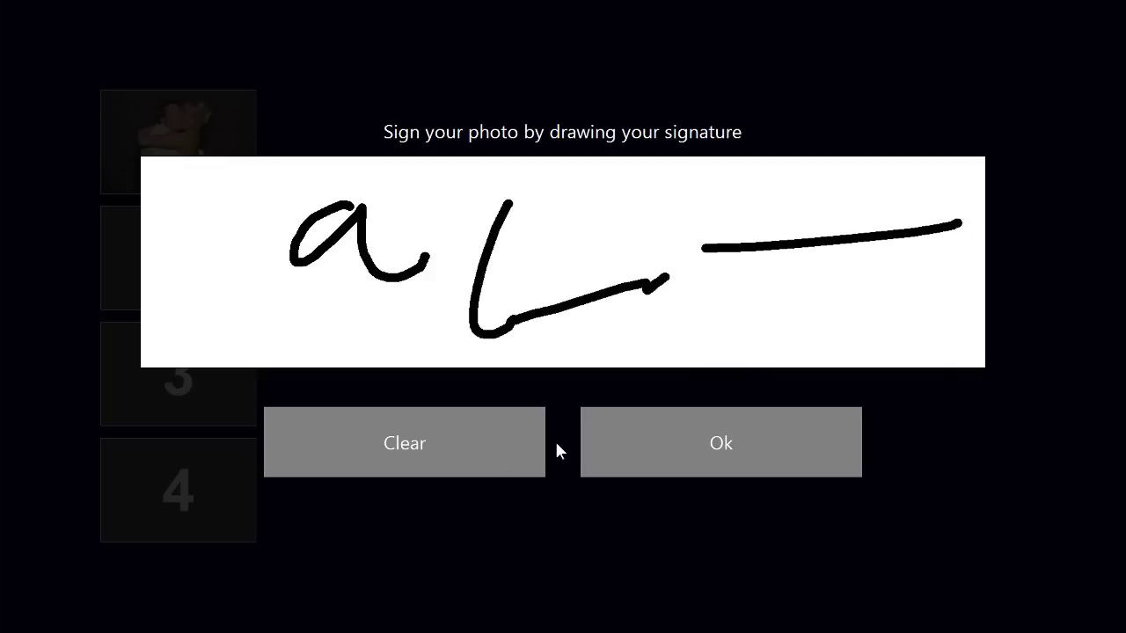
click(397, 444)
Step: Draw a fresh signature for the photo, accept it, and exit booth mode after the session
mouse_move(215, 235)
mouse_down()
mouse_move(251, 277)
mouse_move(361, 249)
mouse_move(377, 302)
mouse_move(389, 302)
mouse_move(431, 284)
mouse_move(475, 241)
mouse_move(509, 323)
mouse_up()
click(707, 439)
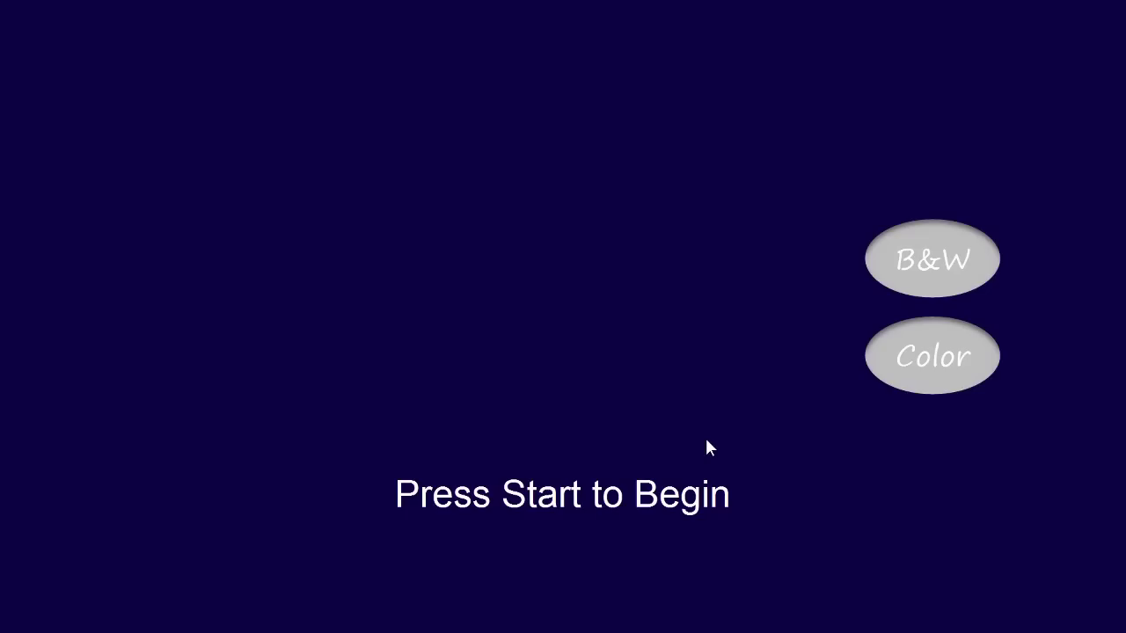
key(Escape)
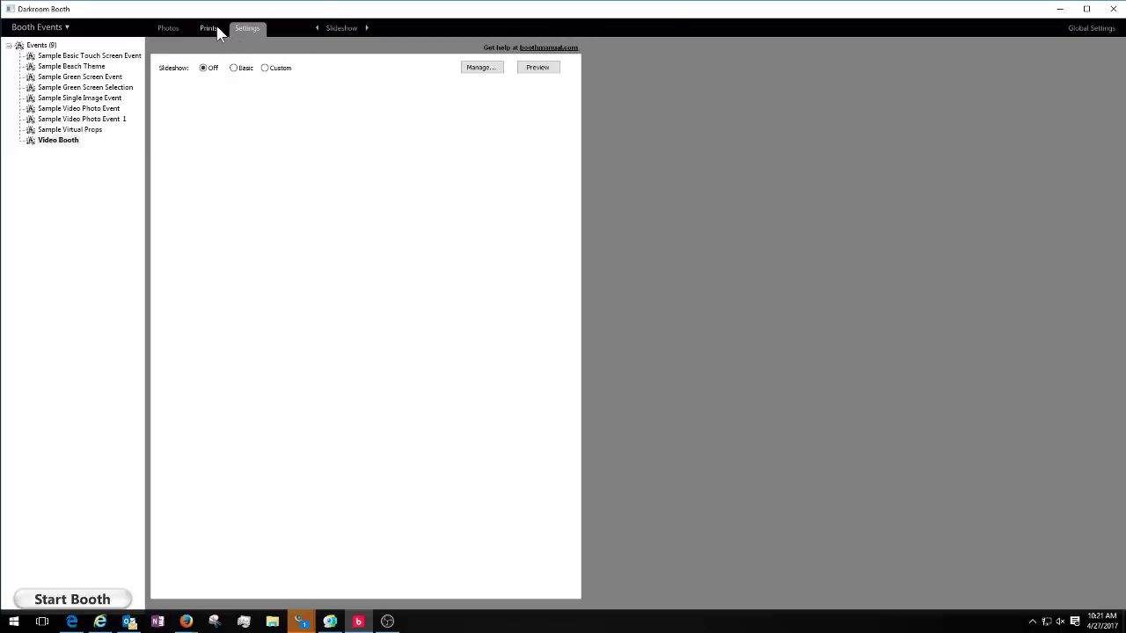
Step: Open the event's signed print enlarged to examine the signature, and close it without saving changes
click(209, 28)
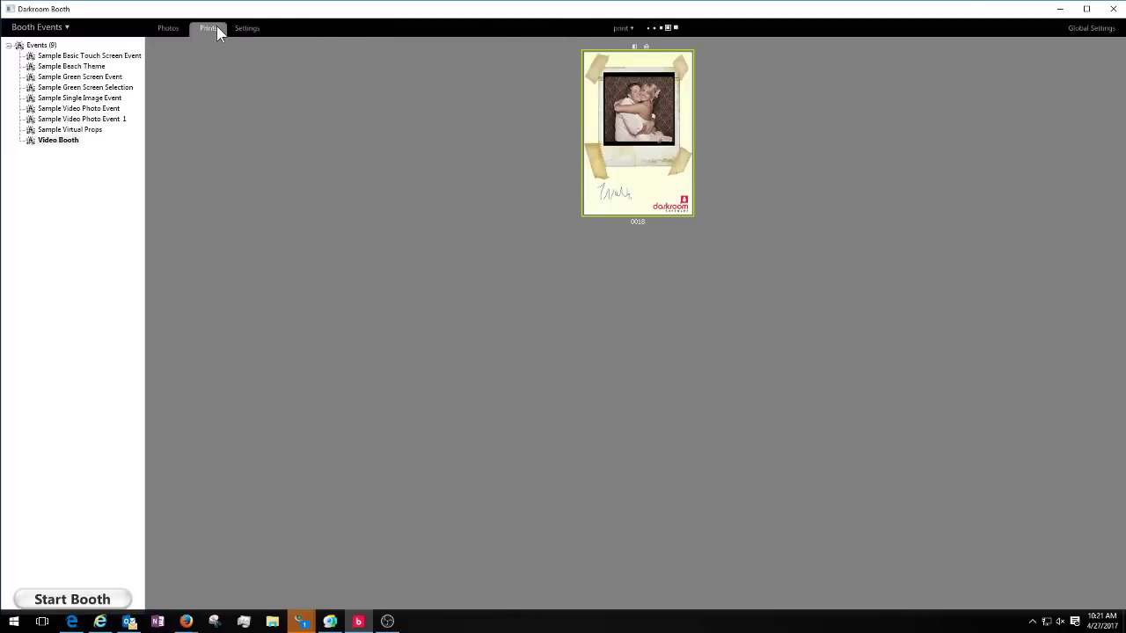
double_click(652, 155)
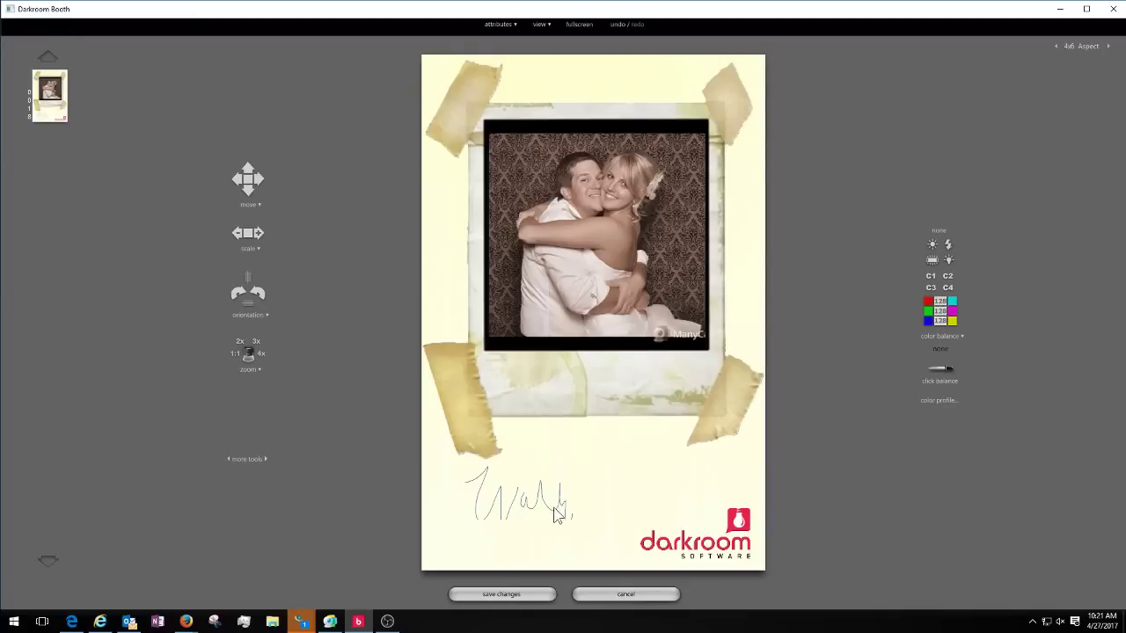
click(626, 595)
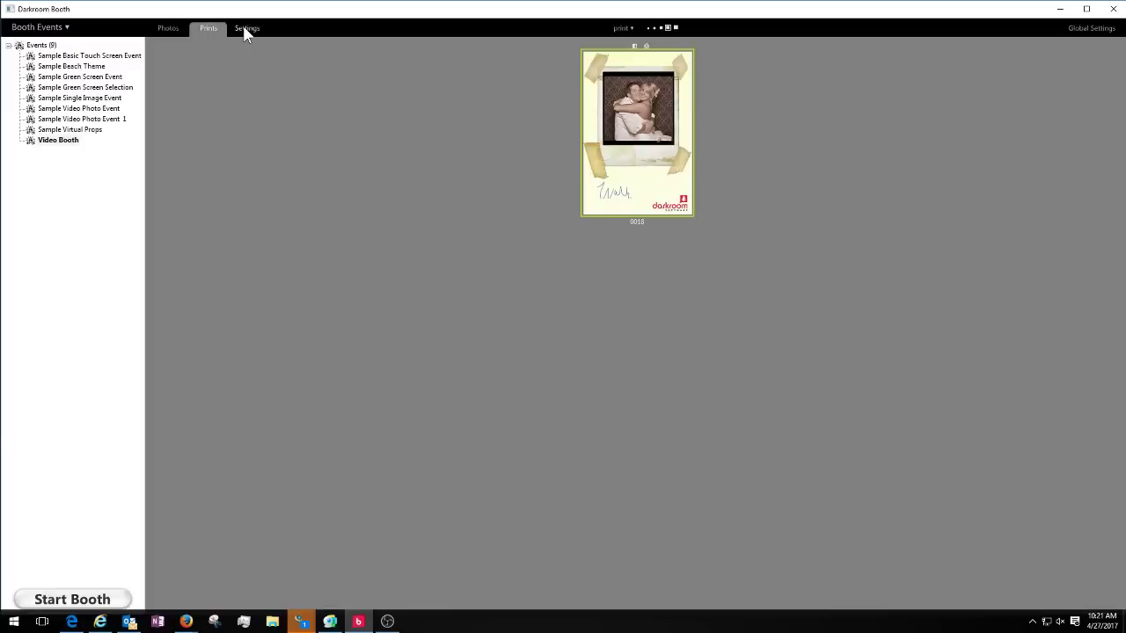
Step: Review the Photo Signature option in the event's text settings and the signature print template in its main settings
click(250, 32)
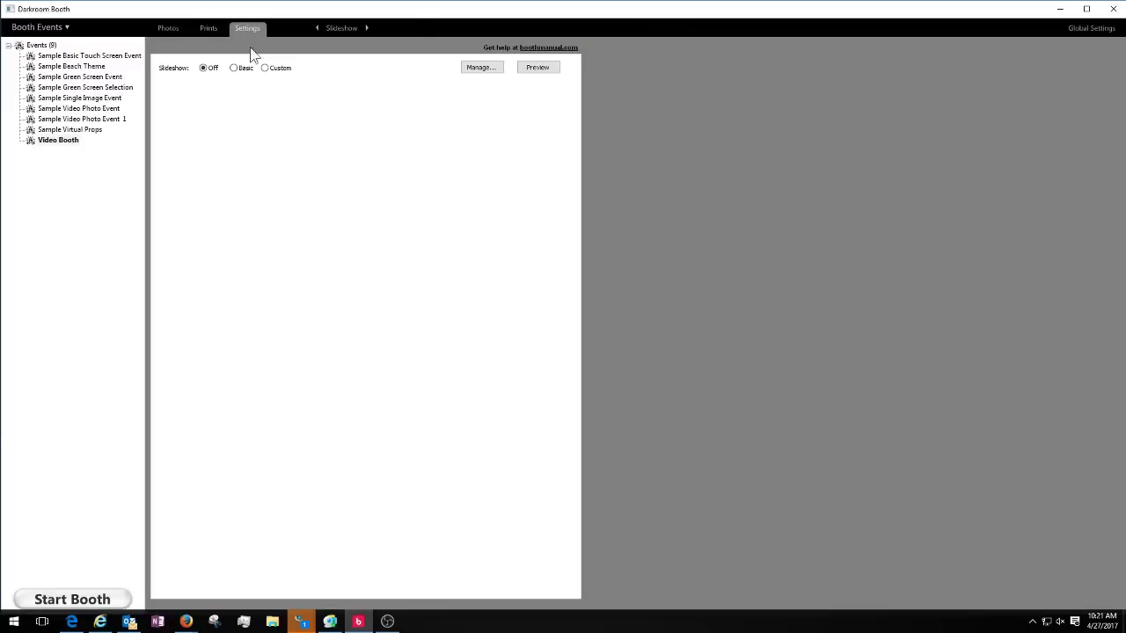
click(341, 28)
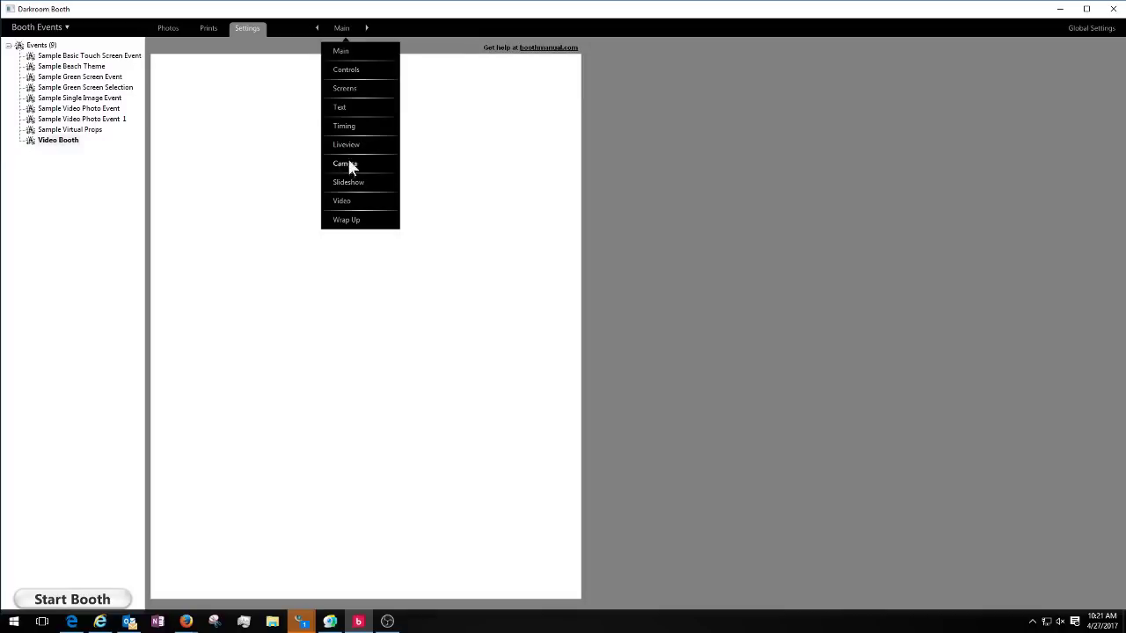
click(348, 106)
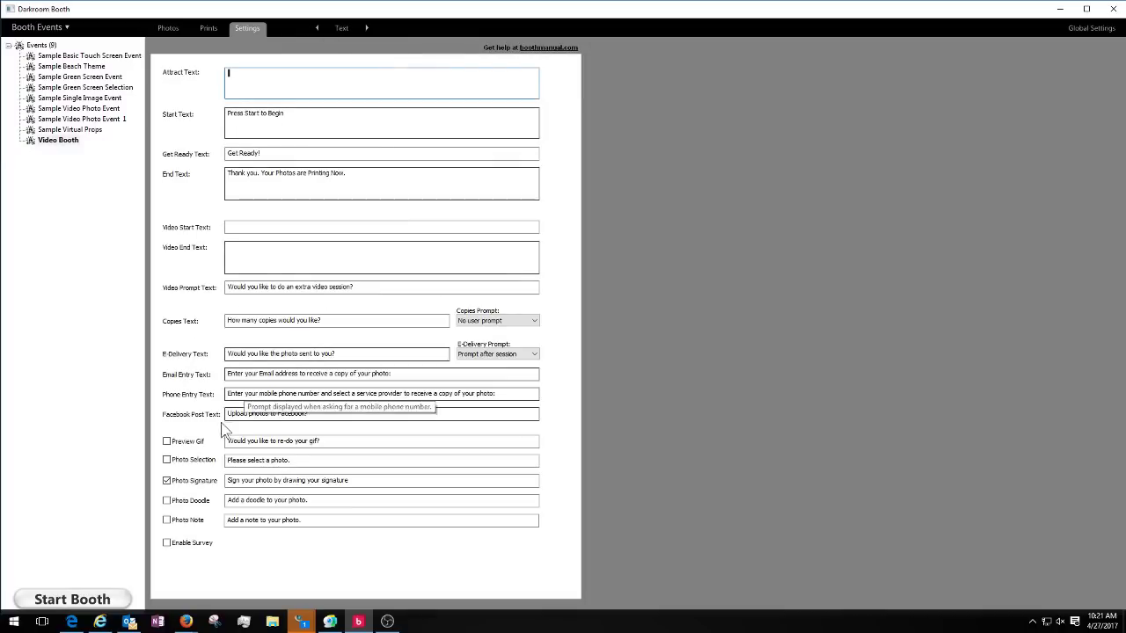
click(166, 480)
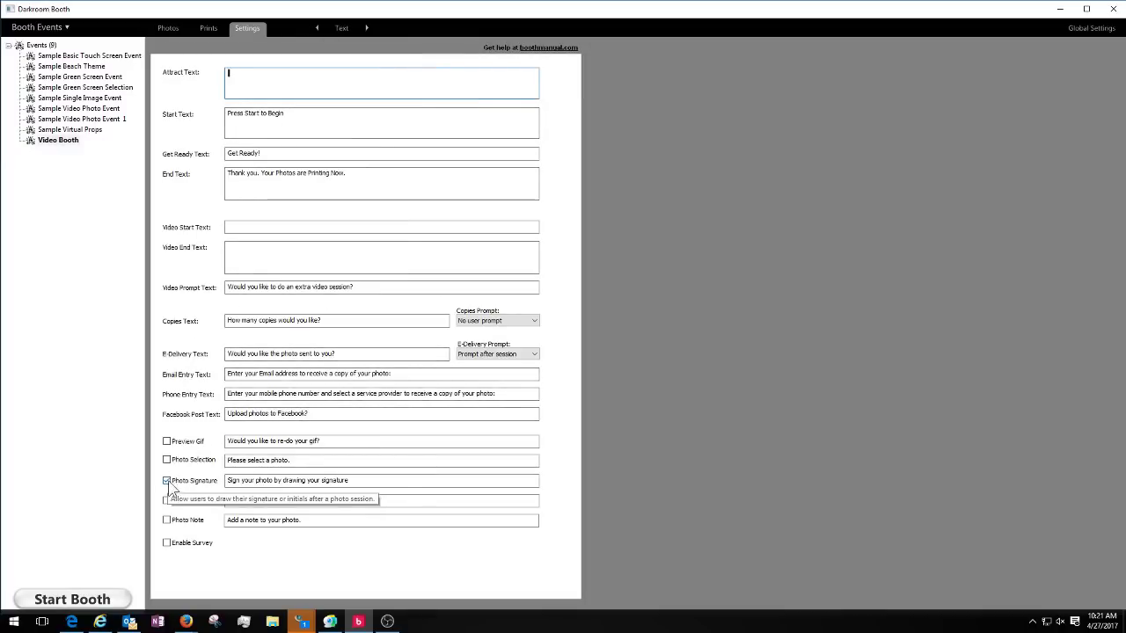
click(339, 28)
click(347, 51)
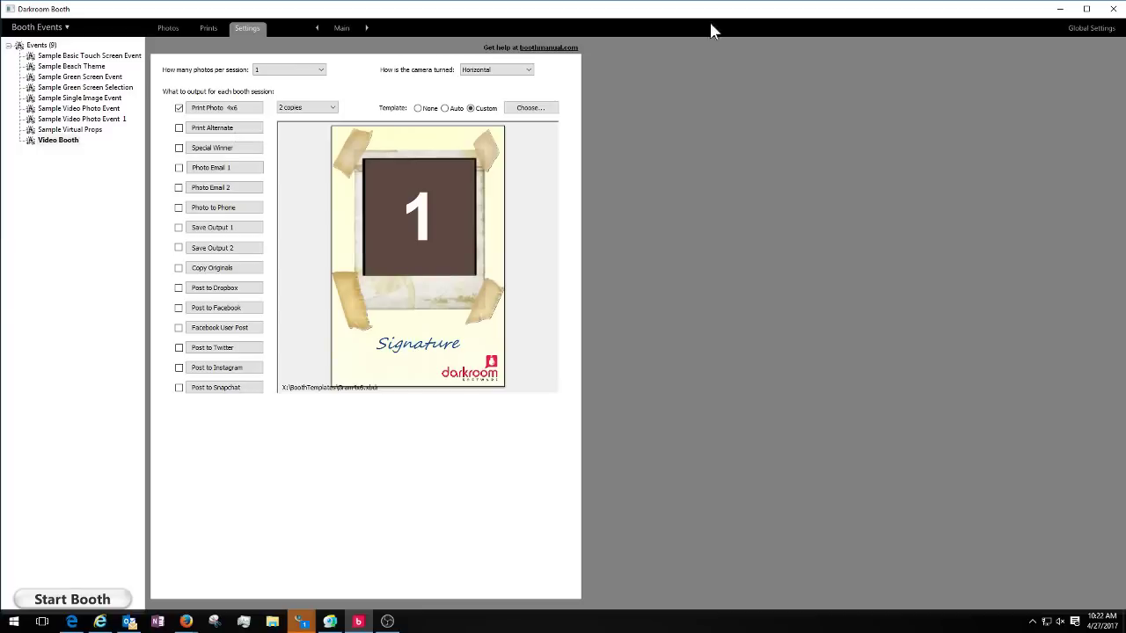
Step: Open the Photo Note print template for editing and start a new text object containing the Photo Note special text
click(532, 108)
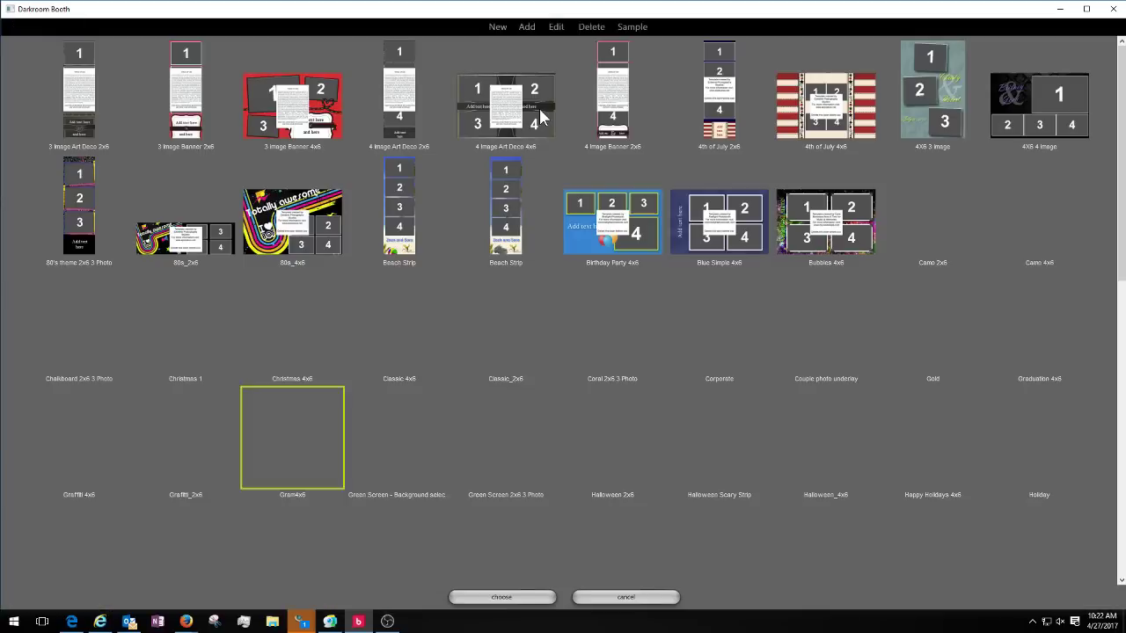
scroll(564, 500, down, 1)
scroll(561, 496, down, 3)
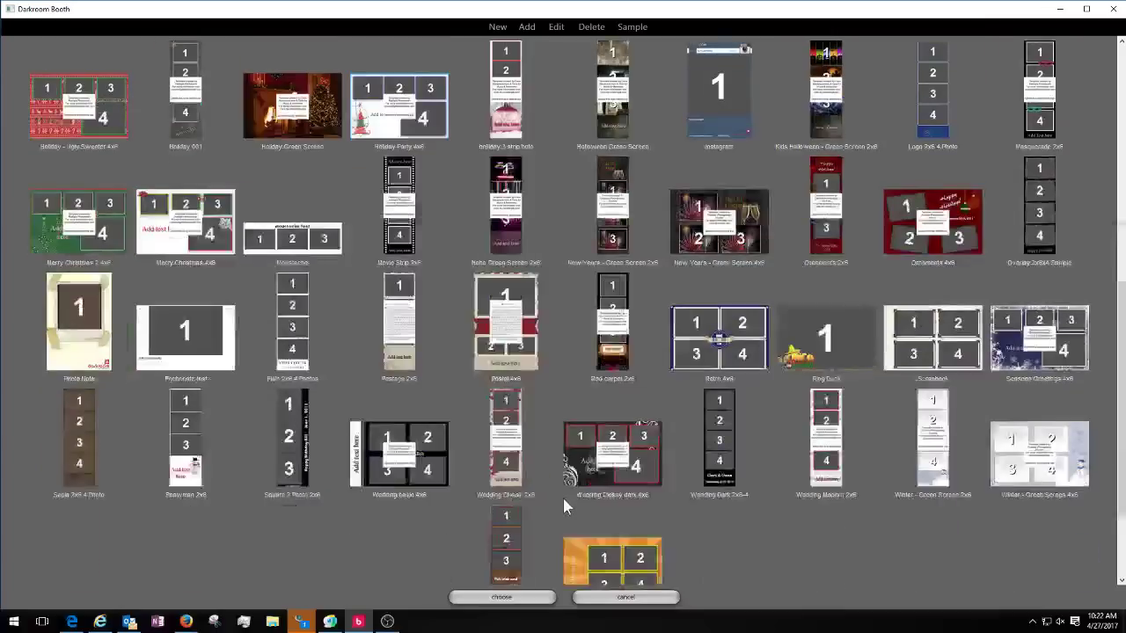
double_click(95, 329)
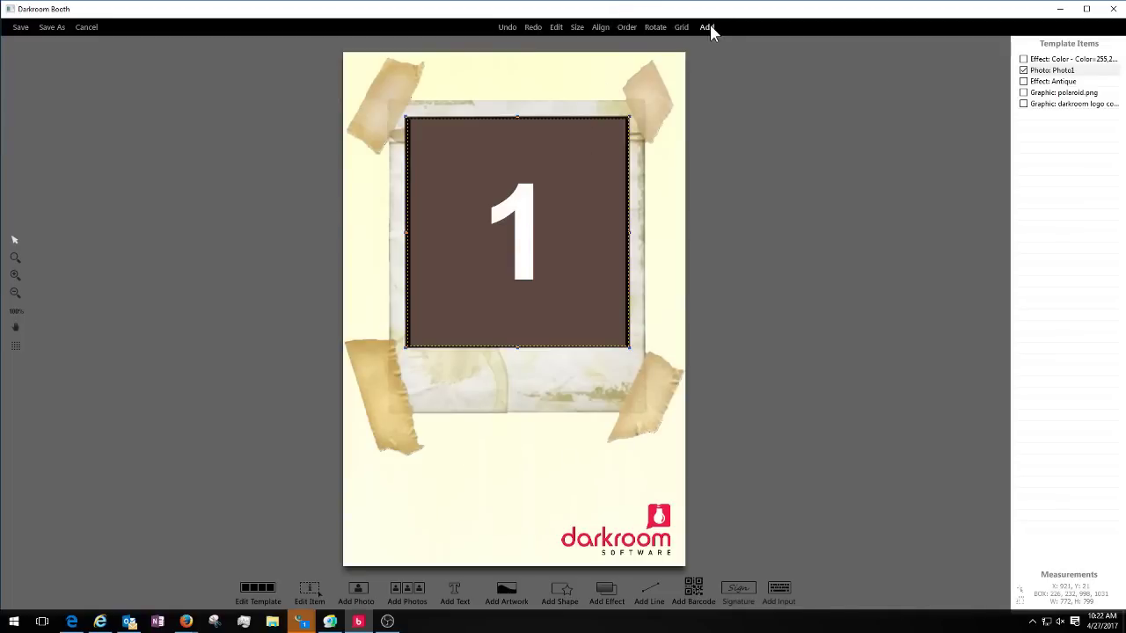
click(459, 602)
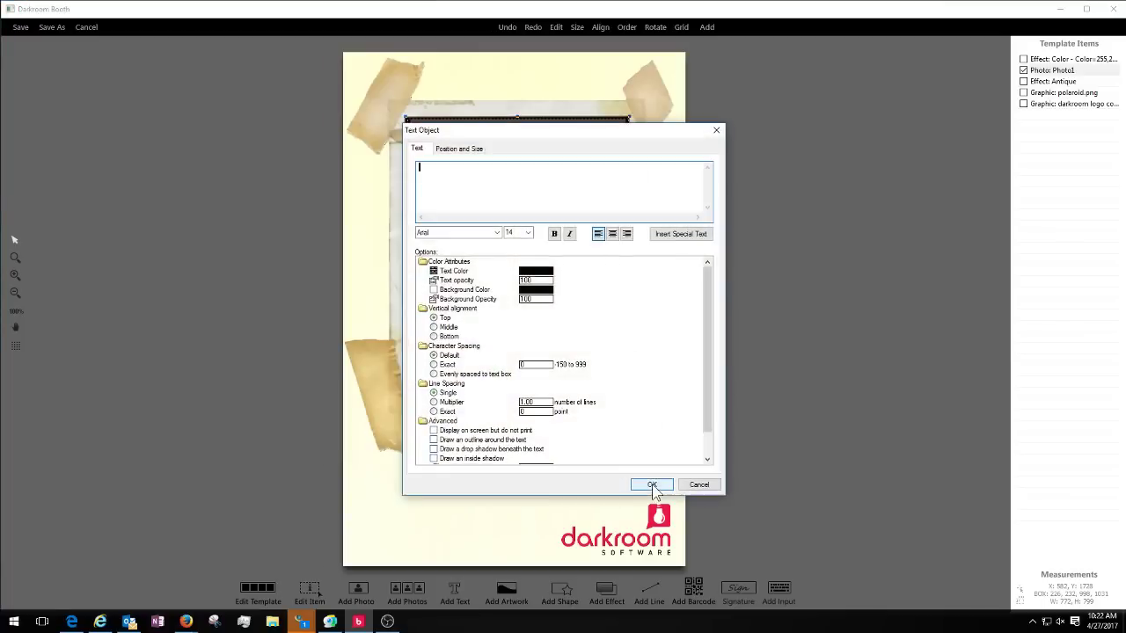
click(696, 234)
mouse_move(708, 381)
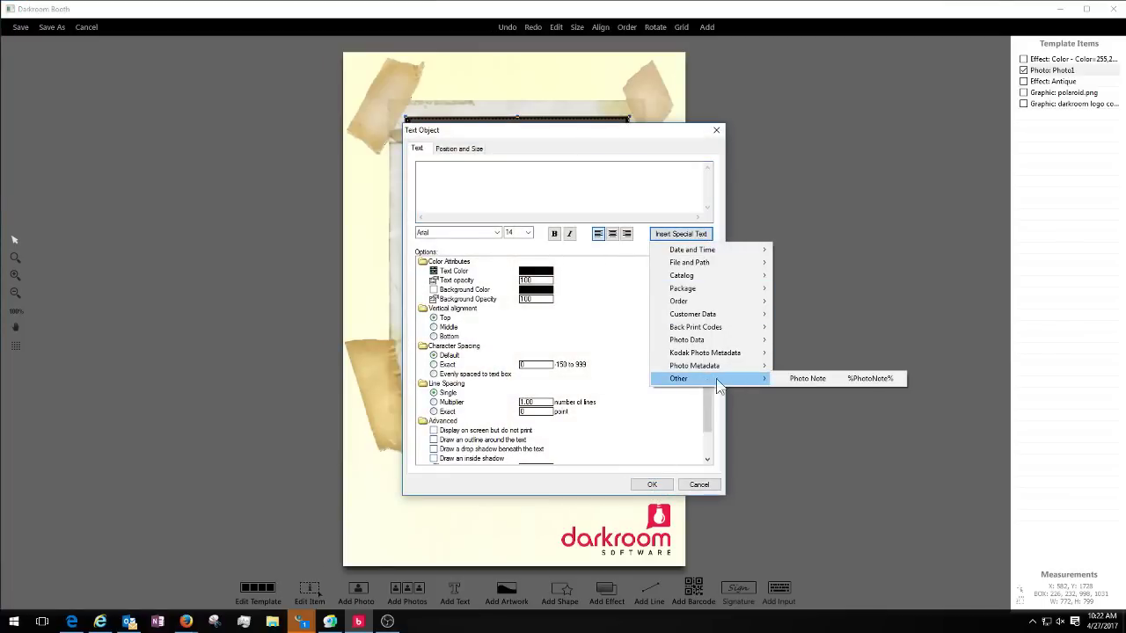
click(806, 381)
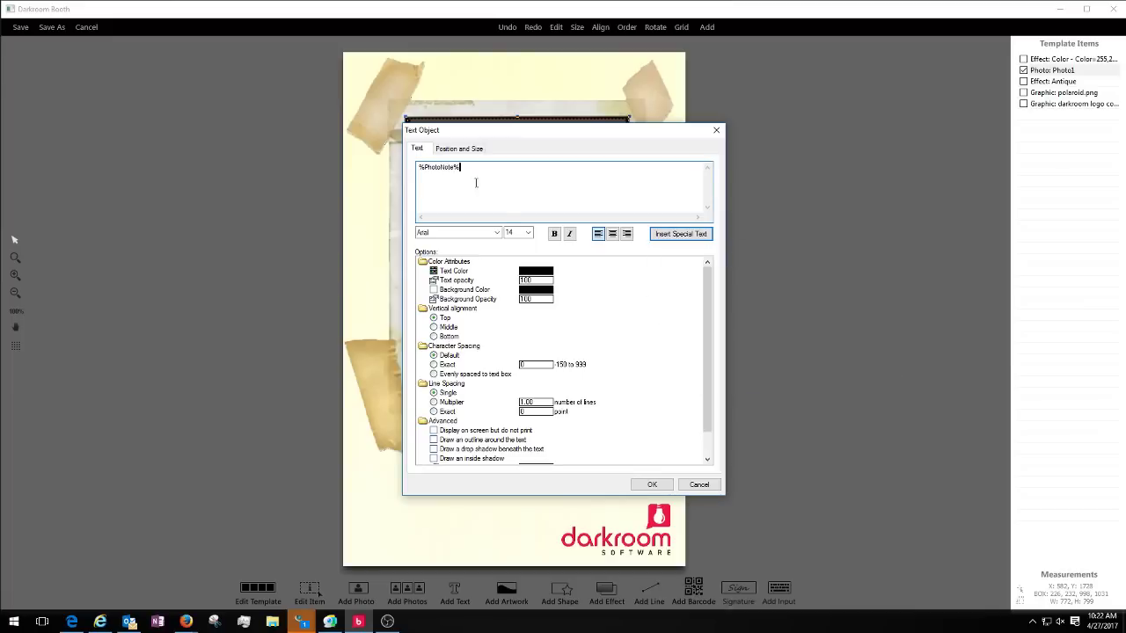
Step: Try the Blackadder ITC and Bookshelf Symbol 7 fonts on the photo note text
click(497, 233)
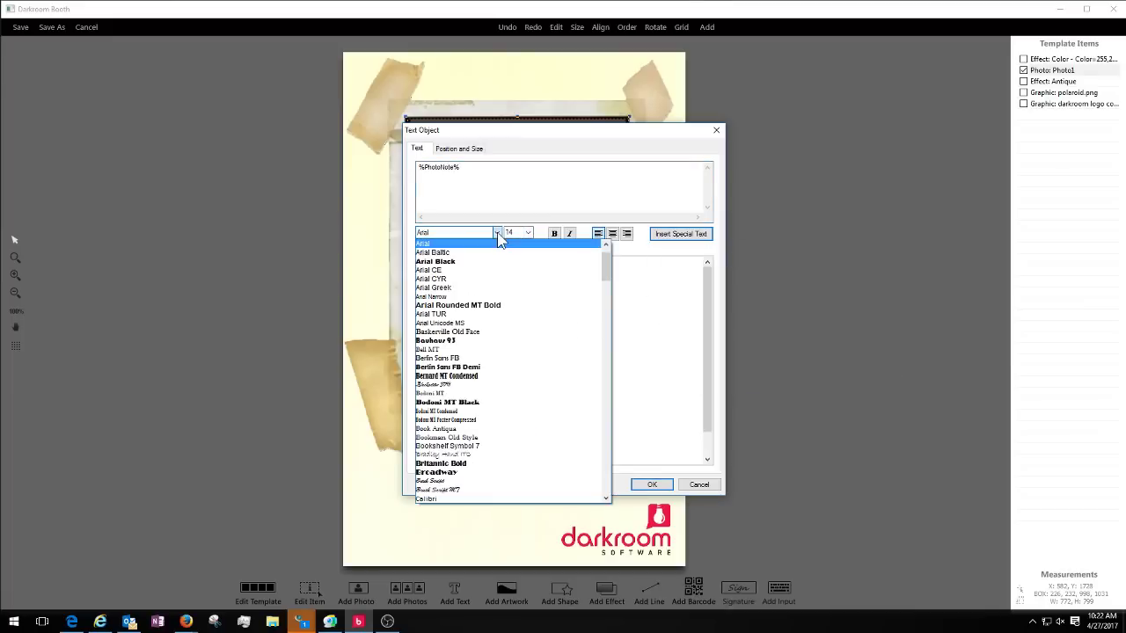
click(449, 385)
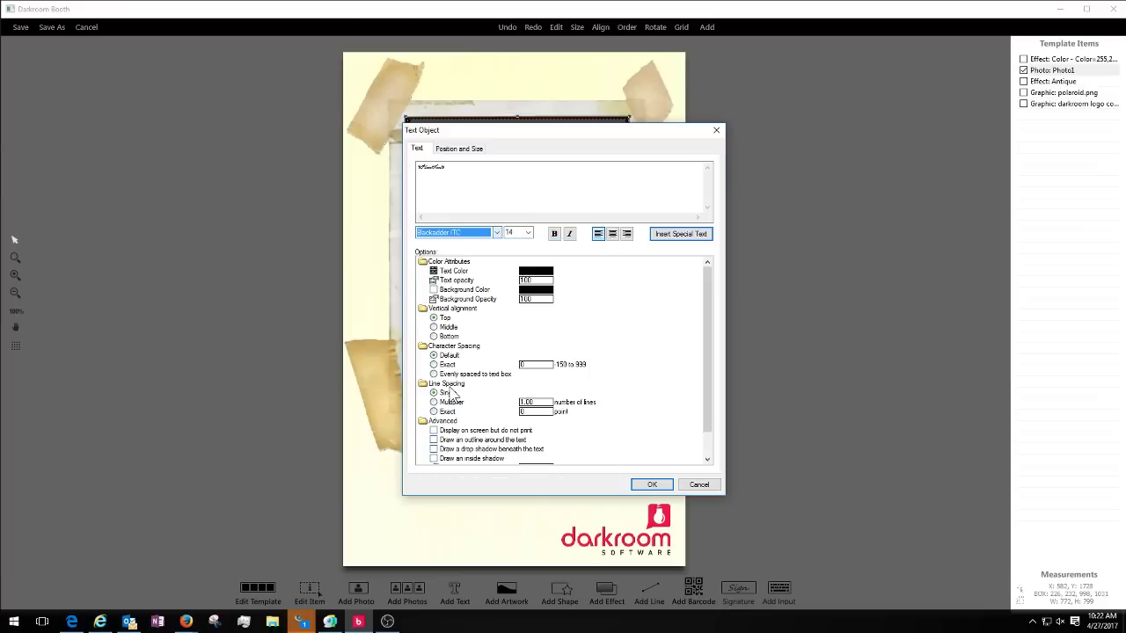
click(496, 233)
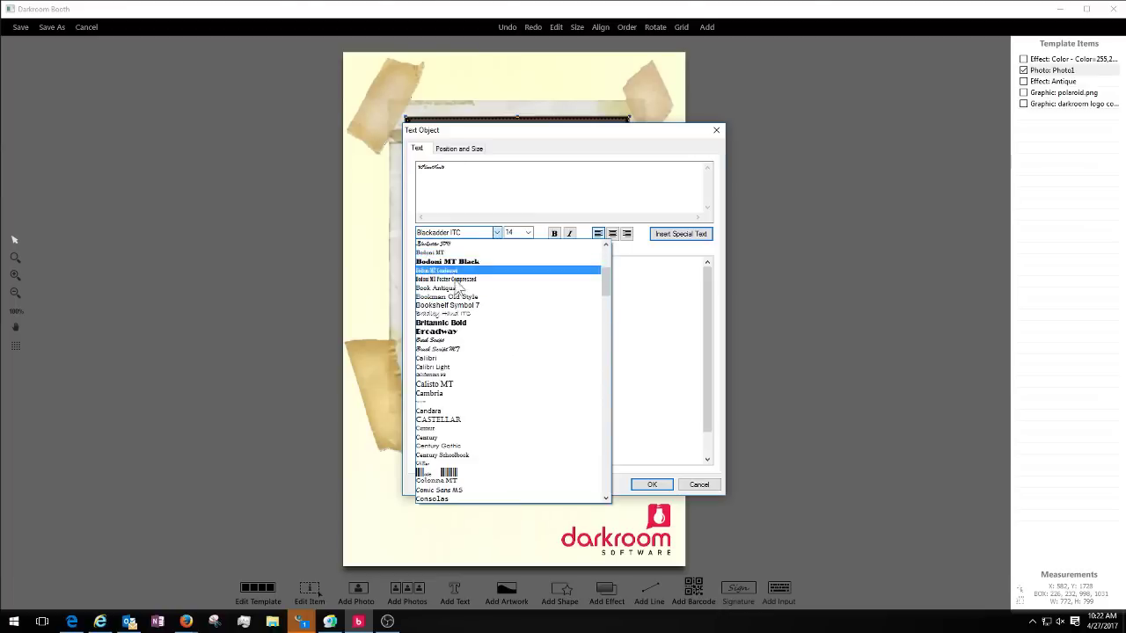
click(459, 305)
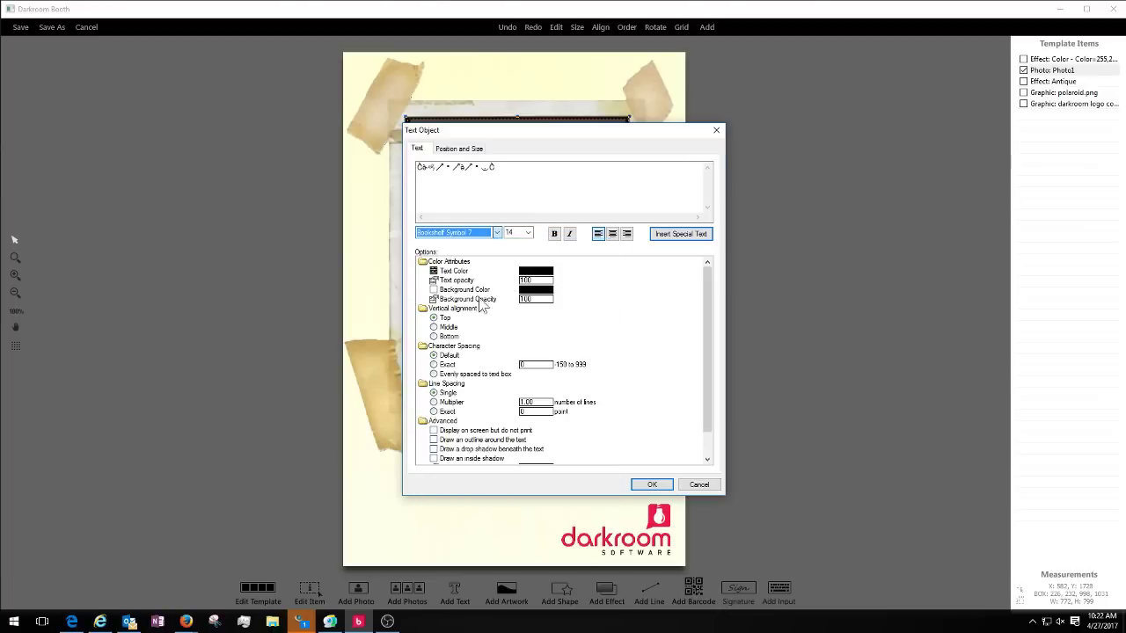
Step: Set the photo note text to the Calibri font in red and add the text object to the template
click(495, 233)
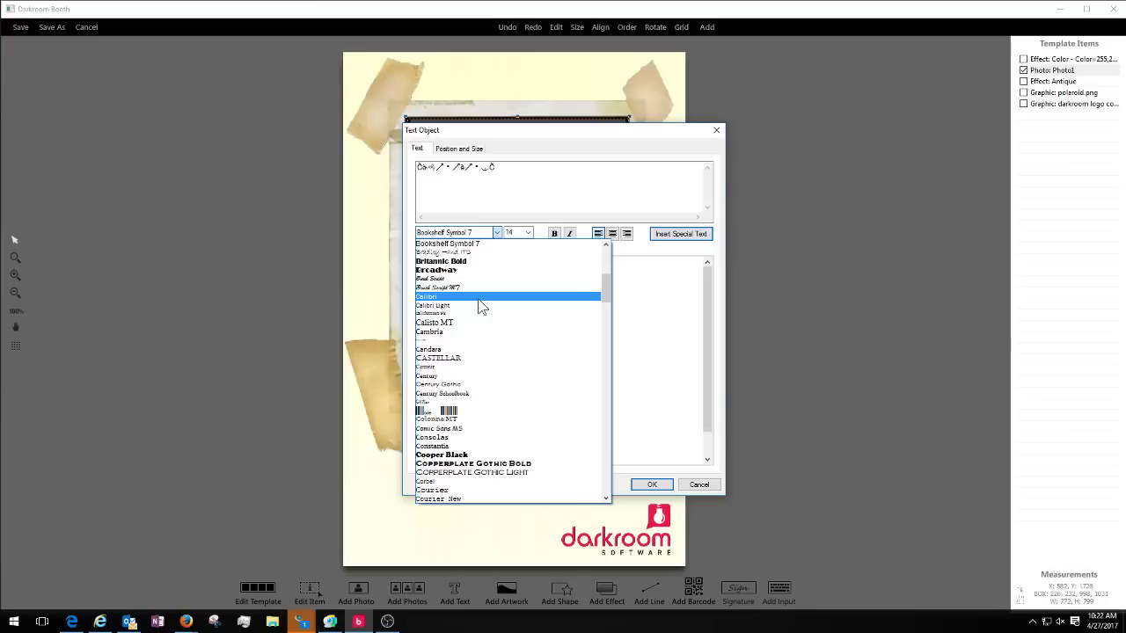
click(477, 298)
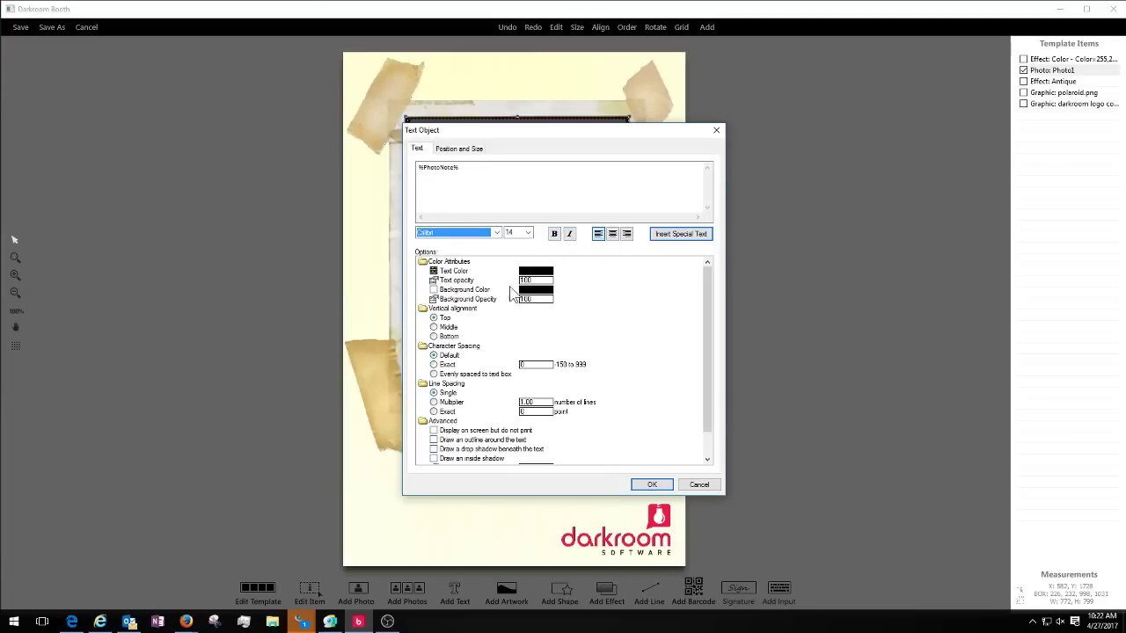
click(534, 271)
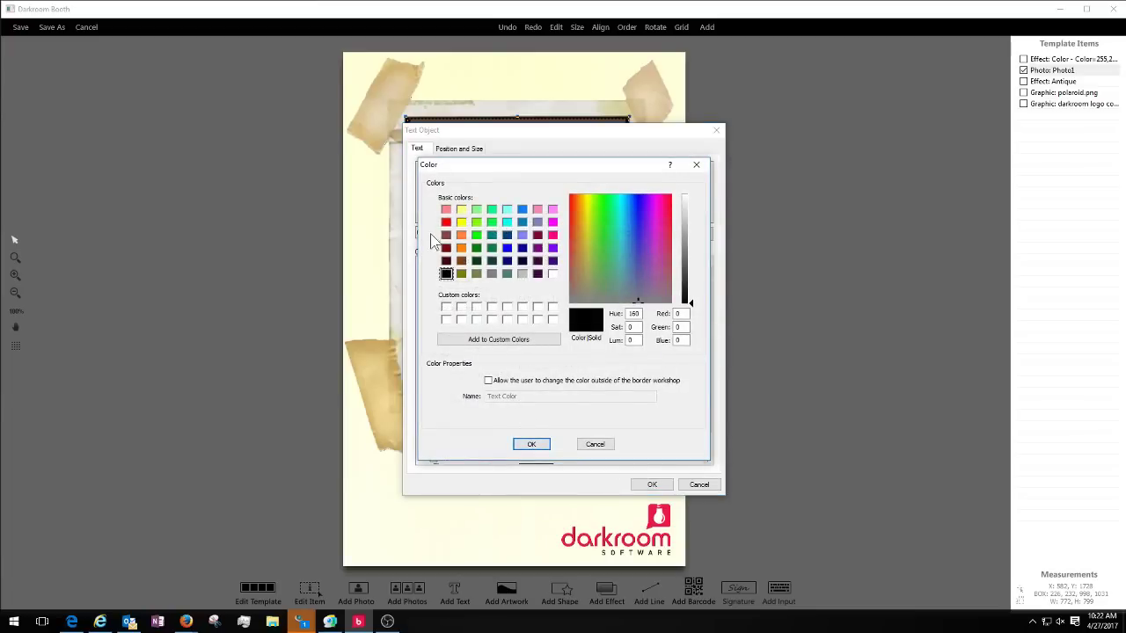
click(446, 222)
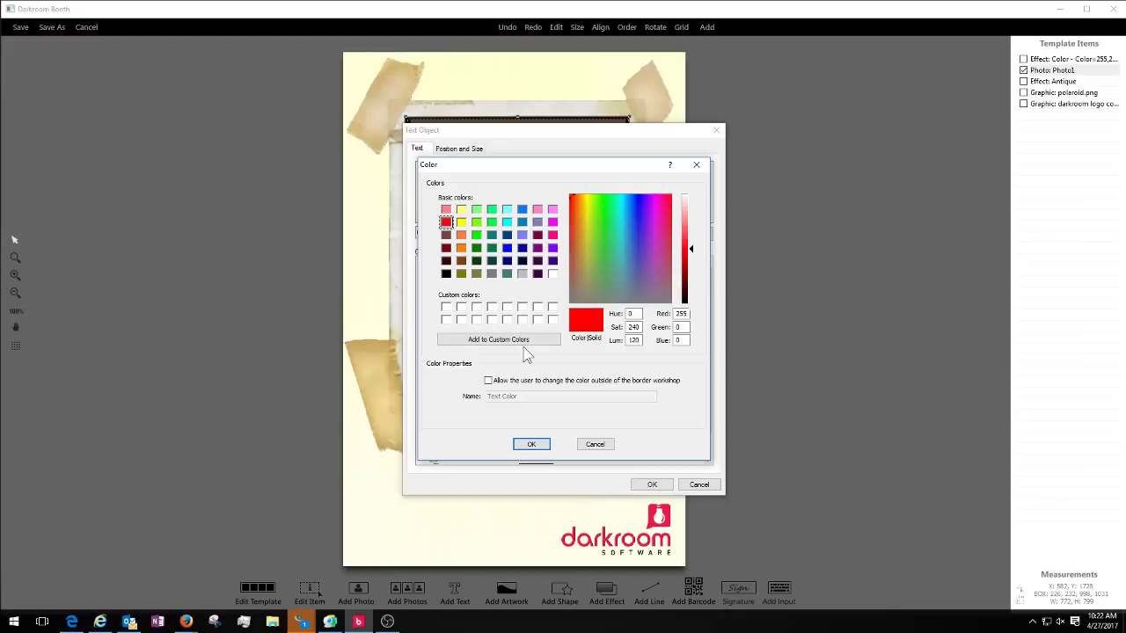
click(532, 444)
click(652, 485)
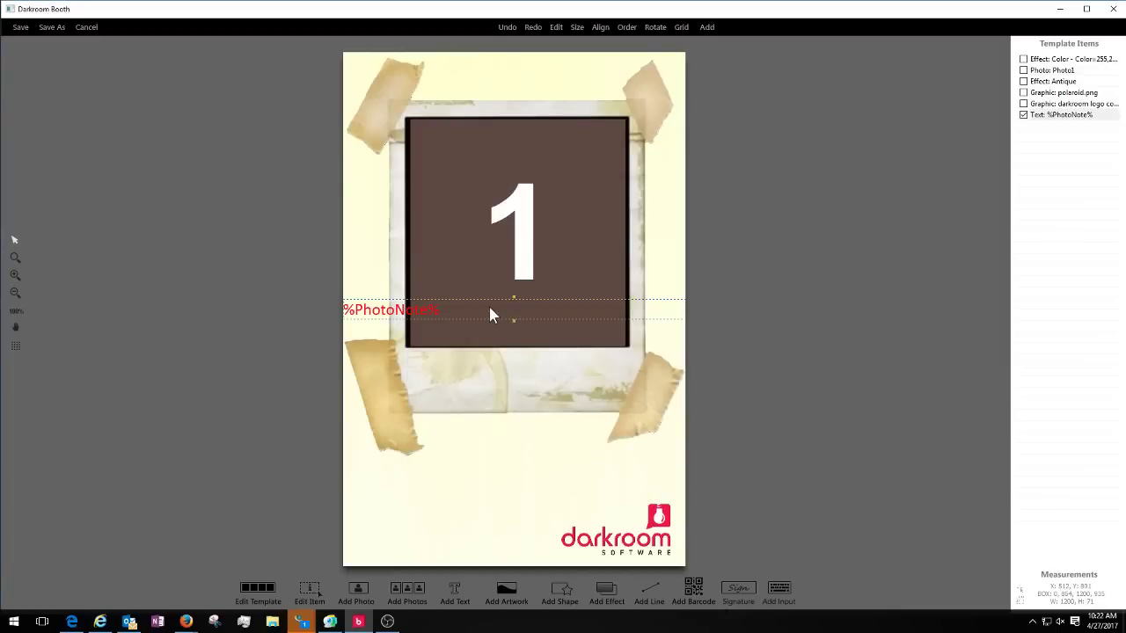
Step: Place the photo note text box below the polaroid frame and stretch it to about 396 high
drag(490, 307, 528, 482)
drag(538, 387, 528, 446)
drag(522, 378, 521, 442)
key(Left)
key(Left)
key(Left)
key(Left)
key(Left)
key(Left)
key(Left)
key(Left)
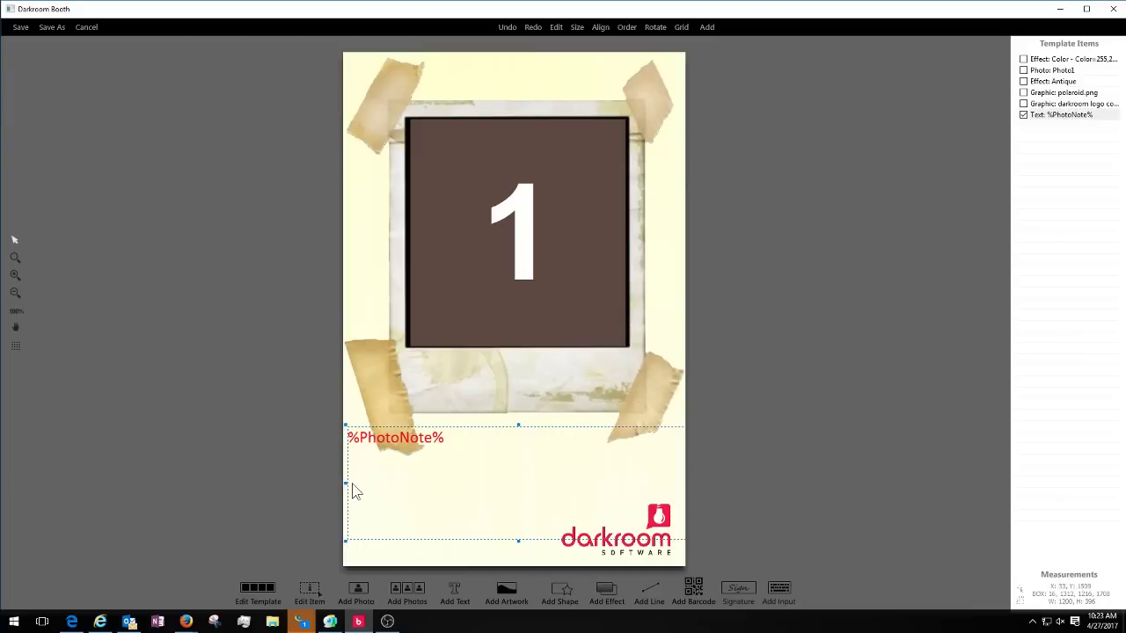
Step: Resize the photo note box to about 1007 wide by 344 high, centre it under the frame, and save the template
drag(346, 482, 402, 479)
drag(493, 487, 468, 483)
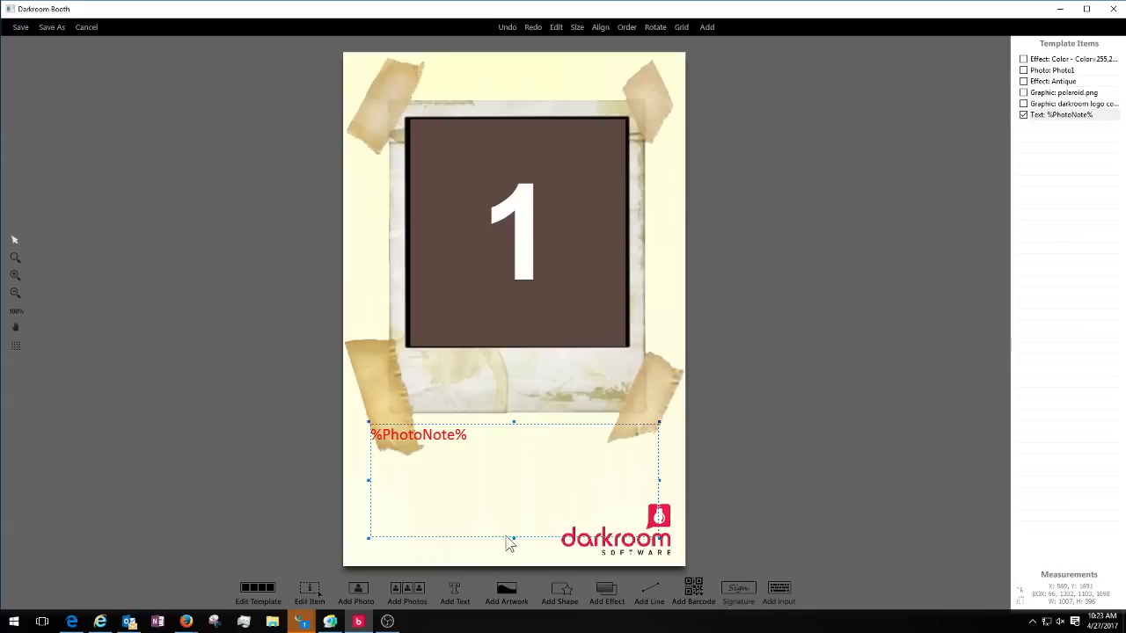
drag(514, 538, 514, 523)
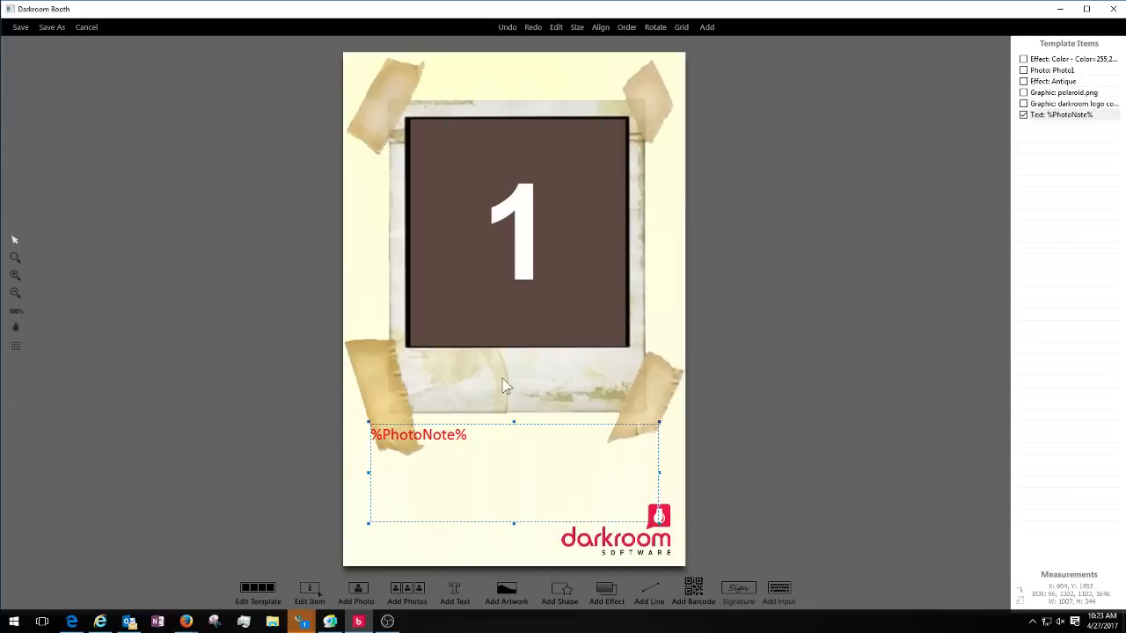
click(21, 27)
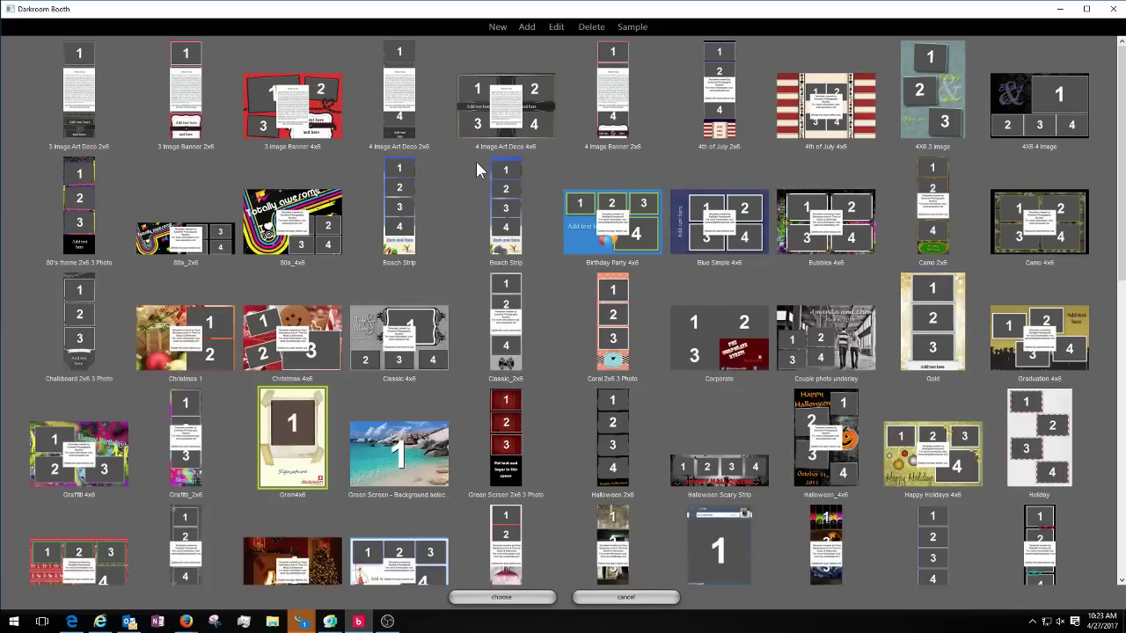
Step: Choose the Photo Note template as the custom template for the event's 4x6 print
scroll(628, 484, down, 2)
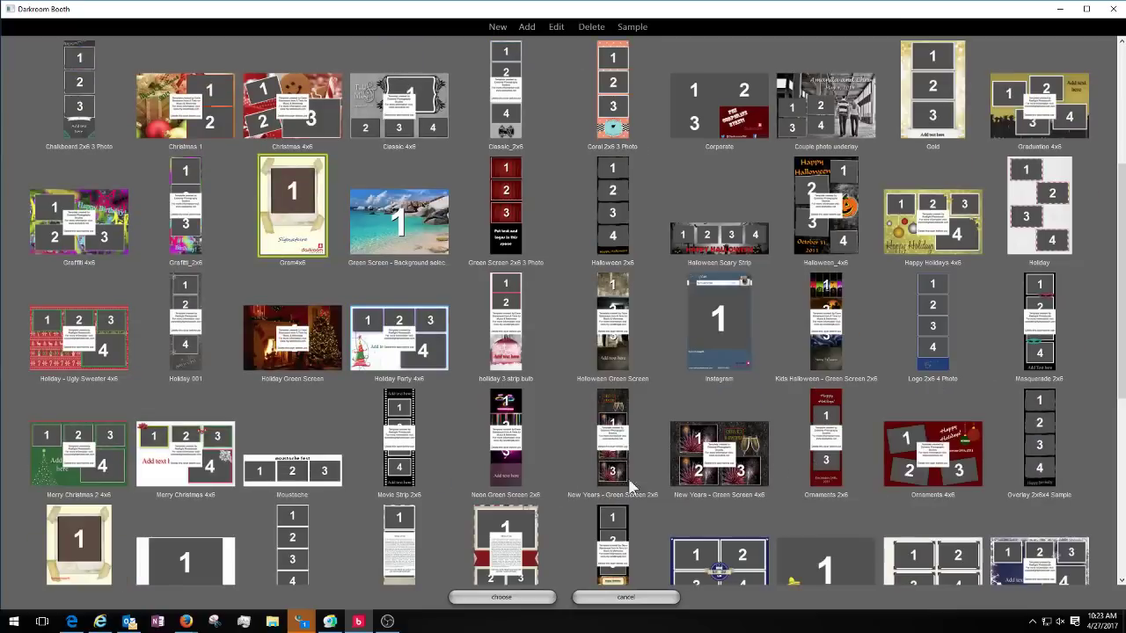
click(102, 537)
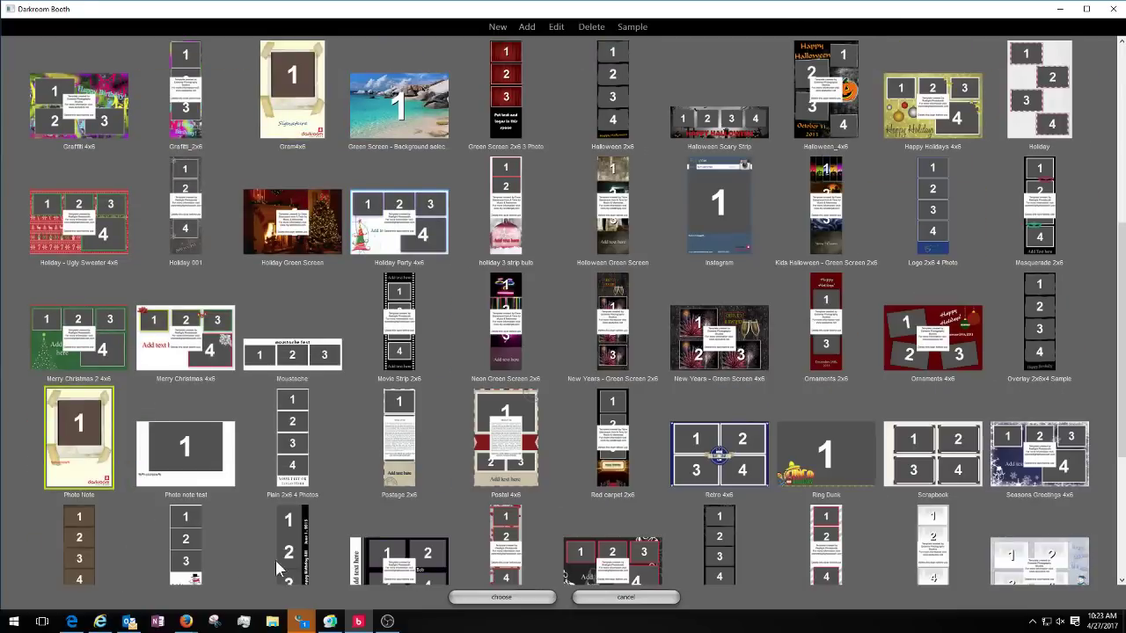
click(519, 595)
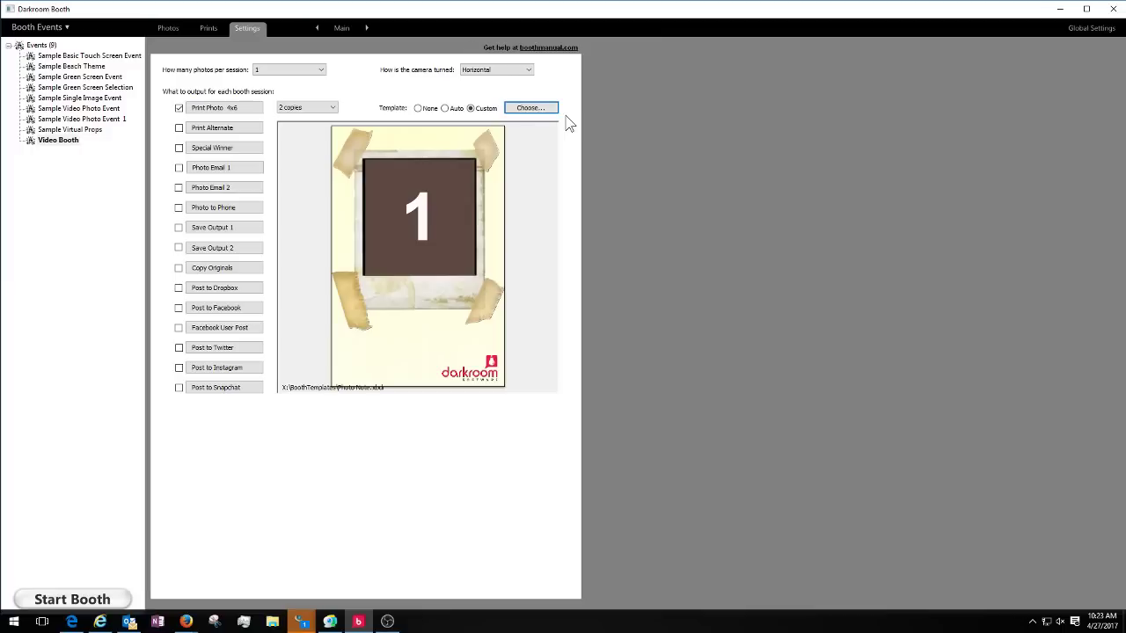
Step: Enable the Photo Note option in the event's text settings
click(340, 27)
click(345, 91)
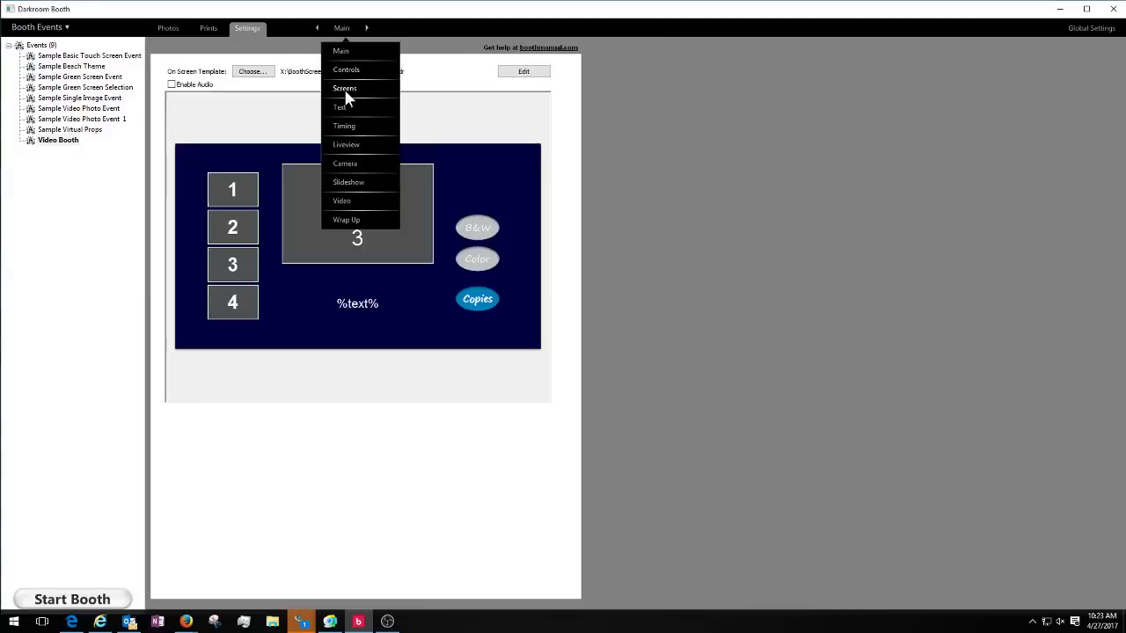
click(341, 107)
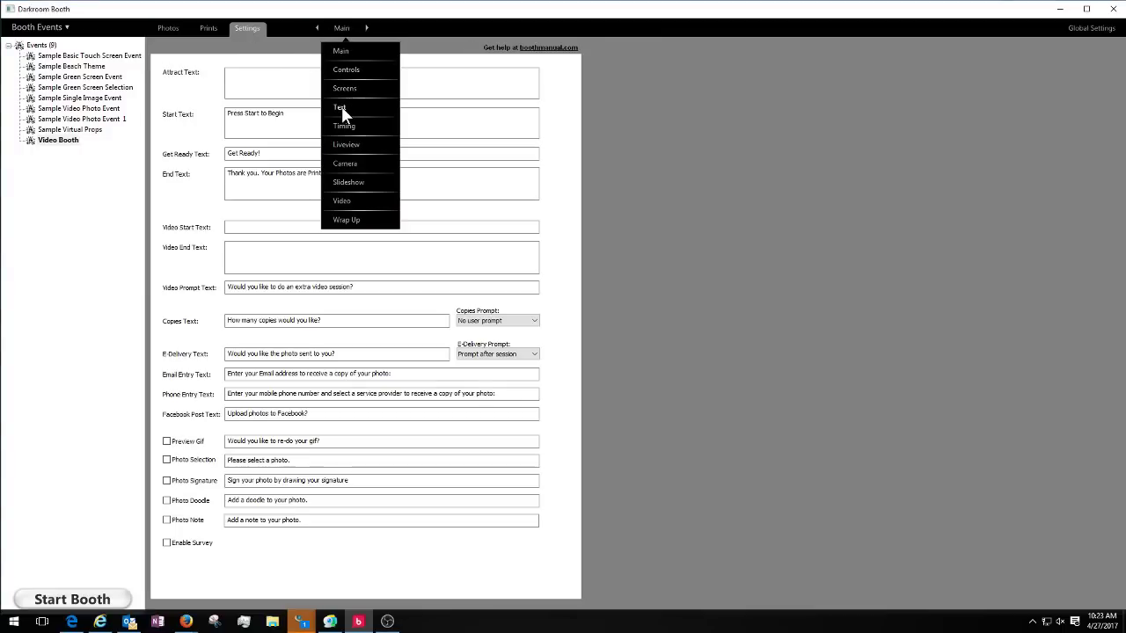
click(167, 520)
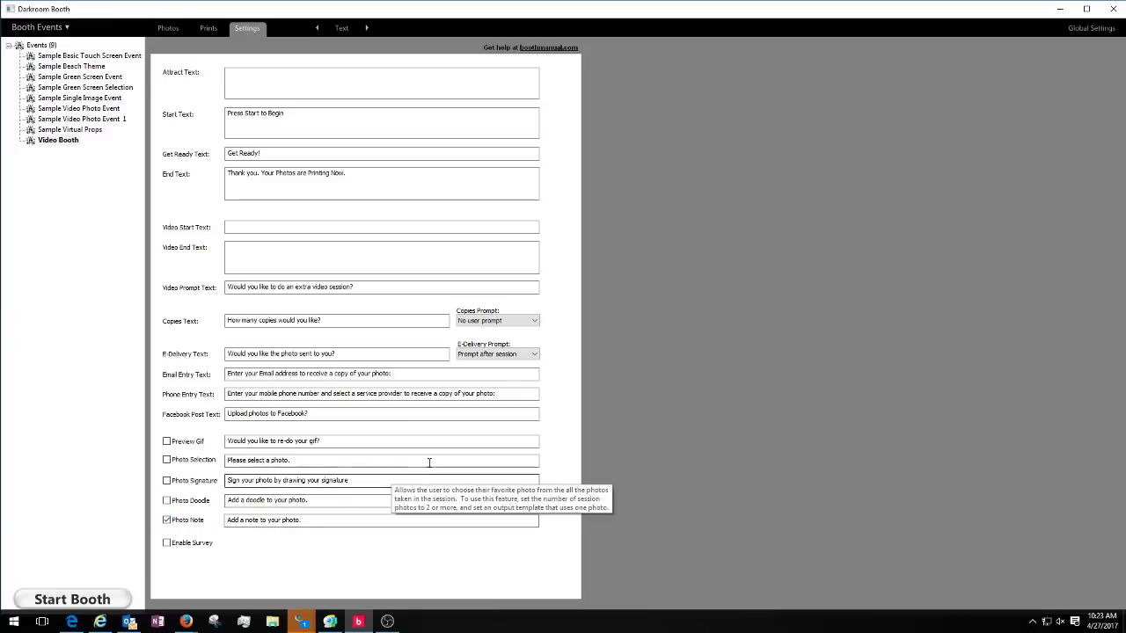
Step: Start the booth for the event and run a color photo session
click(68, 605)
click(586, 356)
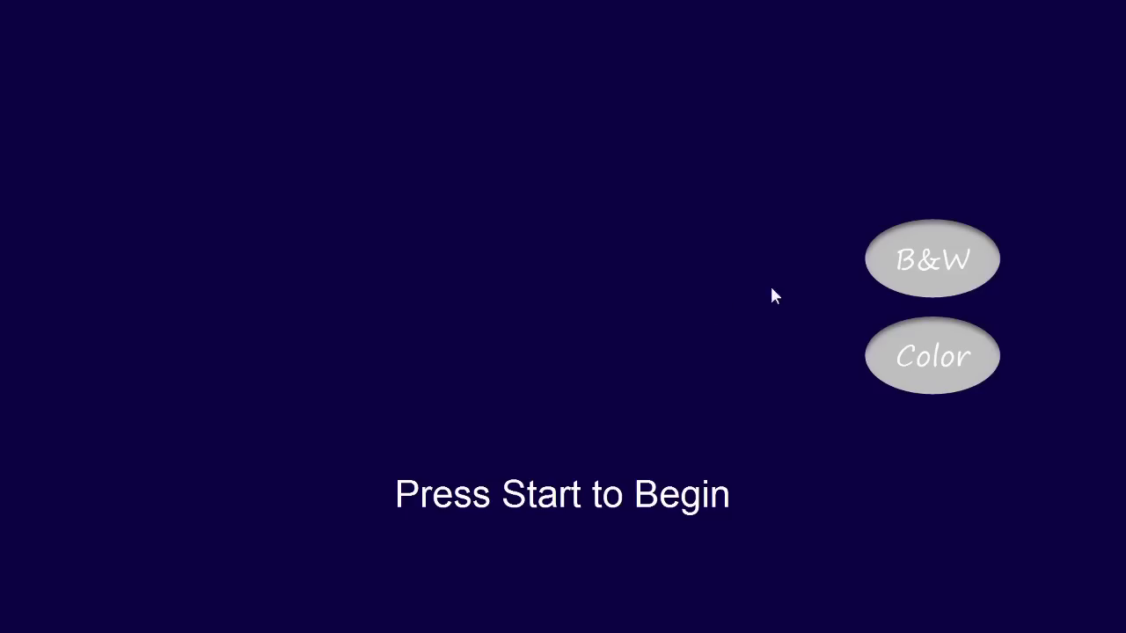
click(927, 365)
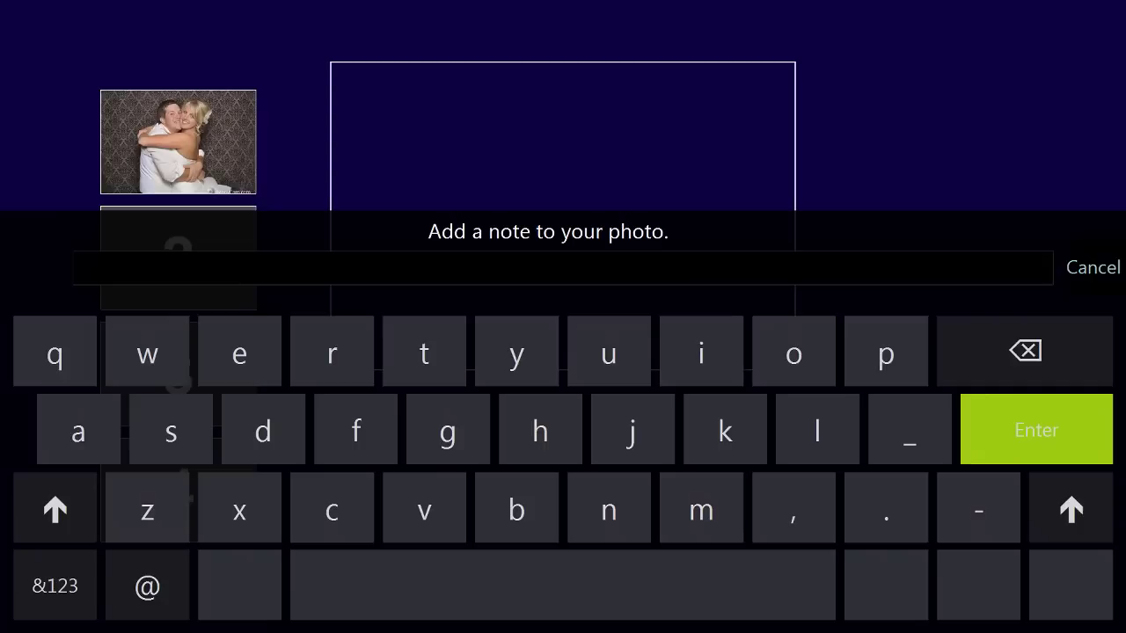
Step: Submit the photo note "Howdy from Darkroom Software! Hope you enjoy Booth 3." and exit booth mode after the session
text(Howdy from)
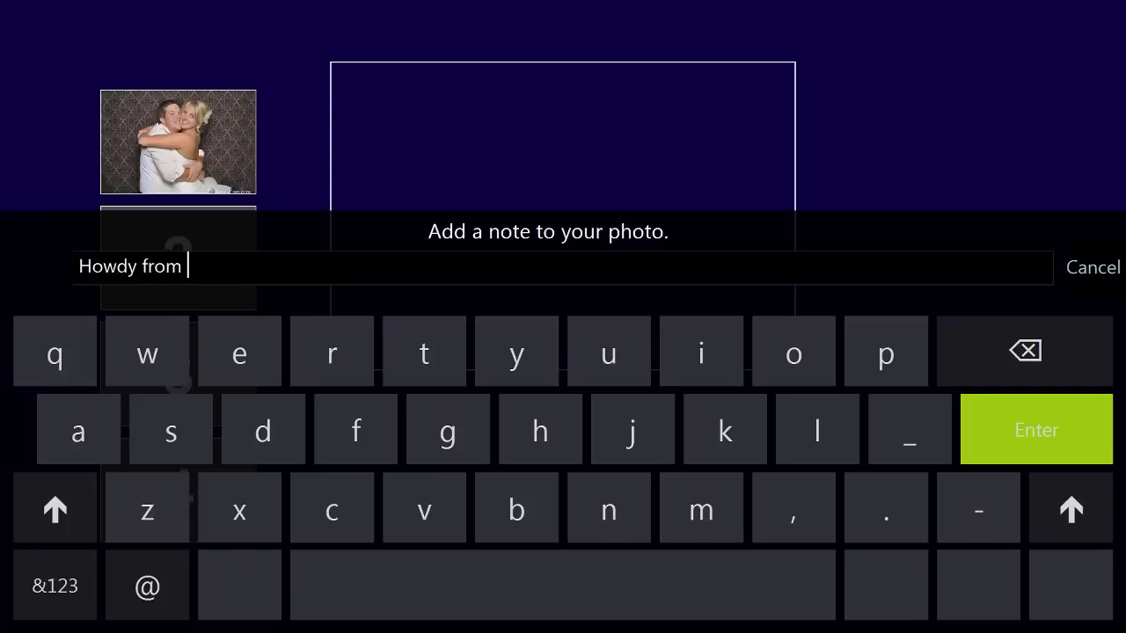
text( Darkroom Software)
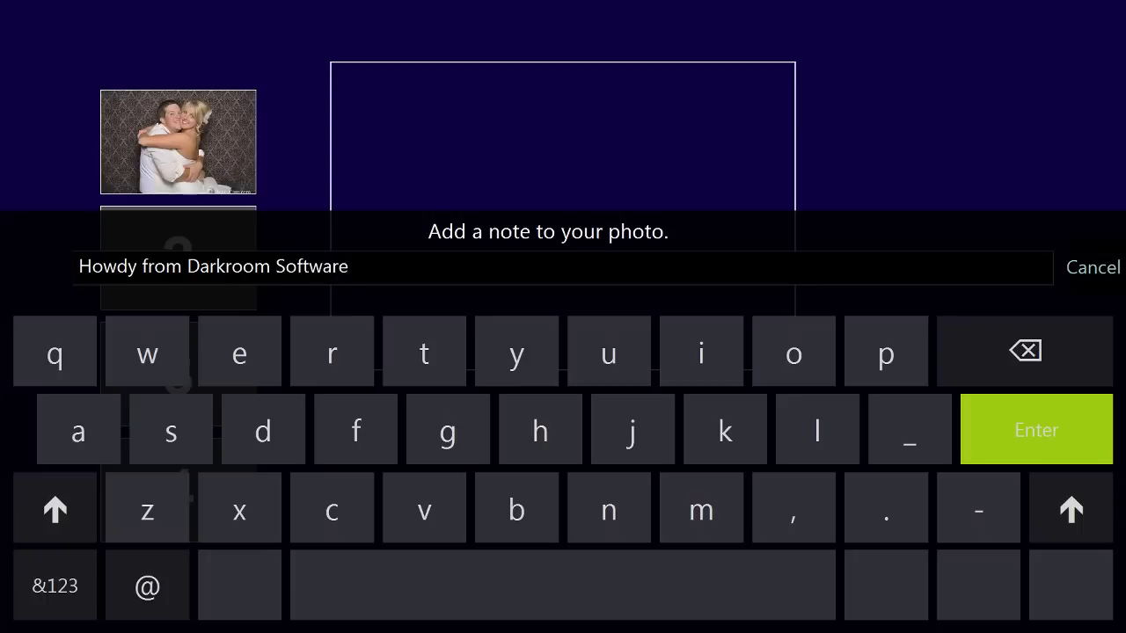
text(! Hope you en)
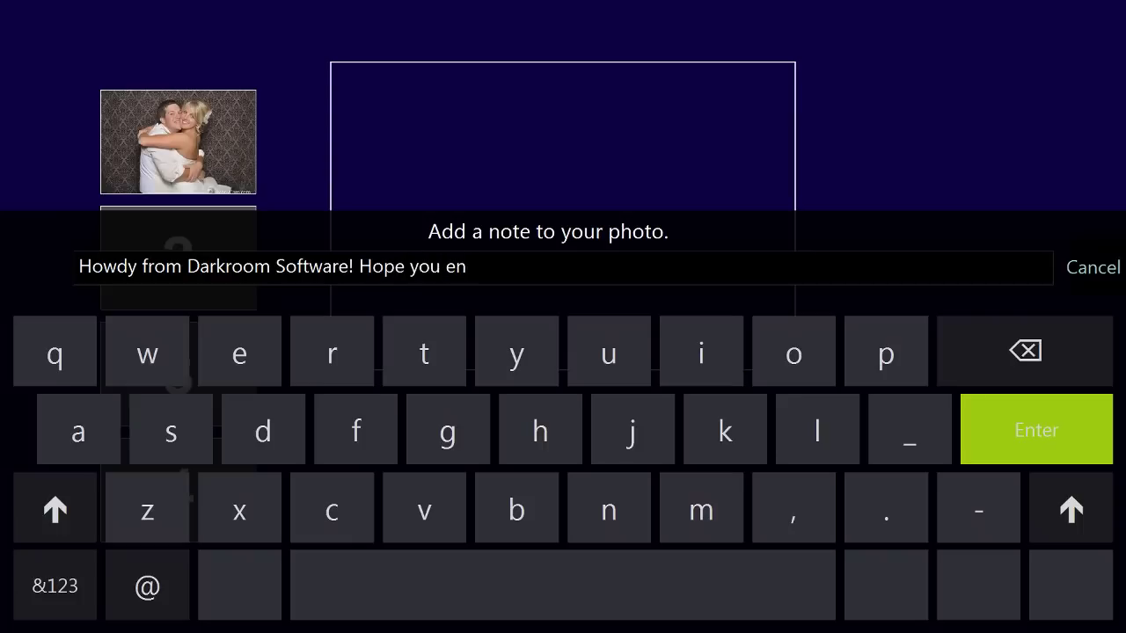
text(joy Booth 3)
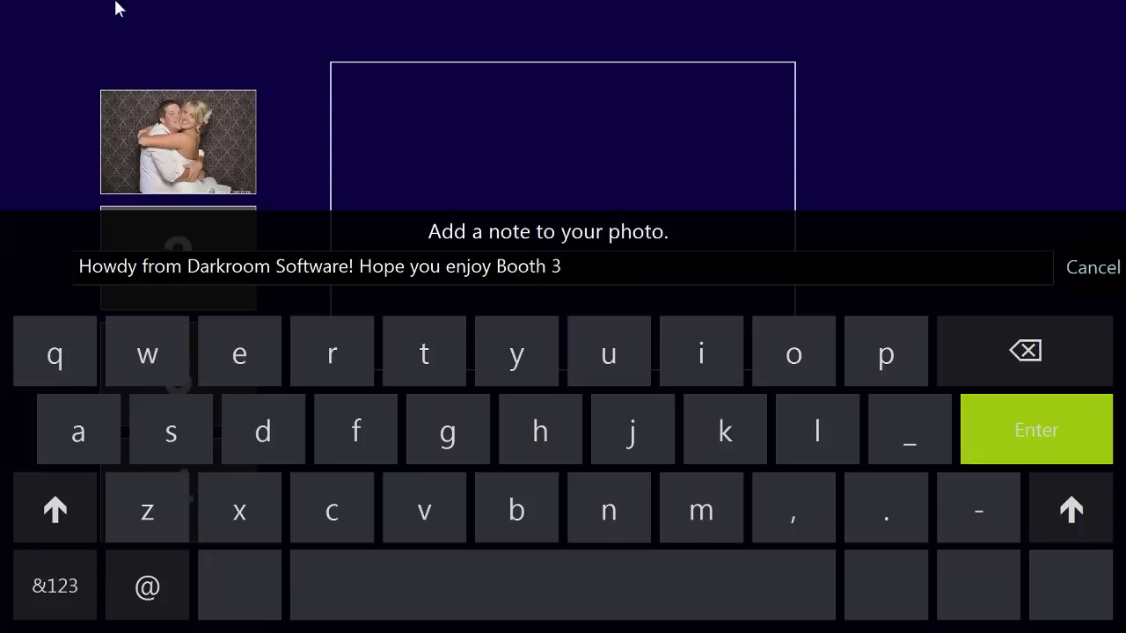
text(.)
click(1067, 428)
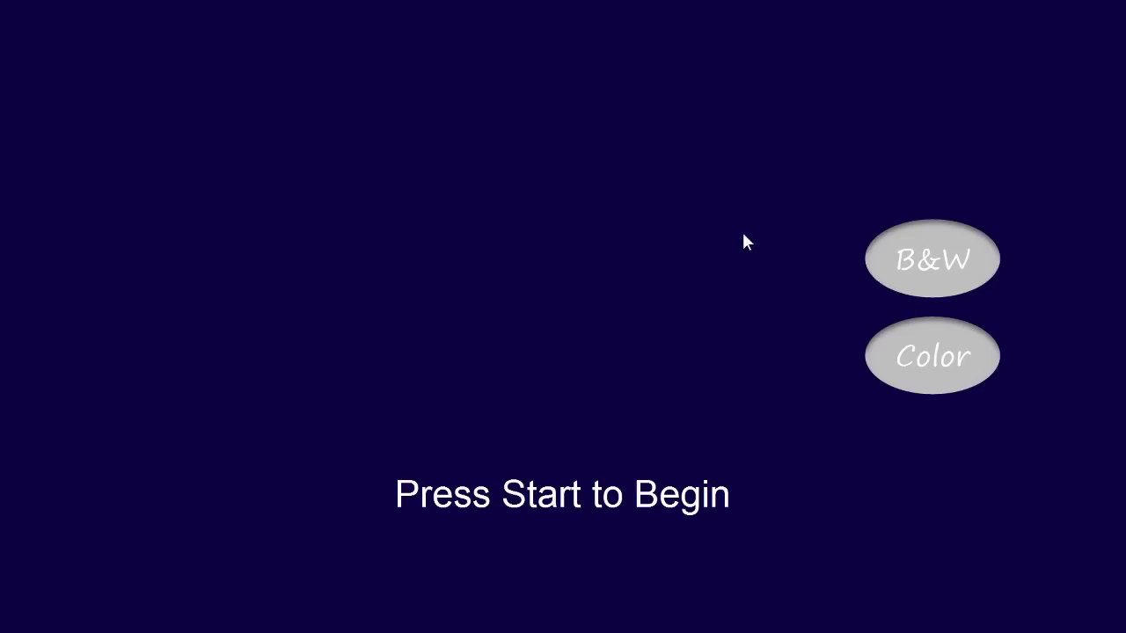
key(Escape)
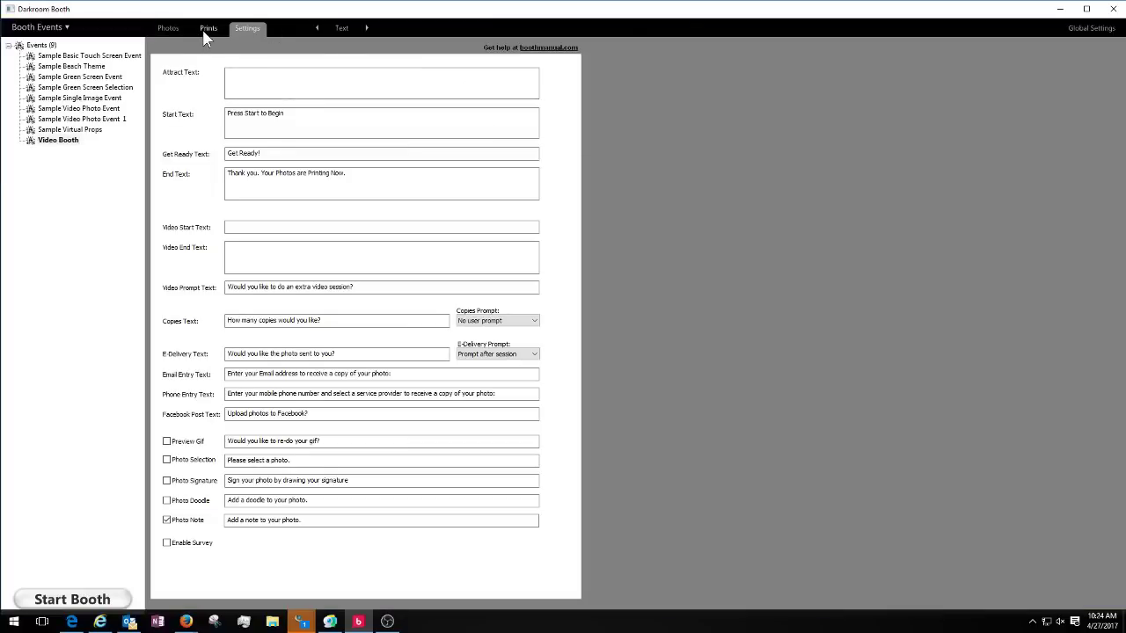
Step: Open the event's newest print enlarged to examine the printed note, and close it without saving changes
click(206, 32)
double_click(669, 176)
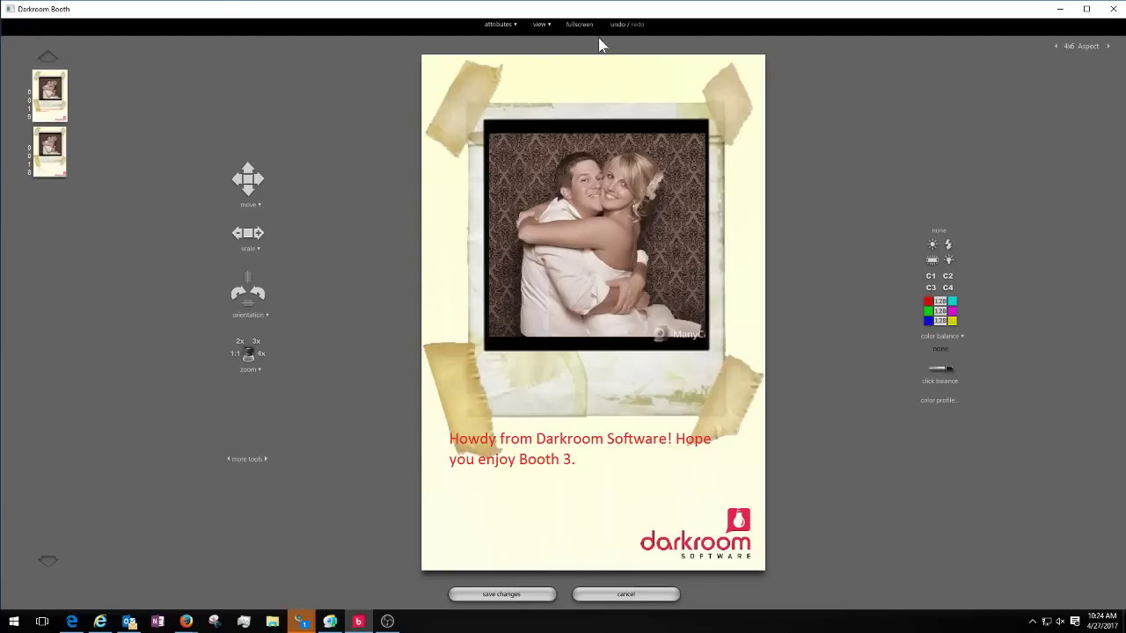
click(633, 598)
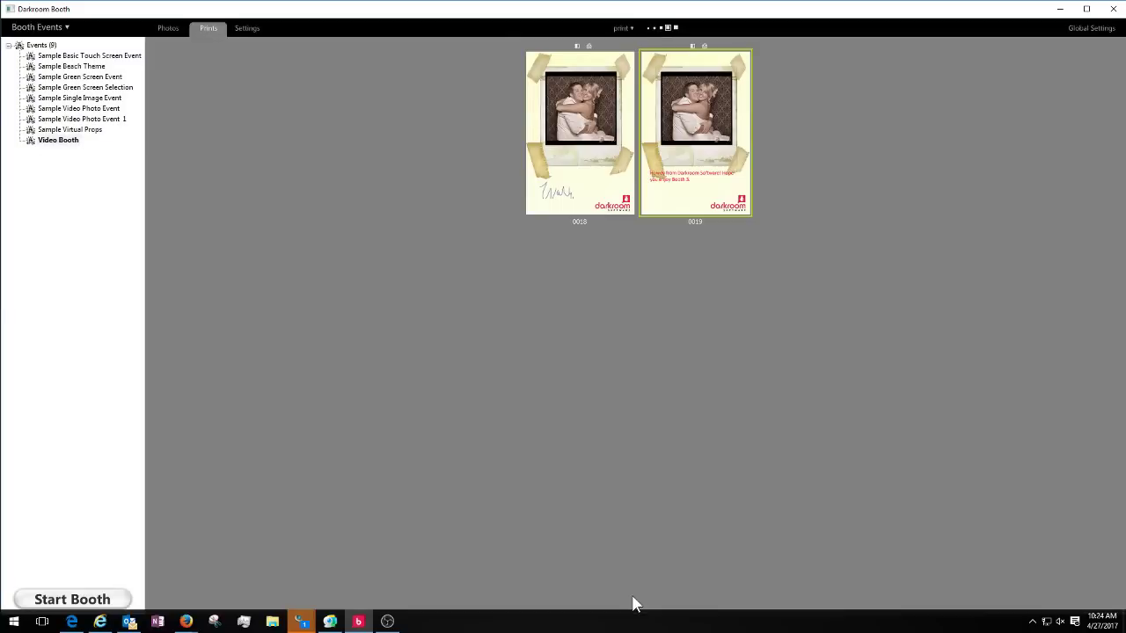
Step: Open the event's on-screen template Touch Button Sample for editing from its screen settings
click(246, 29)
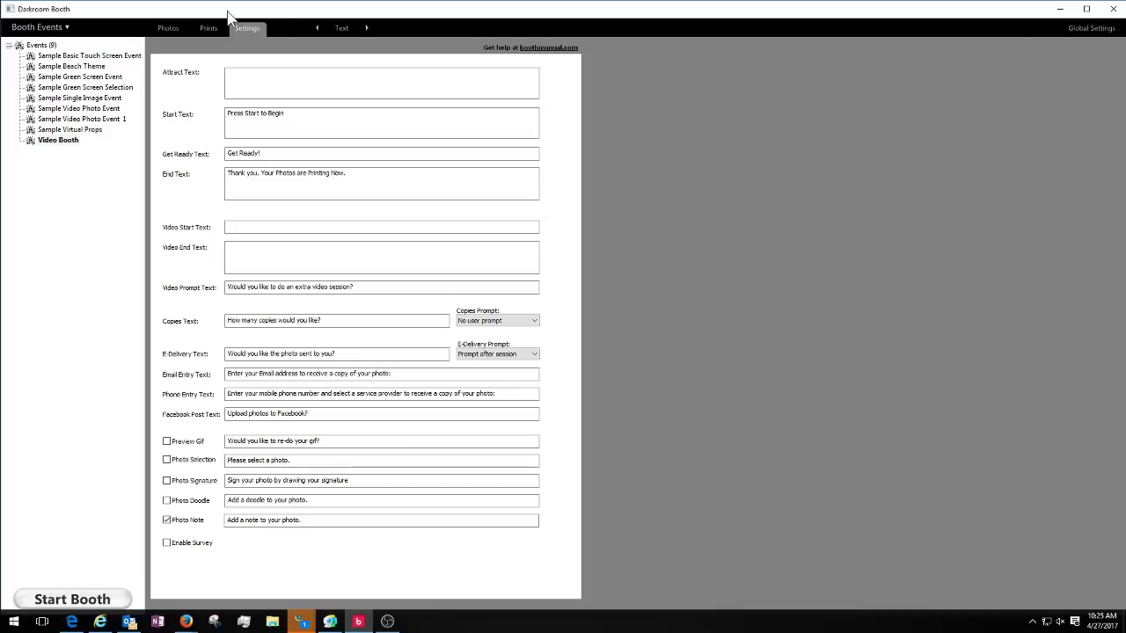
click(341, 29)
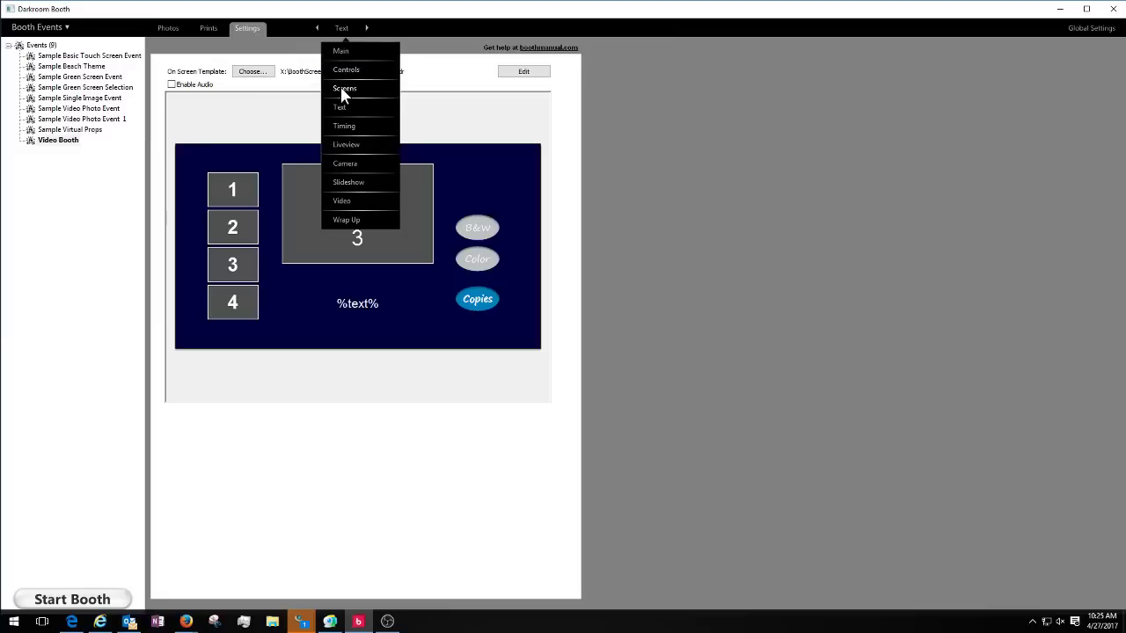
click(342, 90)
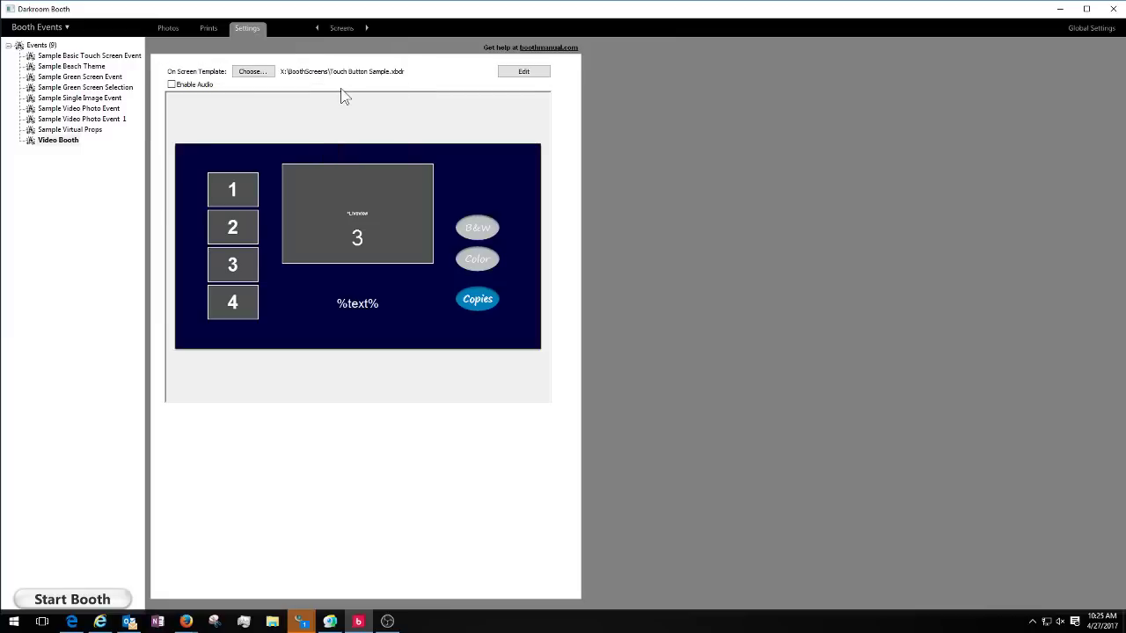
click(523, 71)
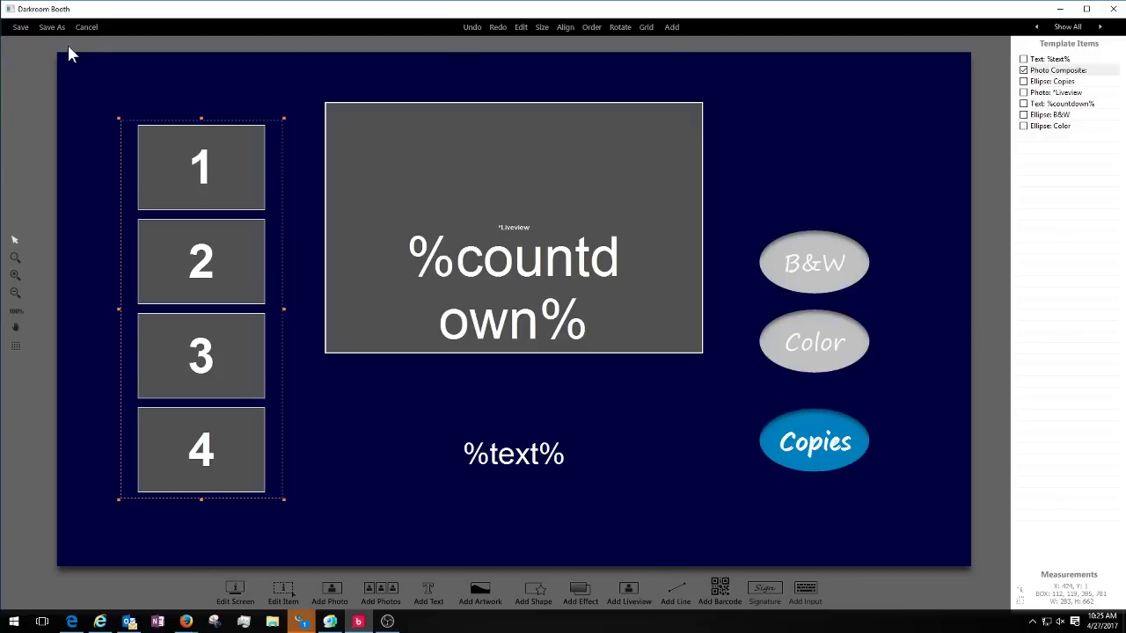
Step: Try to enable Extend to multiple displays in the booth screen properties without changing the template size
click(235, 595)
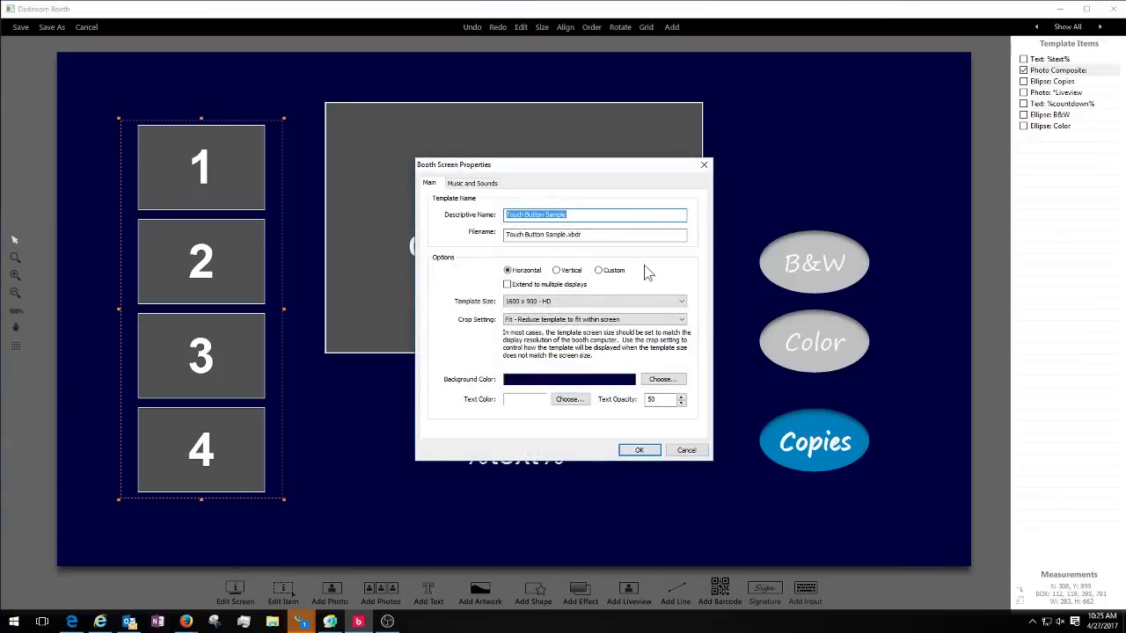
click(508, 285)
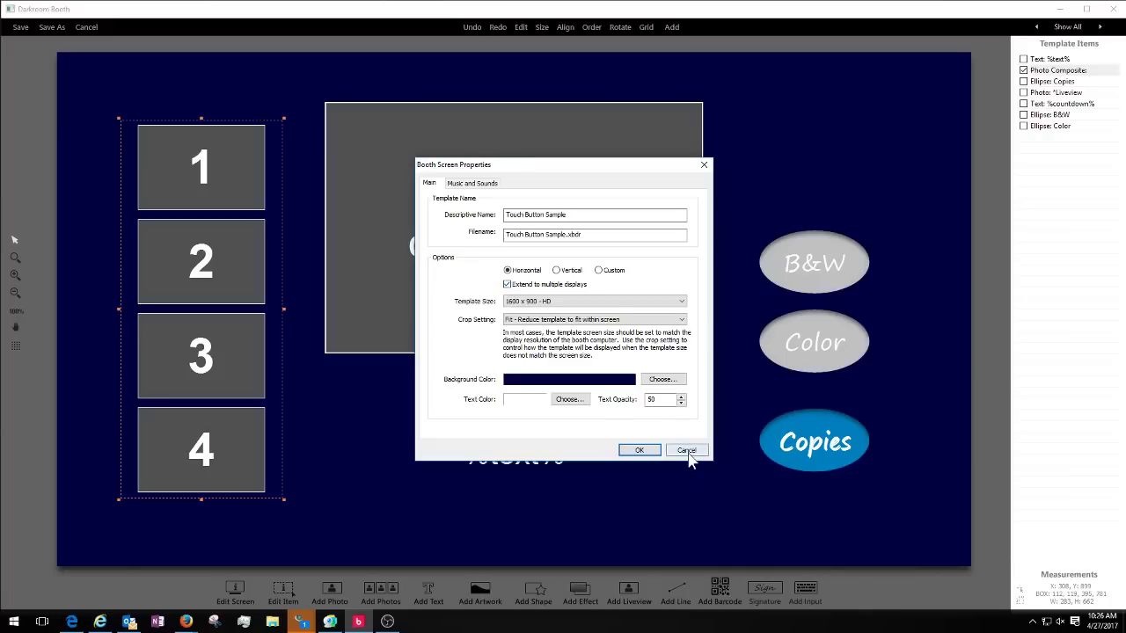
click(639, 451)
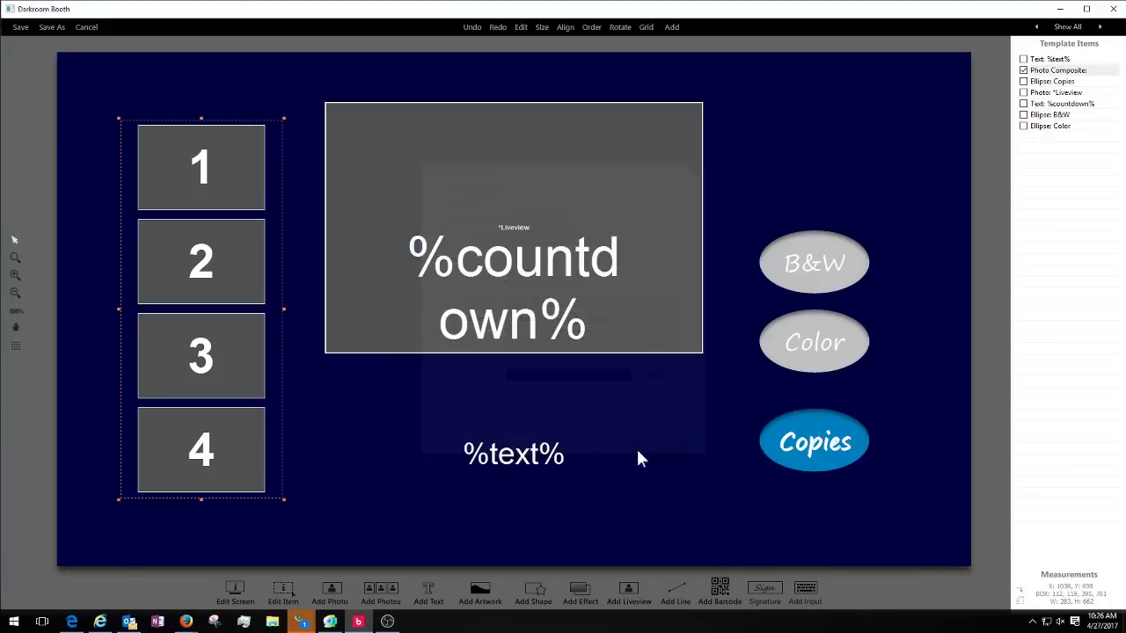
Step: Enable Extend to multiple displays in the booth screen properties and check the preset template sizes
click(234, 594)
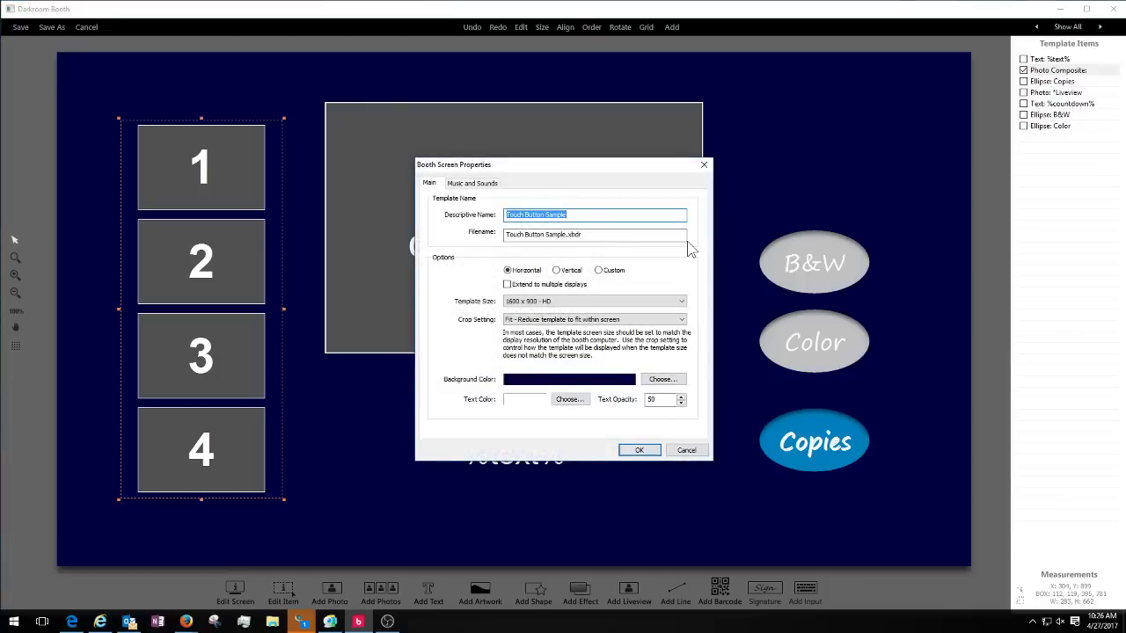
click(508, 286)
click(528, 302)
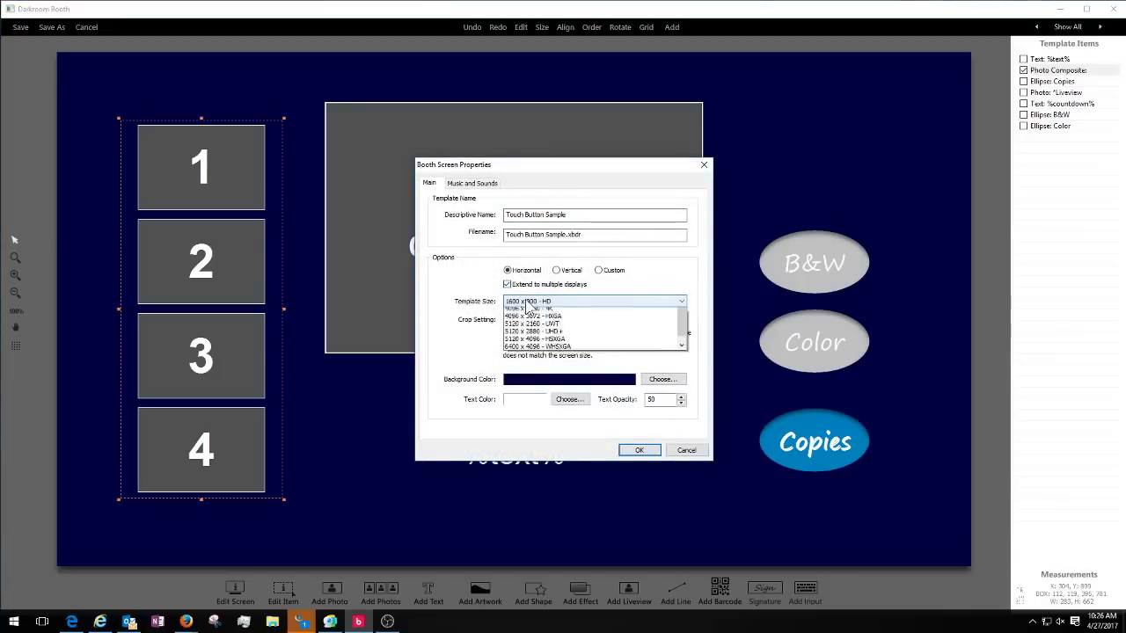
scroll(545, 330, up, 8)
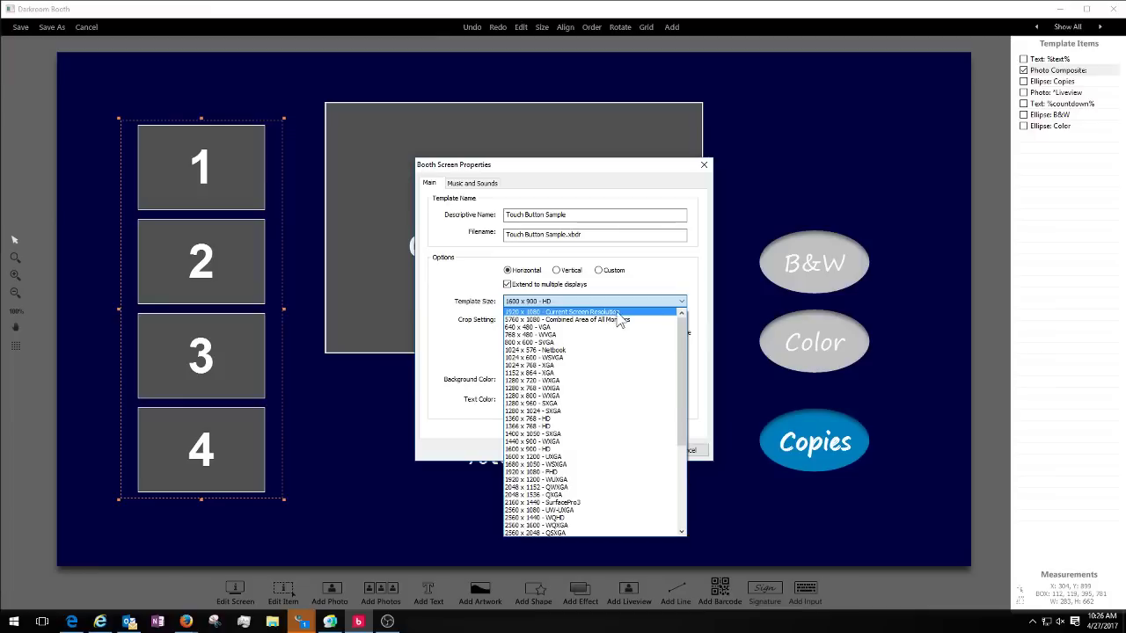
click(674, 275)
Step: Set the booth screen template to a custom size of 3840 wide by 1080 high
click(601, 273)
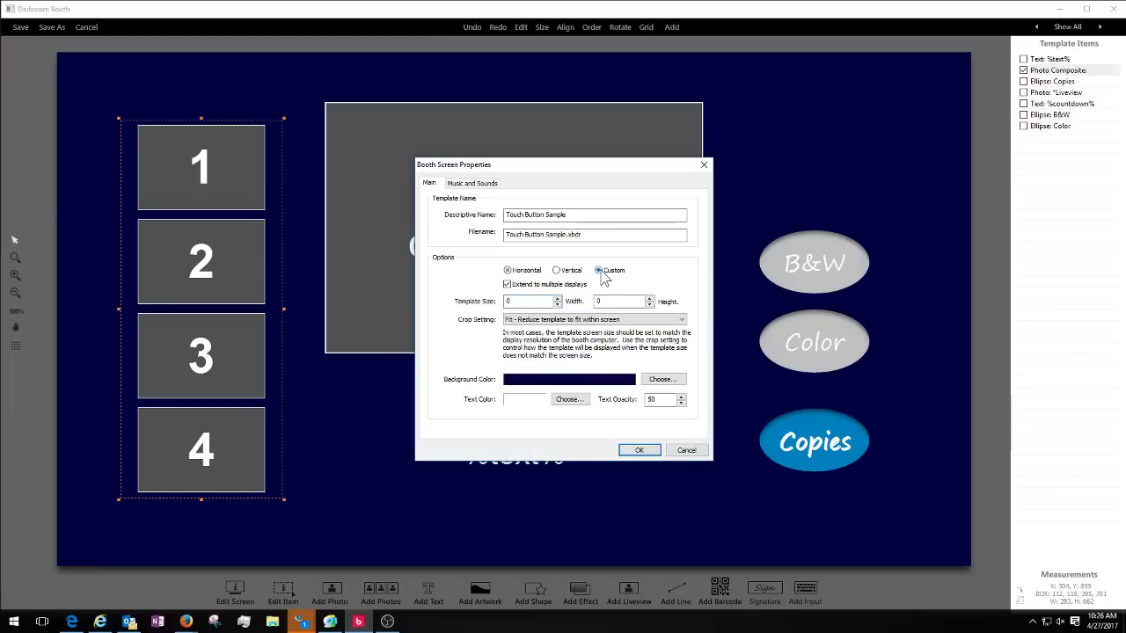
double_click(530, 301)
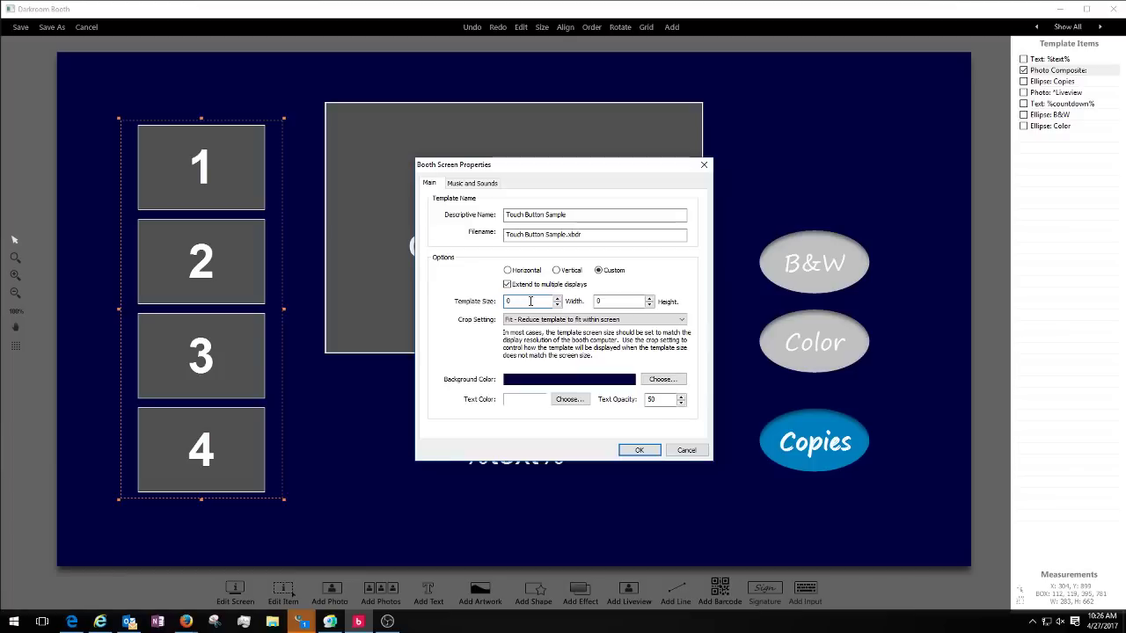
key(BackSpace)
text(3840)
click(632, 301)
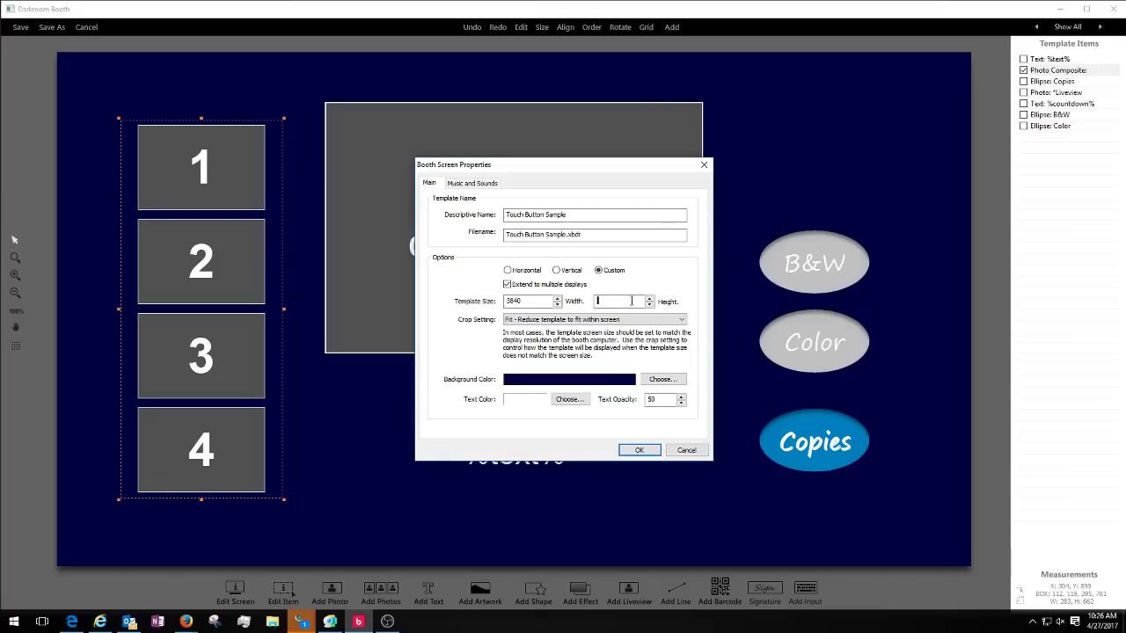
text(1080)
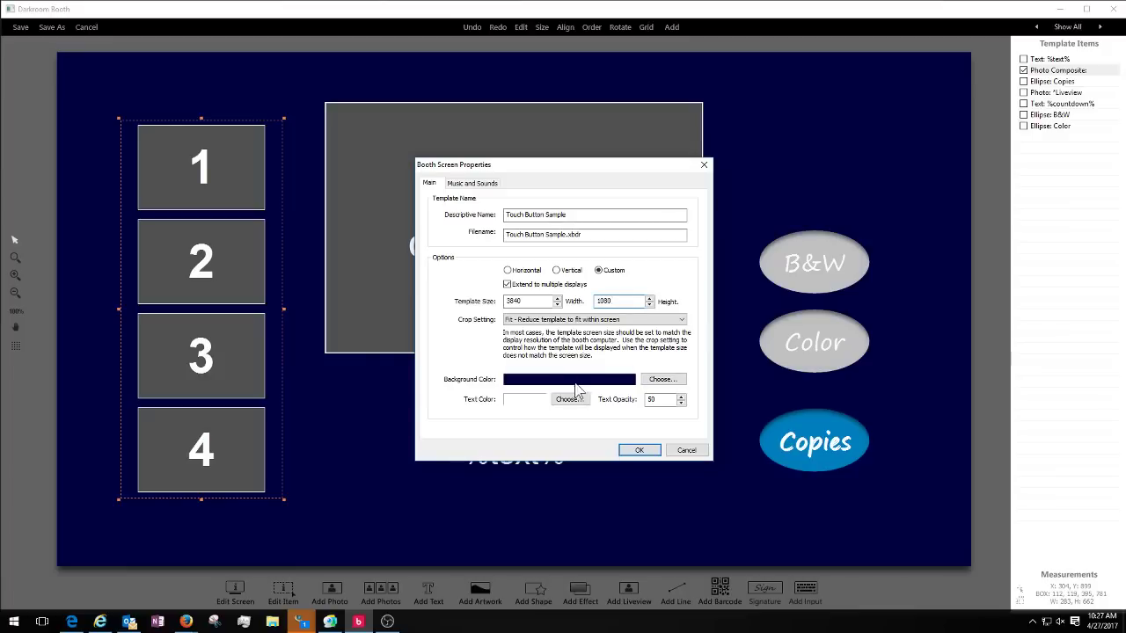
click(641, 450)
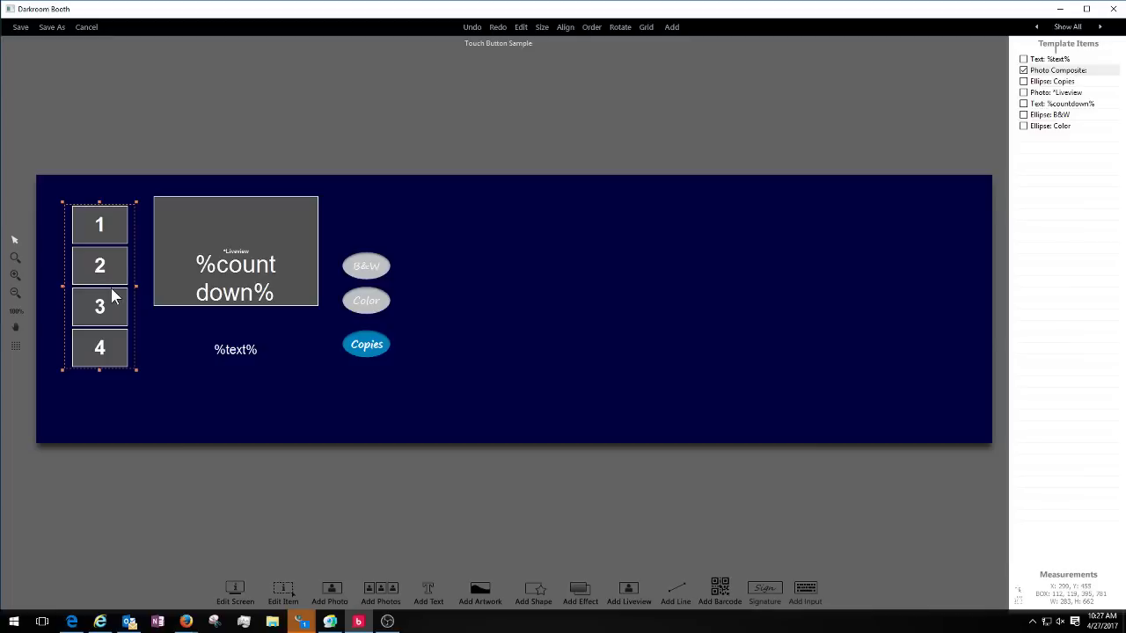
Step: Move the photo composite onto the second display's half and arrange it in 2 rows and 2 columns
drag(111, 298, 802, 303)
double_click(802, 300)
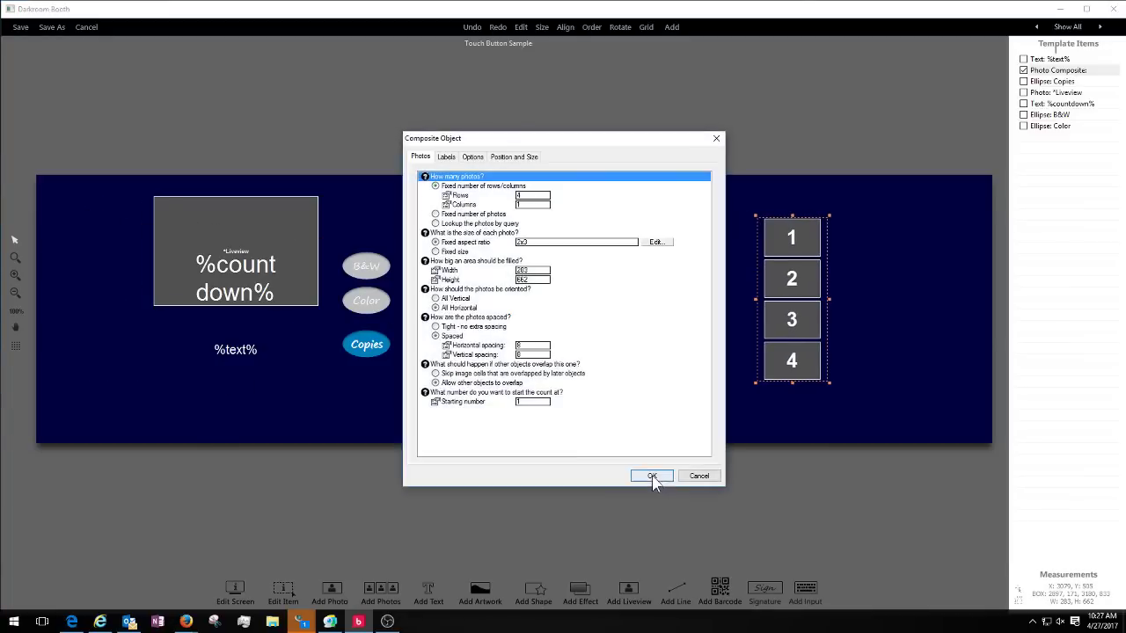
click(526, 195)
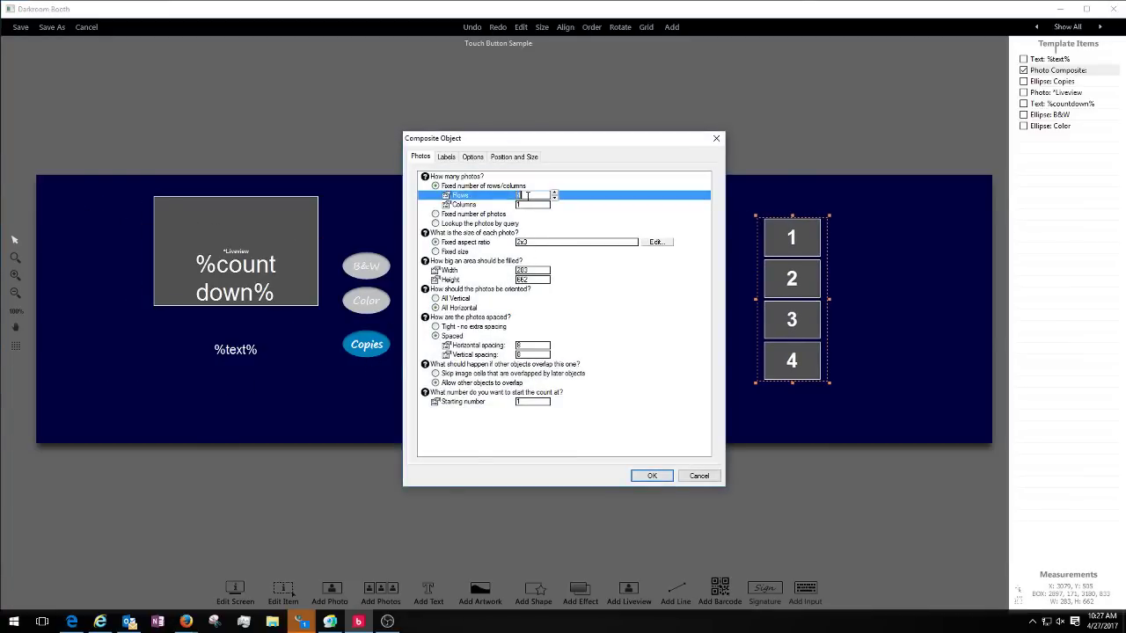
key(BackSpace)
text(2)
click(525, 204)
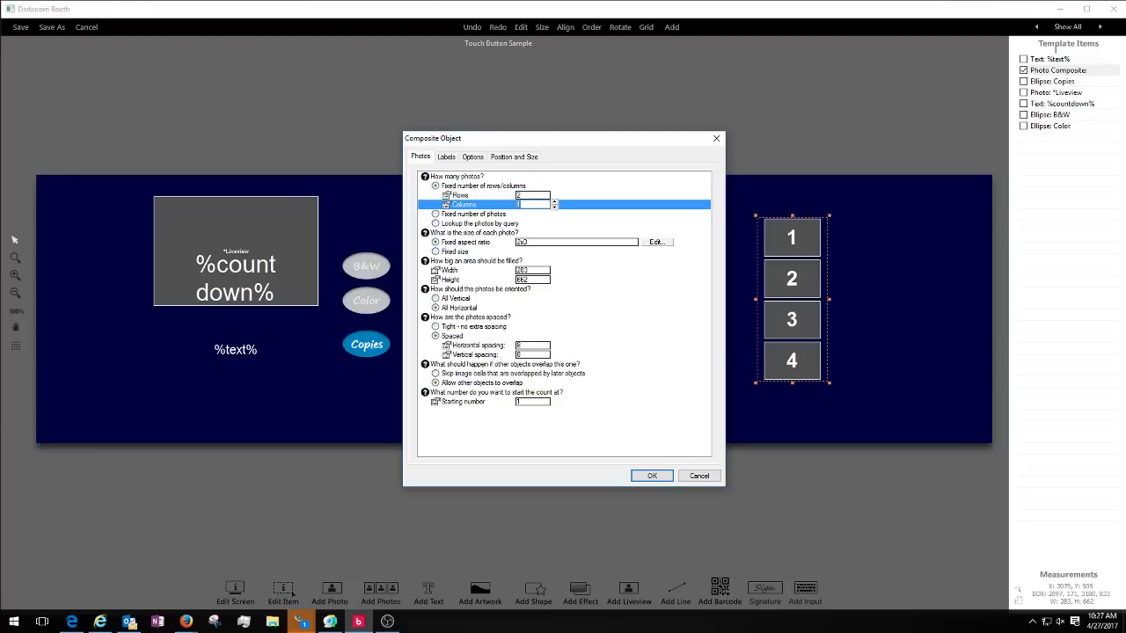
key(BackSpace)
text(2)
click(652, 475)
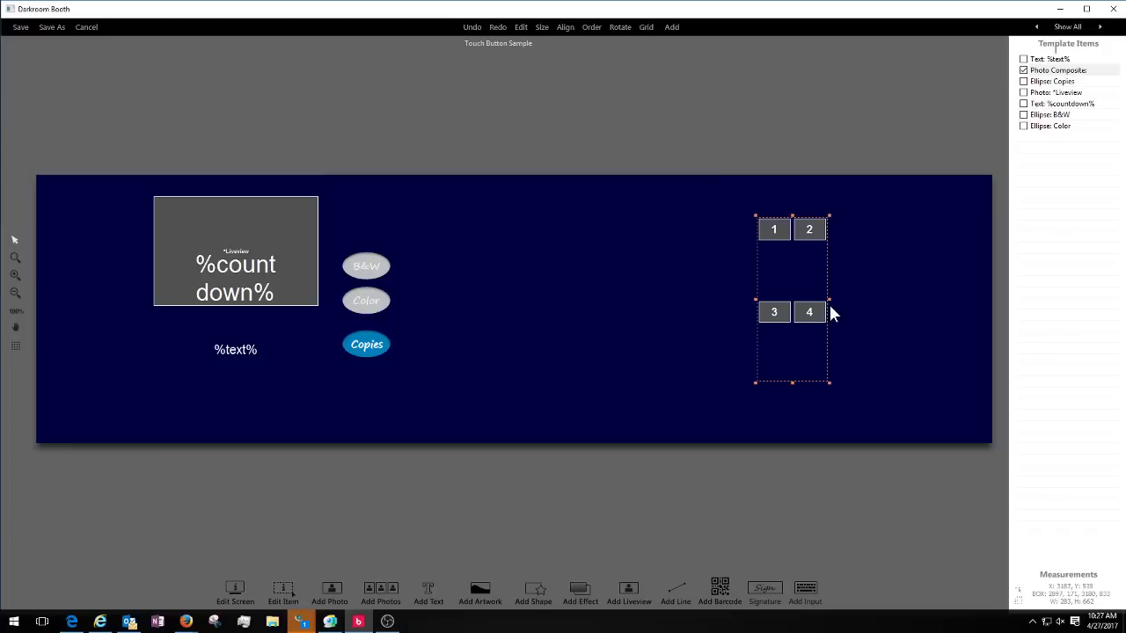
Step: Enlarge the photo composite to nearly fill the second display's half, about 1407 by 949
drag(829, 299, 972, 299)
drag(756, 301, 620, 300)
drag(793, 384, 796, 431)
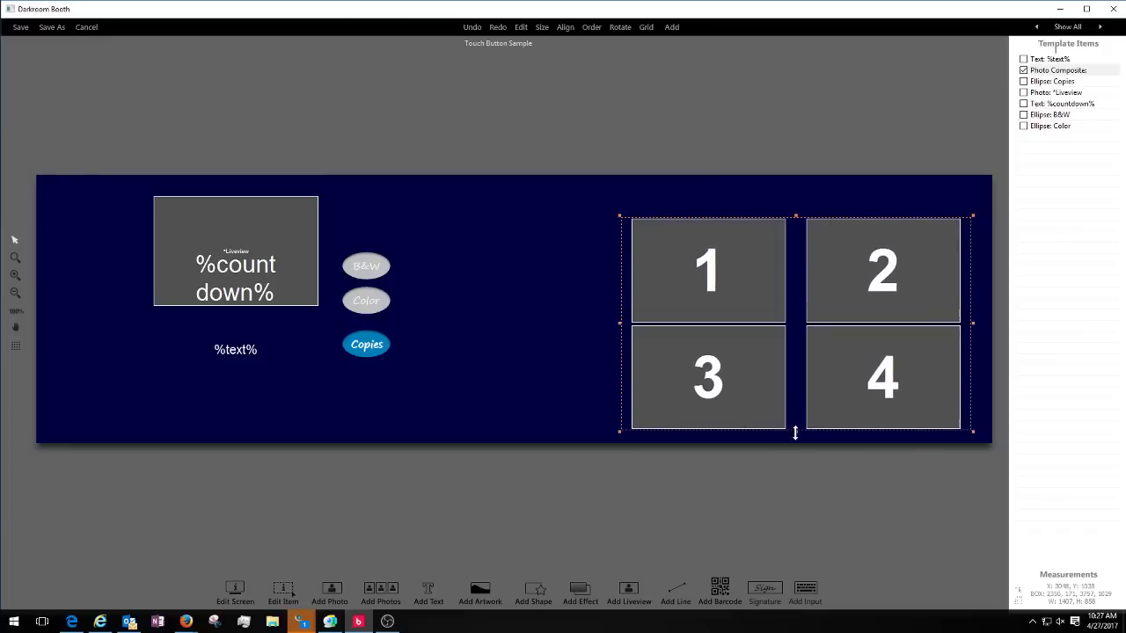
drag(795, 217, 796, 192)
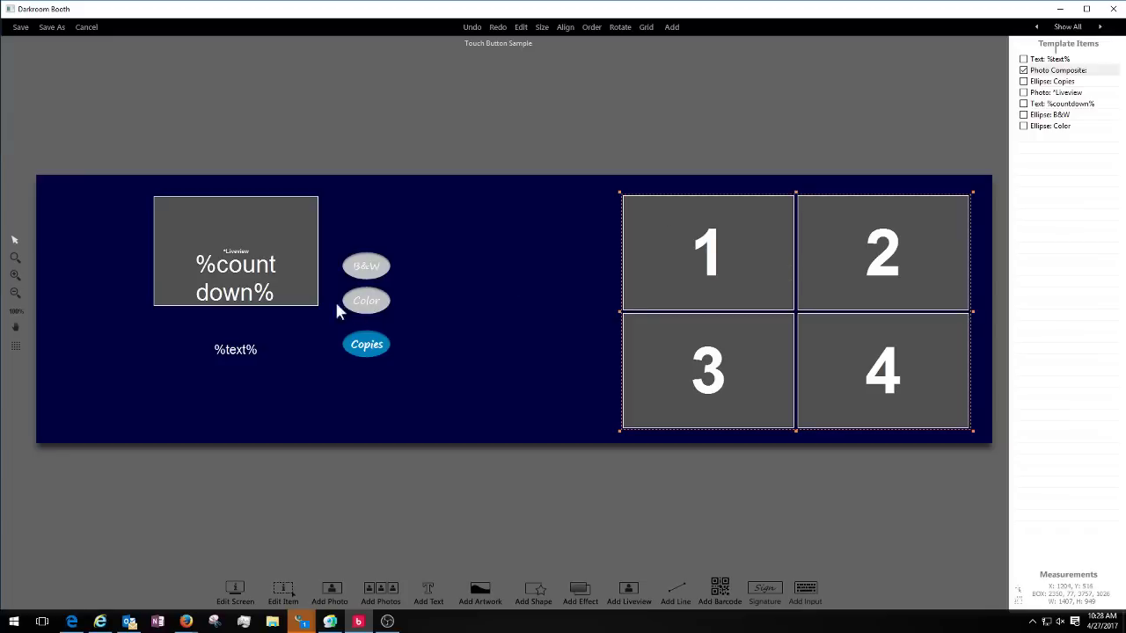
Step: Add an Input placeholder that is always shown to the booth screen template
mouse_move(369, 268)
mouse_down()
mouse_move(630, 260)
mouse_move(488, 252)
mouse_move(365, 269)
mouse_up()
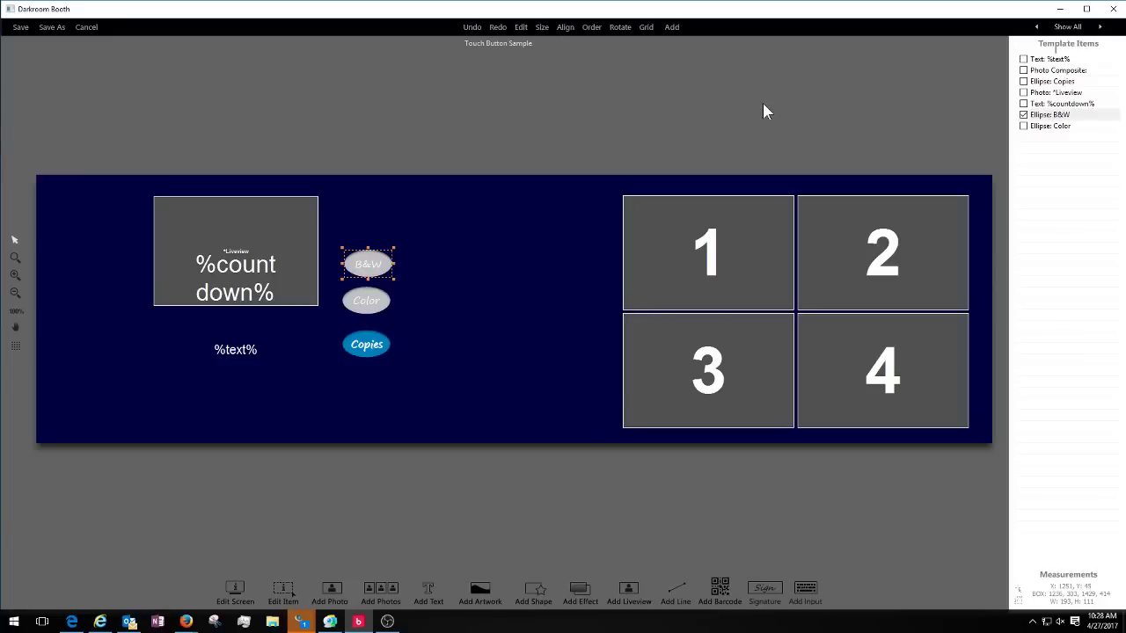
click(673, 28)
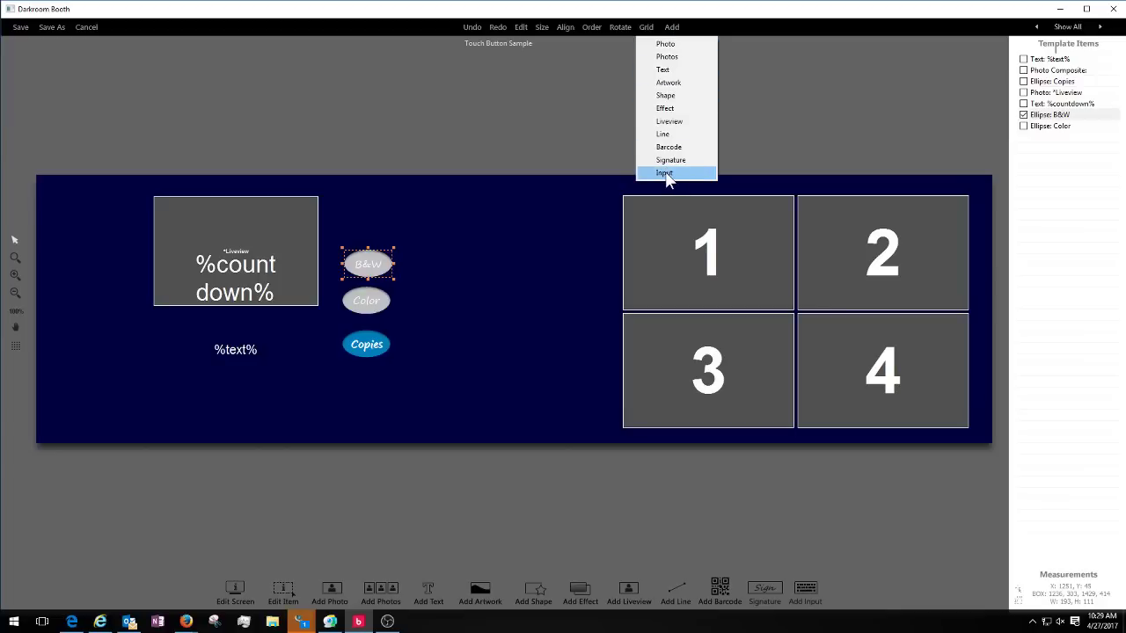
click(490, 266)
right_click(492, 269)
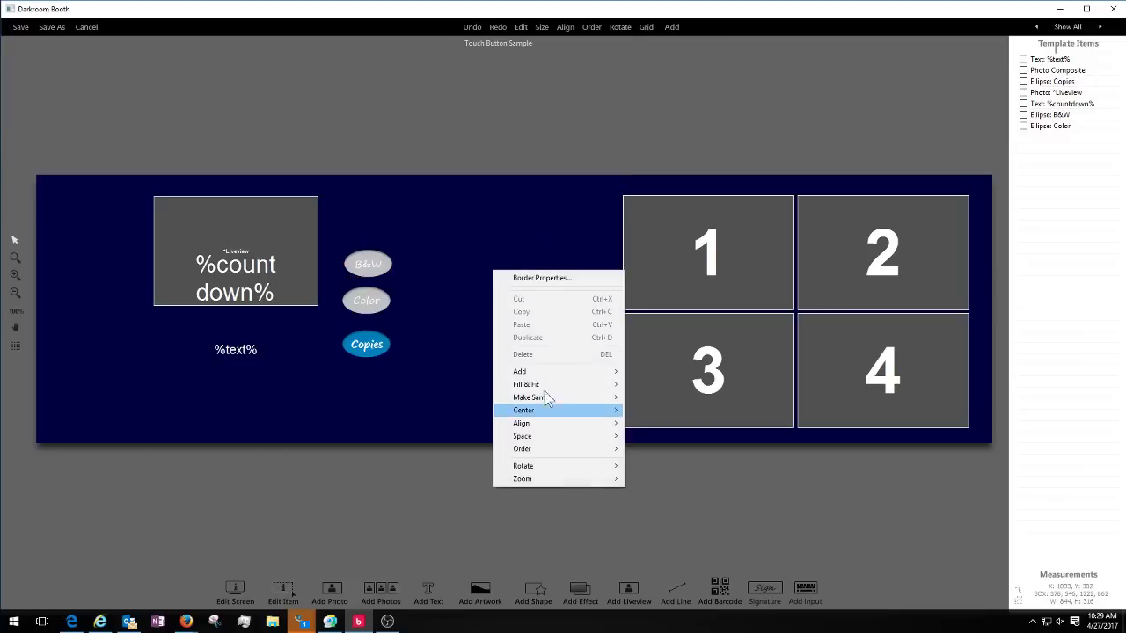
mouse_move(543, 375)
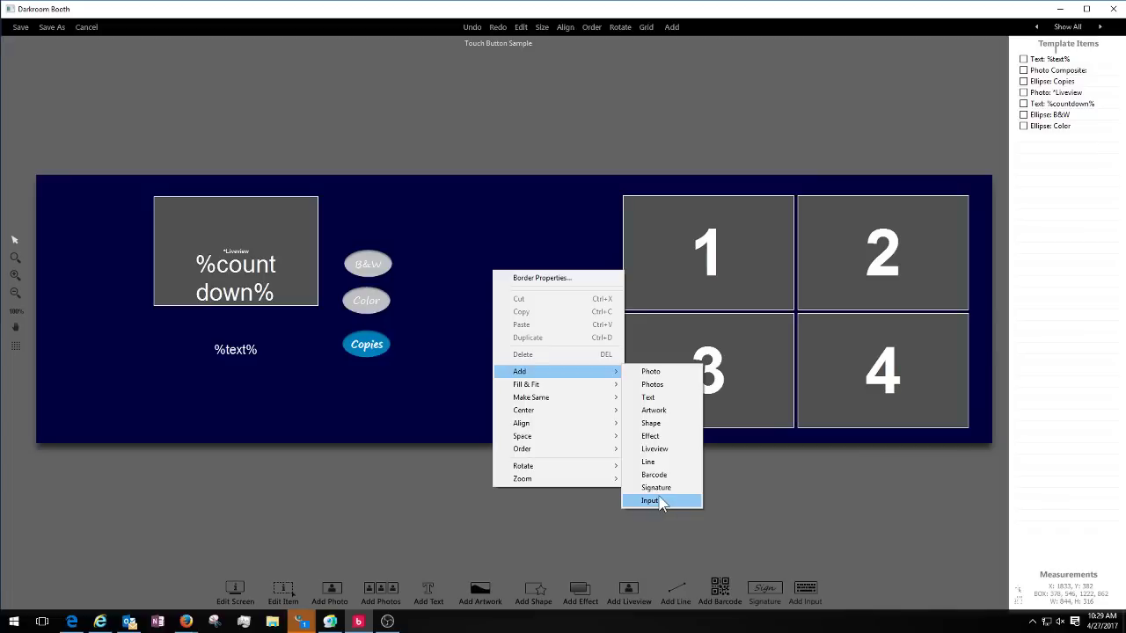
click(809, 598)
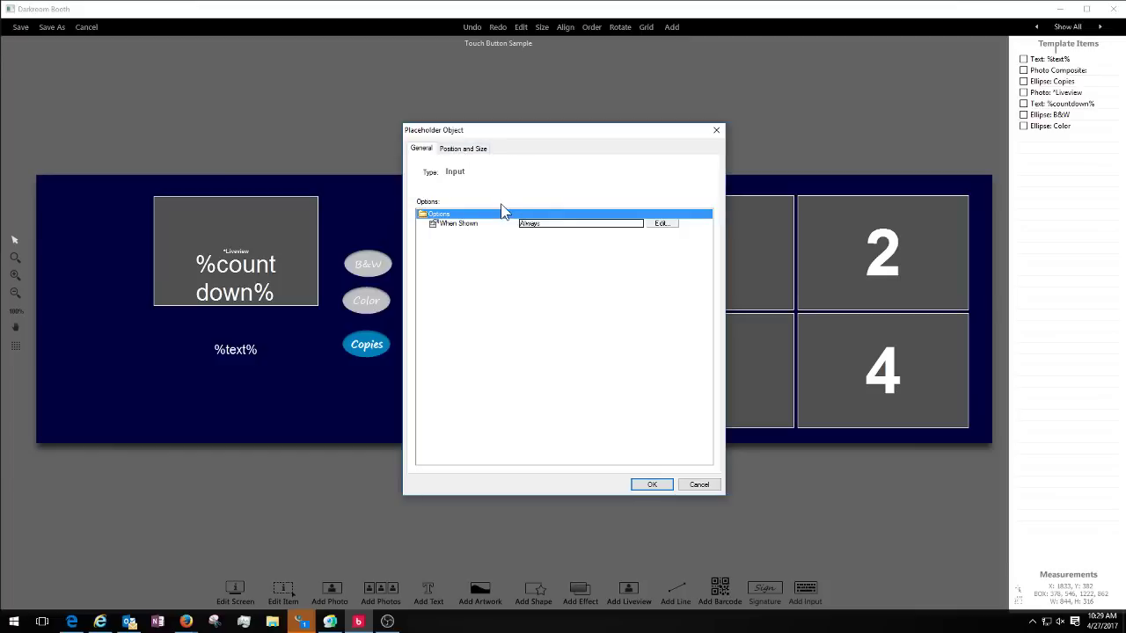
click(651, 485)
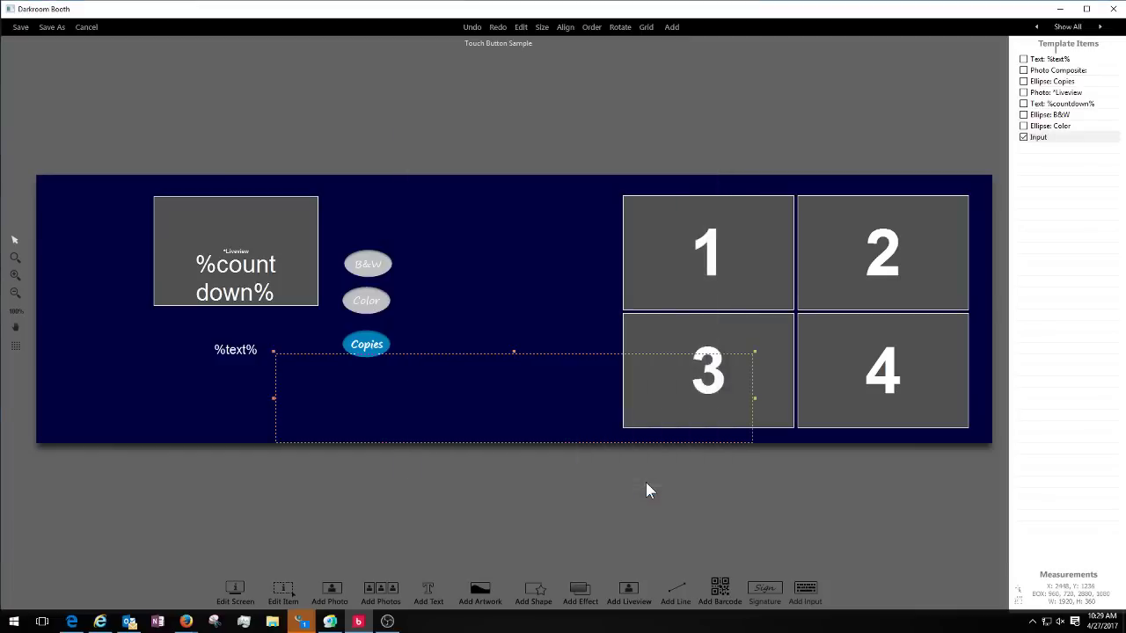
Step: Try the Input placeholder on both displays, place it across the upper part of the first display, and save the screen template
mouse_move(501, 390)
mouse_down()
mouse_move(501, 290)
mouse_move(510, 391)
mouse_up()
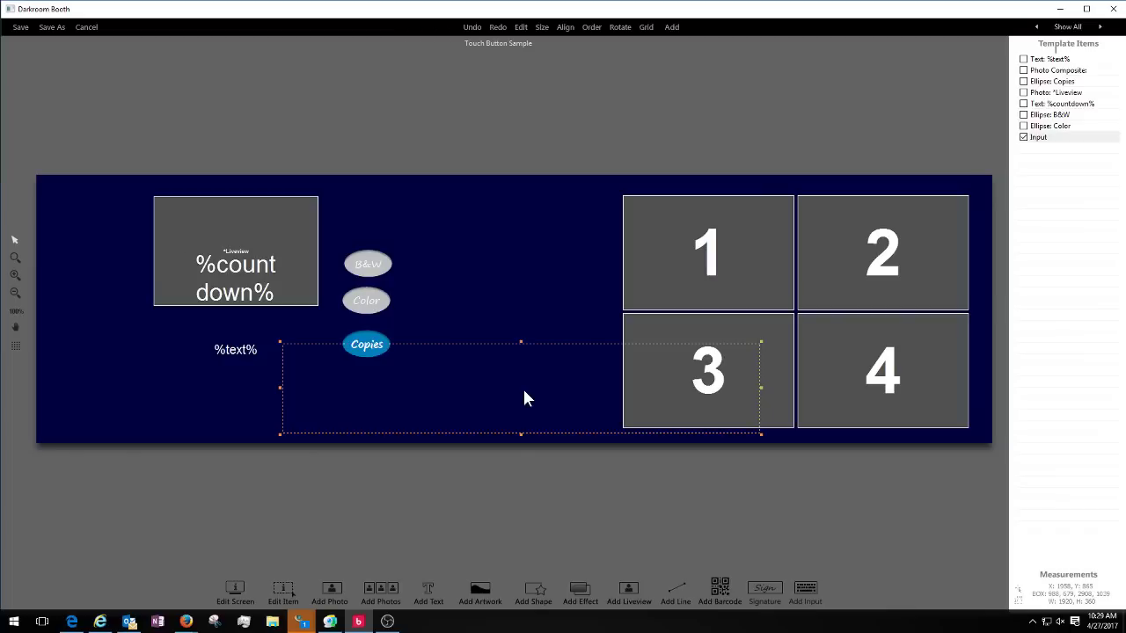
drag(524, 391, 284, 231)
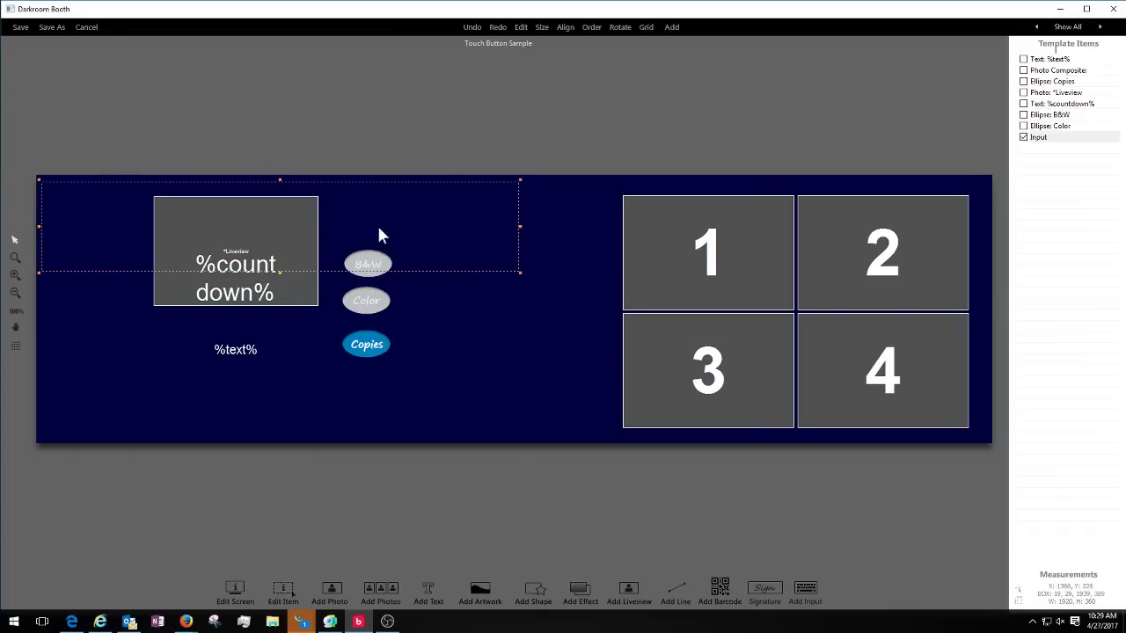
drag(390, 217, 392, 382)
drag(382, 394, 855, 393)
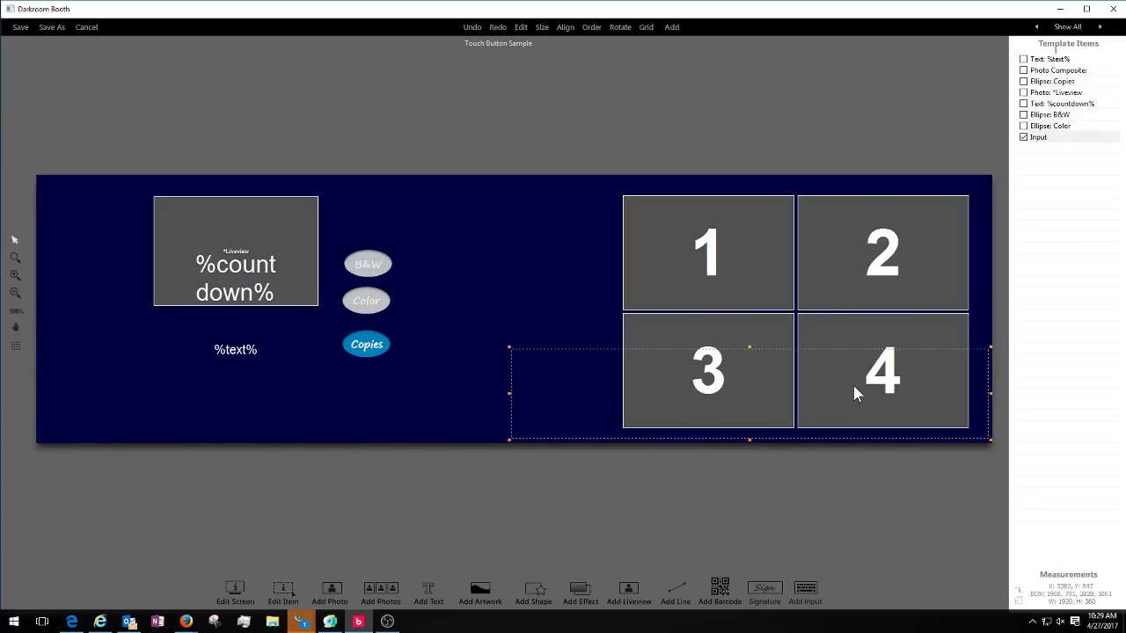
drag(787, 384, 289, 233)
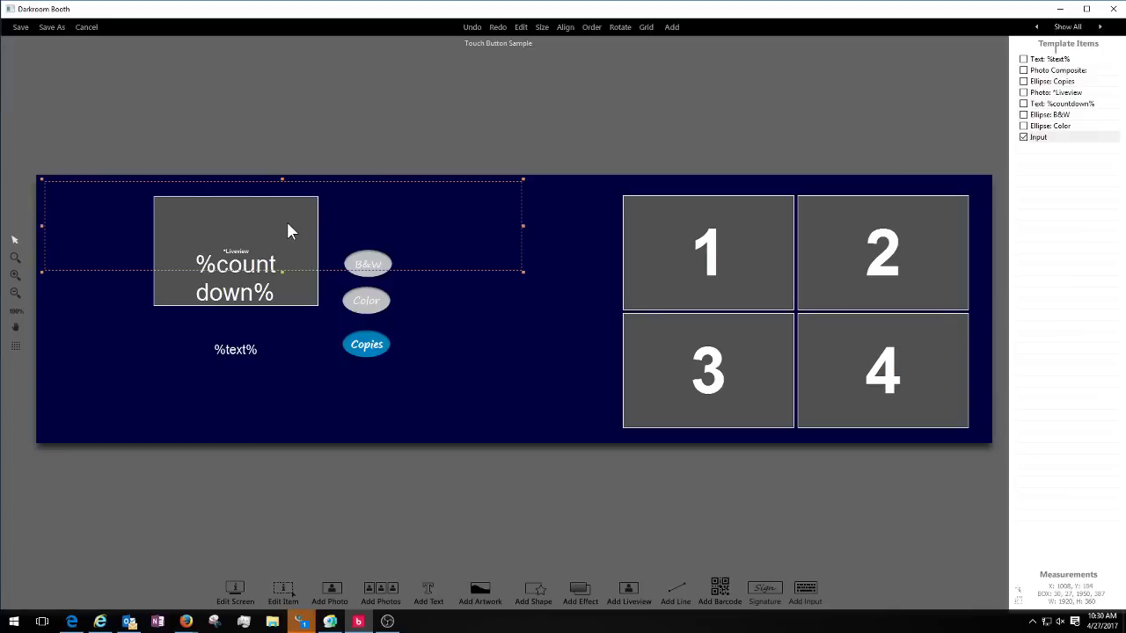
drag(321, 218, 476, 270)
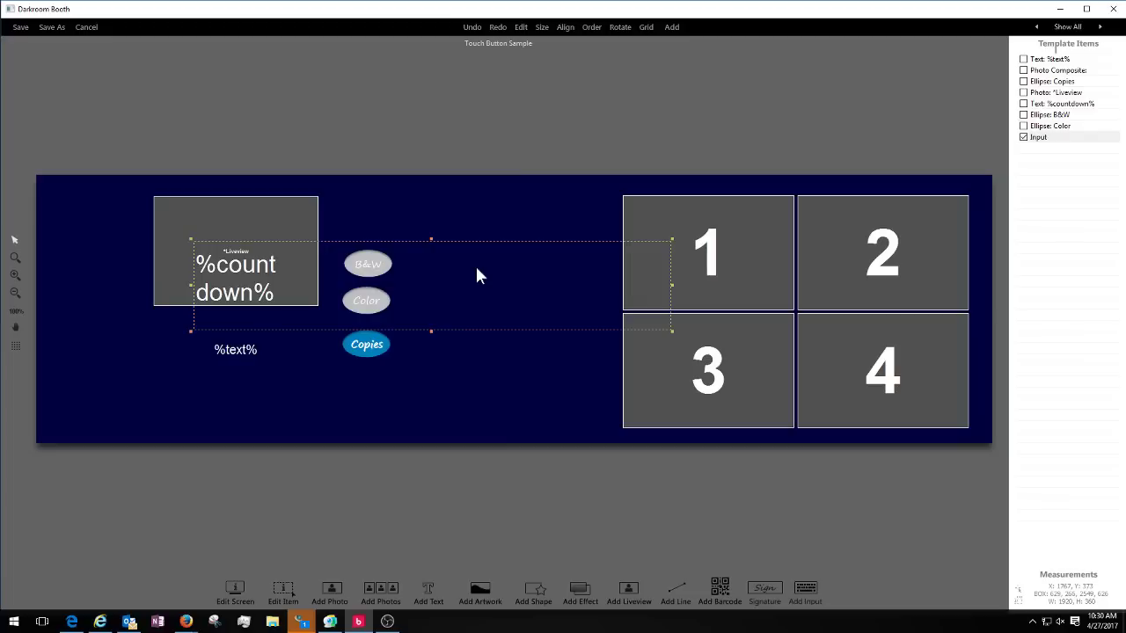
drag(475, 275, 327, 214)
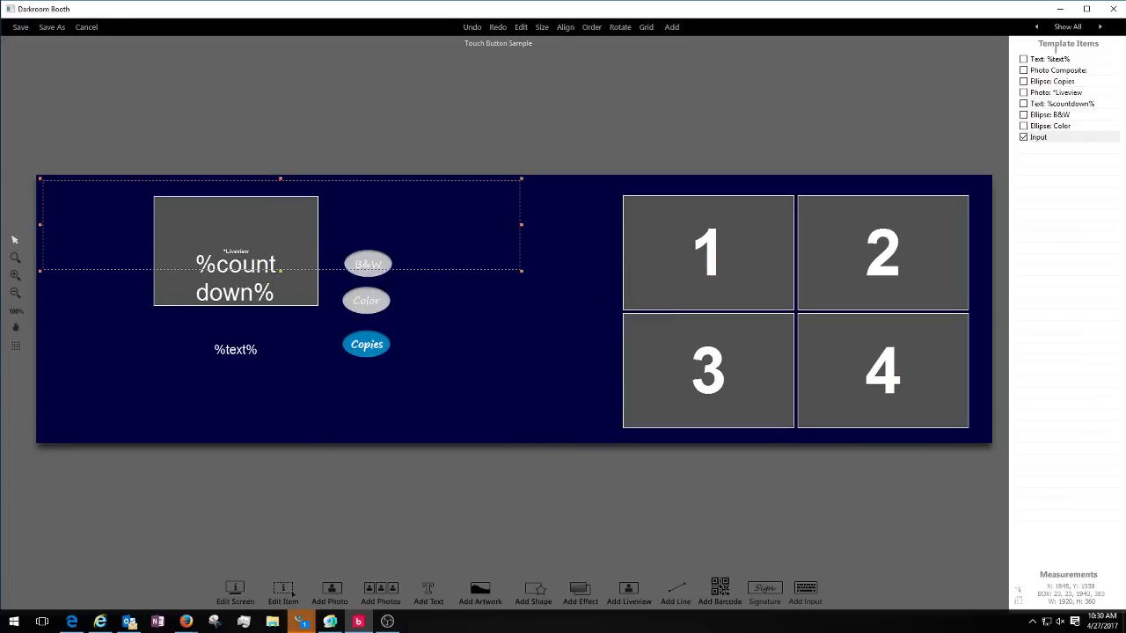
click(21, 27)
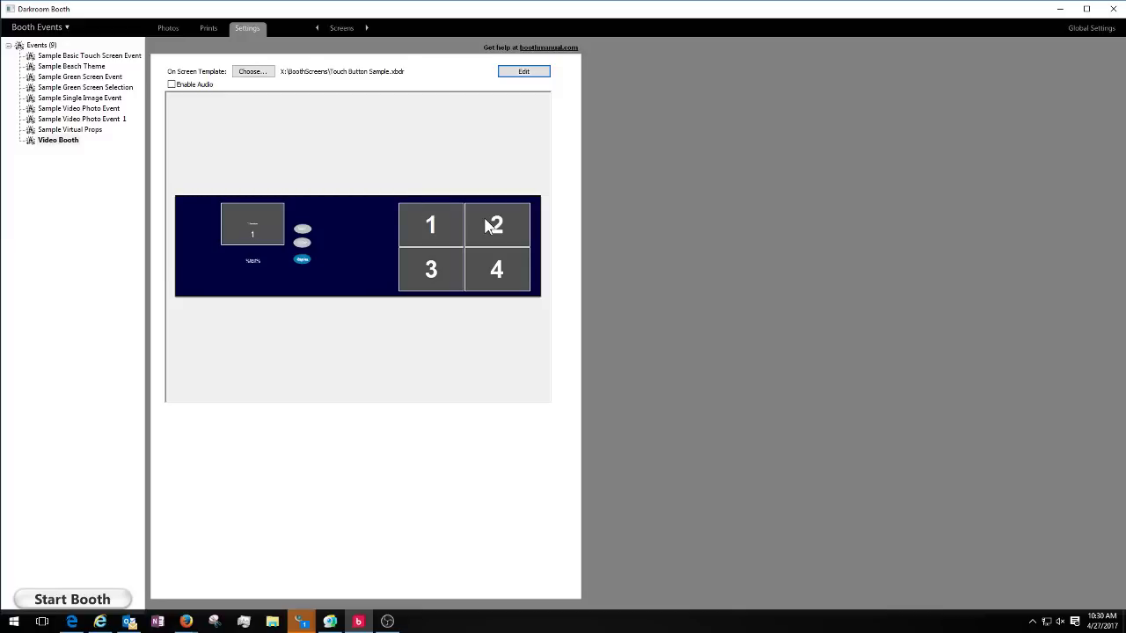
Step: Open the event's main settings to review the output options for each booth session
click(335, 28)
click(337, 52)
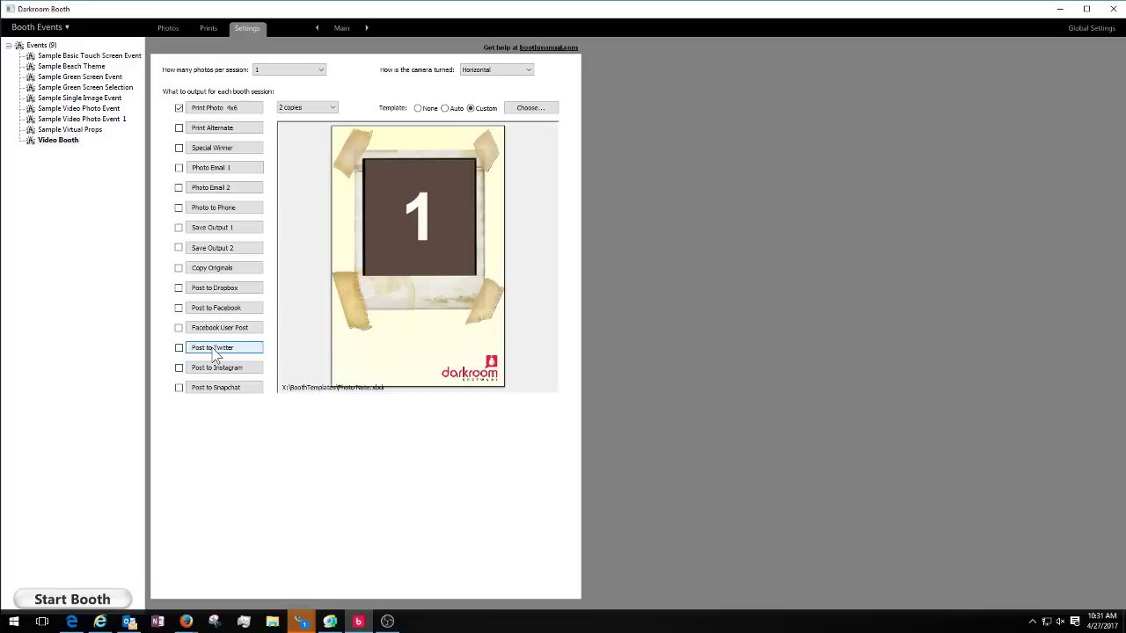
Step: Review the Post to Instagram output settings and the message sent to guests, leaving both without changes
click(215, 368)
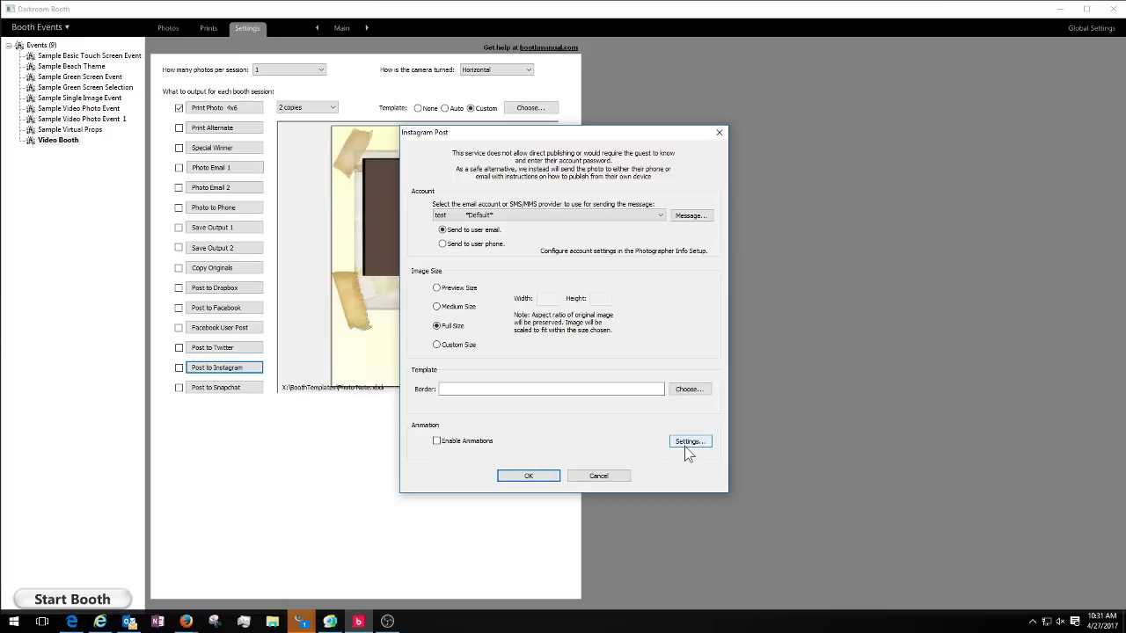
click(690, 216)
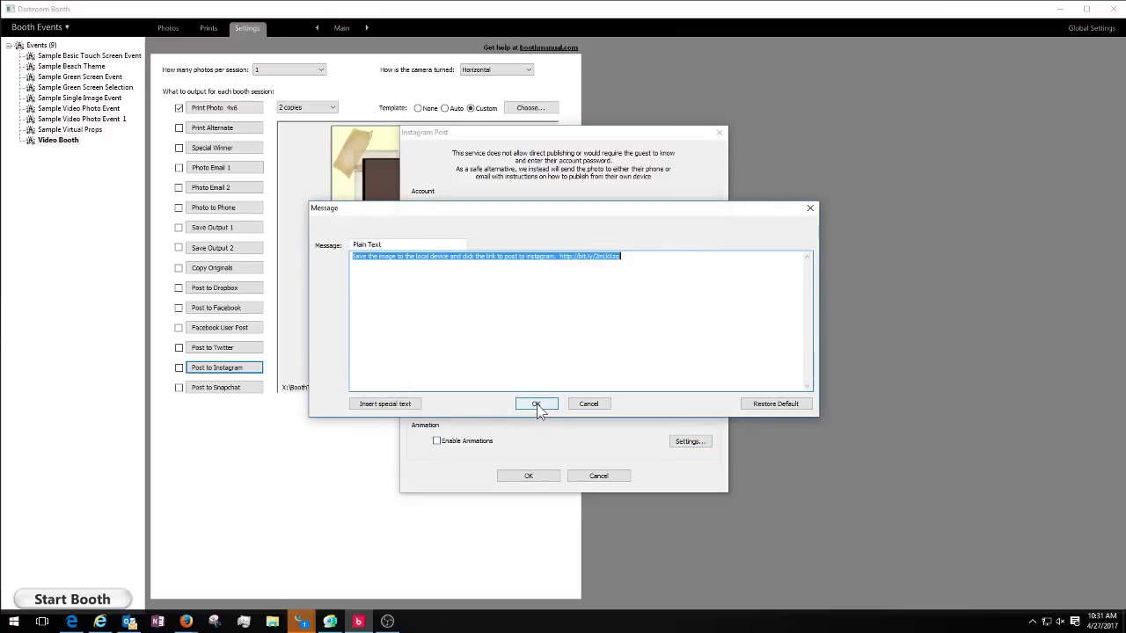
click(373, 256)
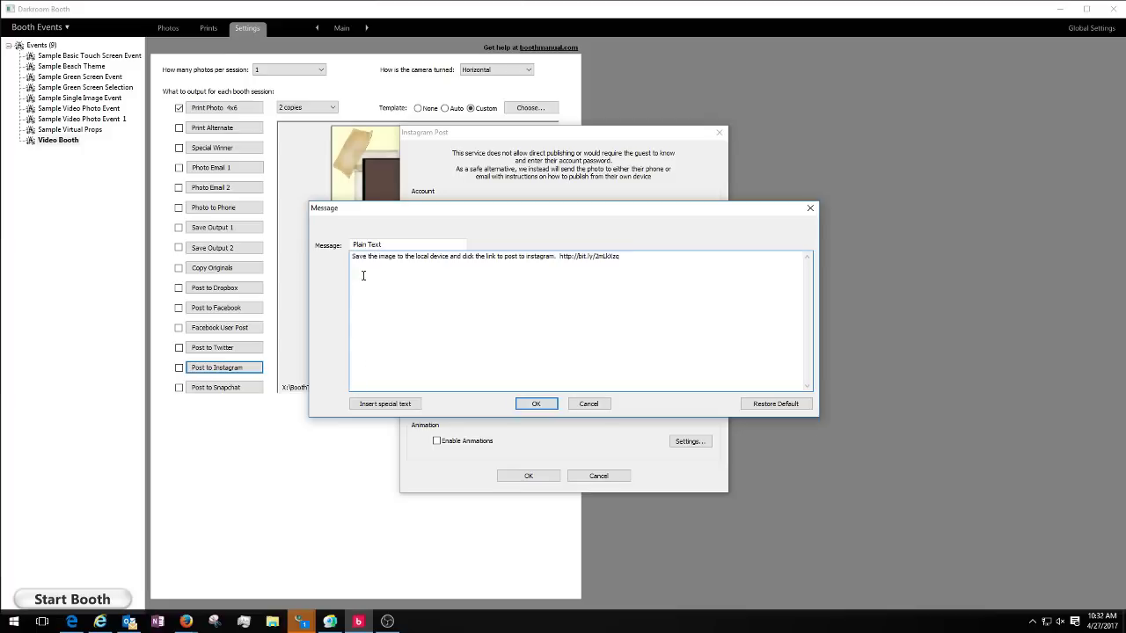
click(617, 256)
click(596, 404)
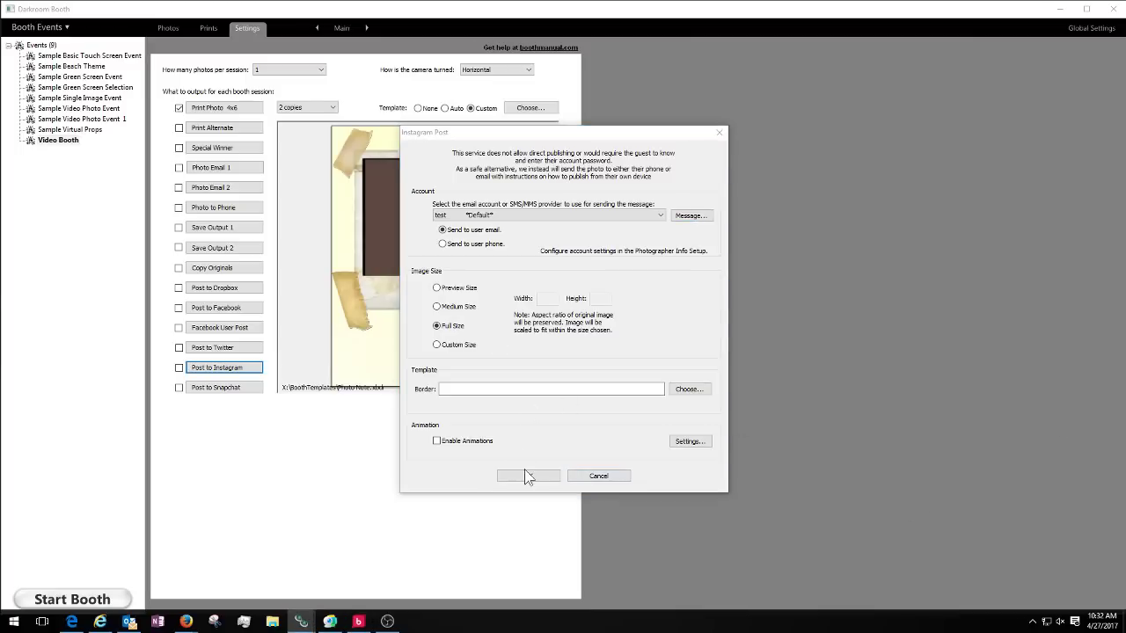
click(627, 478)
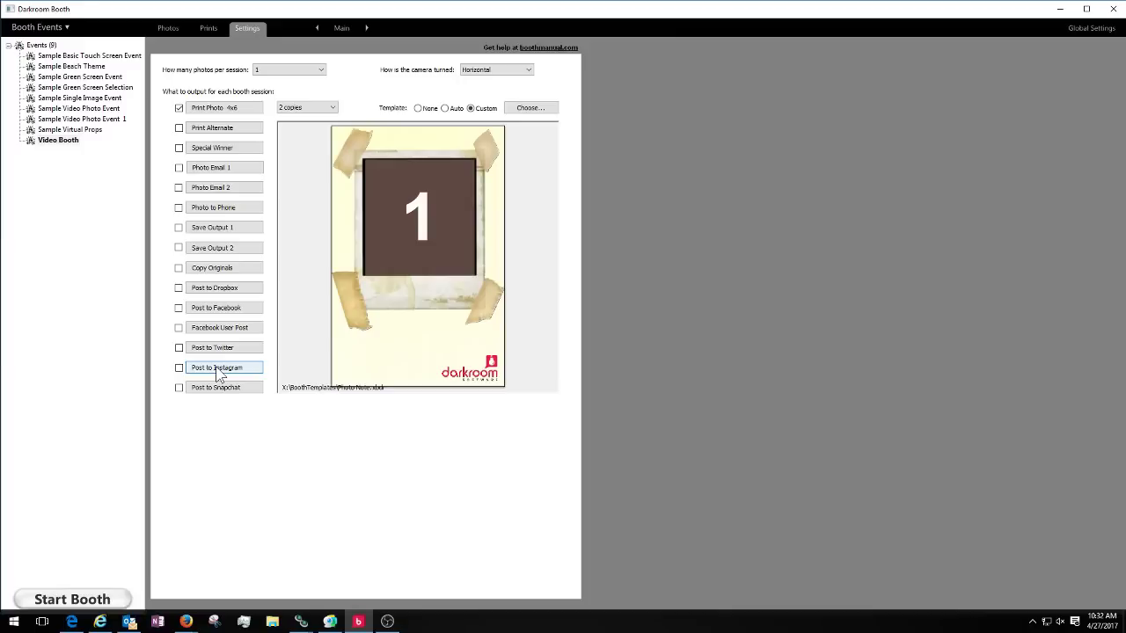
click(219, 370)
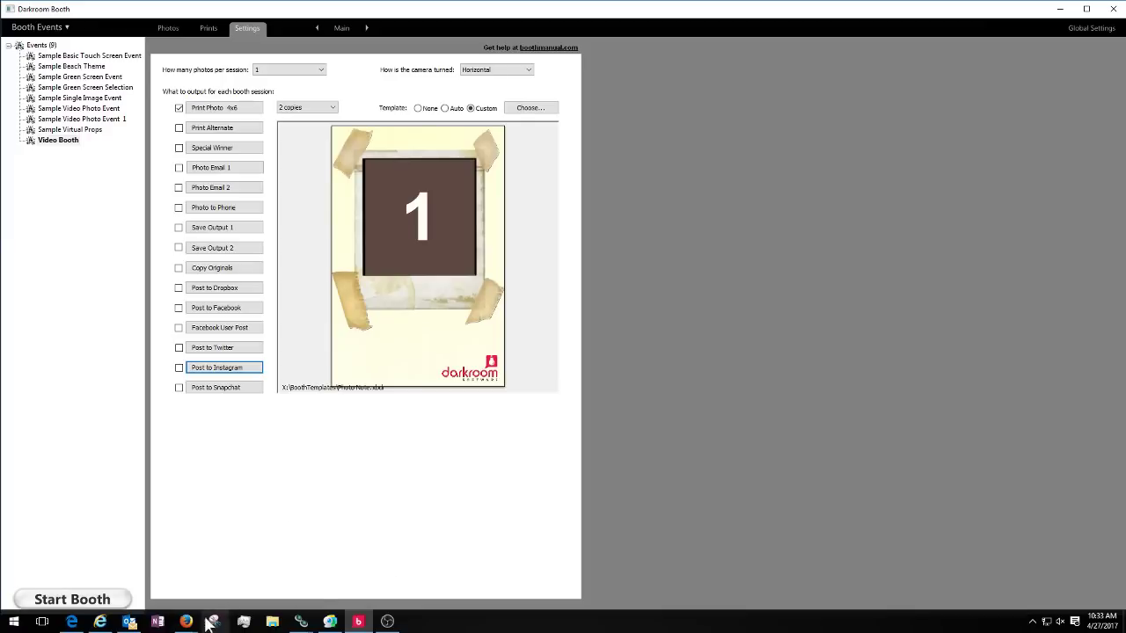
mouse_move(186, 622)
click(221, 581)
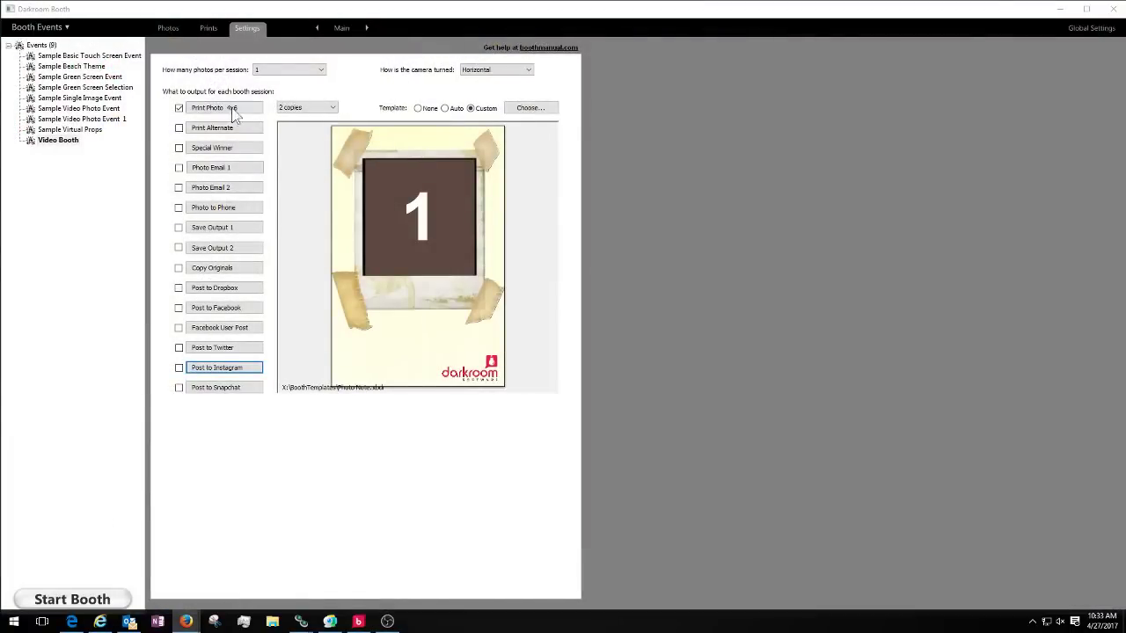
Step: Set the event's on-screen template to Video Option
click(343, 29)
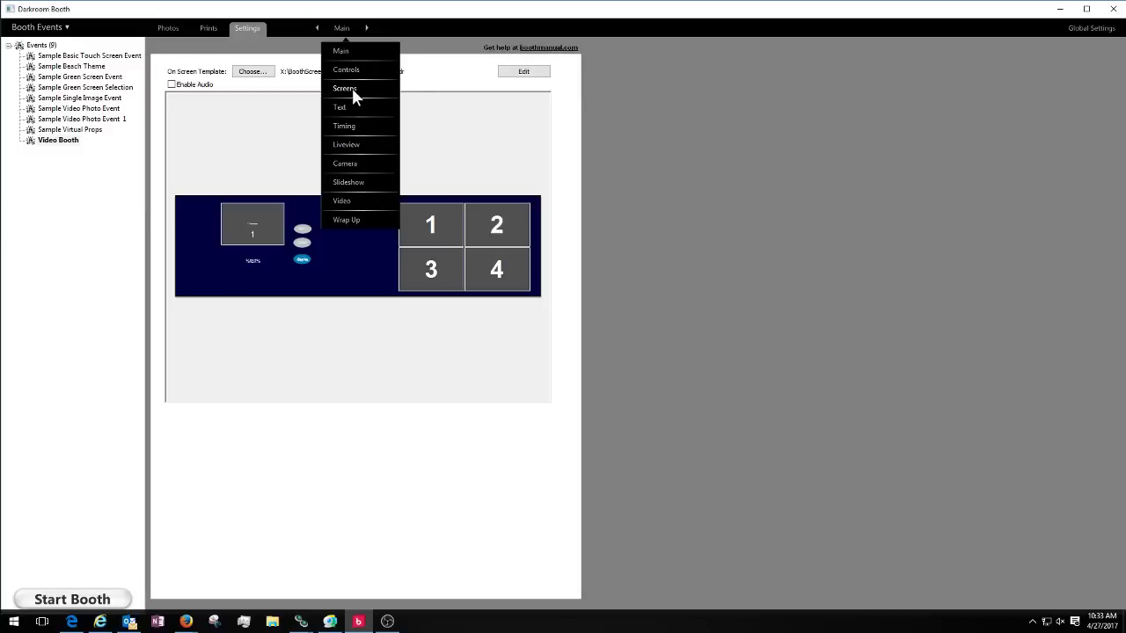
click(351, 88)
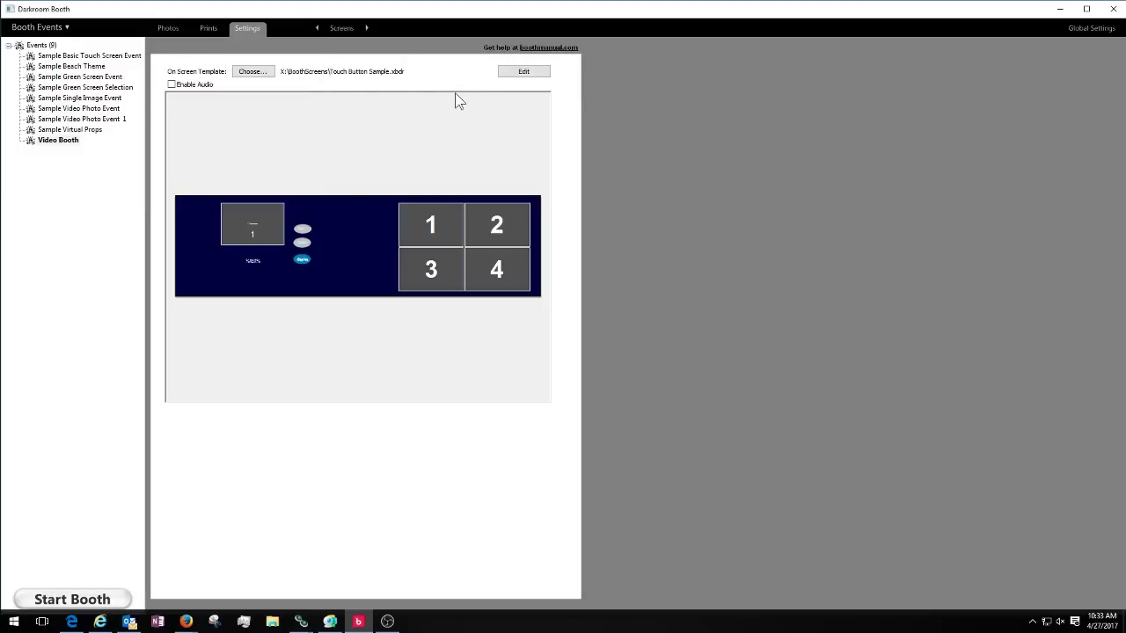
click(266, 72)
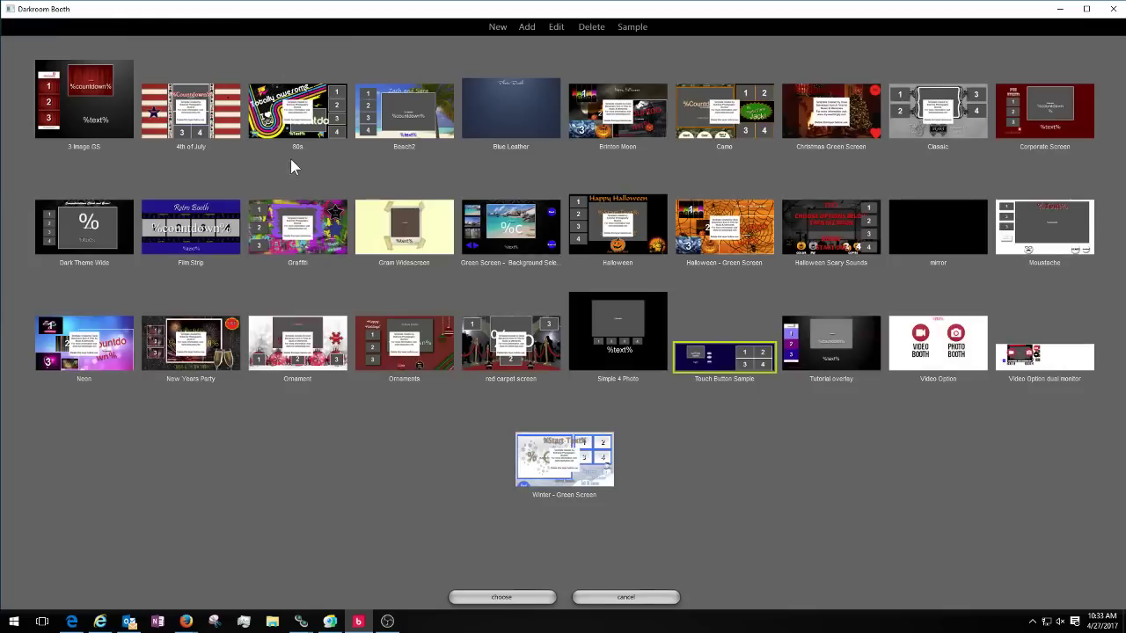
click(939, 363)
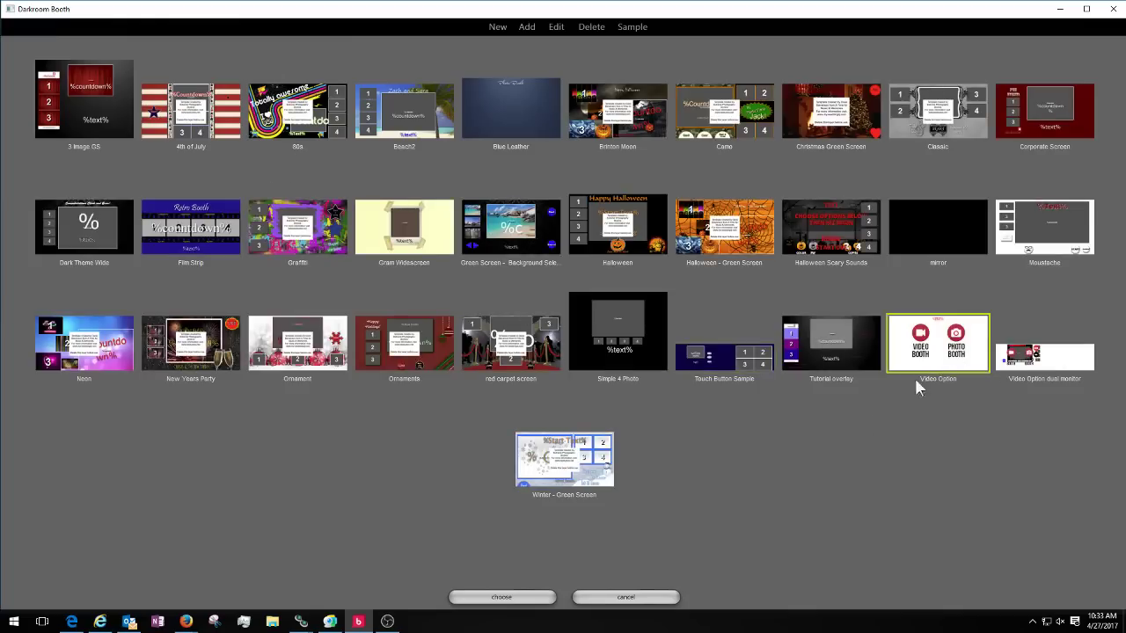
click(486, 602)
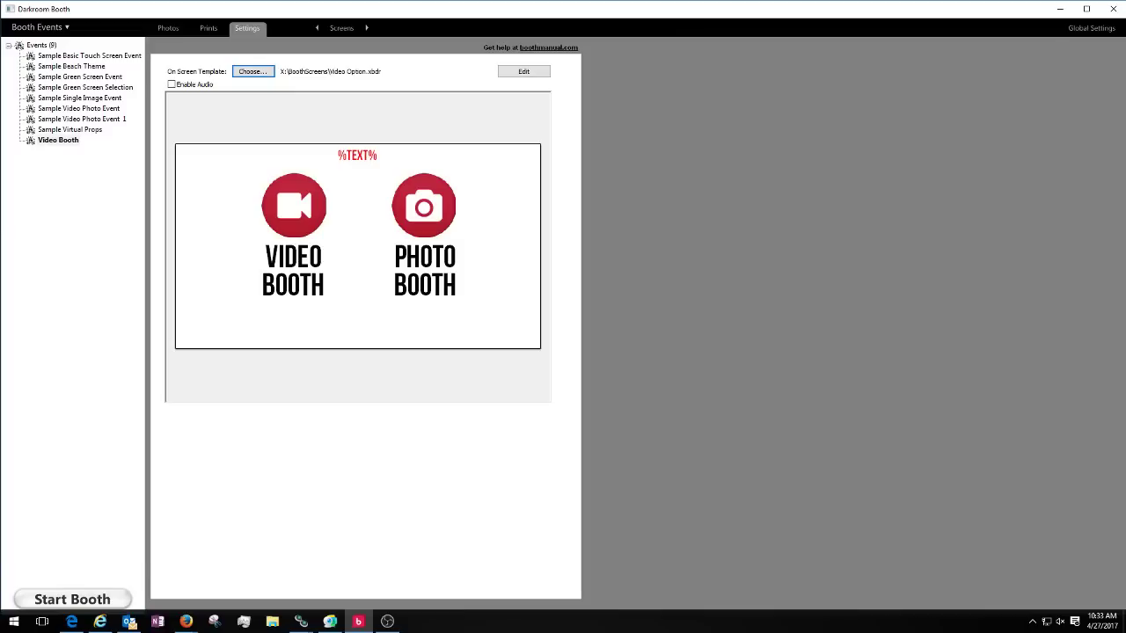
Step: Switch to Firefox, bring the BoothControl page onto this display, and examine its remote booth controls from beginning to end
key(super+5)
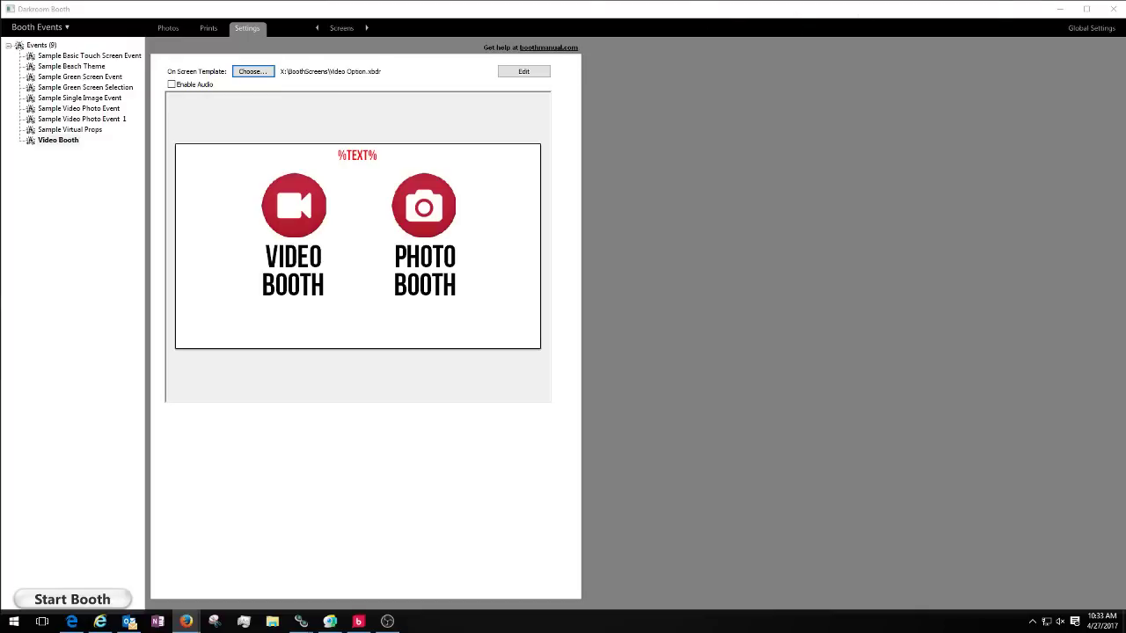
drag(0, 30, 512, 30)
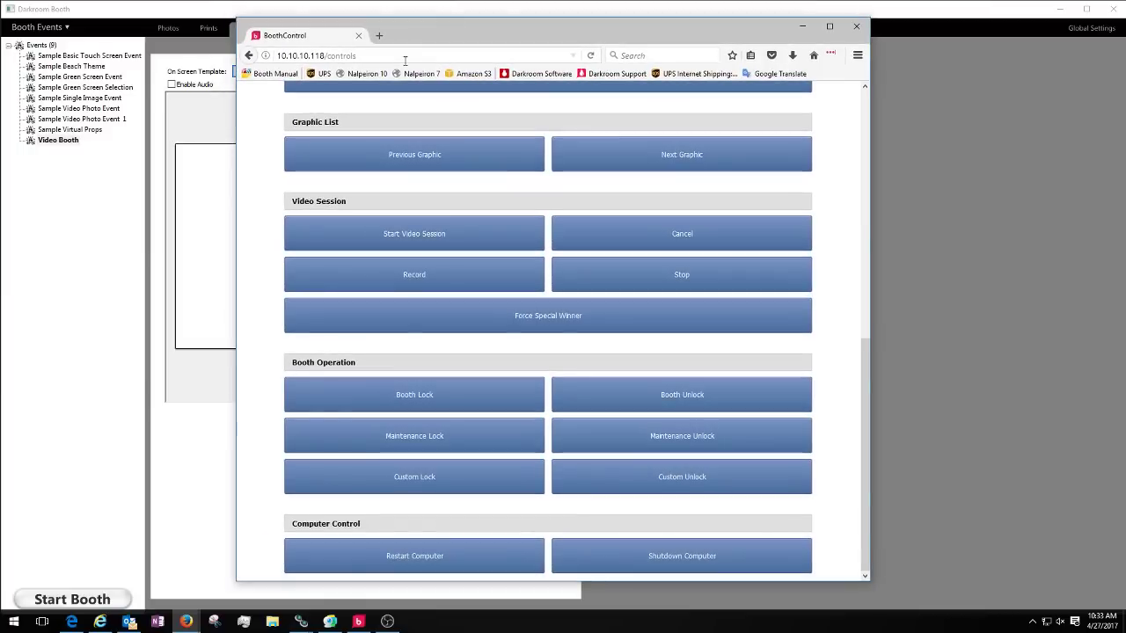
scroll(434, 199, up, 10)
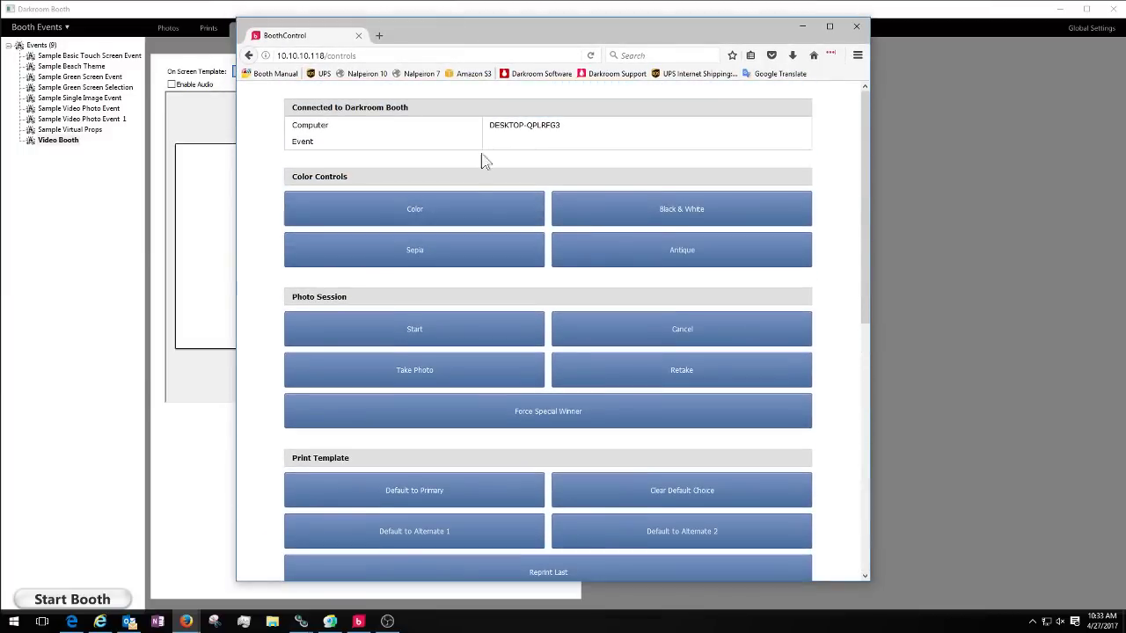
click(429, 204)
scroll(427, 206, down, 8)
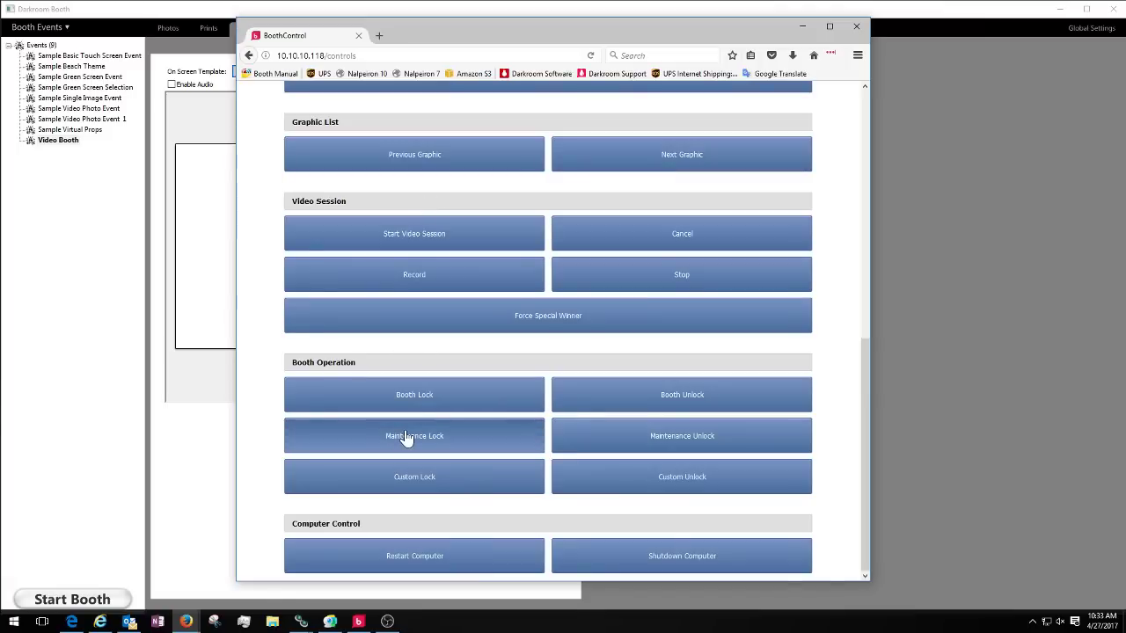
Step: Open the custom lock image selection in BoothControl, look through its images, and move the browser window off this display
click(417, 482)
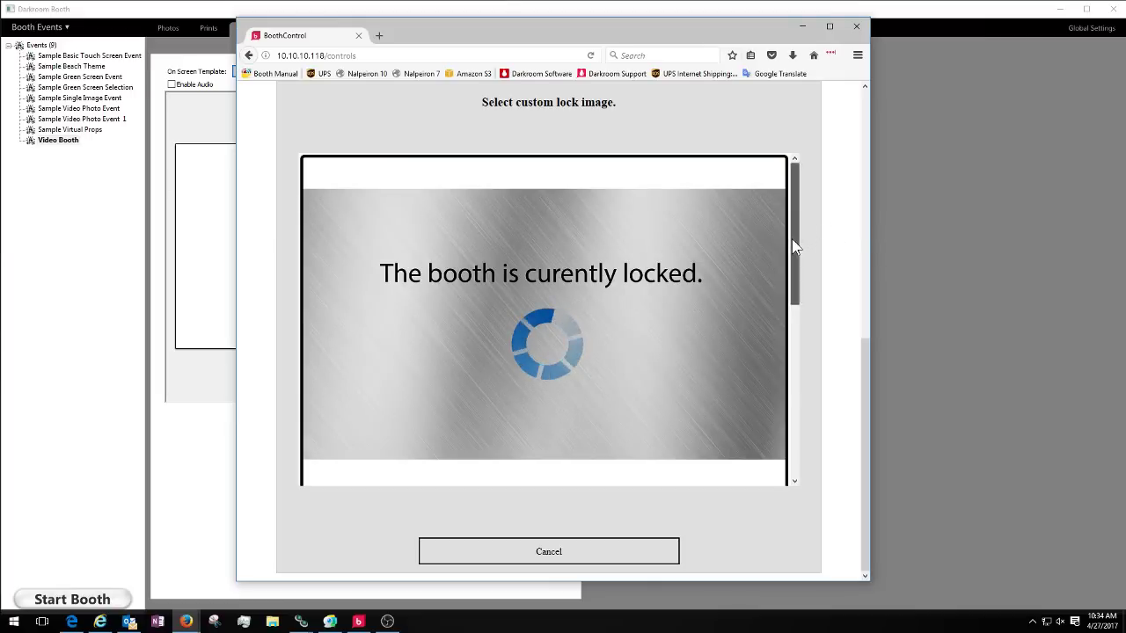
drag(800, 244, 796, 191)
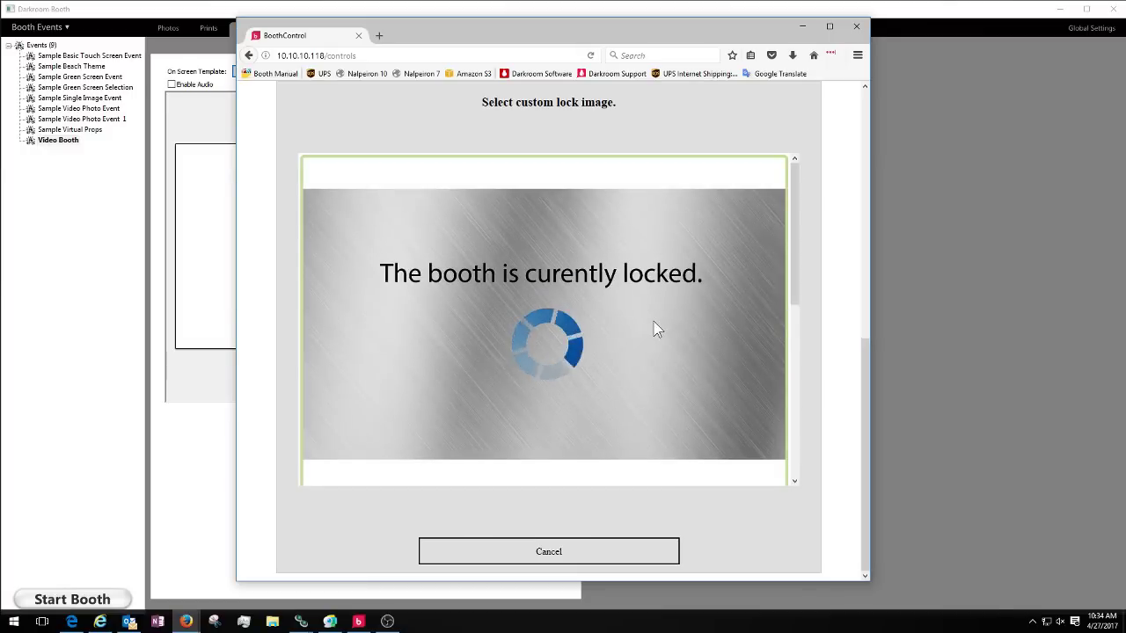
scroll(656, 330, down, 3)
scroll(656, 330, up, 3)
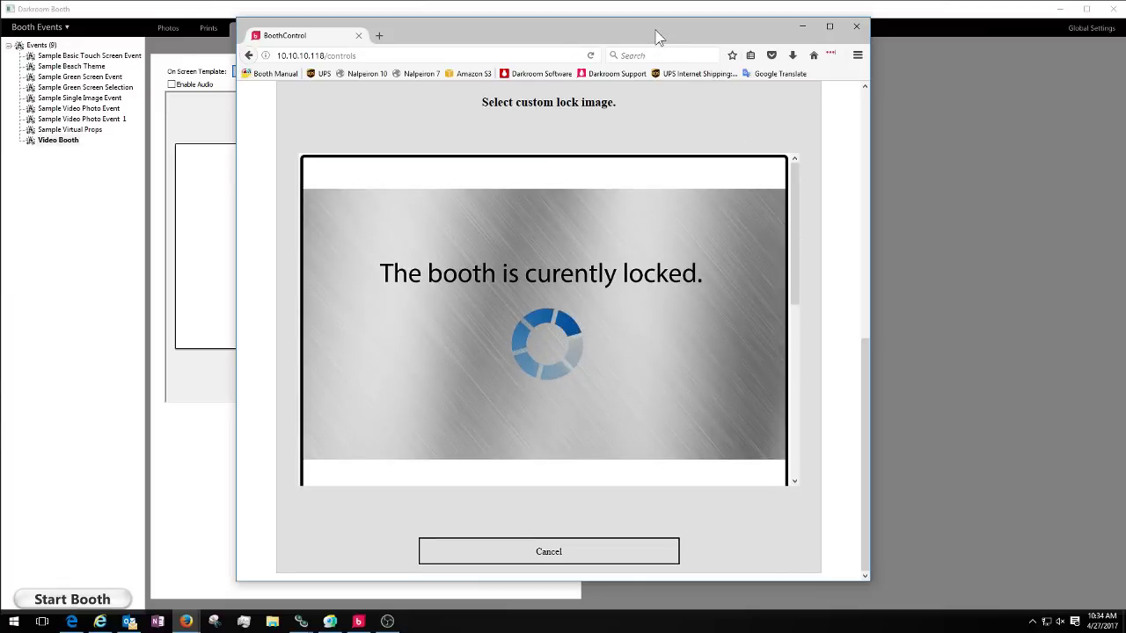
drag(661, 34, 0, 37)
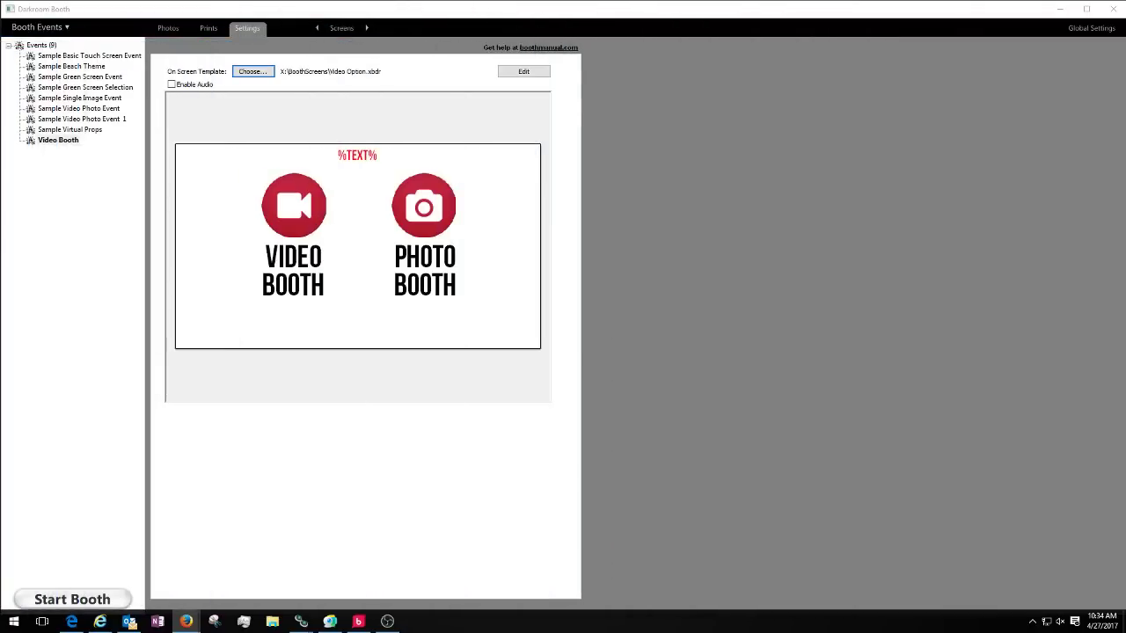
Step: Start the booth to preview the Video Booth and Photo Booth choice screen, and exit booth mode
click(70, 605)
click(584, 357)
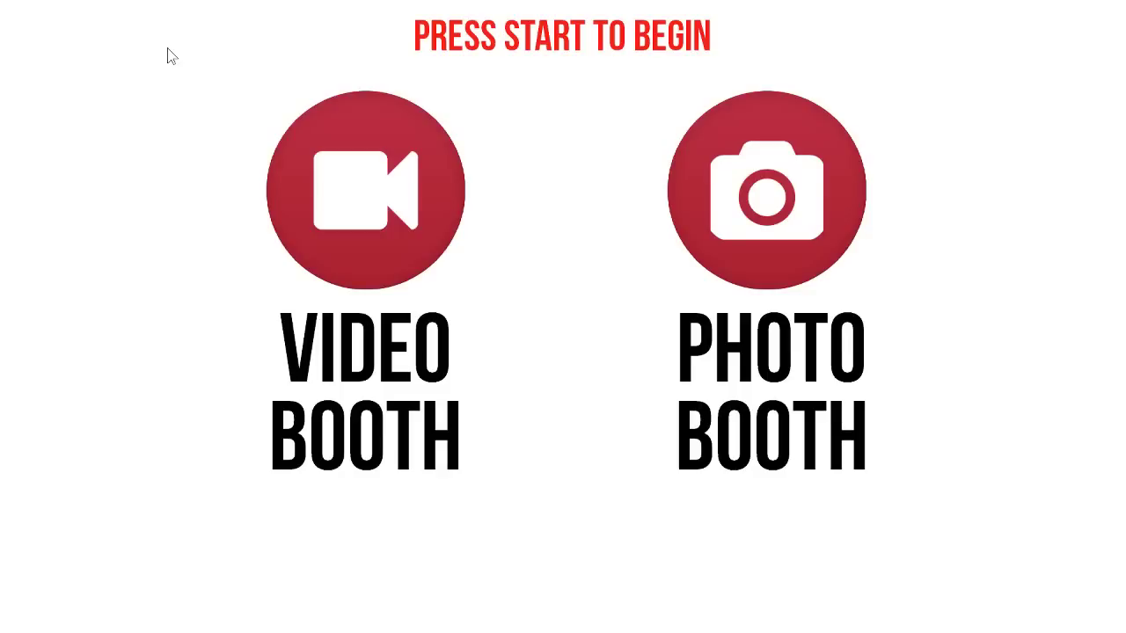
key(Escape)
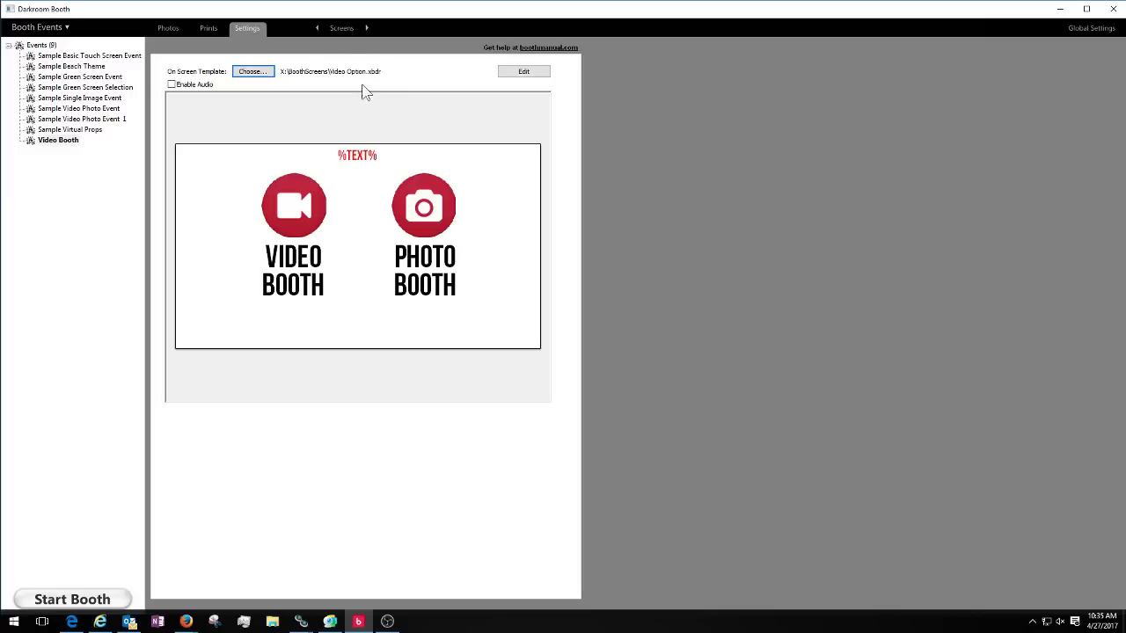
Step: Open the event's text settings to review the booth prompts
click(350, 29)
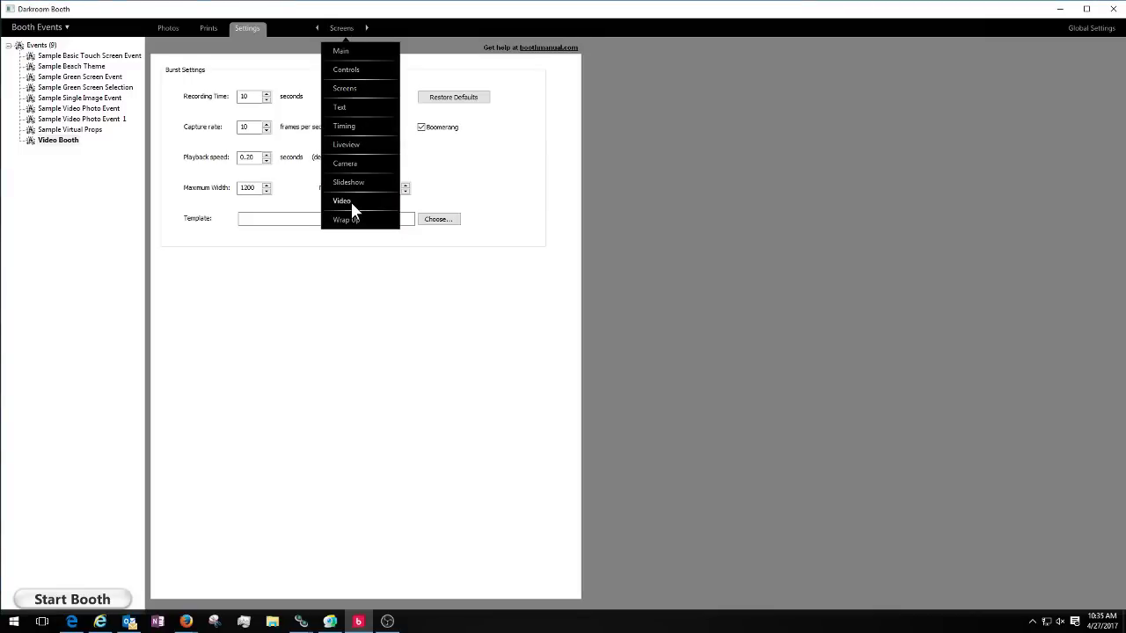
click(351, 107)
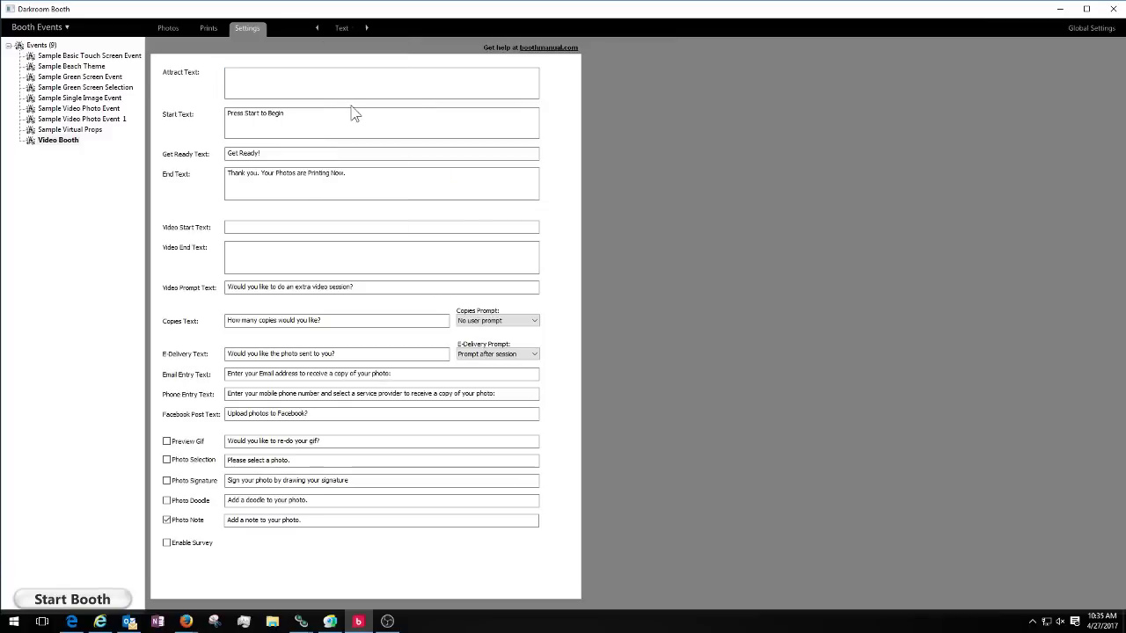
Step: In the event's control settings, require a minimum of 6 credits to start a session
click(343, 27)
click(348, 69)
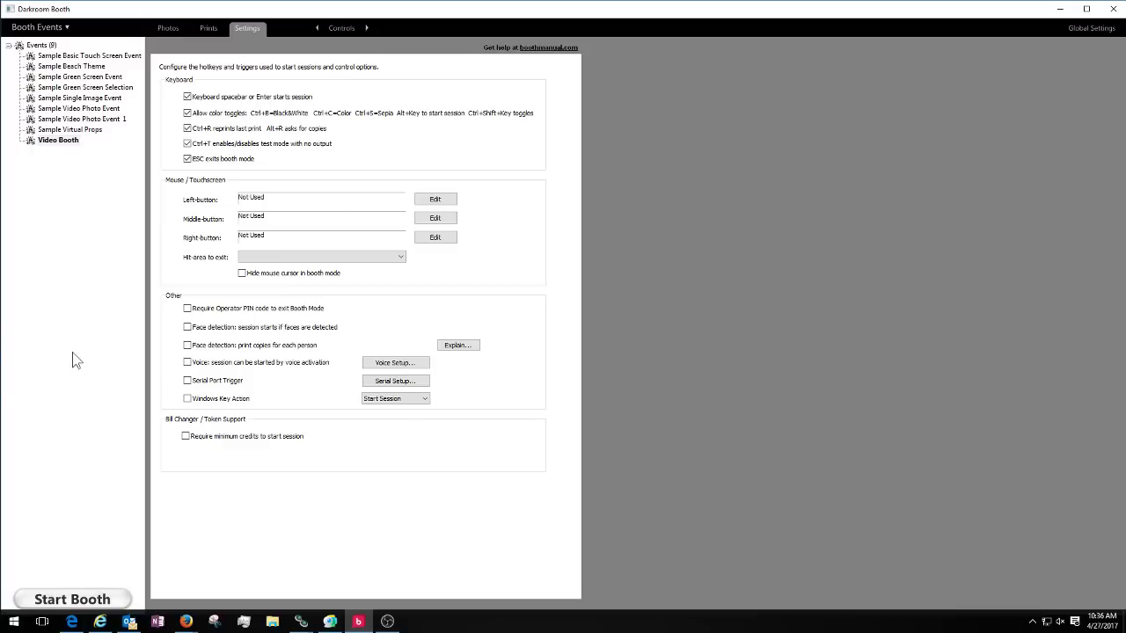
click(186, 437)
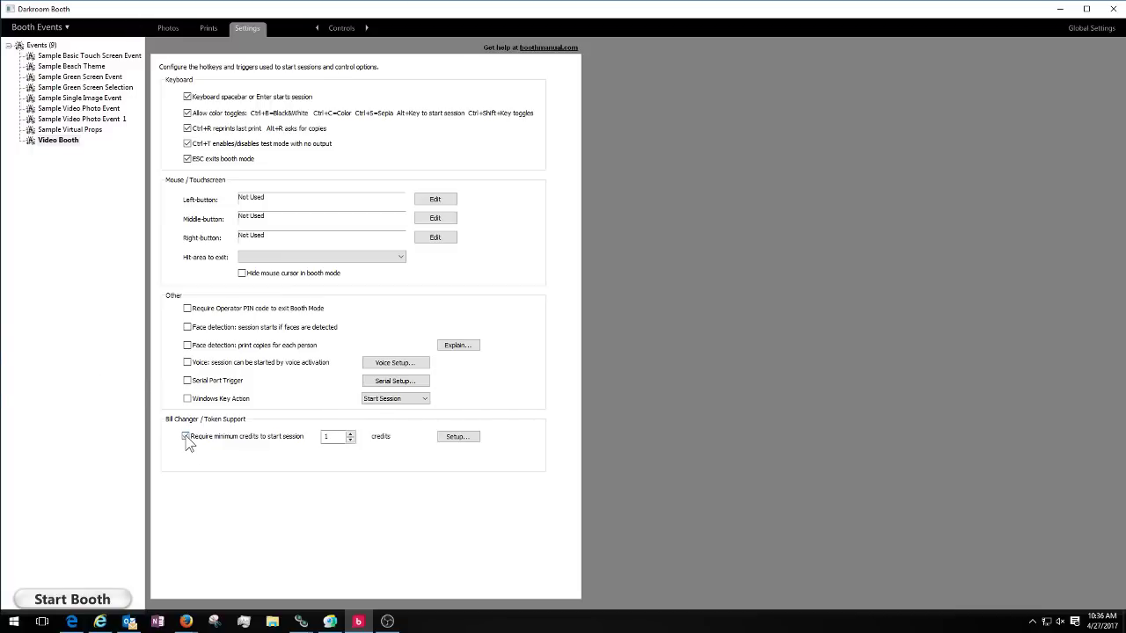
double_click(328, 438)
Step: Open the input device setup for credits, try to add a Phidget device input, and return to the event
click(458, 437)
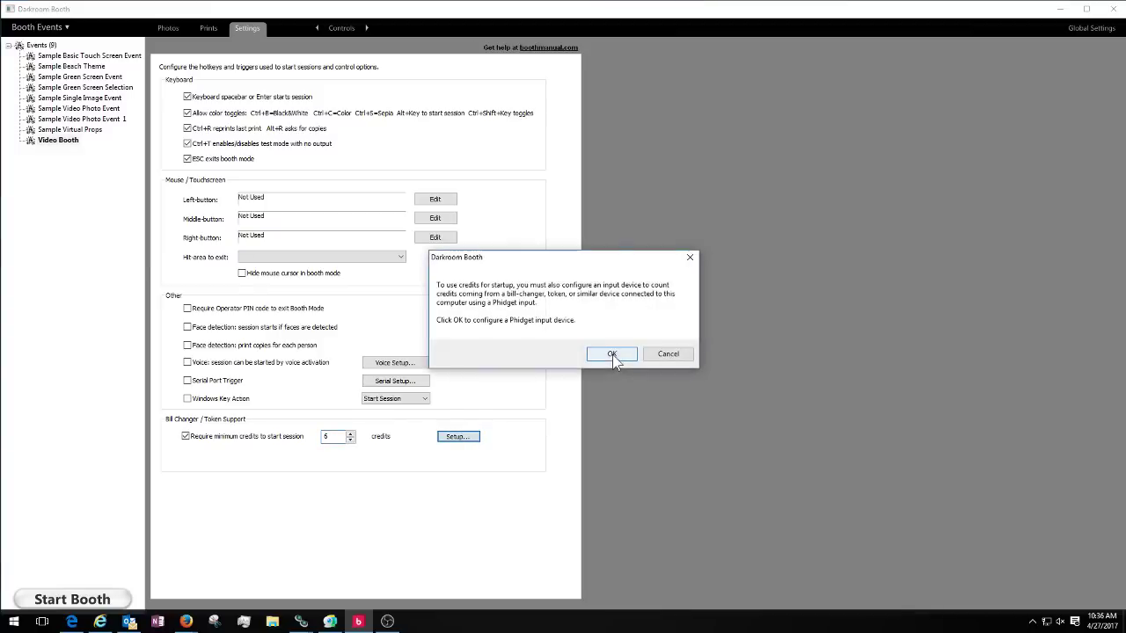
click(612, 355)
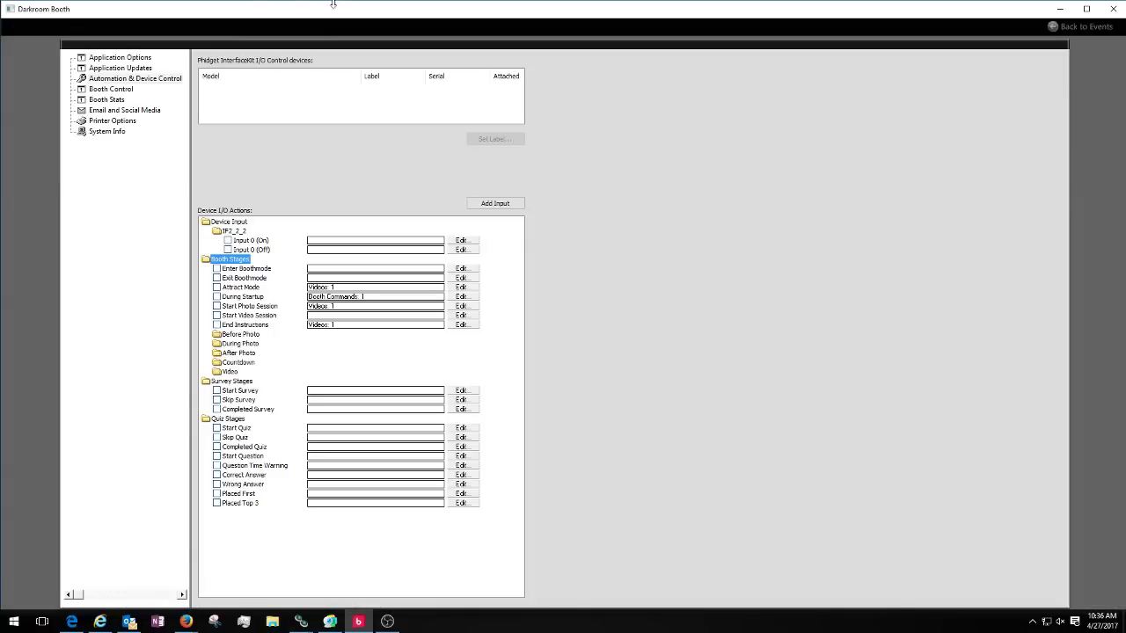
click(489, 208)
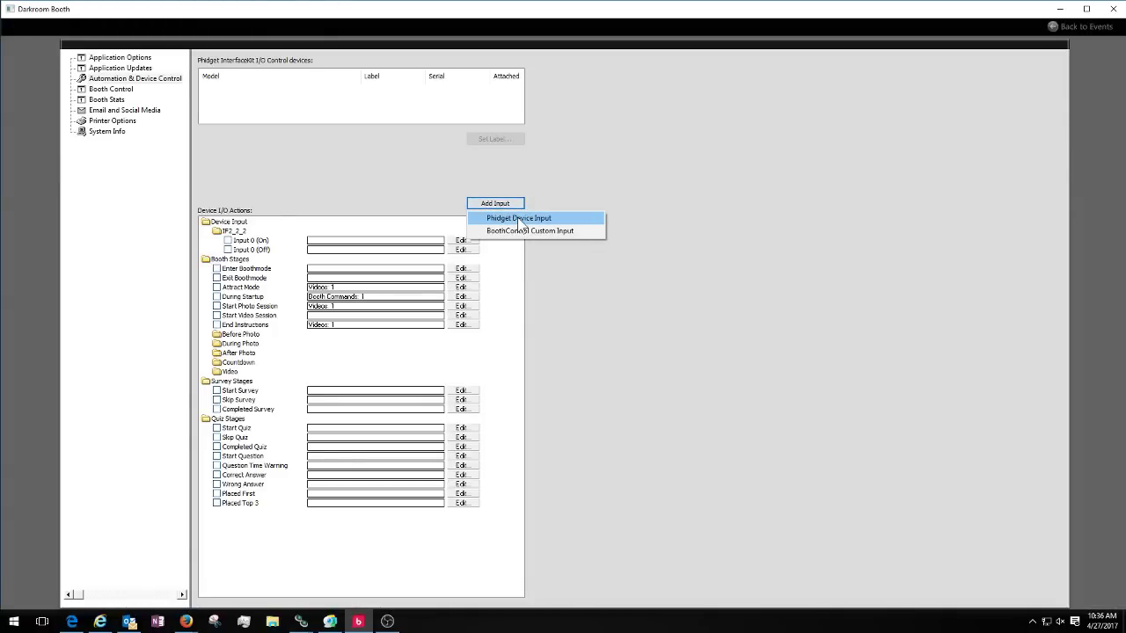
click(519, 219)
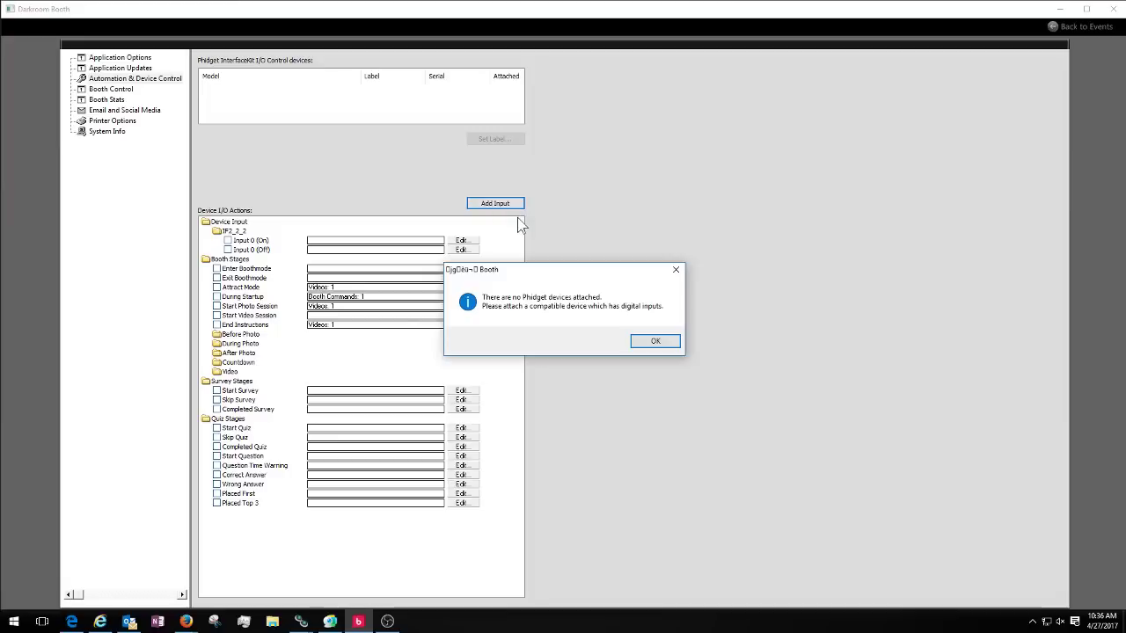
click(650, 341)
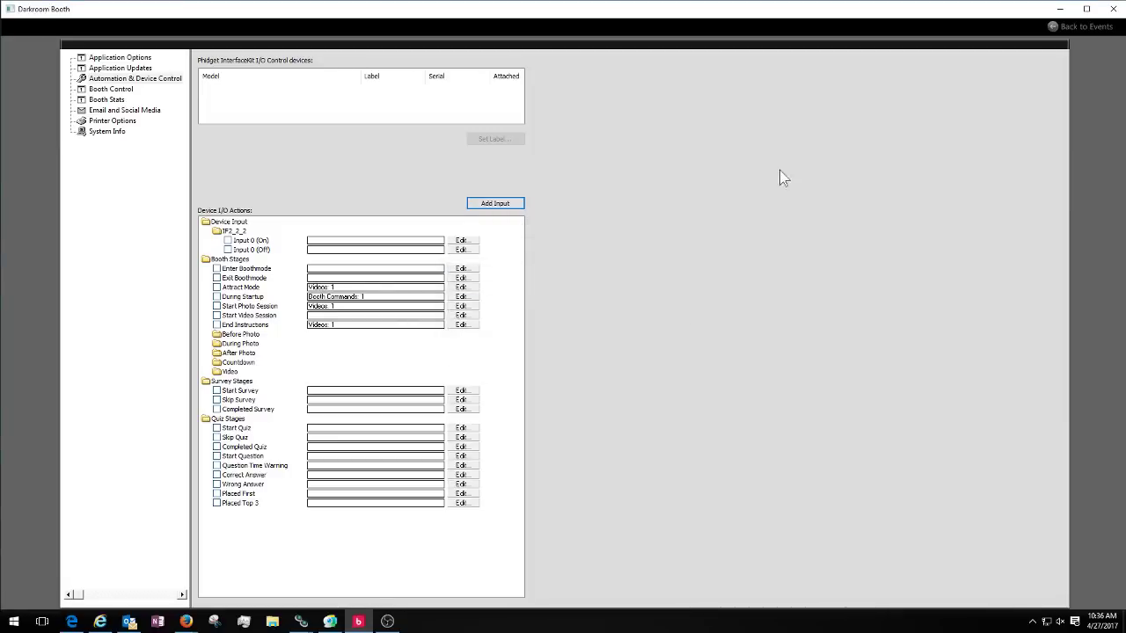
click(1051, 24)
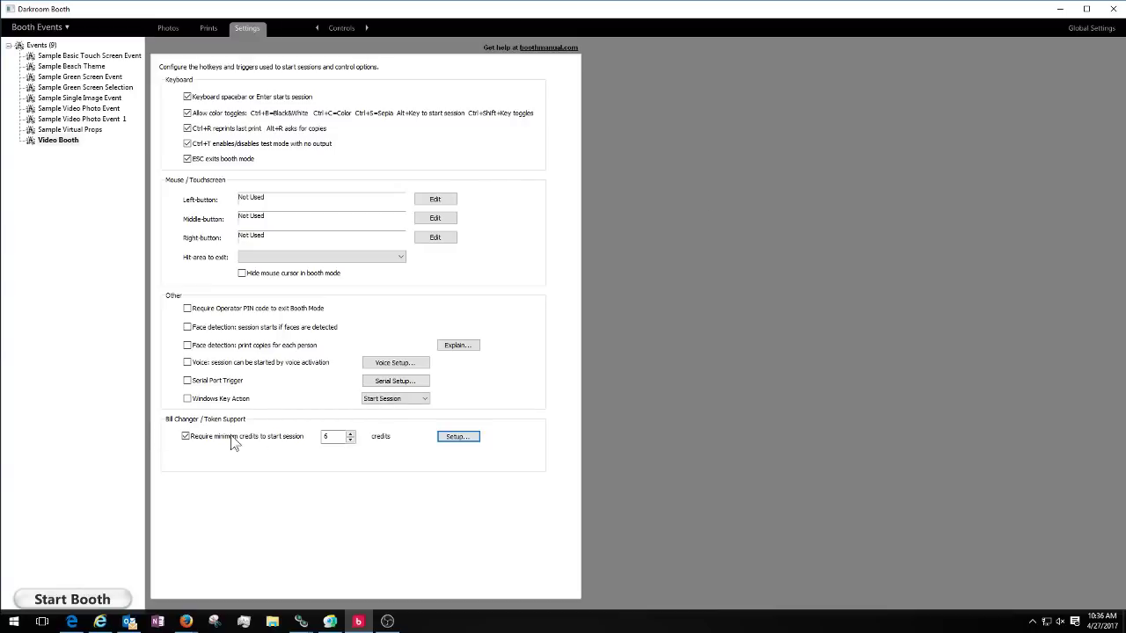
Step: Turn off the minimum credits requirement and open the event's wrap-up settings
click(185, 436)
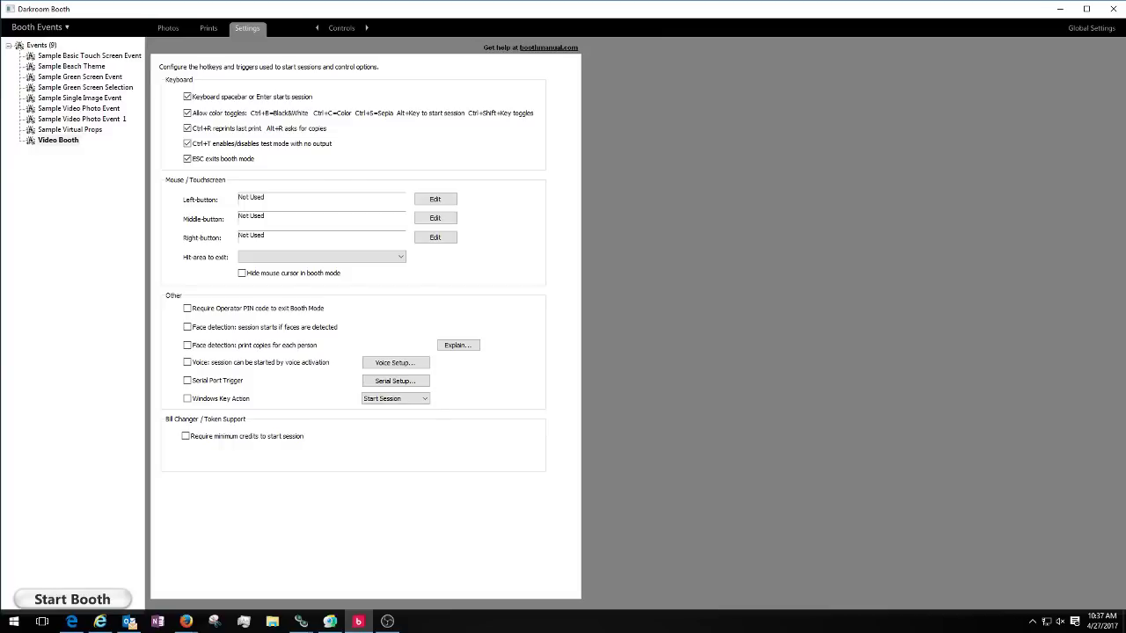
click(342, 29)
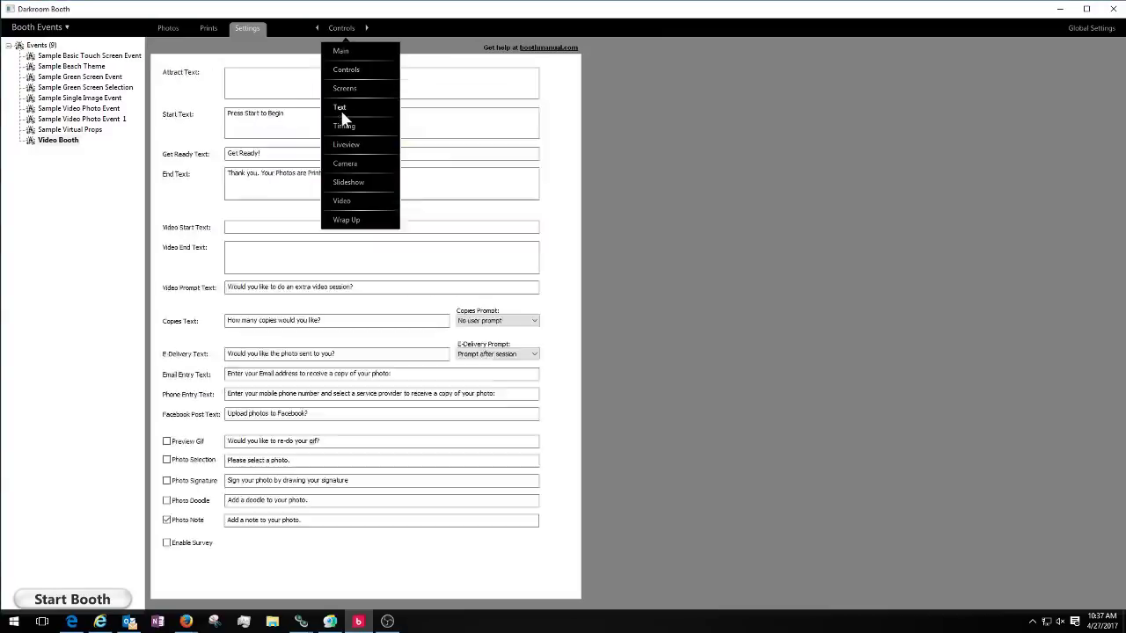
click(344, 220)
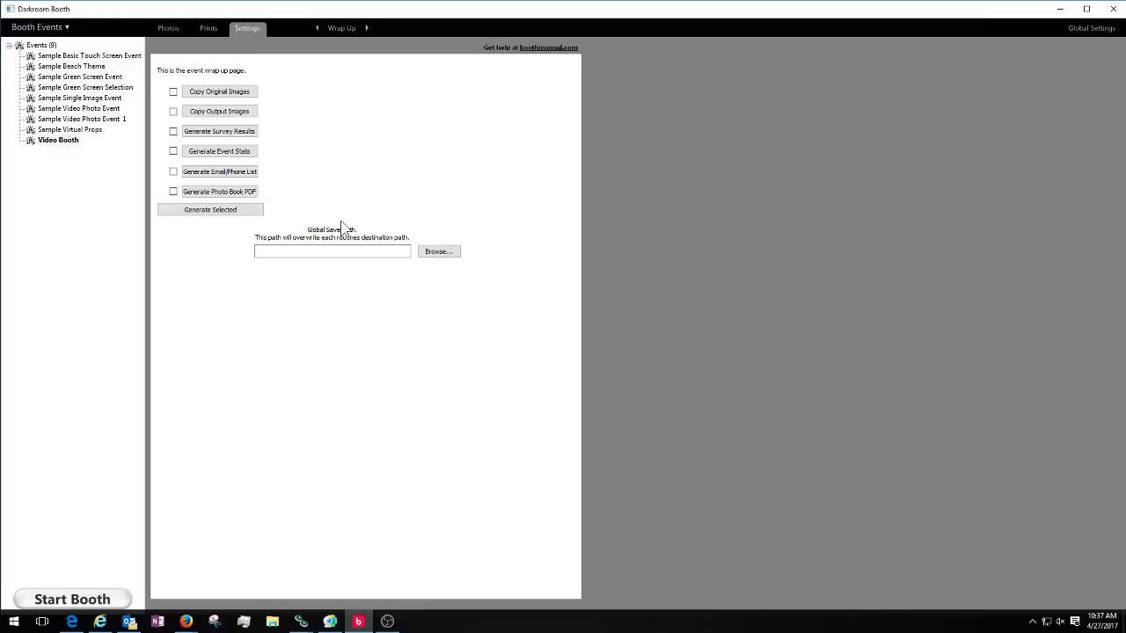
Step: Generate the event's photo book PDF with the Desktop as the global save path, and look over the event's prints
click(203, 195)
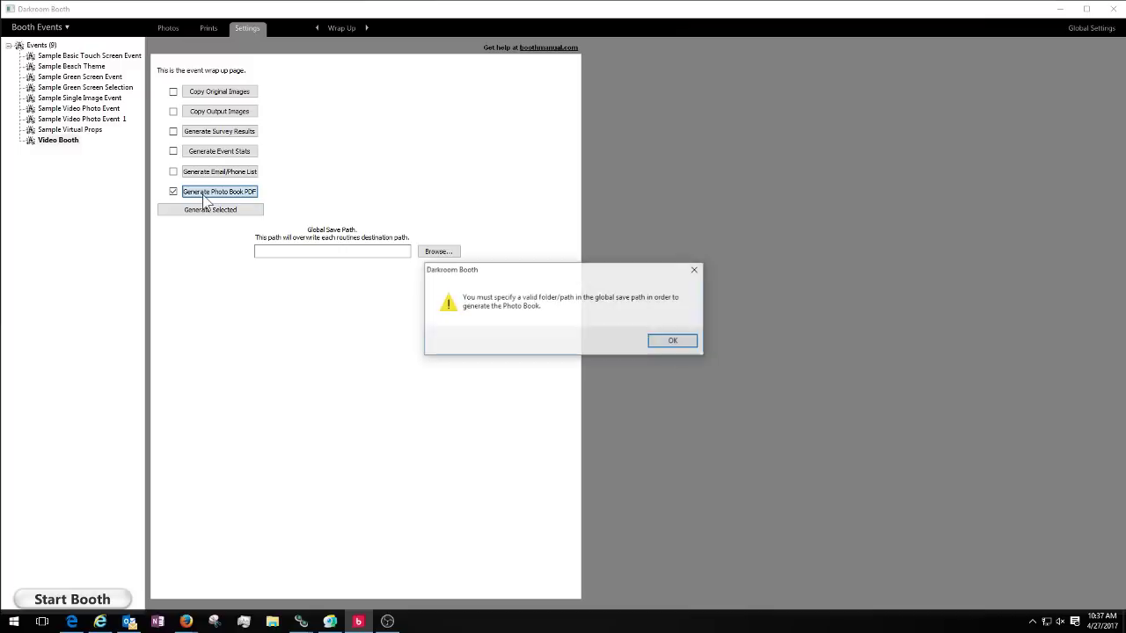
click(680, 341)
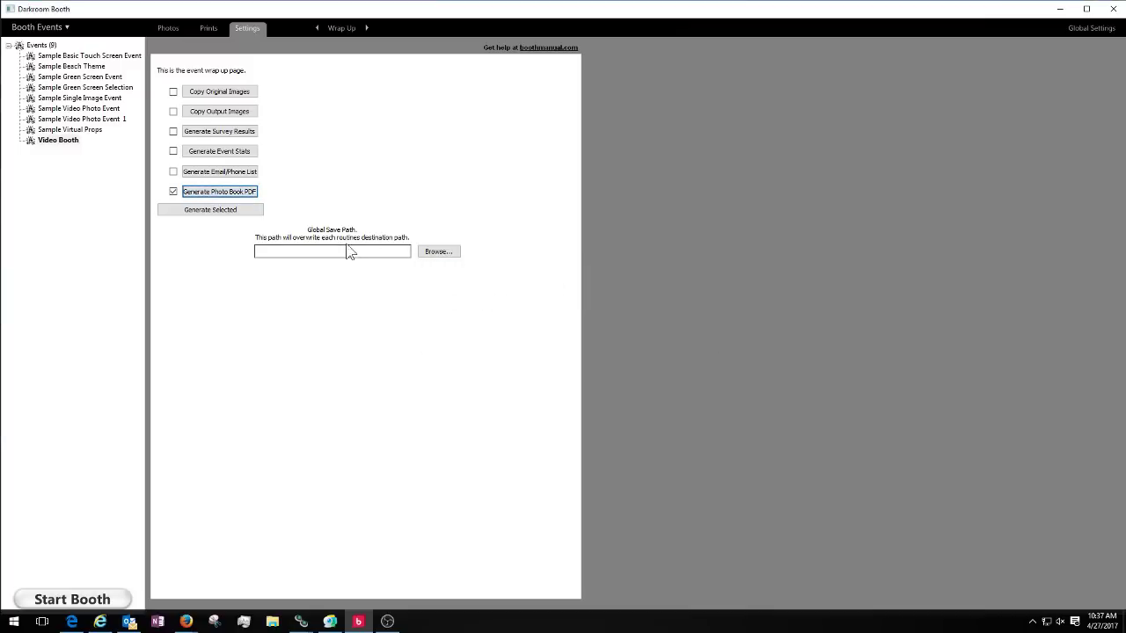
click(428, 255)
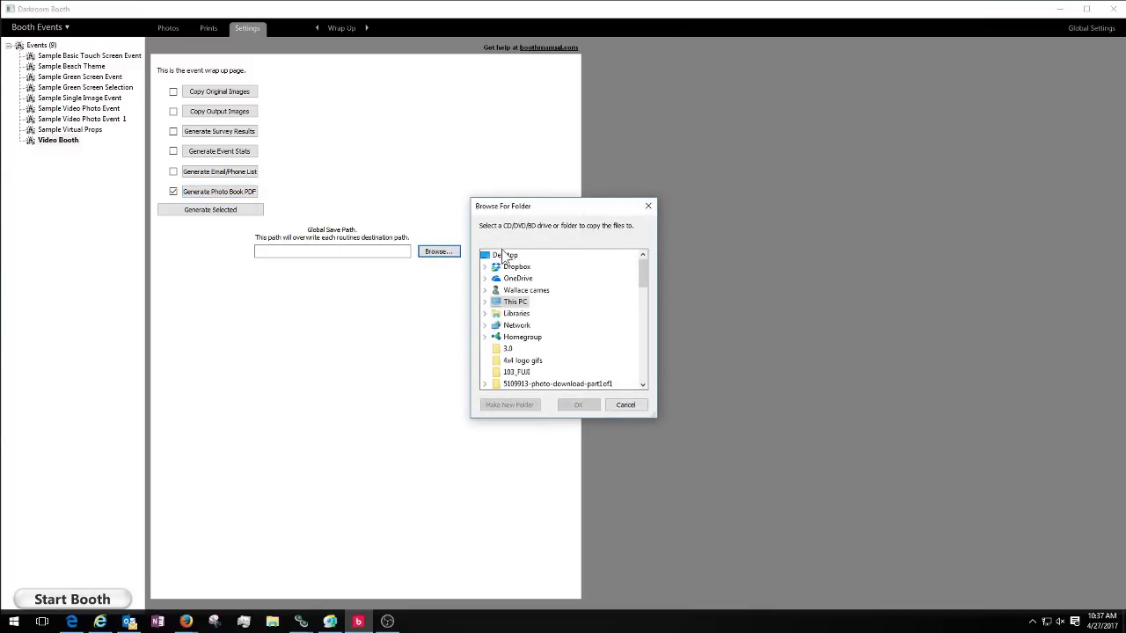
click(504, 255)
click(579, 405)
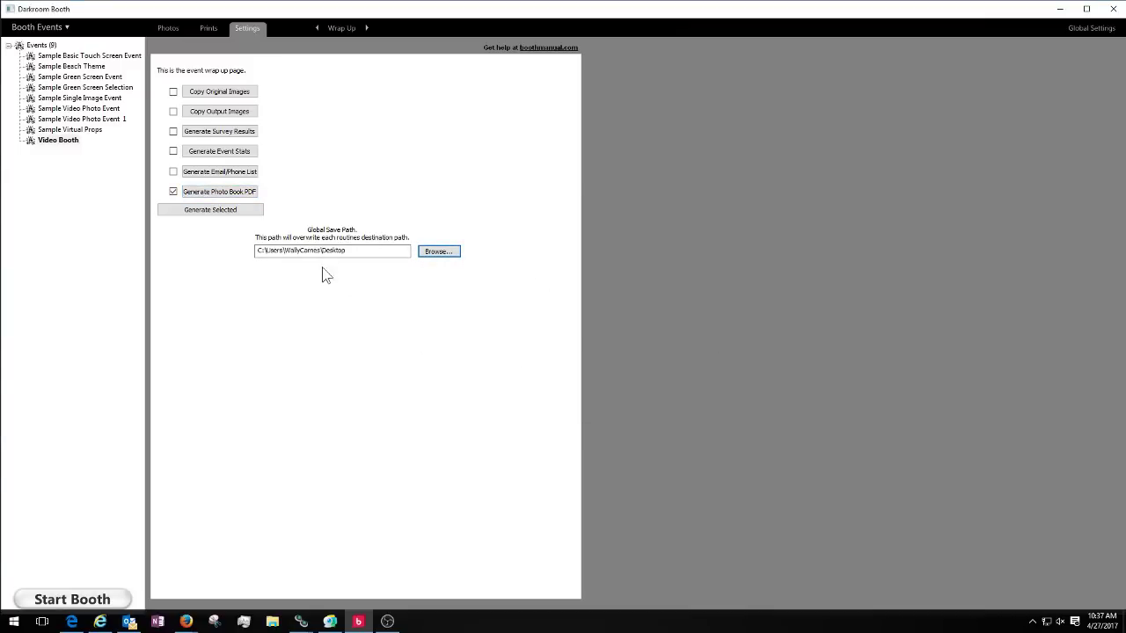
click(222, 211)
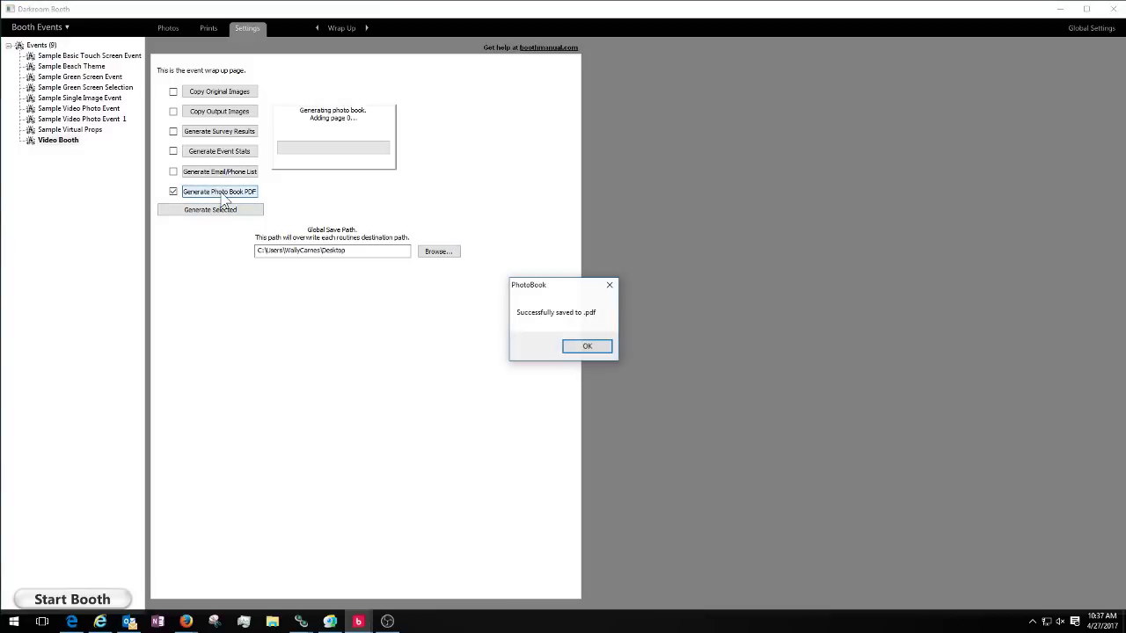
click(594, 346)
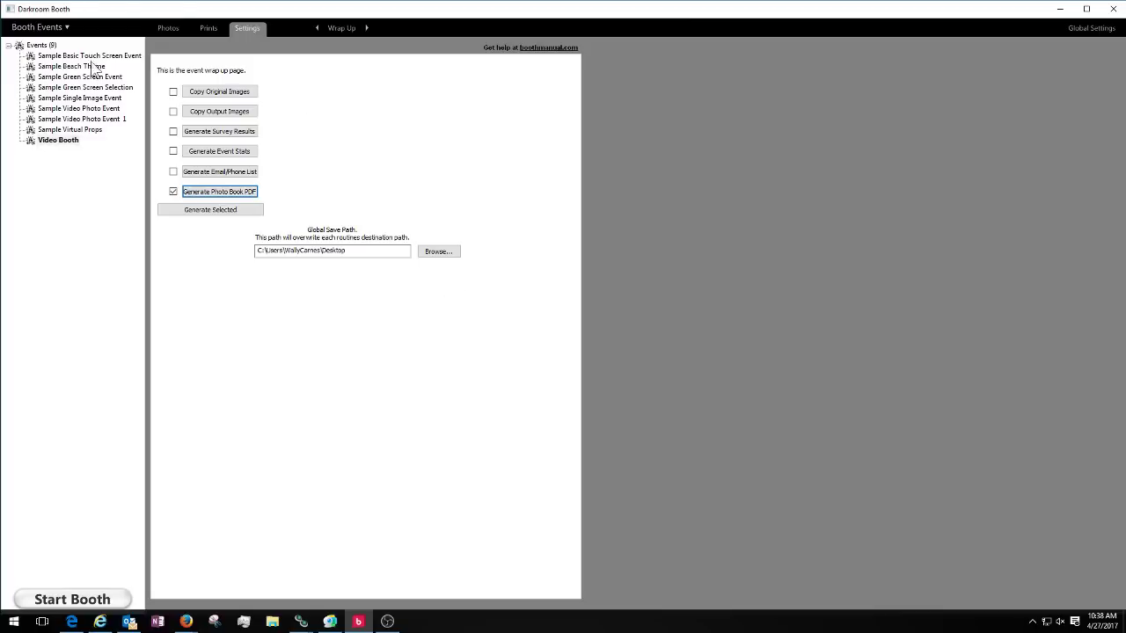
click(208, 28)
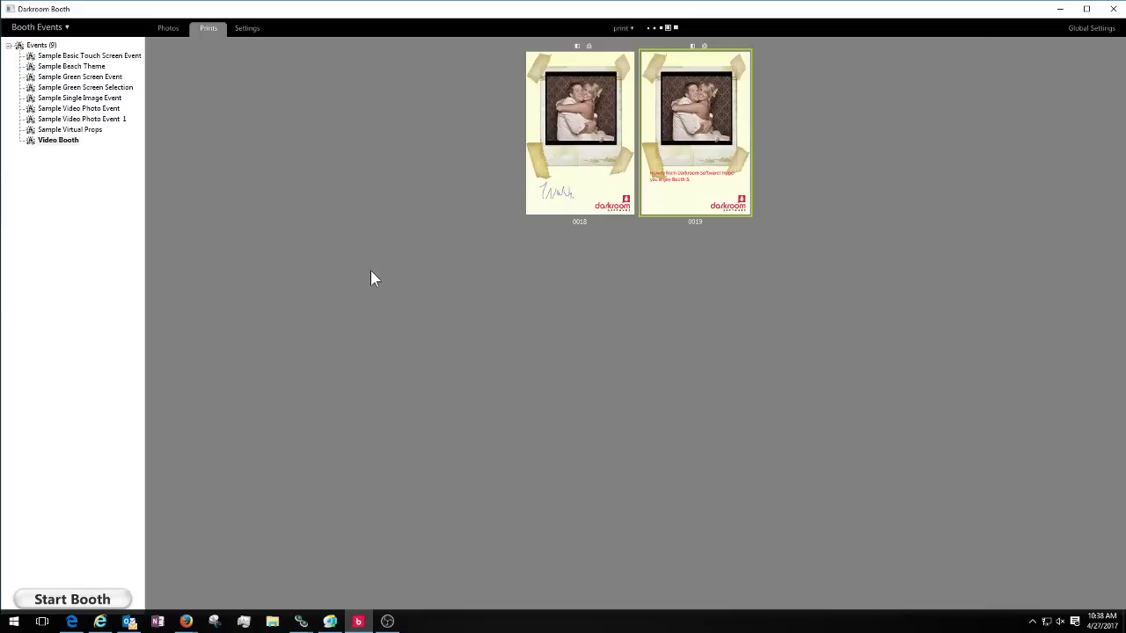
click(245, 29)
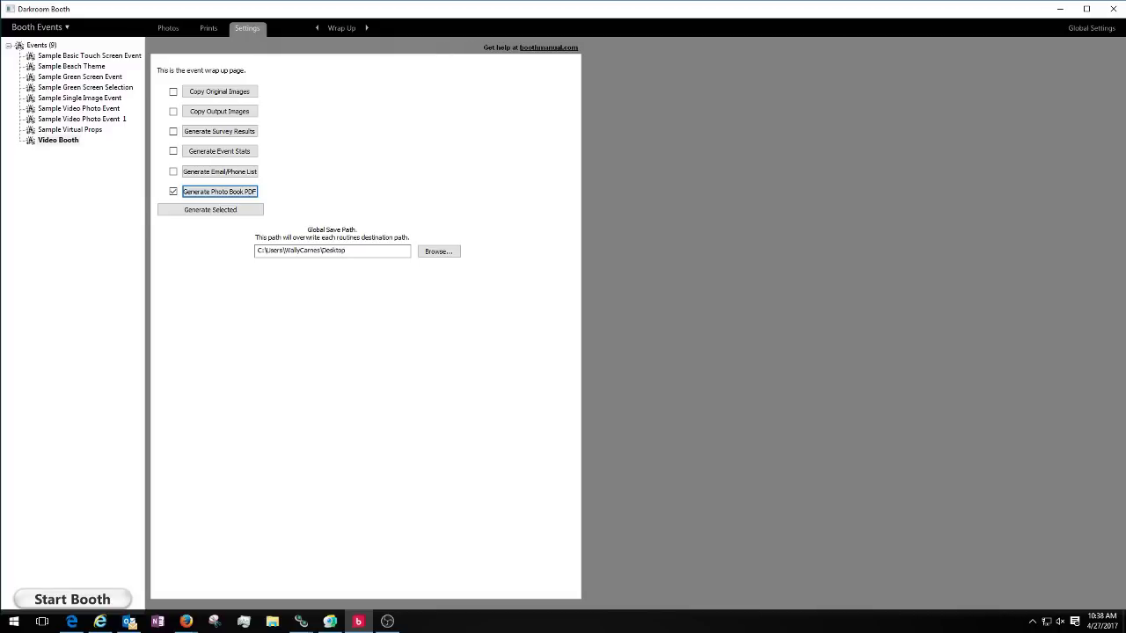
Step: In the global printer options, add a DNP DS620 printer, review its accepted print sizes, and return to the event
click(1084, 34)
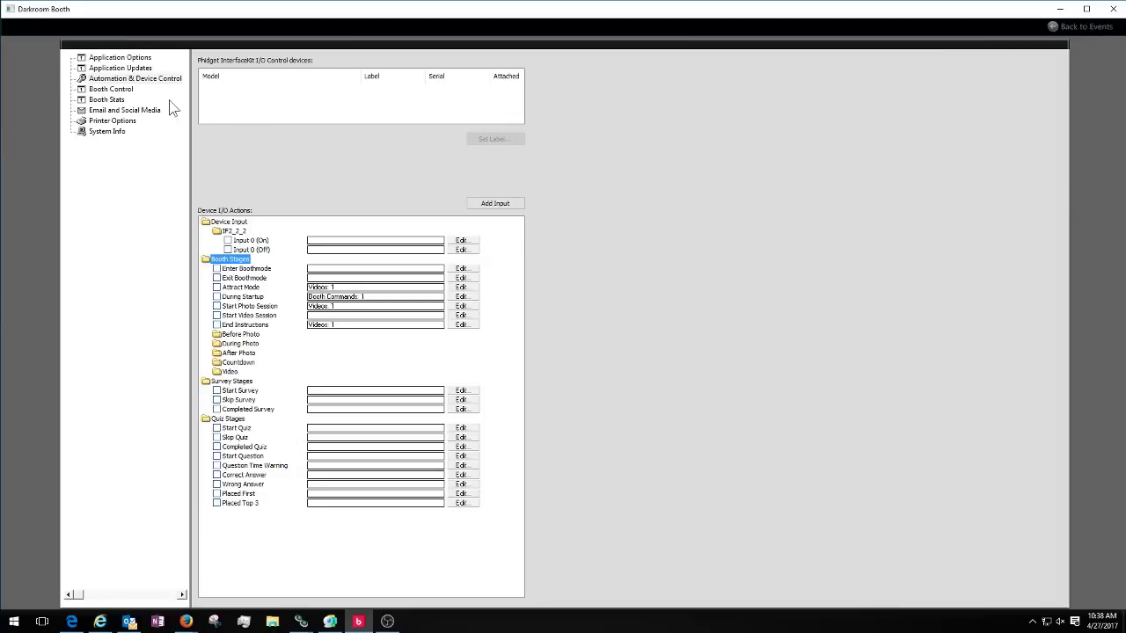
click(129, 123)
click(1094, 68)
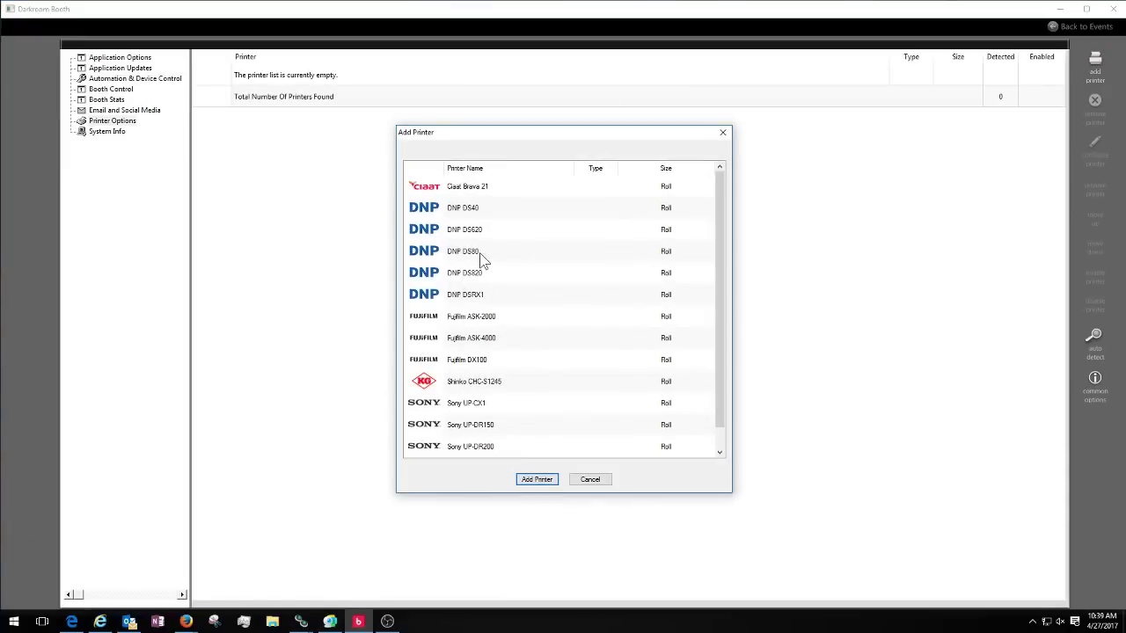
click(474, 275)
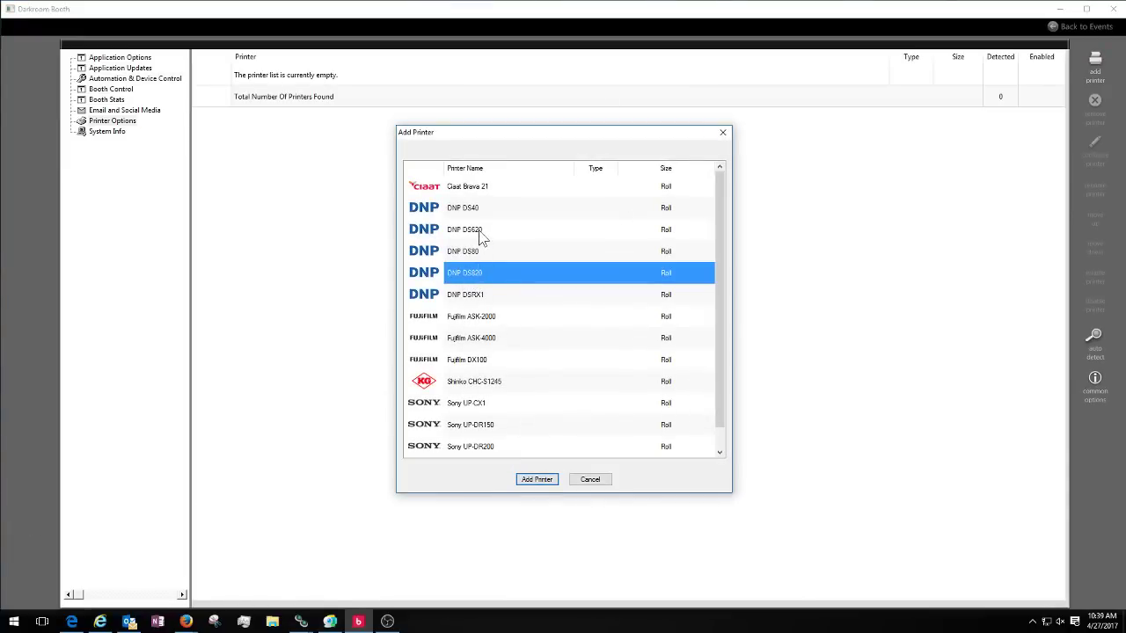
click(481, 237)
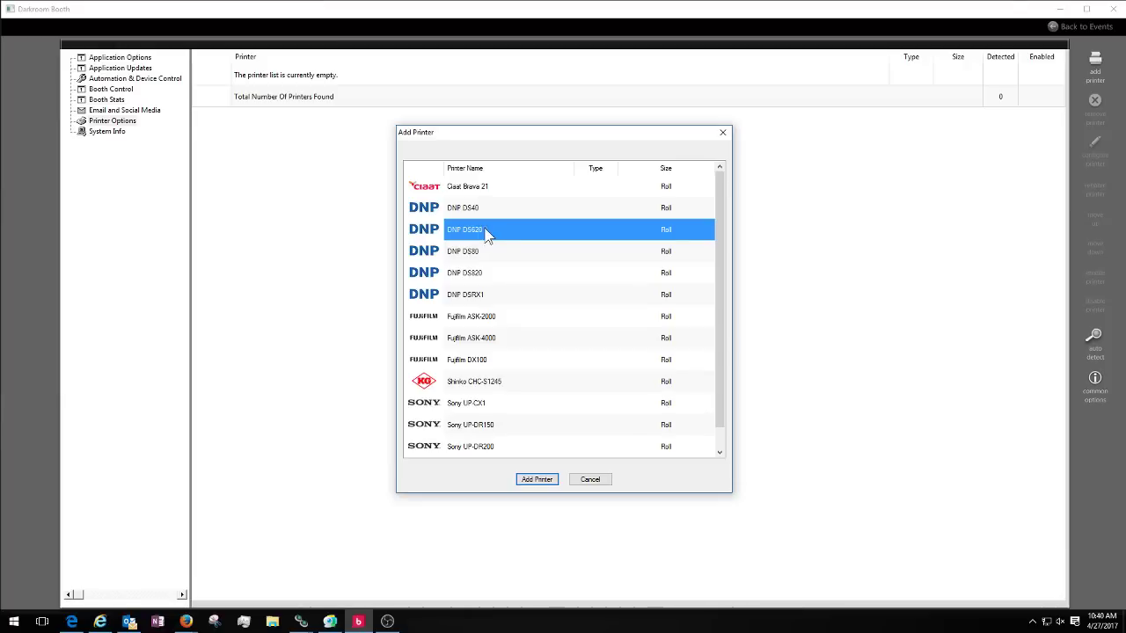
click(536, 480)
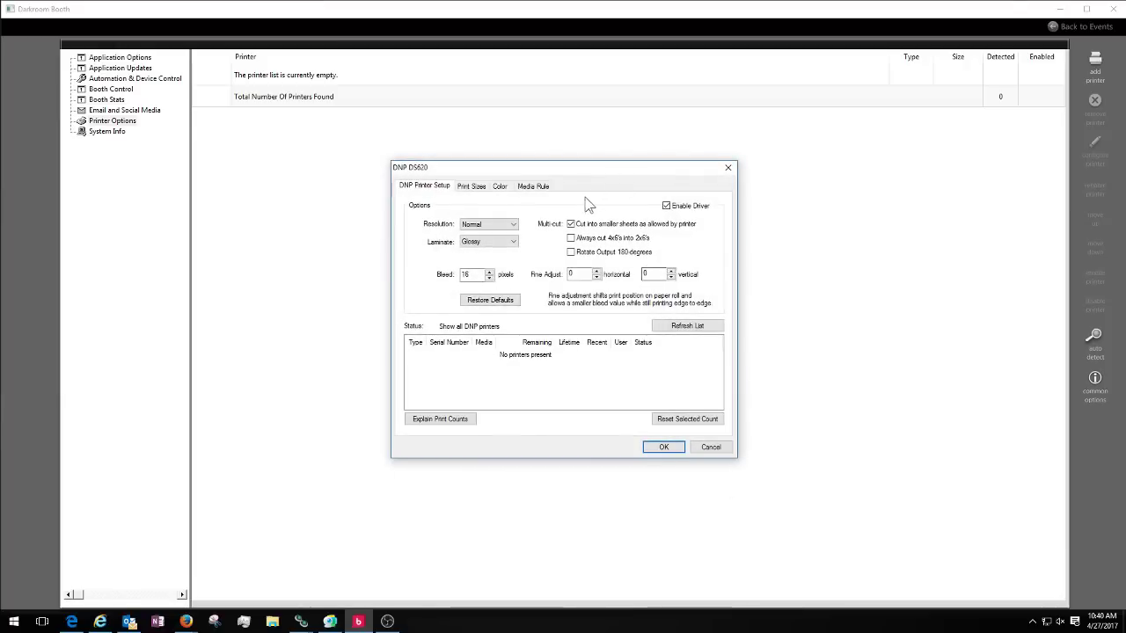
click(472, 188)
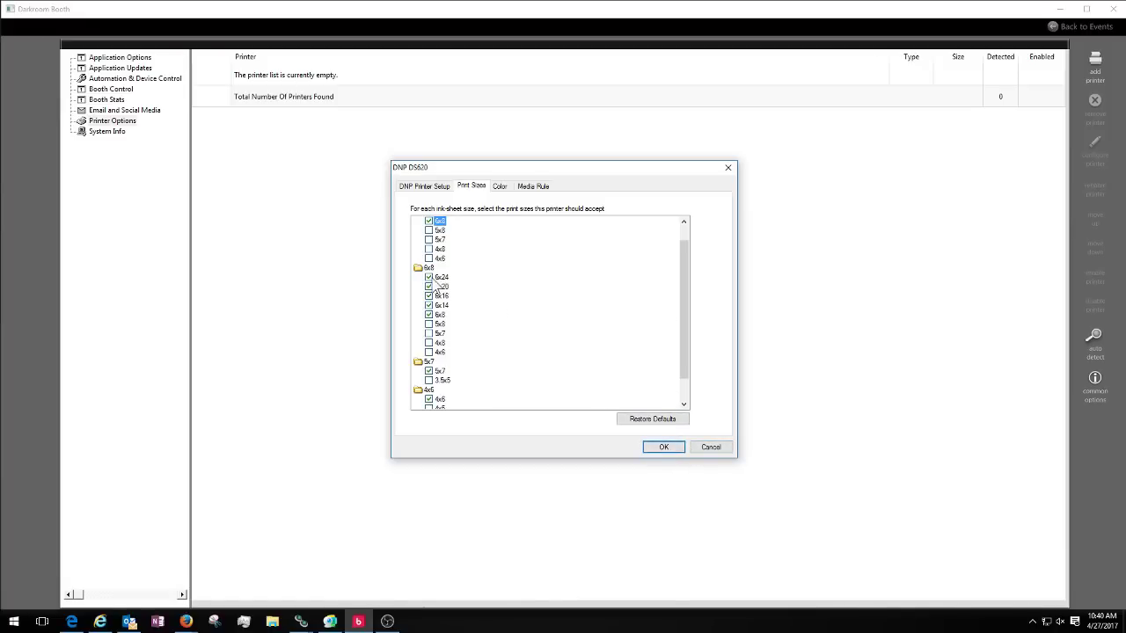
click(676, 452)
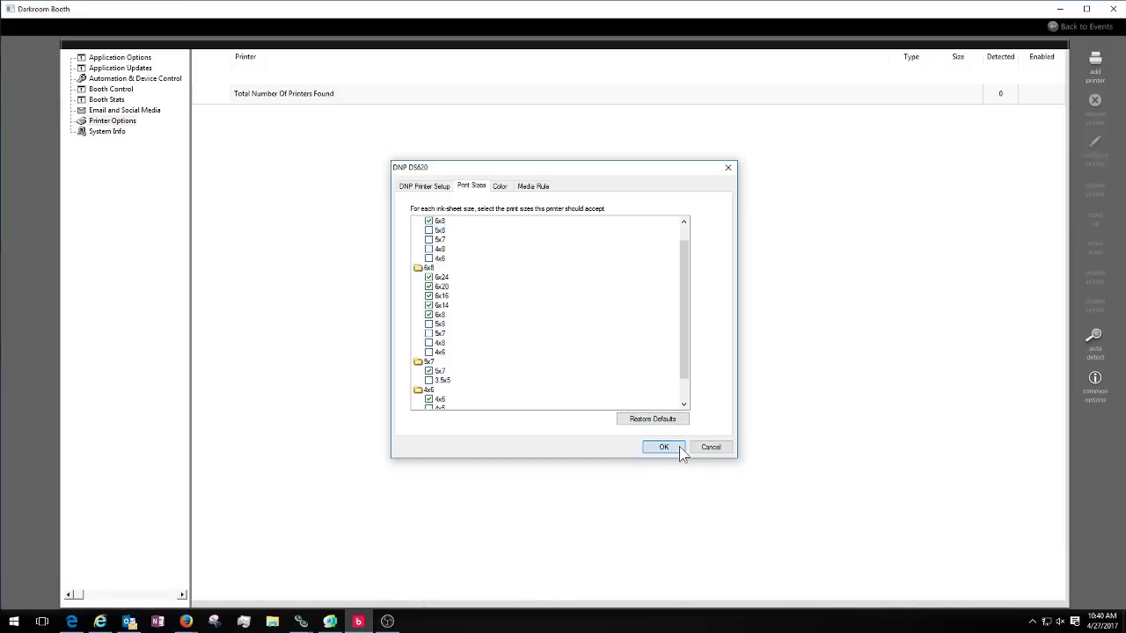
click(1066, 24)
Step: In the event's main settings, look through the available photo print sizes, including the other and 8-inch sizes
click(350, 31)
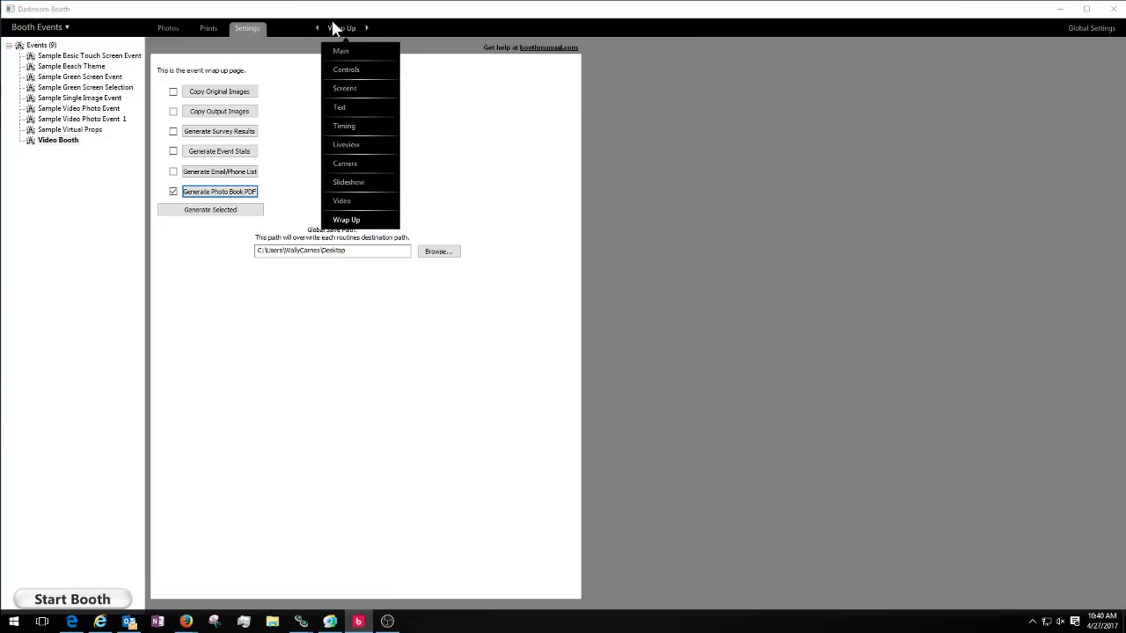
click(340, 50)
click(218, 112)
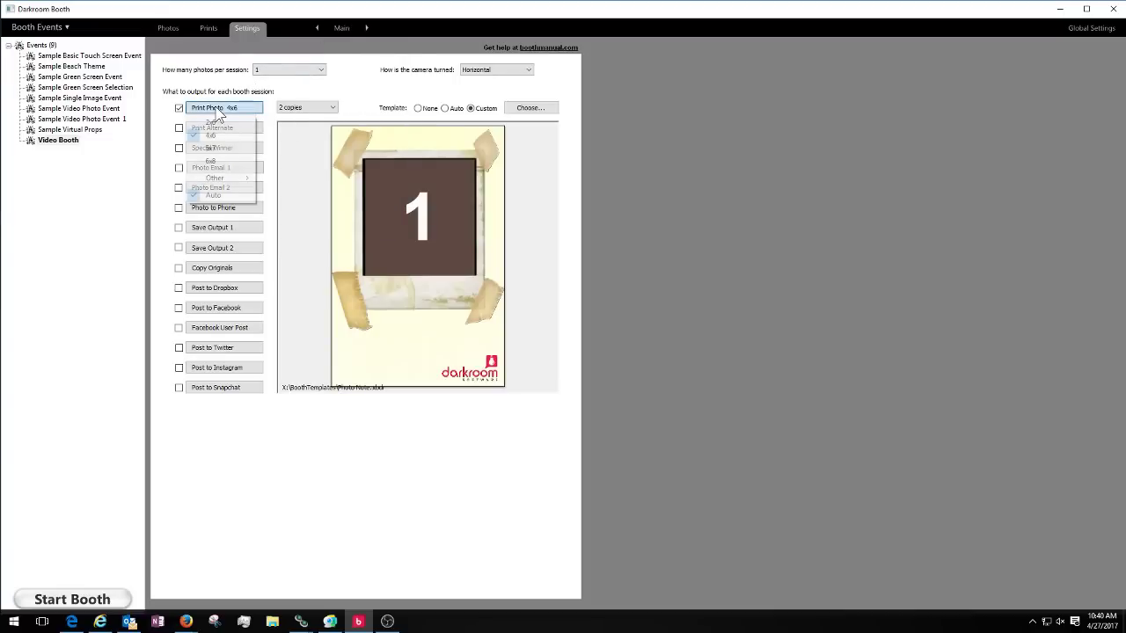
mouse_move(247, 184)
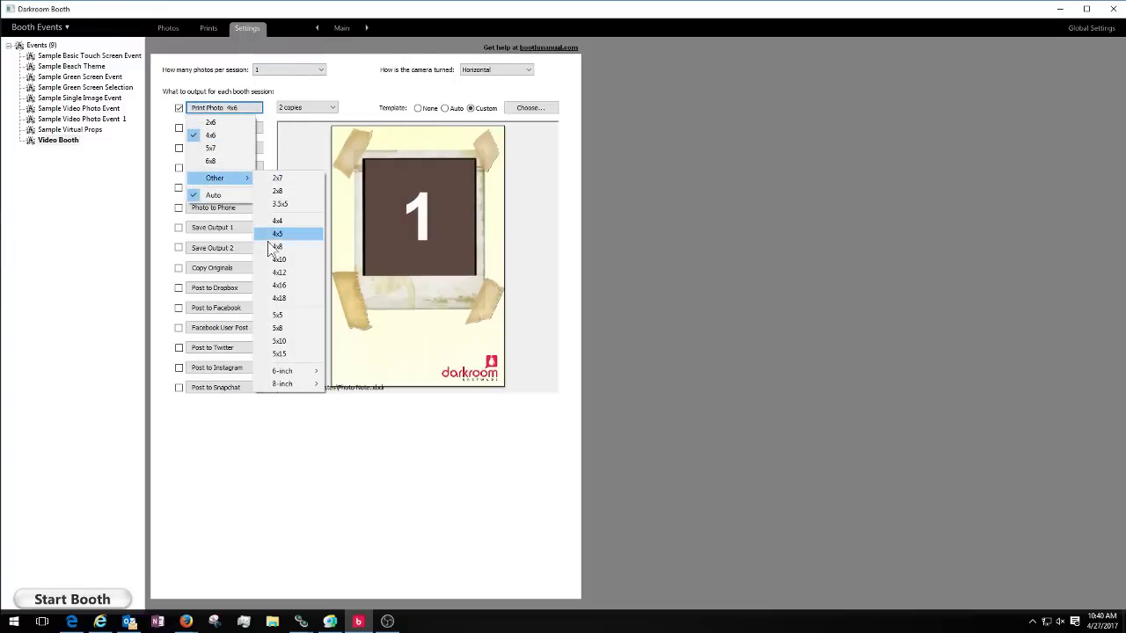
mouse_move(318, 376)
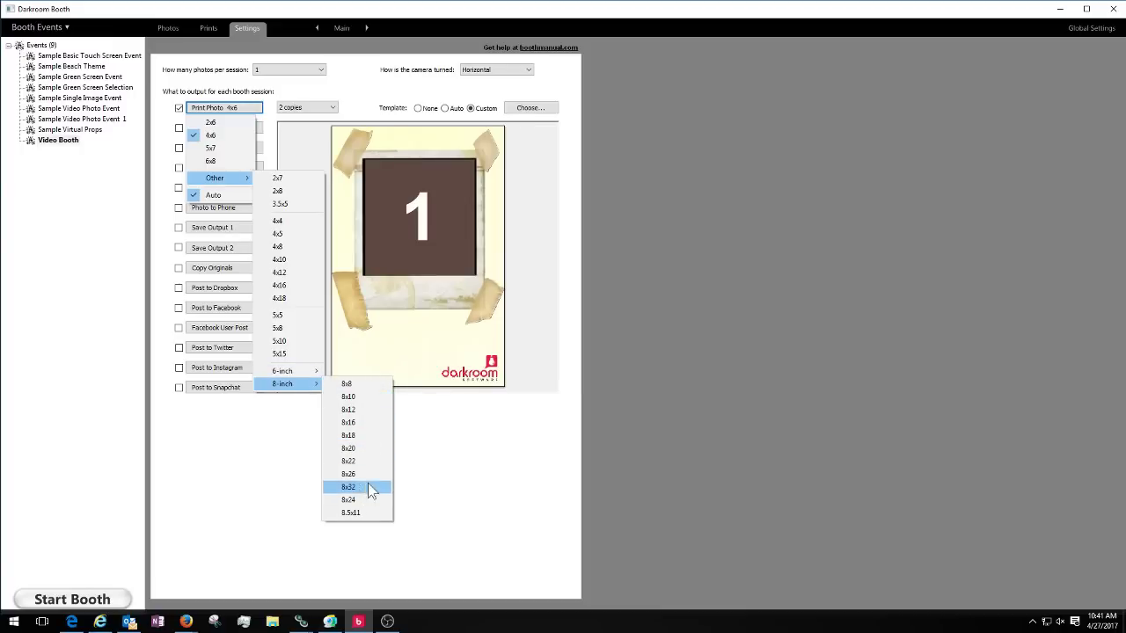
click(497, 494)
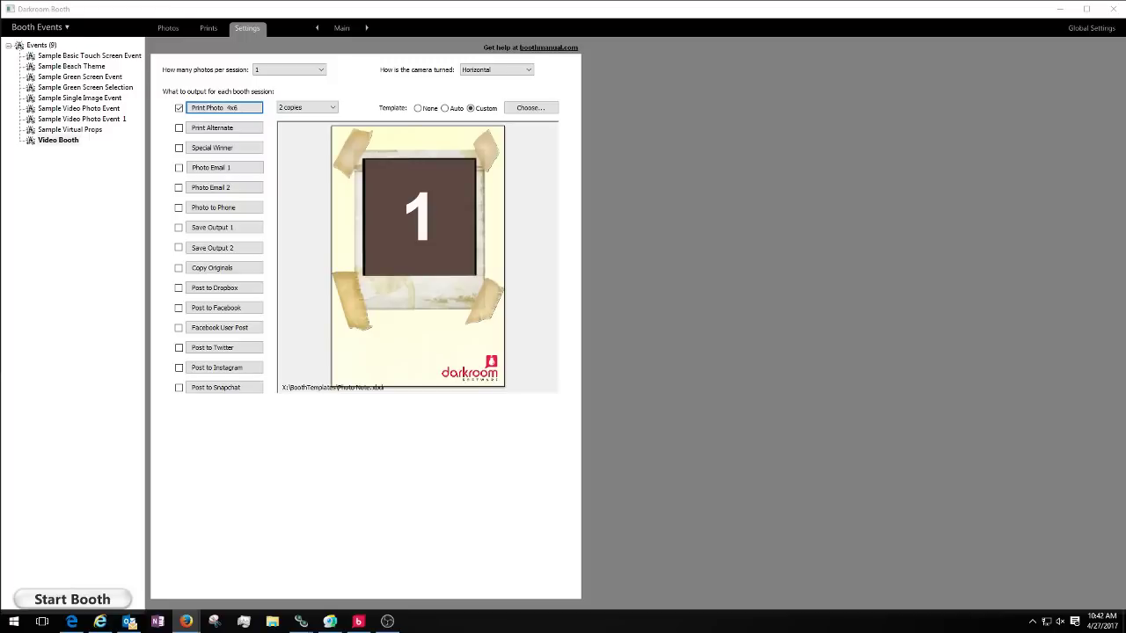
Step: Switch to the Darkroom Booth User Guide in Firefox and review the Facebook panoramic and VR 360 template sizes and post settings
drag(252, 40, 343, 37)
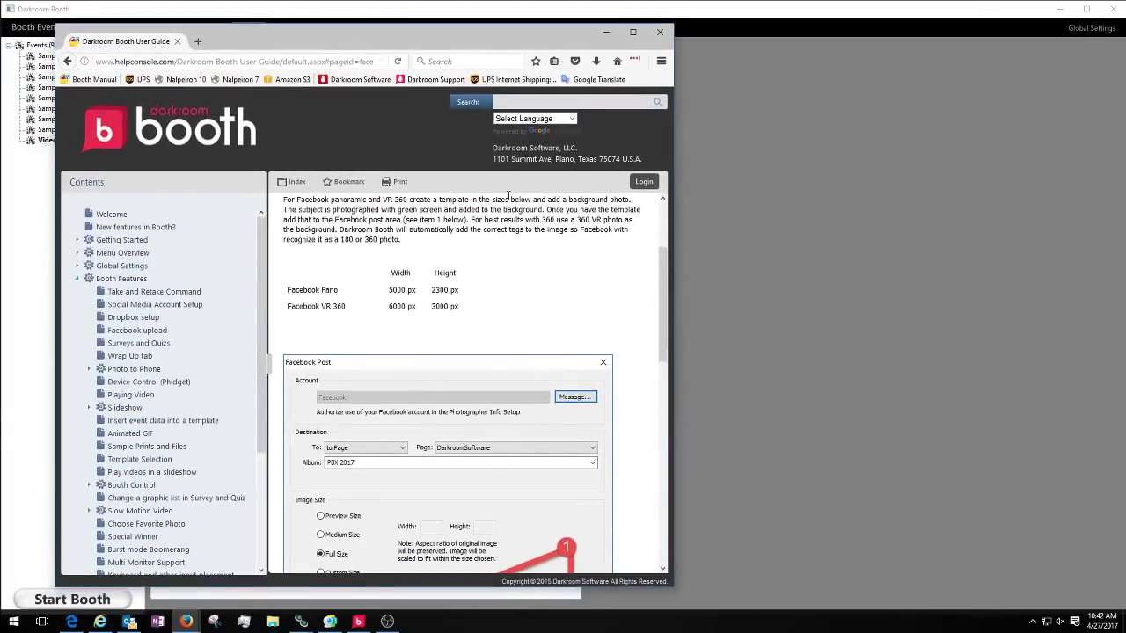
drag(674, 245, 739, 241)
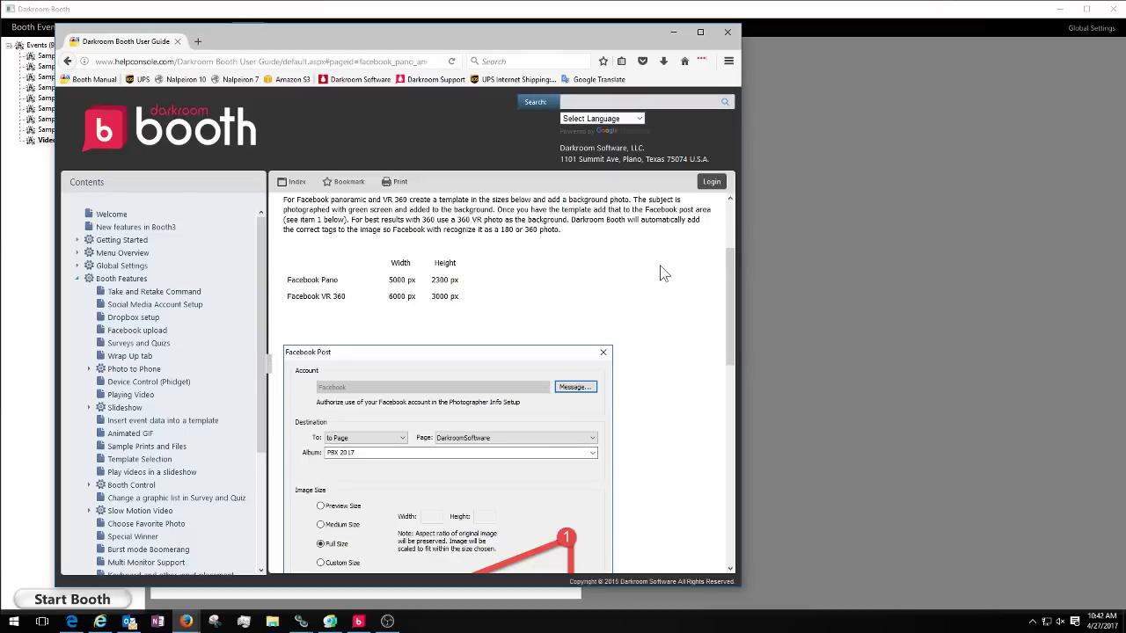
scroll(664, 274, down, 1)
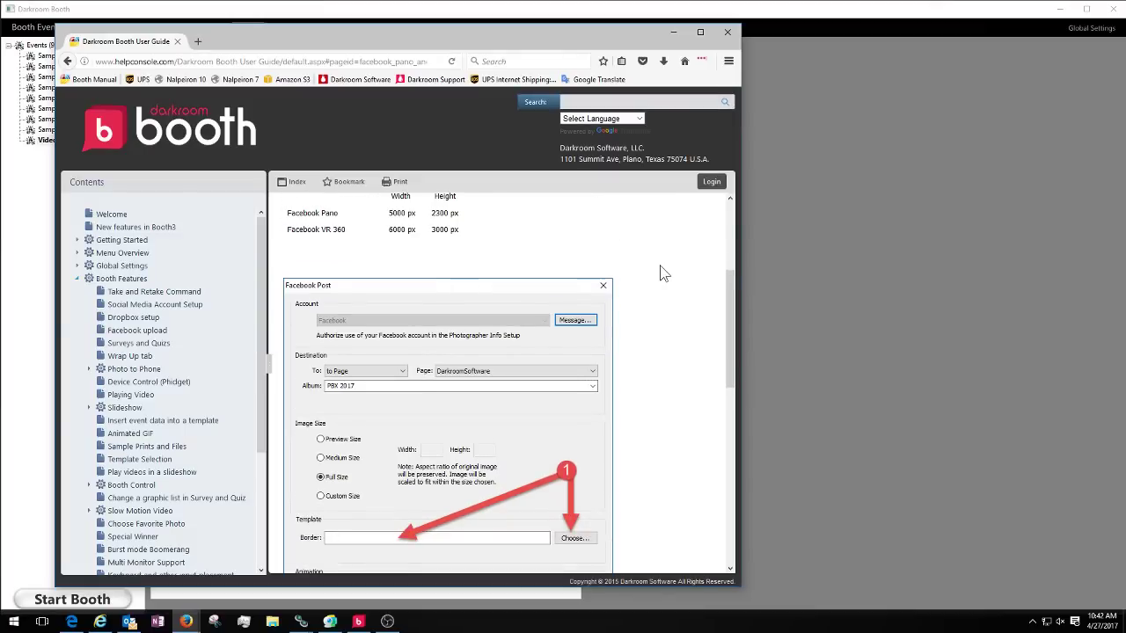
scroll(664, 274, down, 1)
scroll(662, 273, down, 2)
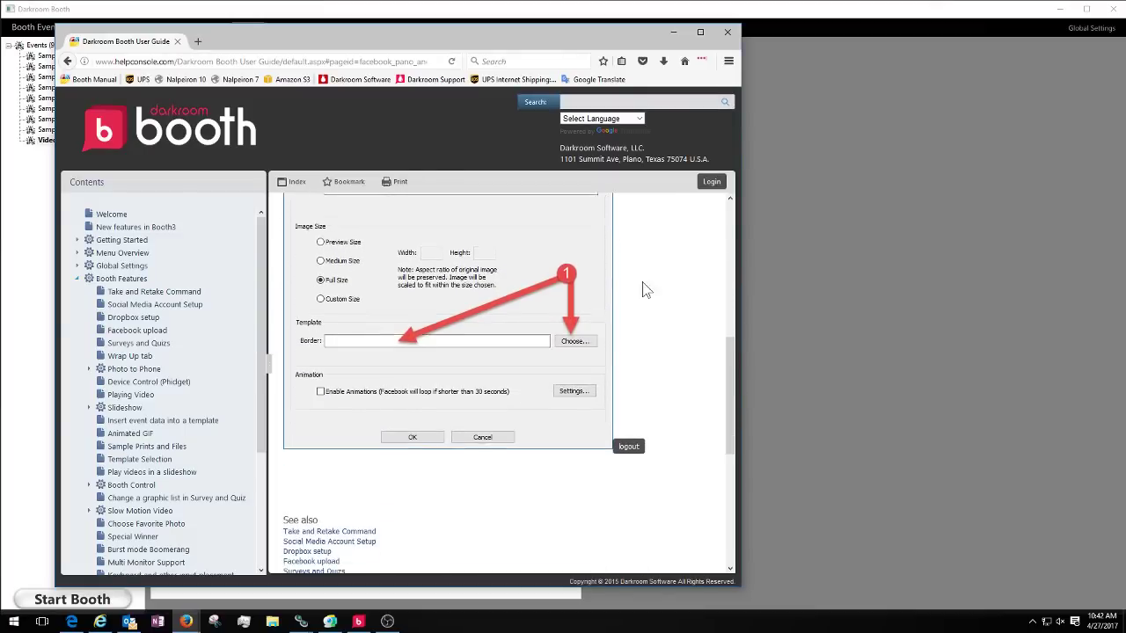
scroll(489, 343, up, 3)
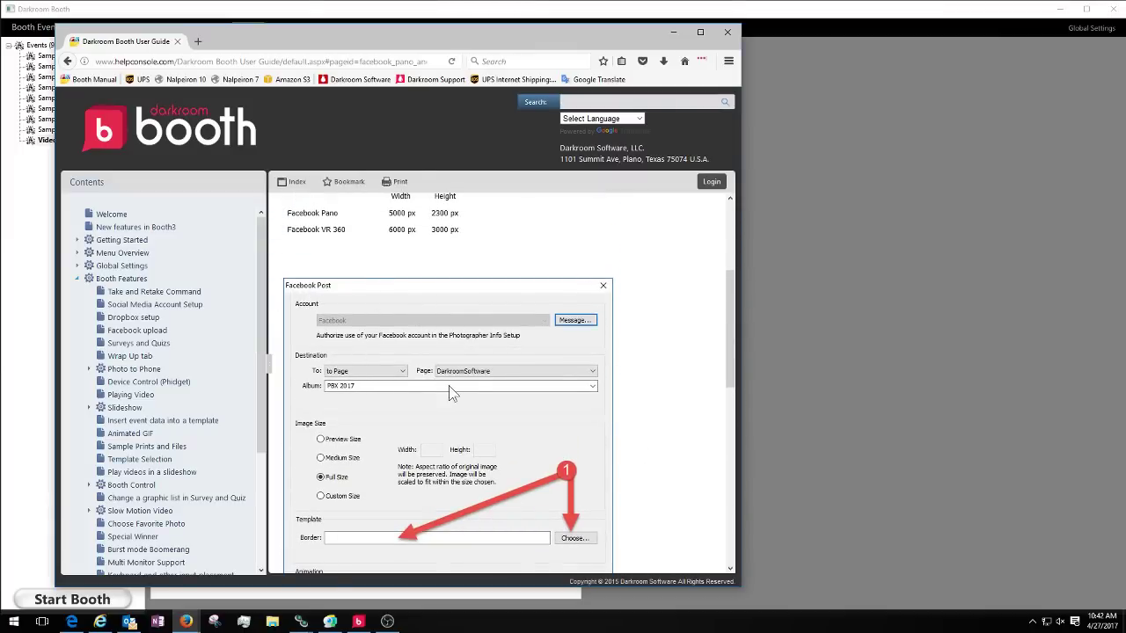
scroll(683, 390, down, 2)
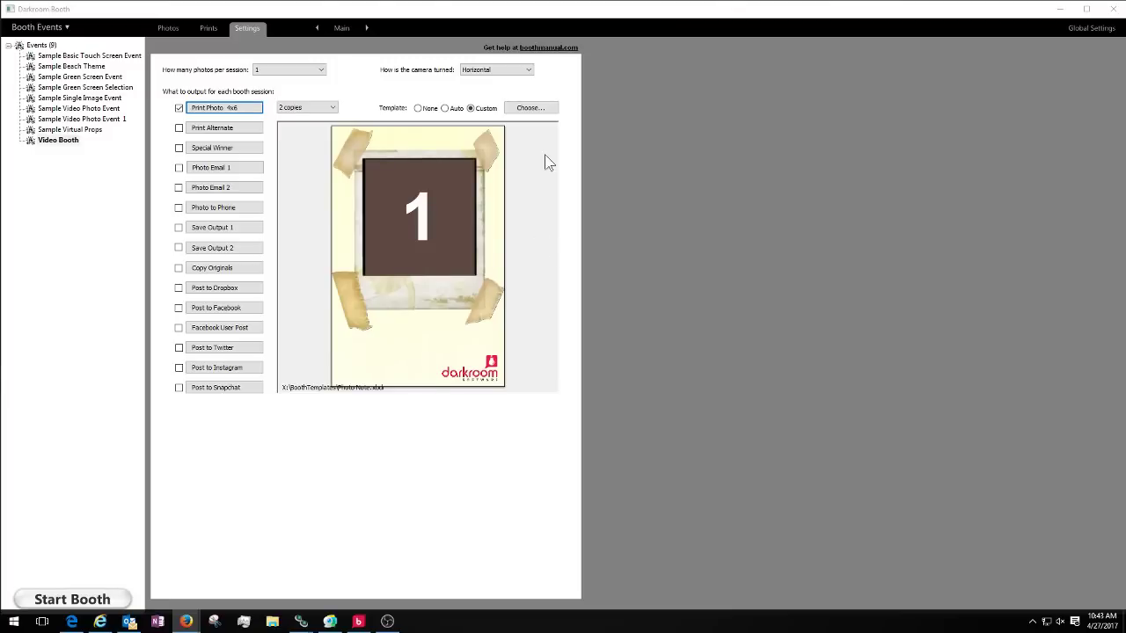
Step: Enable the survey in the event's text settings
click(343, 30)
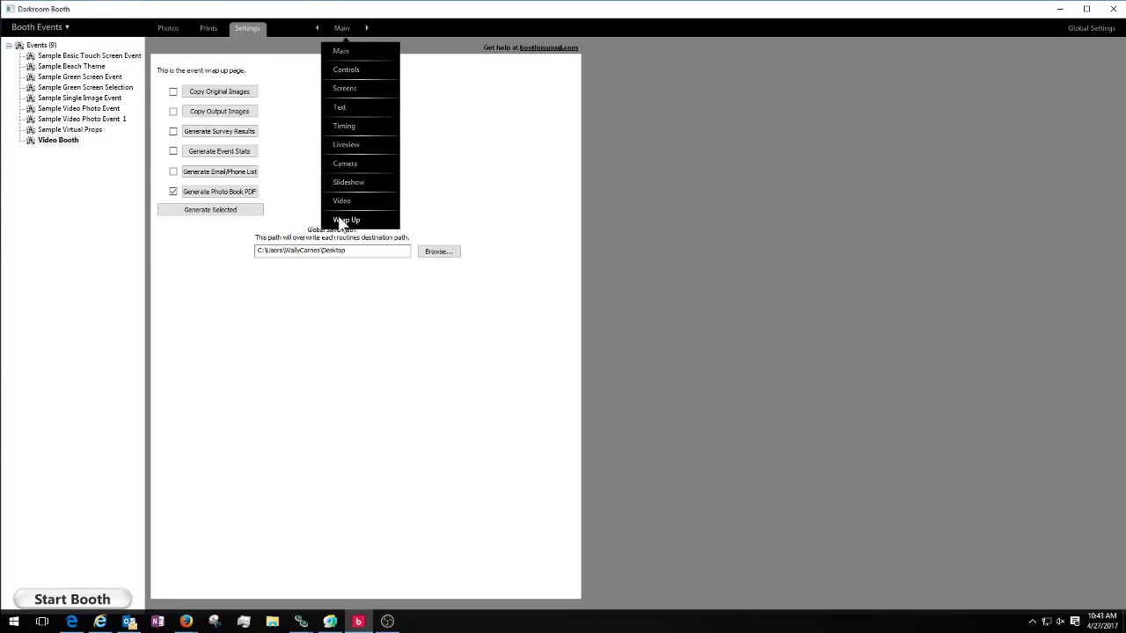
click(343, 109)
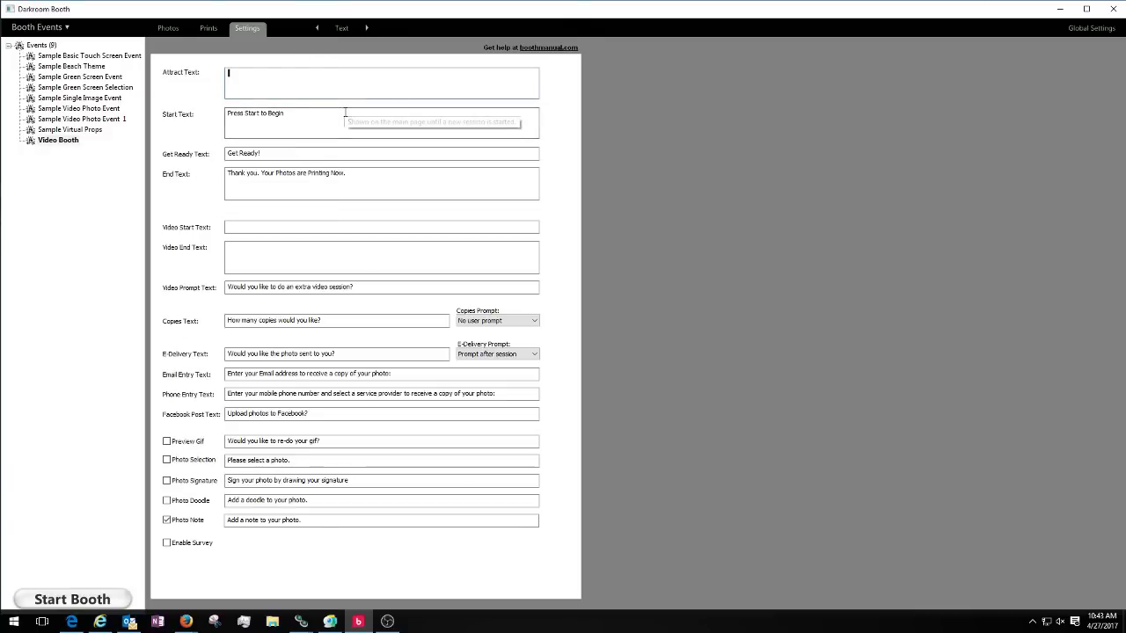
click(167, 543)
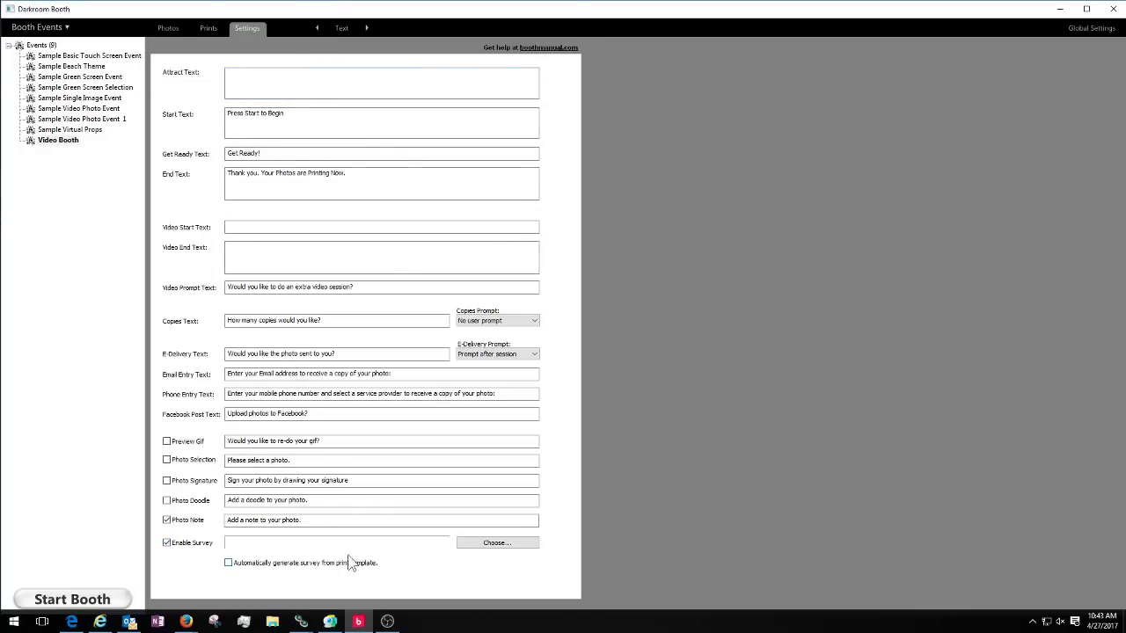
Step: Browse the event's available surveys and open the Car survey for editing
click(475, 543)
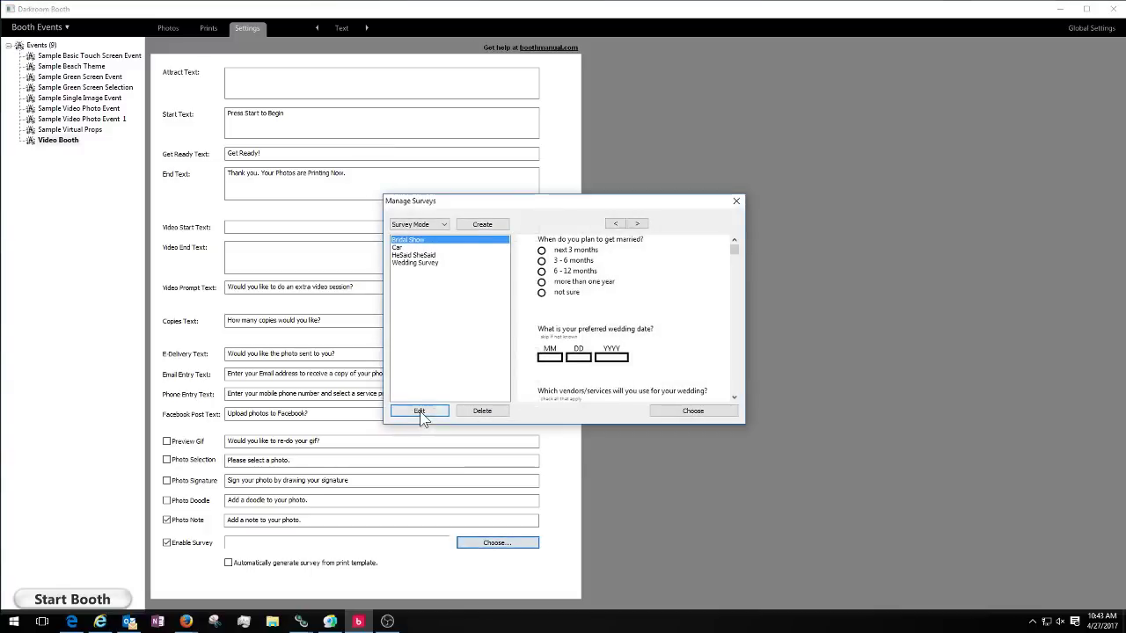
click(401, 262)
click(406, 255)
click(404, 247)
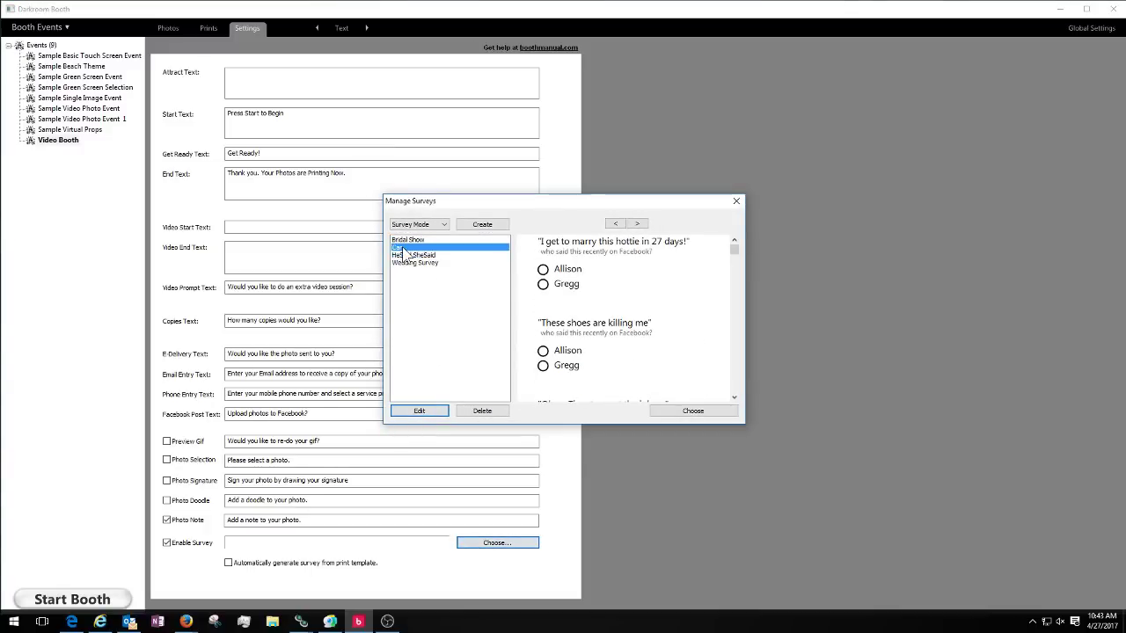
click(419, 413)
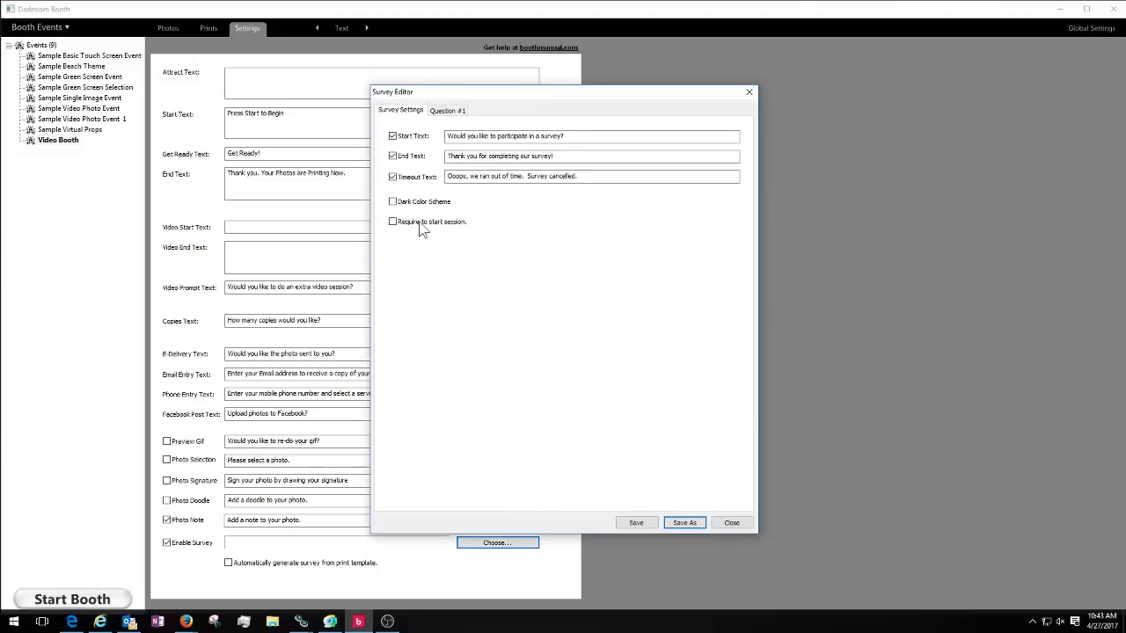
Step: Enable using the Car survey's first question response to set a template text field, and save the survey changes
click(448, 111)
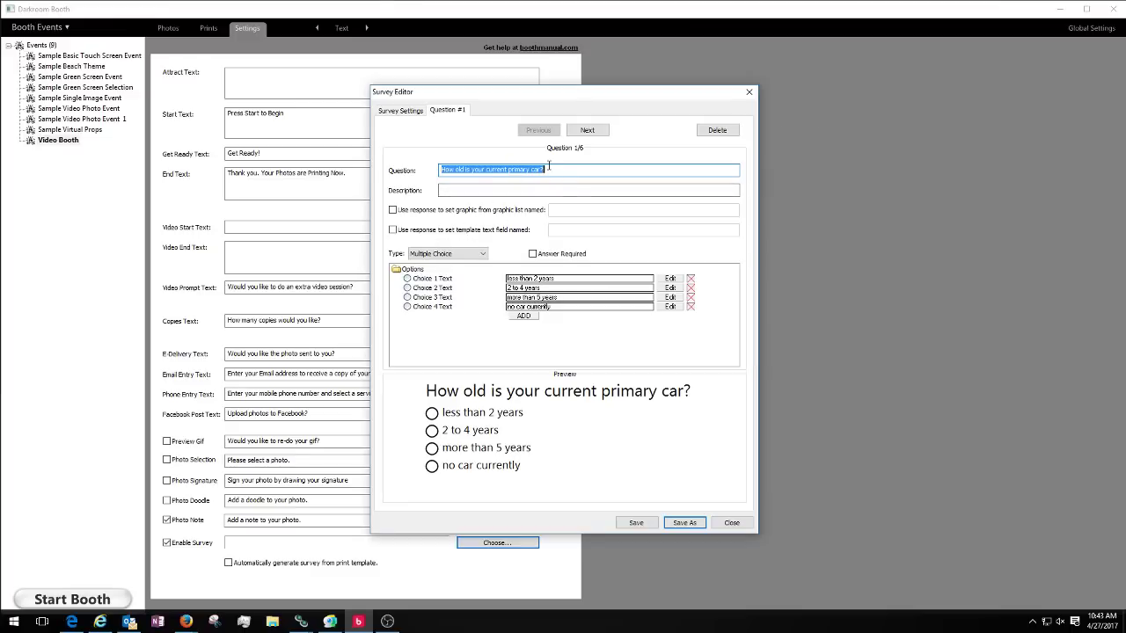
click(393, 229)
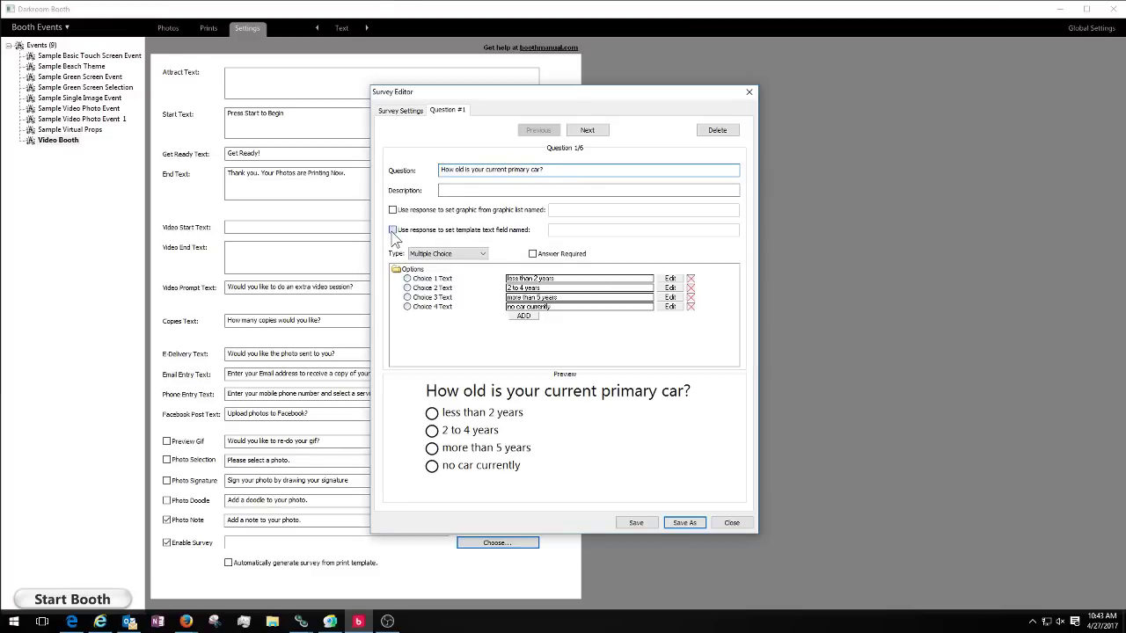
click(568, 230)
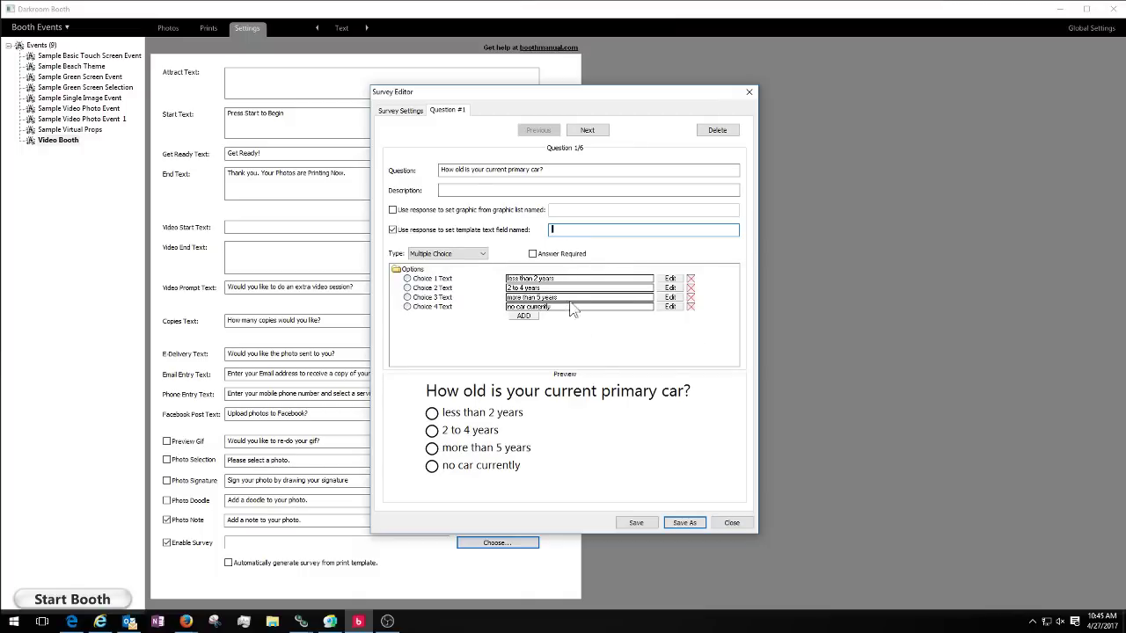
click(731, 522)
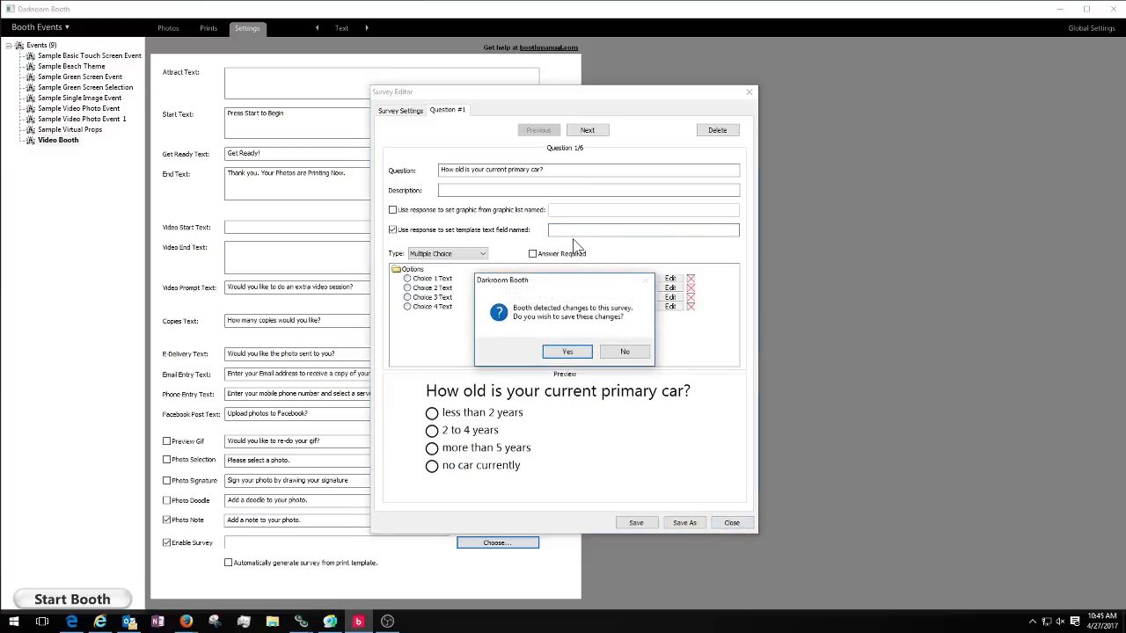
click(583, 352)
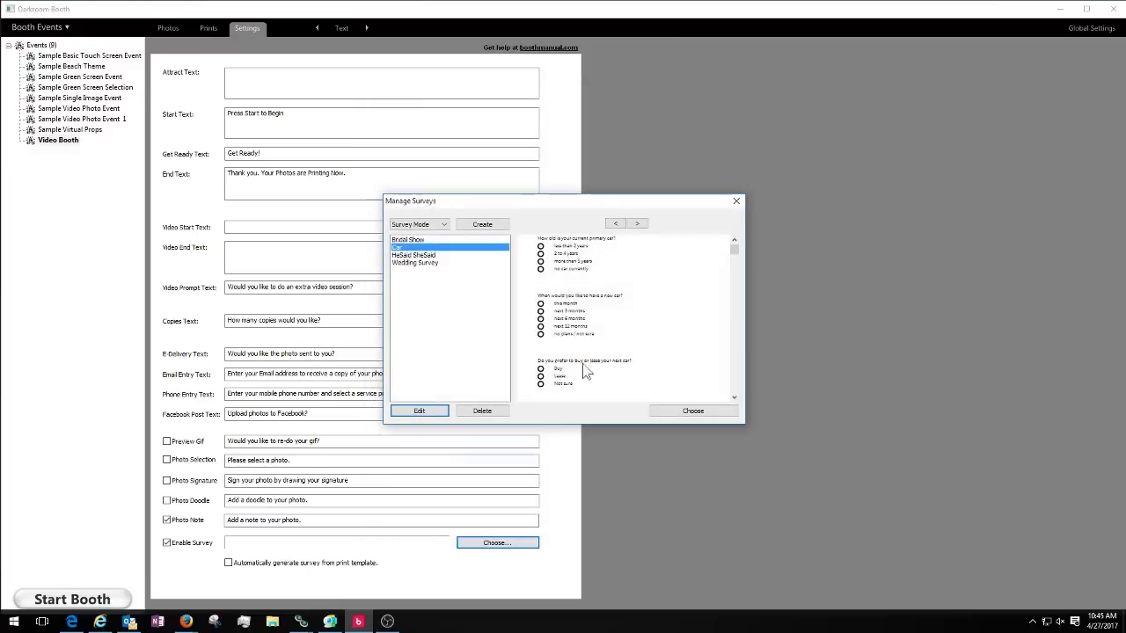
Step: Assign the Car survey to the event, reopening and closing the survey manager once
click(674, 414)
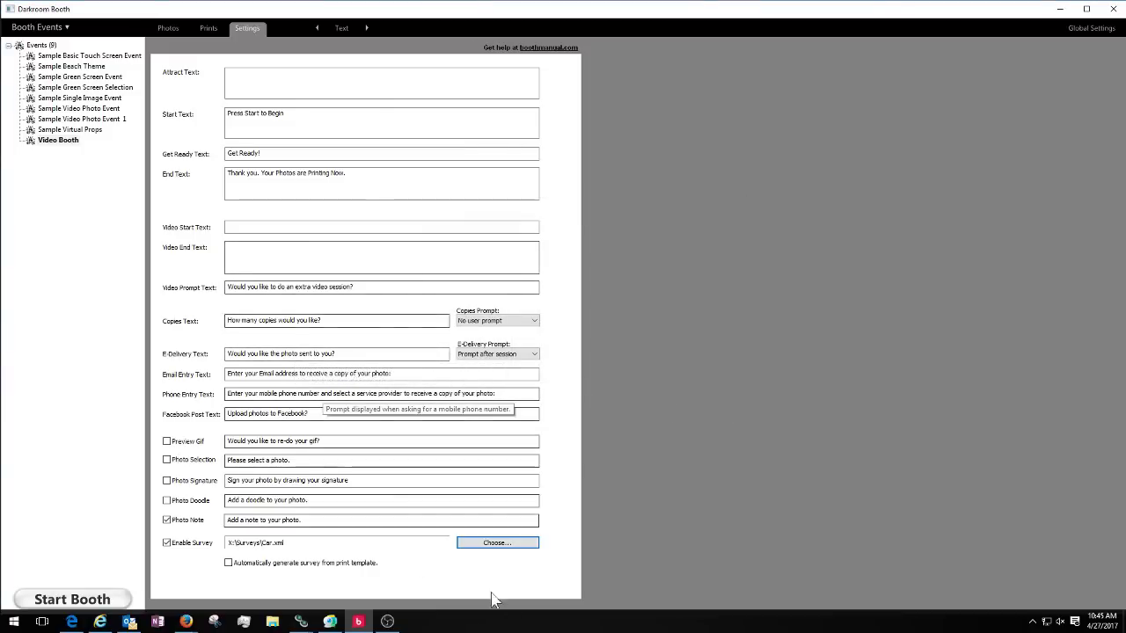
click(492, 542)
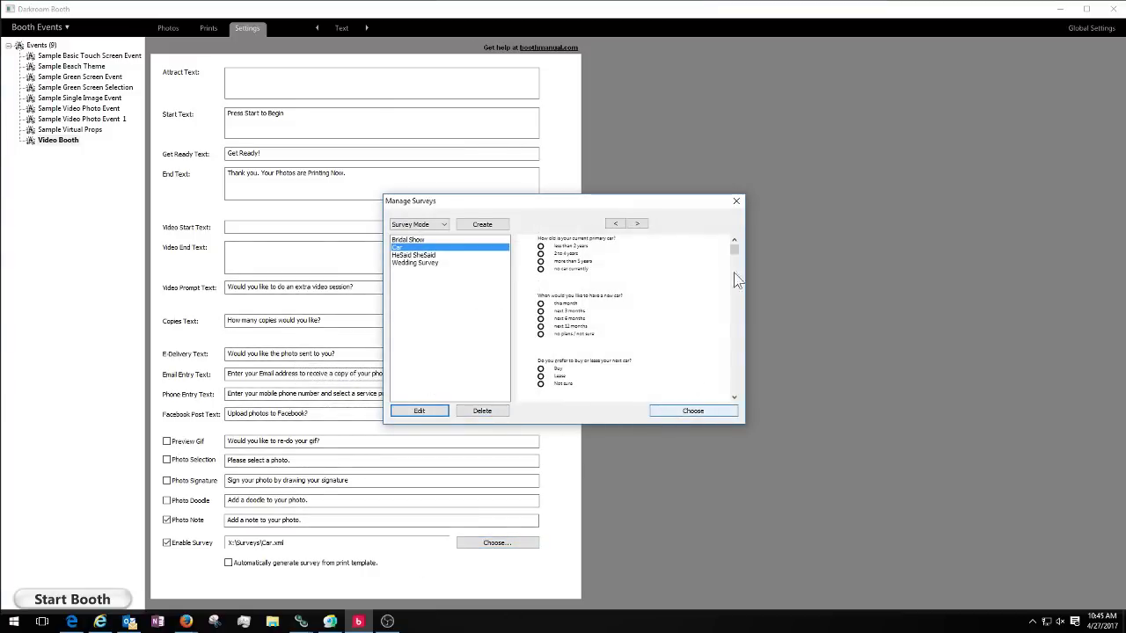
click(736, 202)
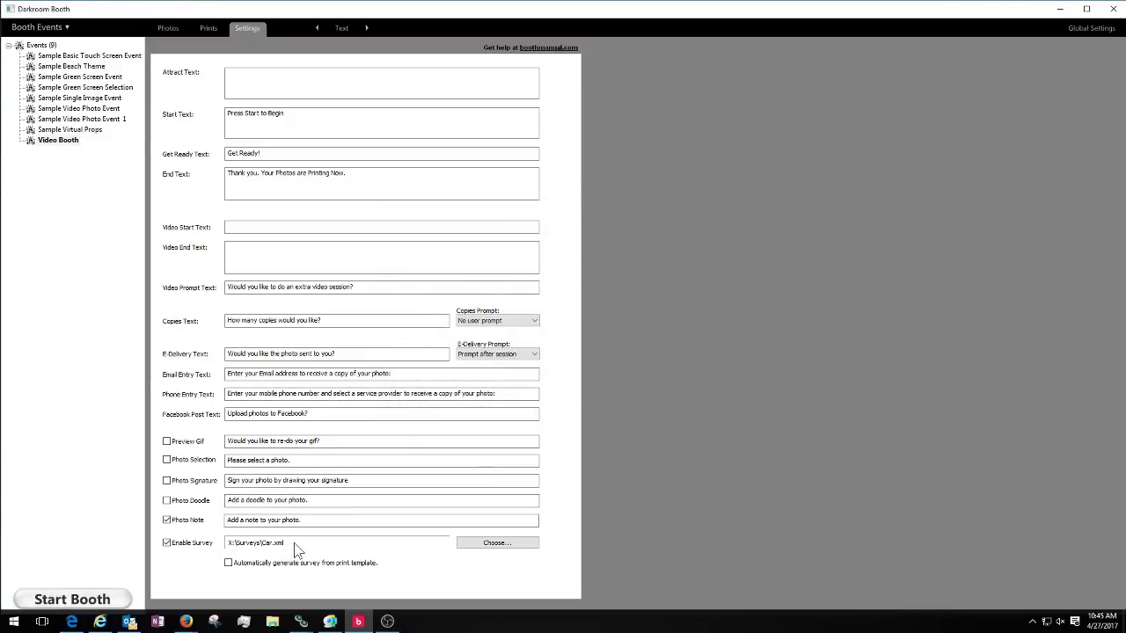
Step: Toggle the event's survey off and on, and set it to generate automatically from the print template
click(166, 542)
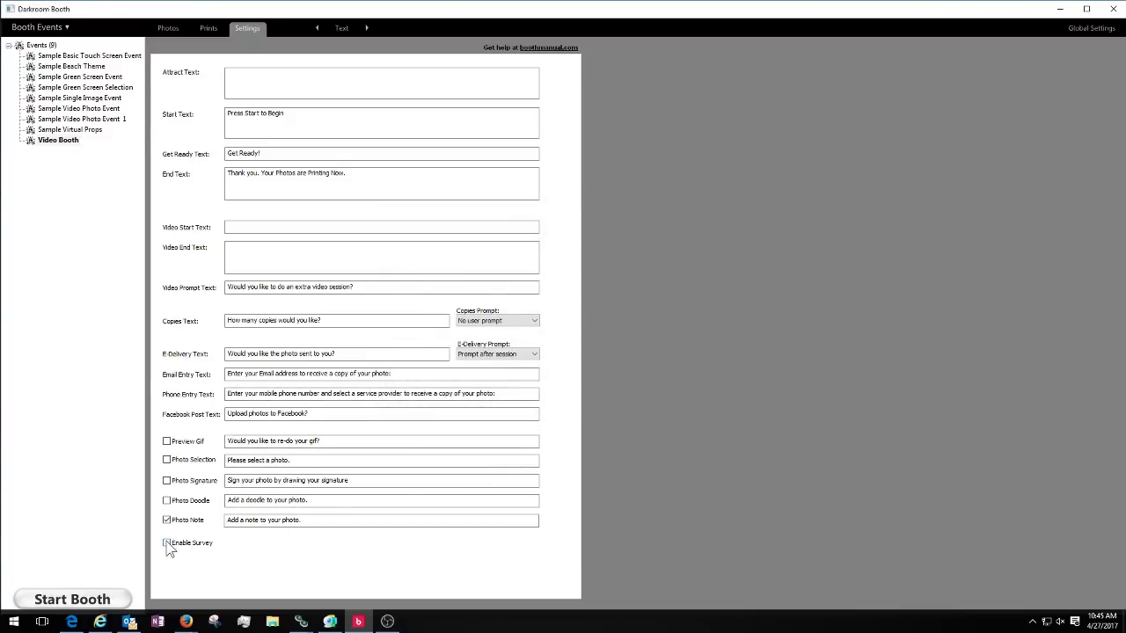
click(166, 542)
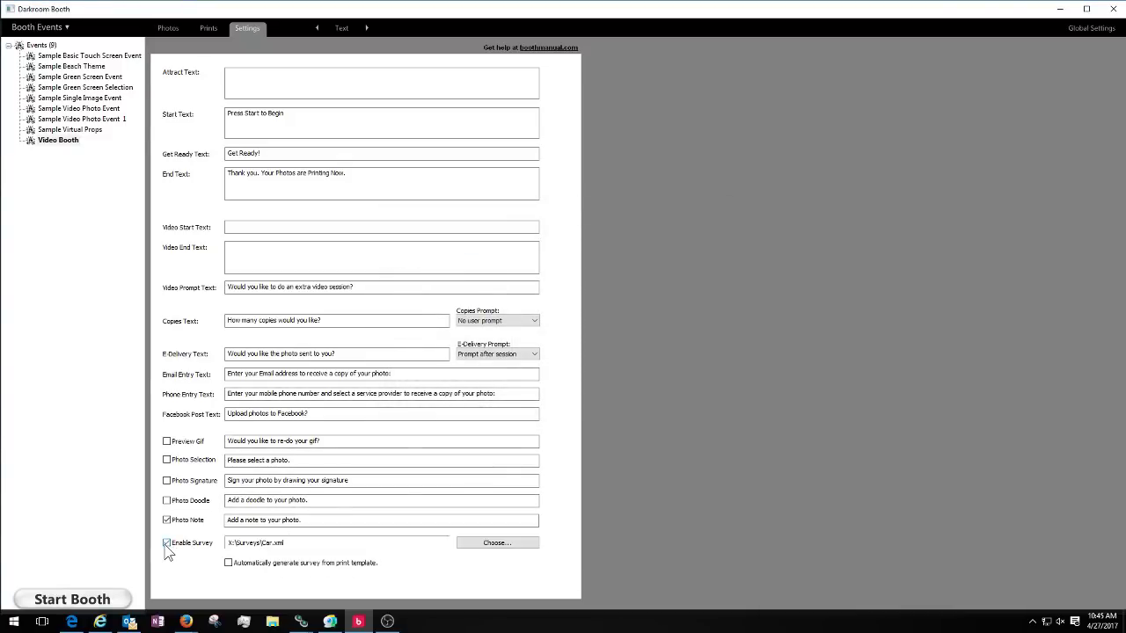
click(229, 563)
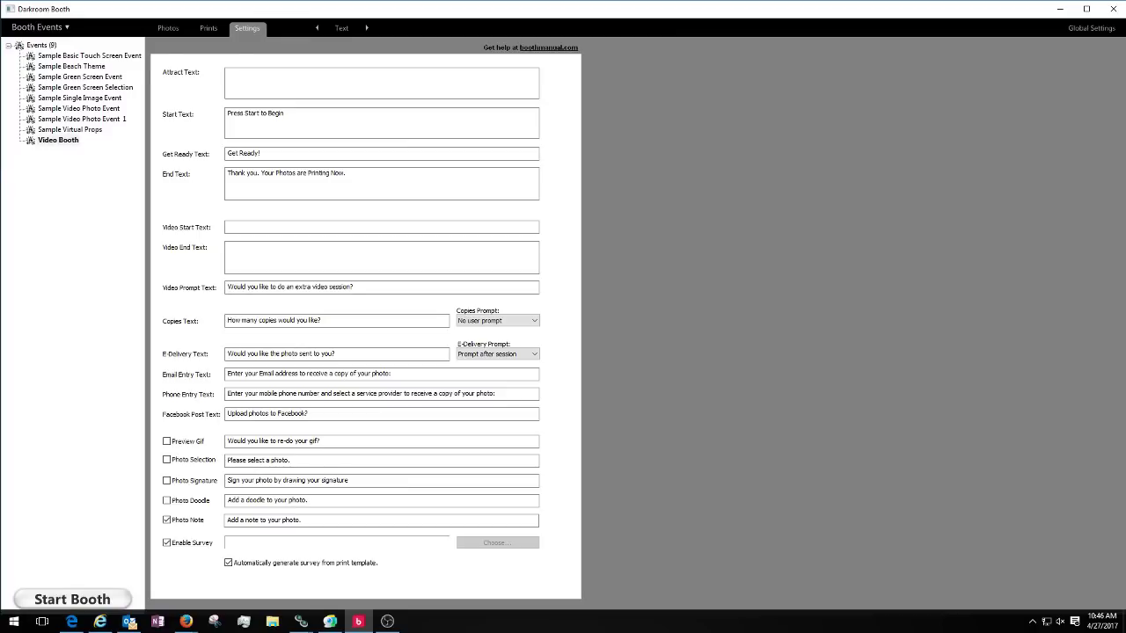
Step: Examine the Facebook User Post options in the event's main settings, including image size, template and animation, without changing them
click(344, 27)
click(352, 53)
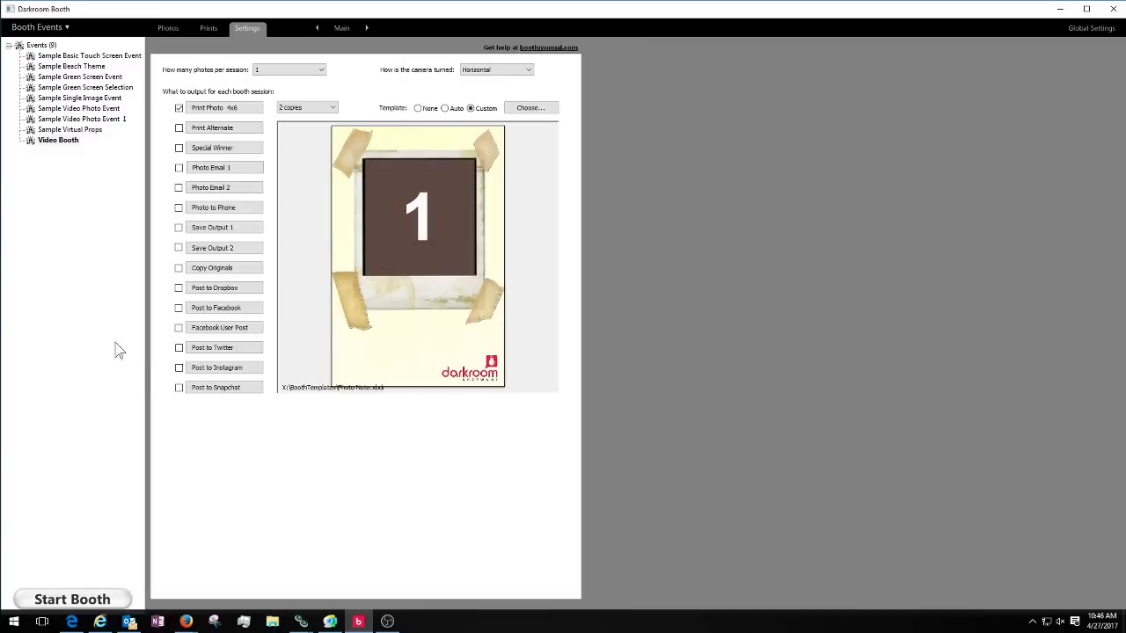
click(227, 332)
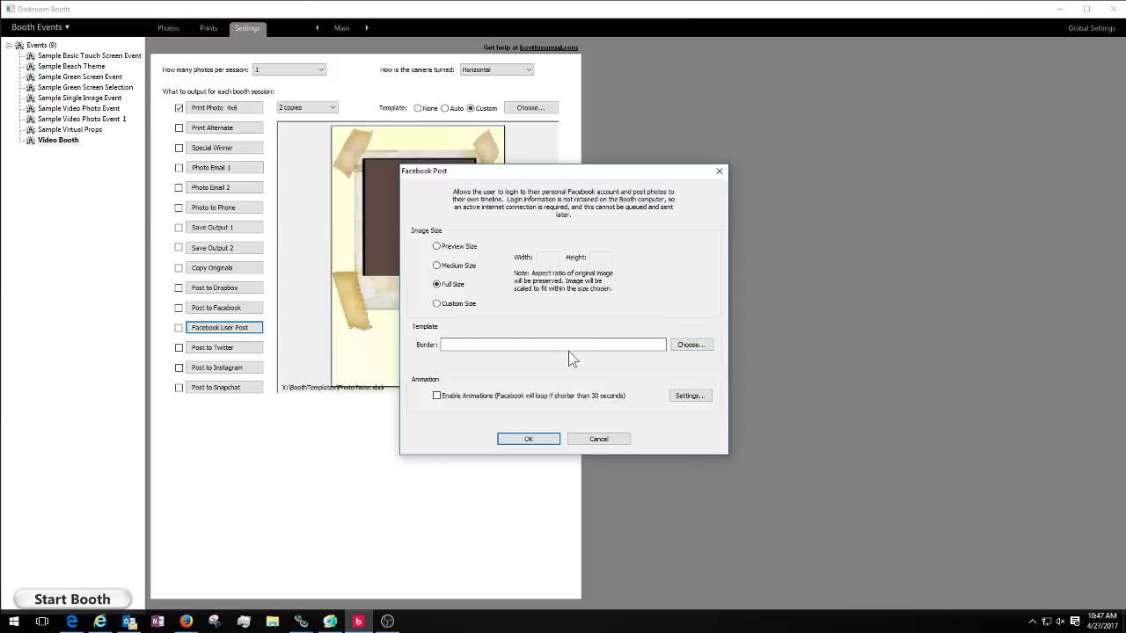
click(618, 438)
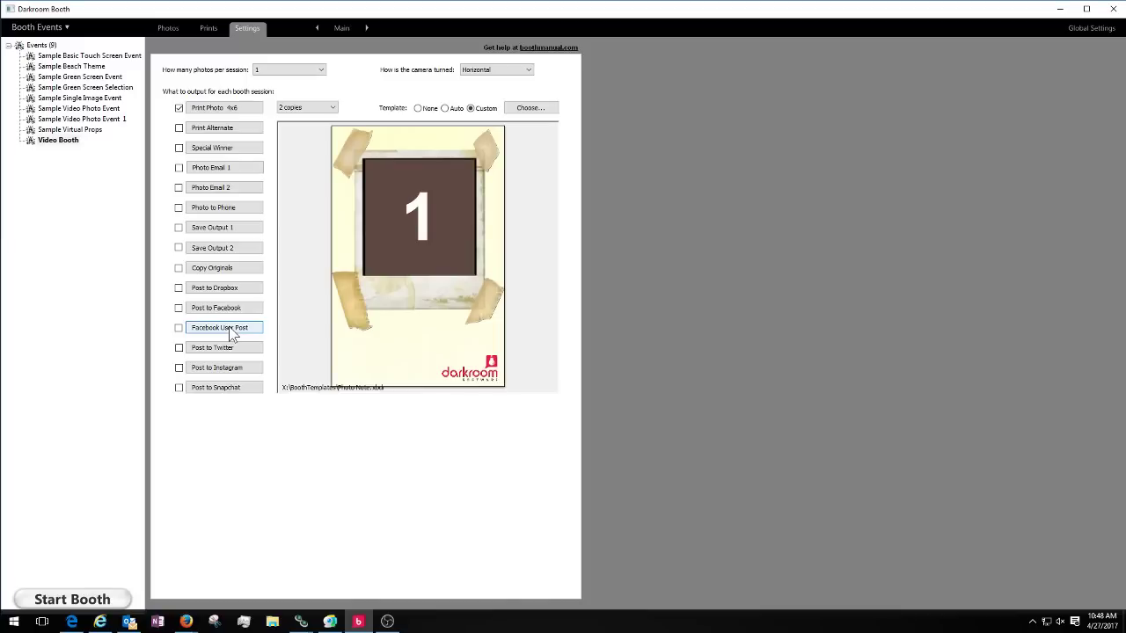
click(230, 331)
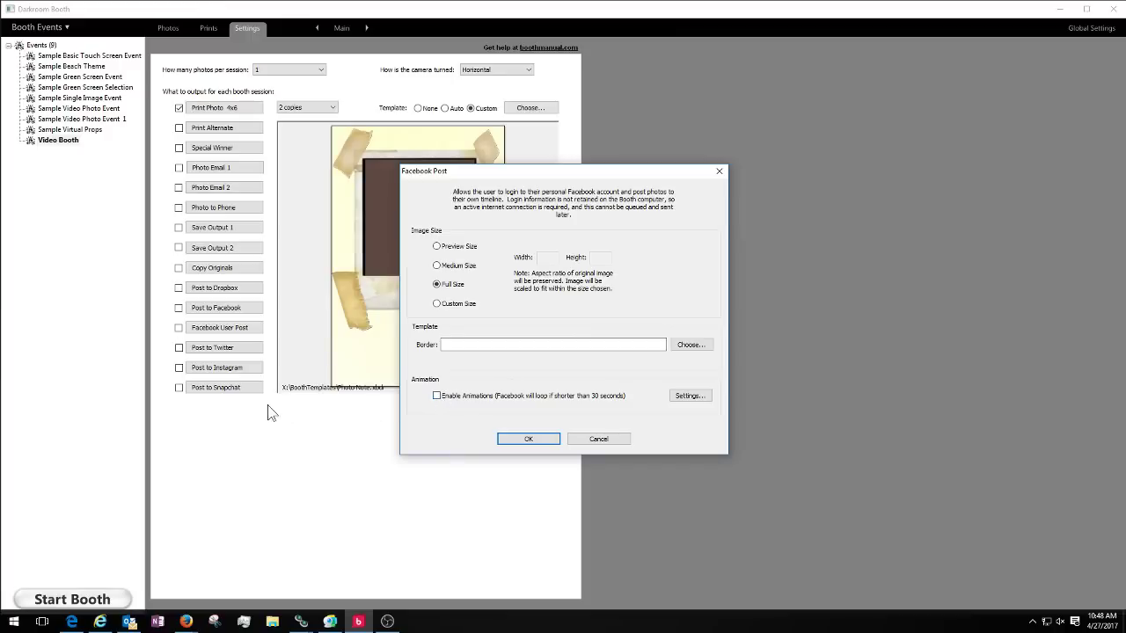
click(605, 444)
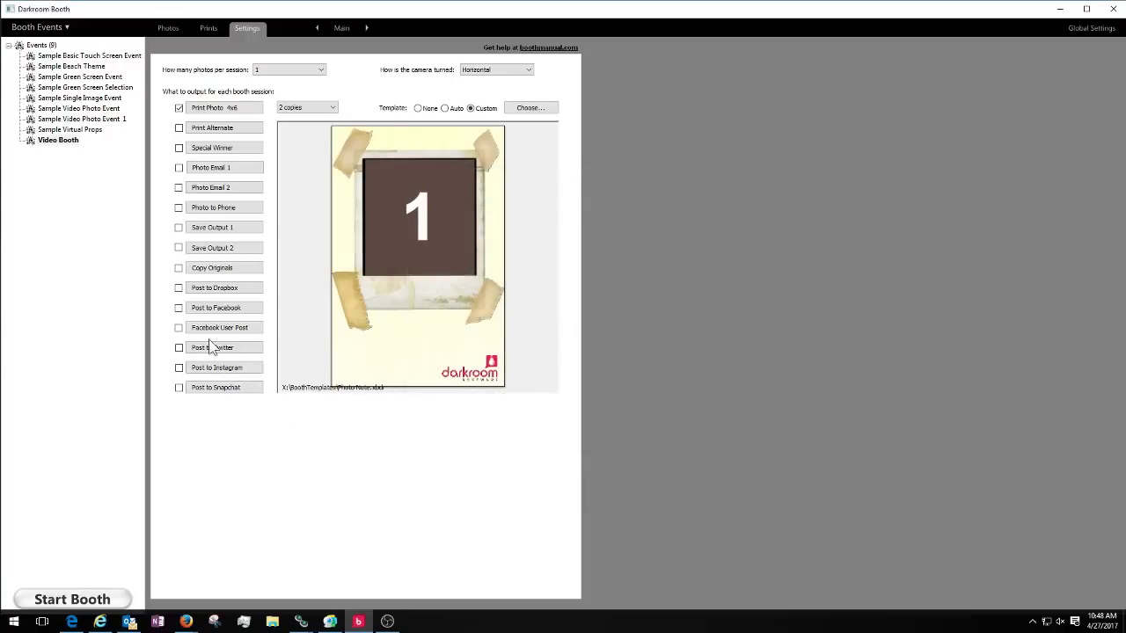
Step: Try enabling animations for the Photo to Phone output, look over the animation settings and image size suggestion, and discard the changes
click(220, 211)
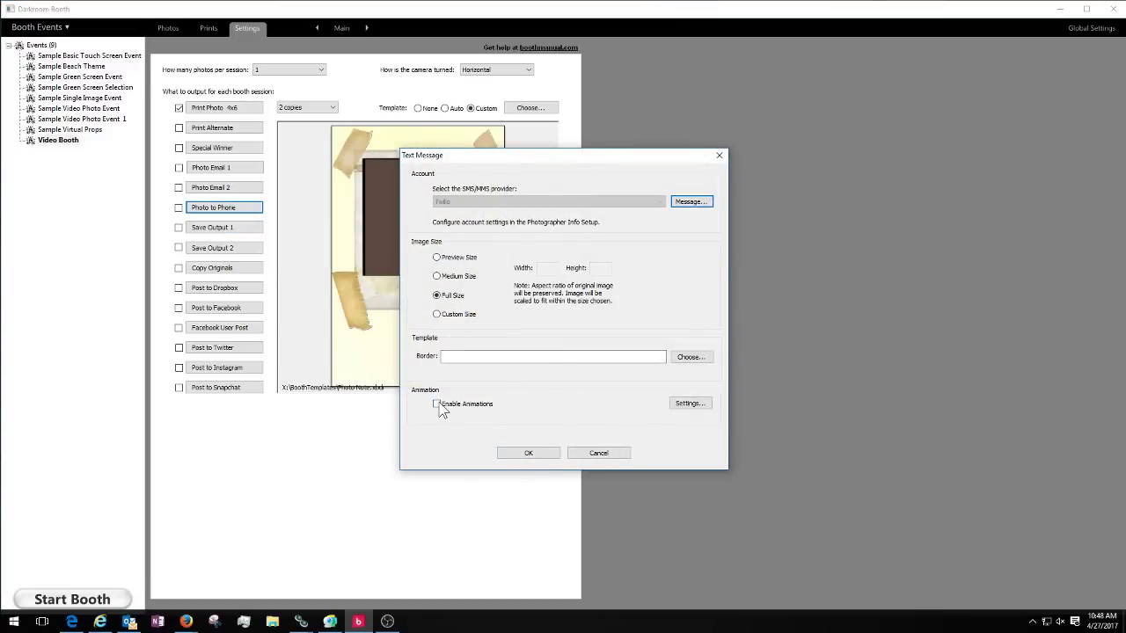
click(436, 405)
click(690, 406)
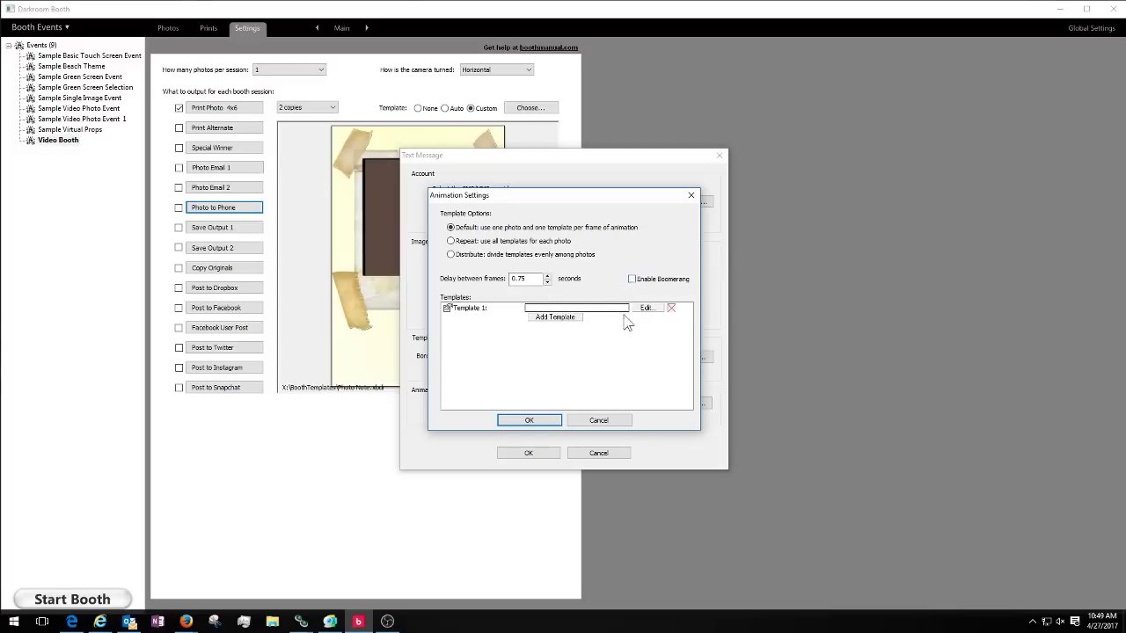
click(598, 420)
click(545, 452)
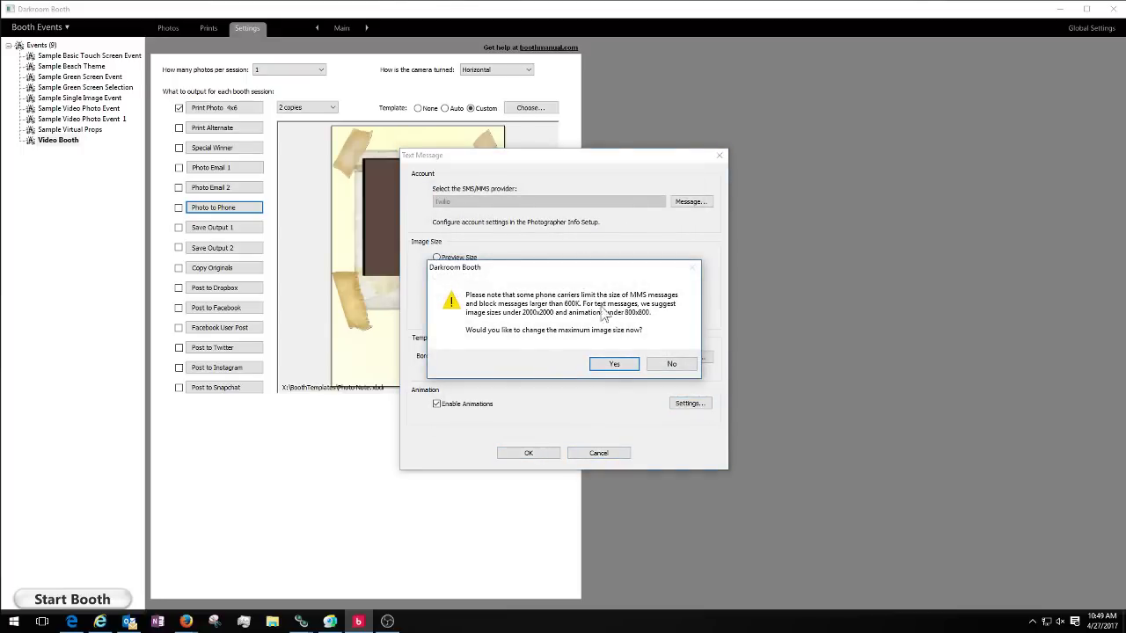
click(615, 364)
click(591, 453)
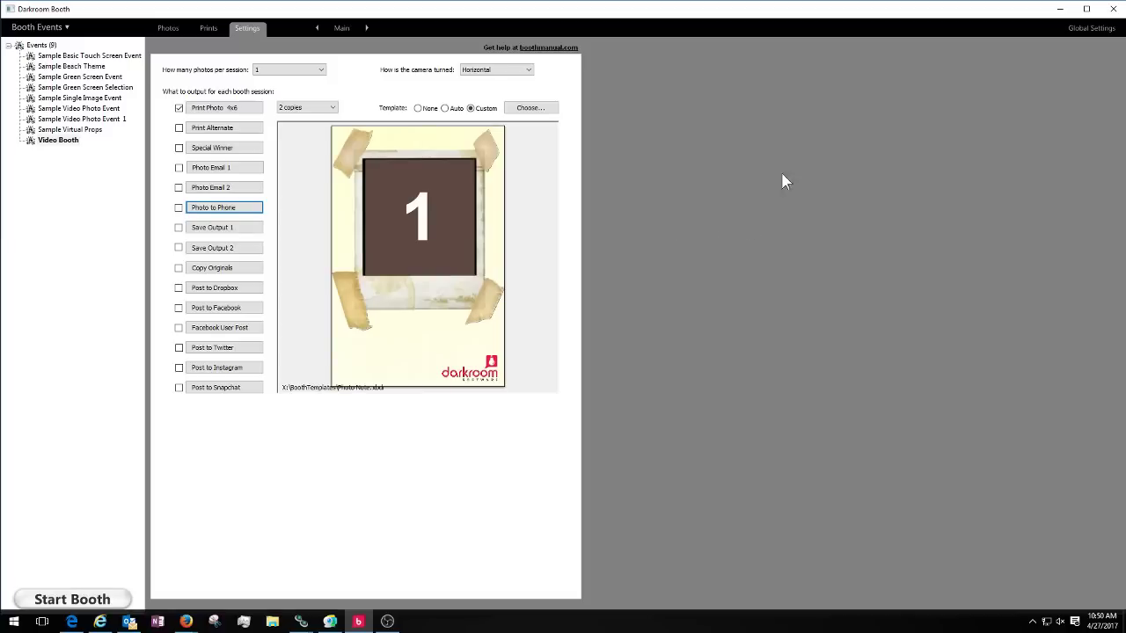
Step: In the event's text settings, disable the survey and Photo Note, and enable Photo Doodle
click(342, 27)
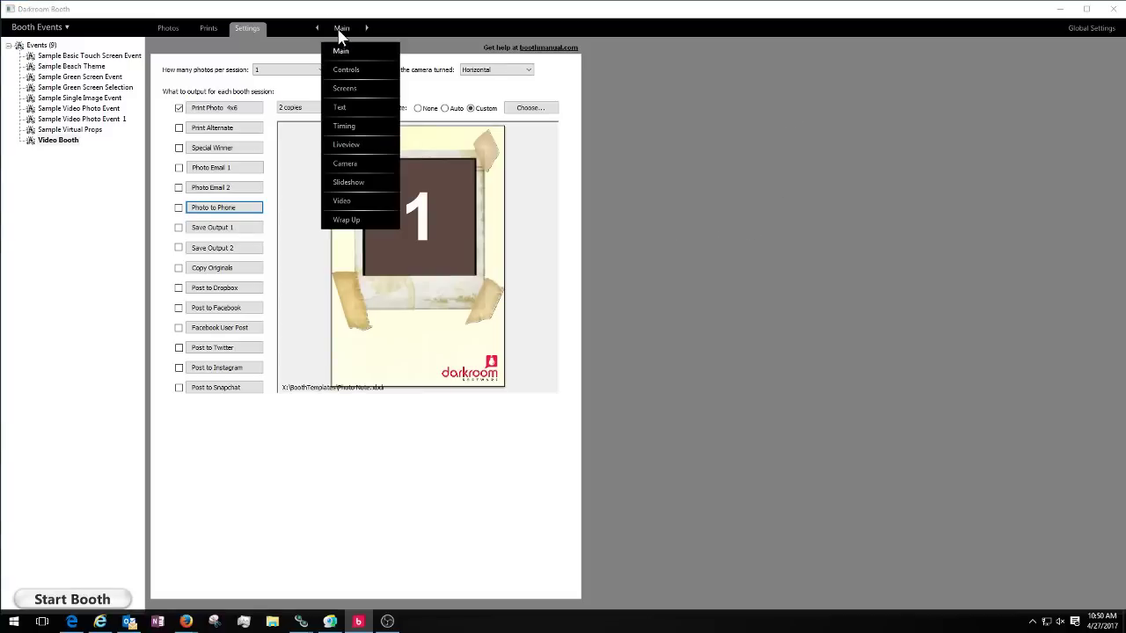
click(342, 201)
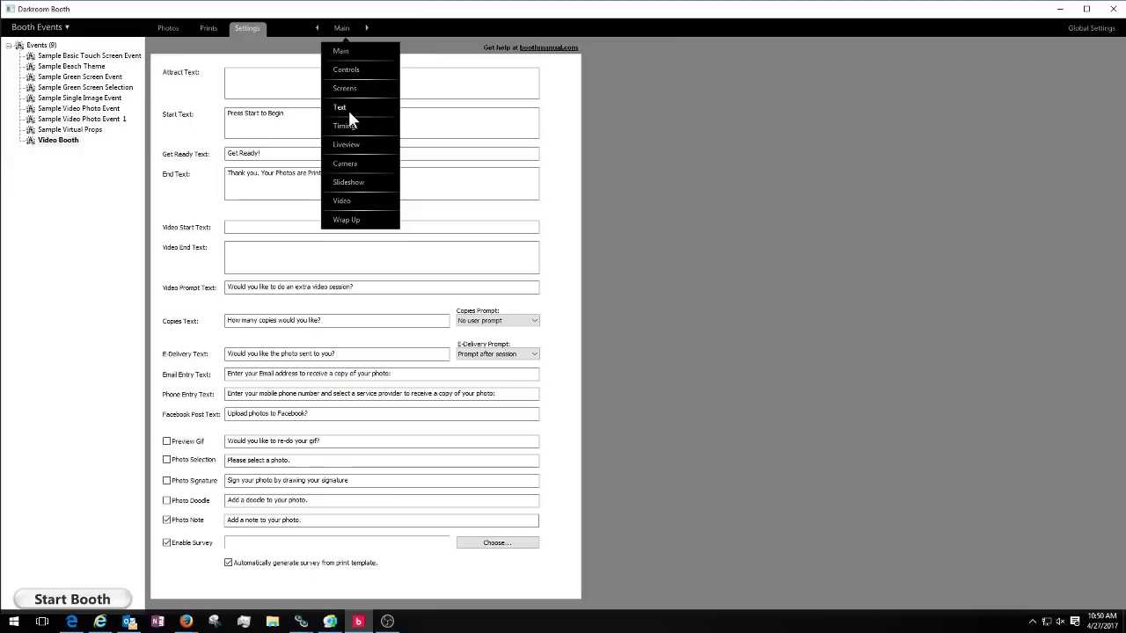
click(347, 107)
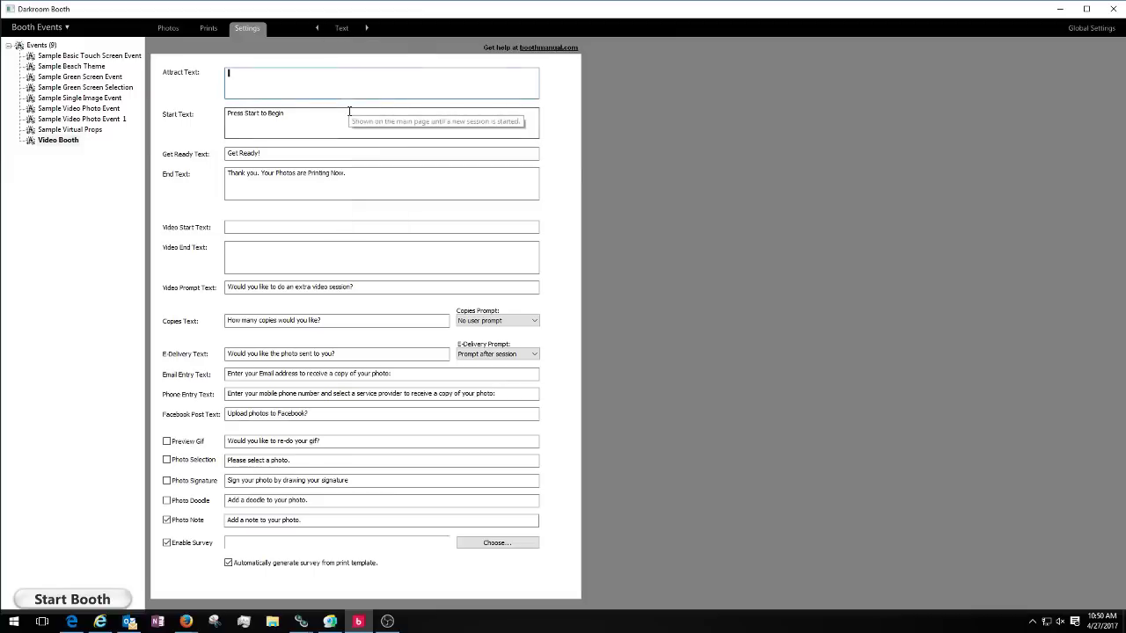
click(167, 543)
click(167, 520)
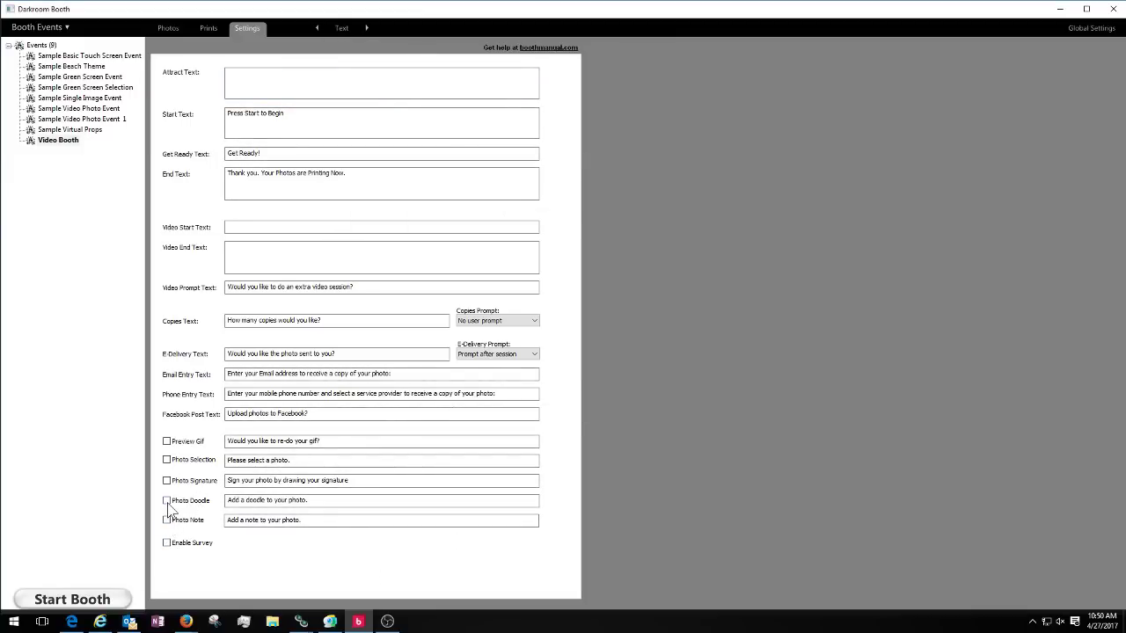
click(166, 501)
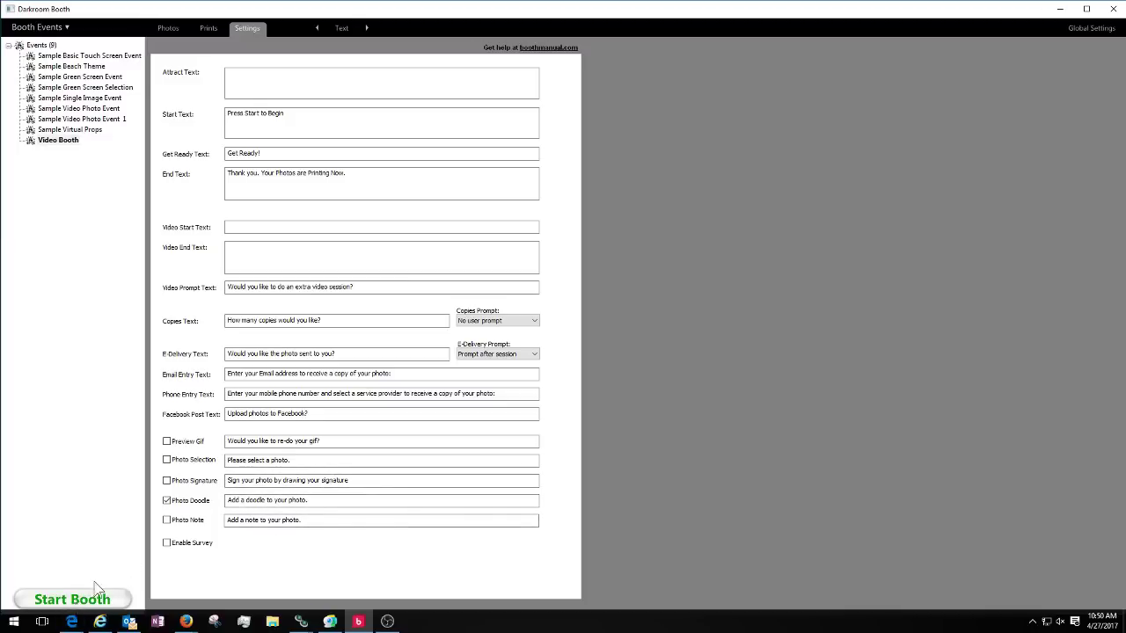
Step: Start the booth and run a Photo Booth session to capture a photo
click(79, 605)
click(576, 356)
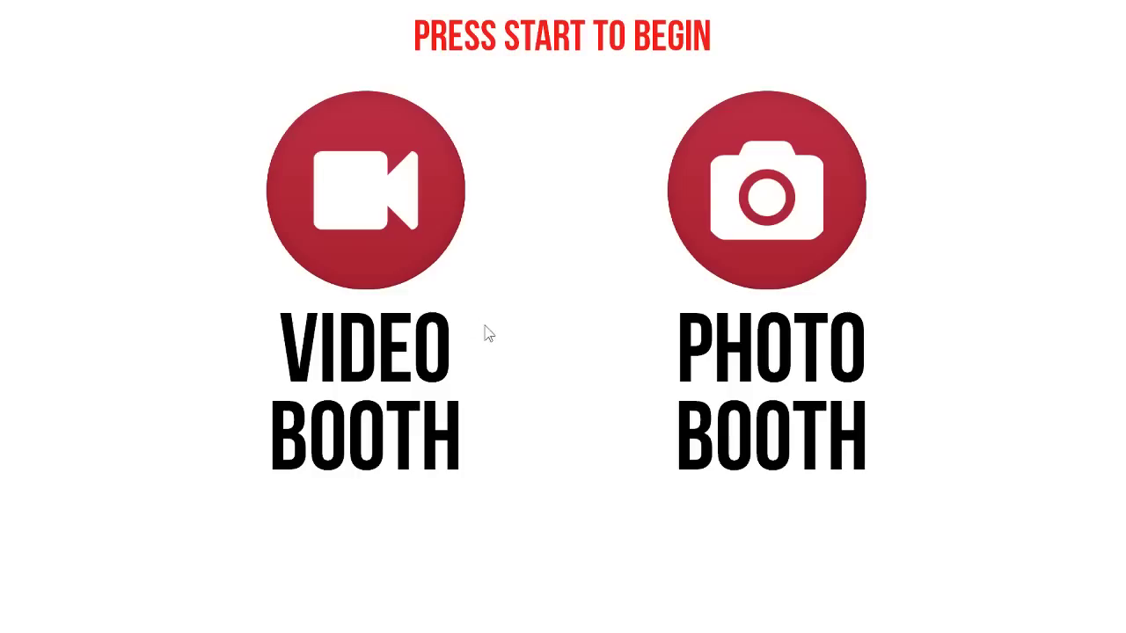
click(737, 181)
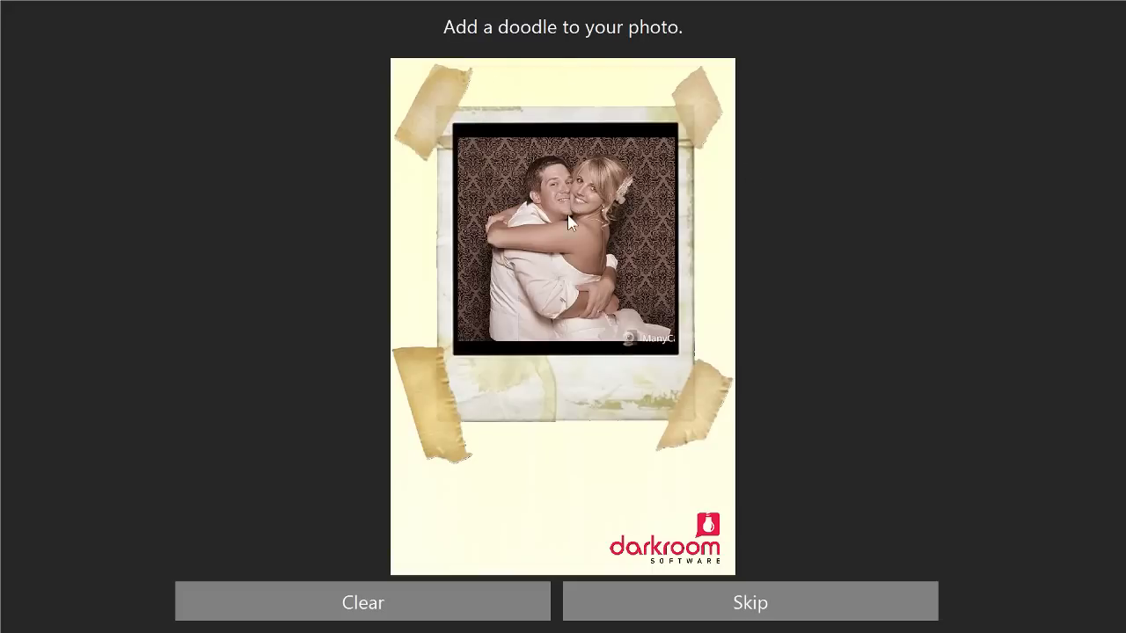
Step: Clear a trial circle doodled around the couple's faces, and draw a heart around them with a feathered arrow through it
mouse_move(613, 177)
mouse_down()
mouse_move(497, 183)
mouse_move(612, 216)
mouse_up()
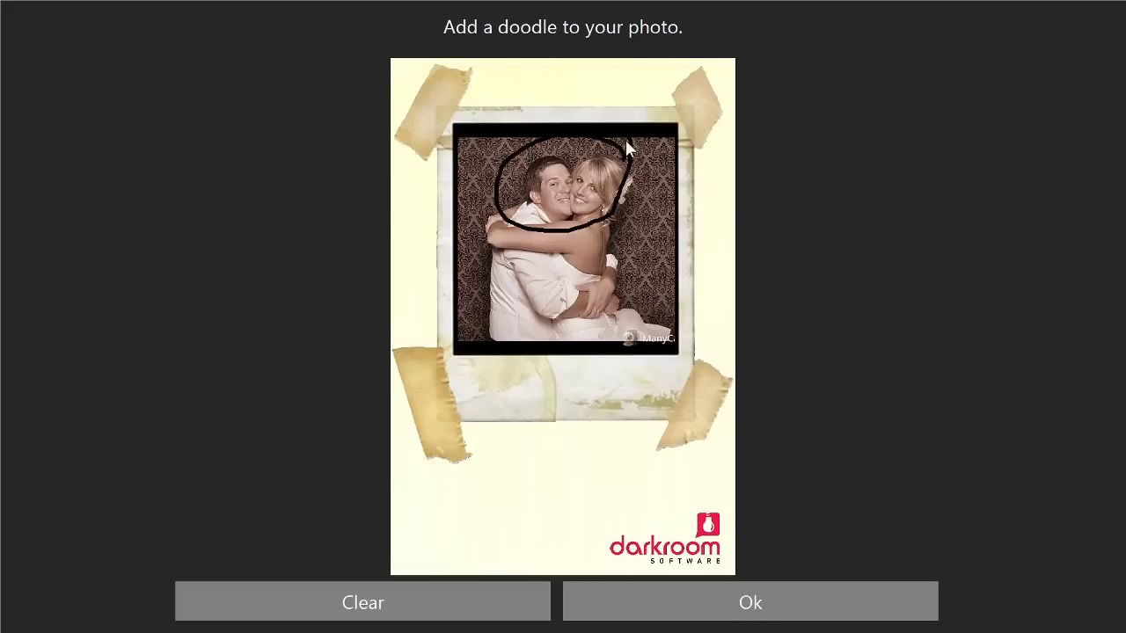
click(364, 603)
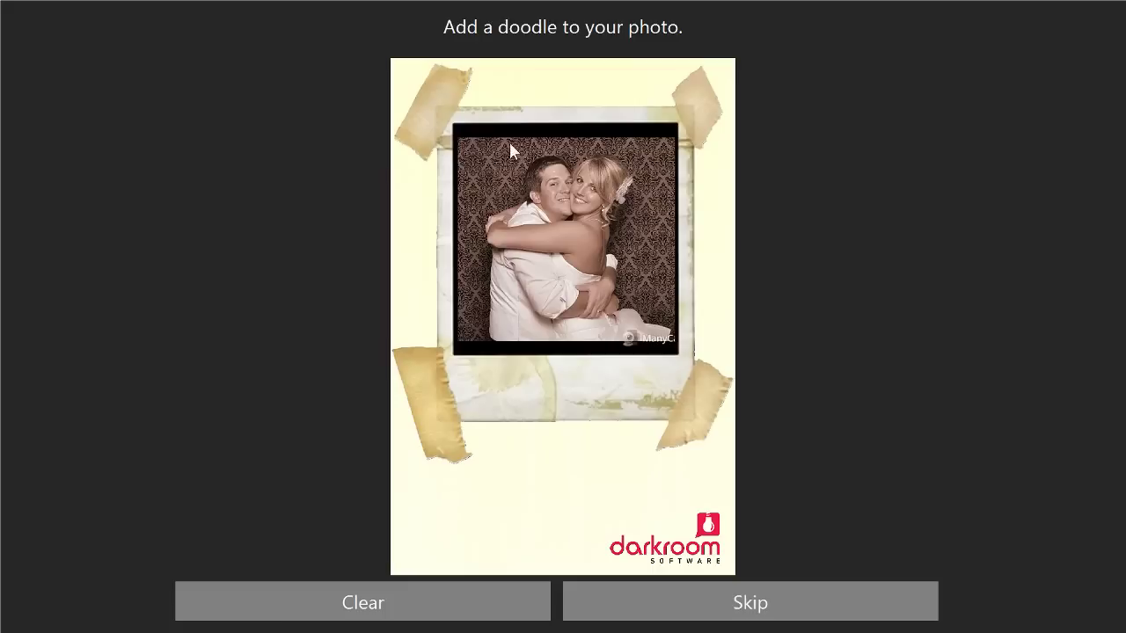
mouse_move(562, 149)
mouse_down()
mouse_move(545, 127)
mouse_move(515, 164)
mouse_move(521, 203)
mouse_move(581, 258)
mouse_up()
mouse_move(571, 137)
mouse_down()
mouse_move(605, 131)
mouse_move(627, 145)
mouse_move(635, 198)
mouse_up()
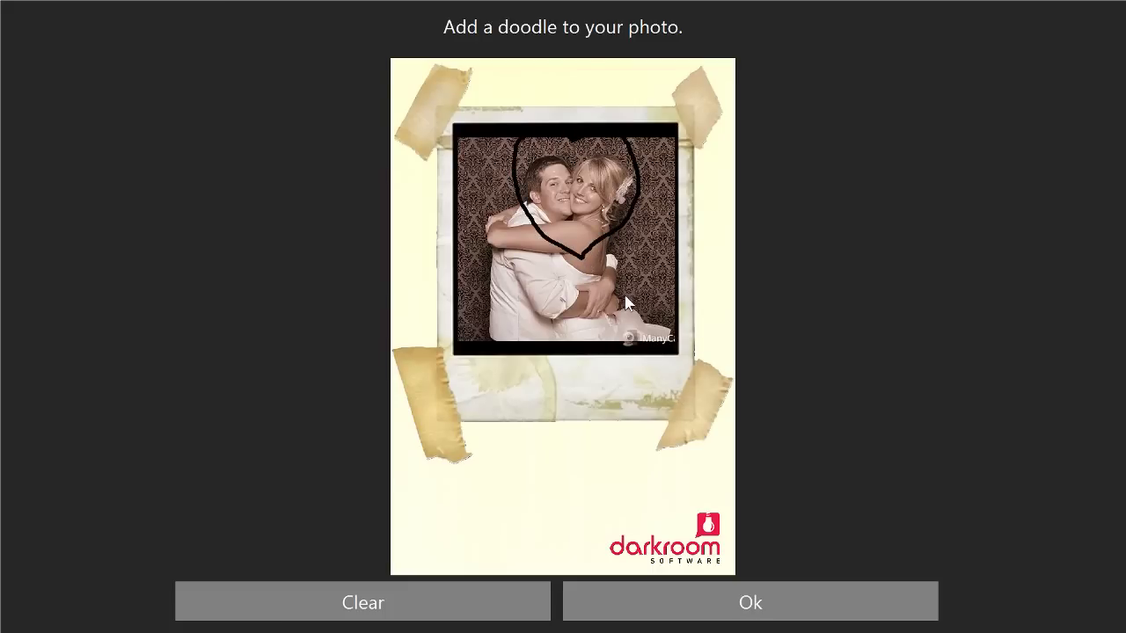
drag(450, 273, 667, 225)
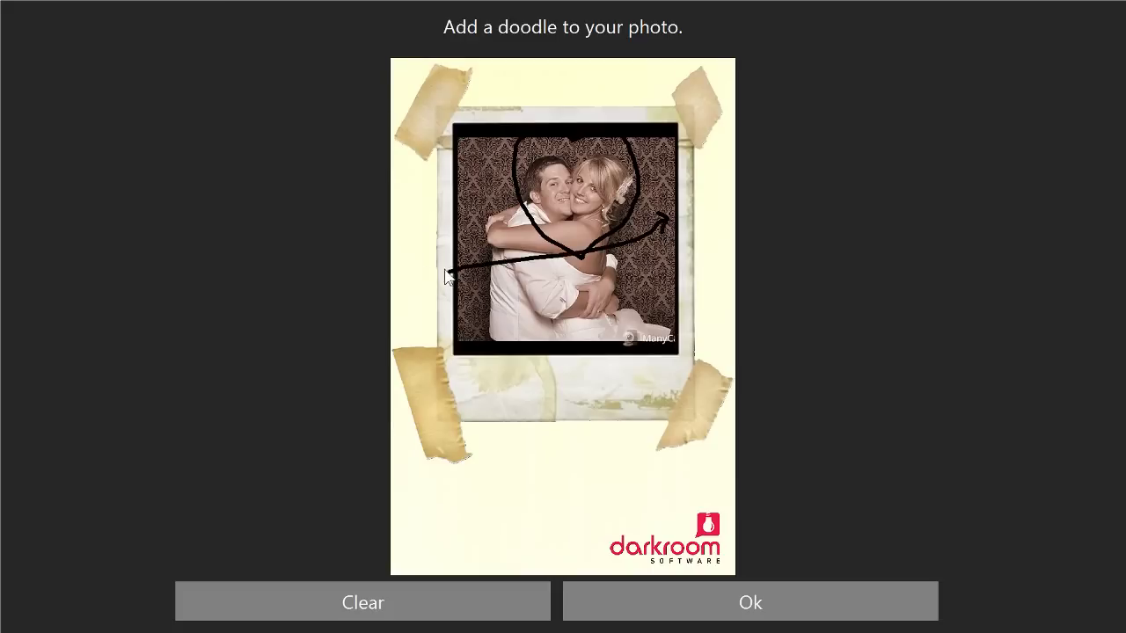
mouse_move(460, 264)
mouse_down()
mouse_move(447, 269)
mouse_move(457, 279)
mouse_up()
Step: Scribble handwriting on the frame and blank area below the photo, and accept the doodle
drag(507, 359, 539, 354)
mouse_move(477, 470)
mouse_down()
mouse_move(556, 472)
mouse_move(555, 486)
mouse_move(582, 486)
mouse_move(640, 430)
mouse_move(641, 462)
mouse_move(660, 512)
mouse_up()
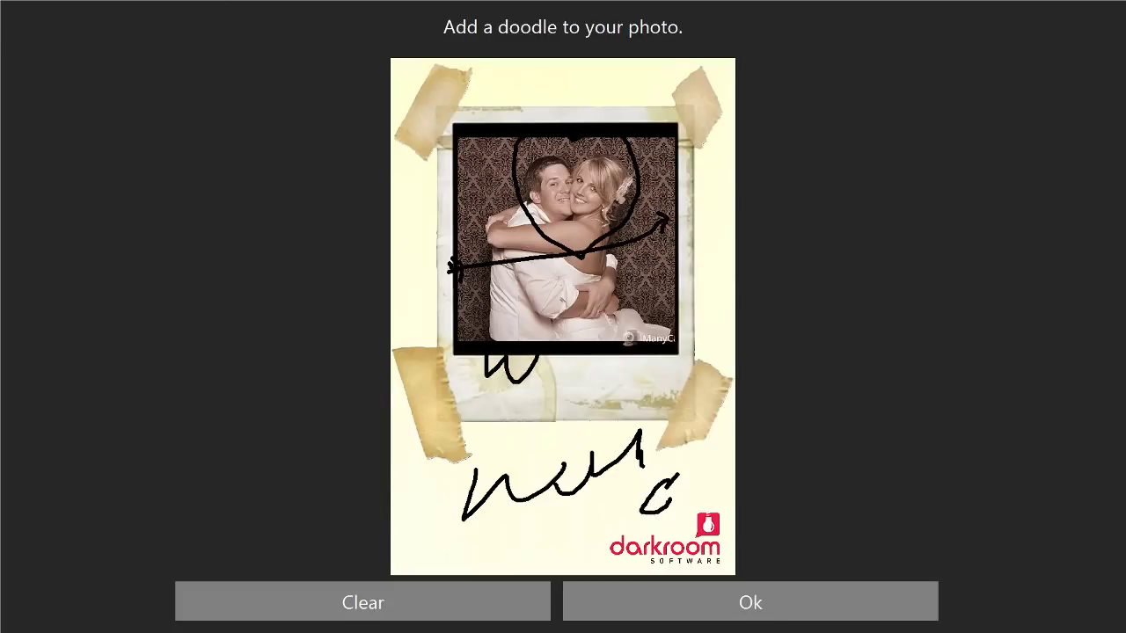
click(762, 610)
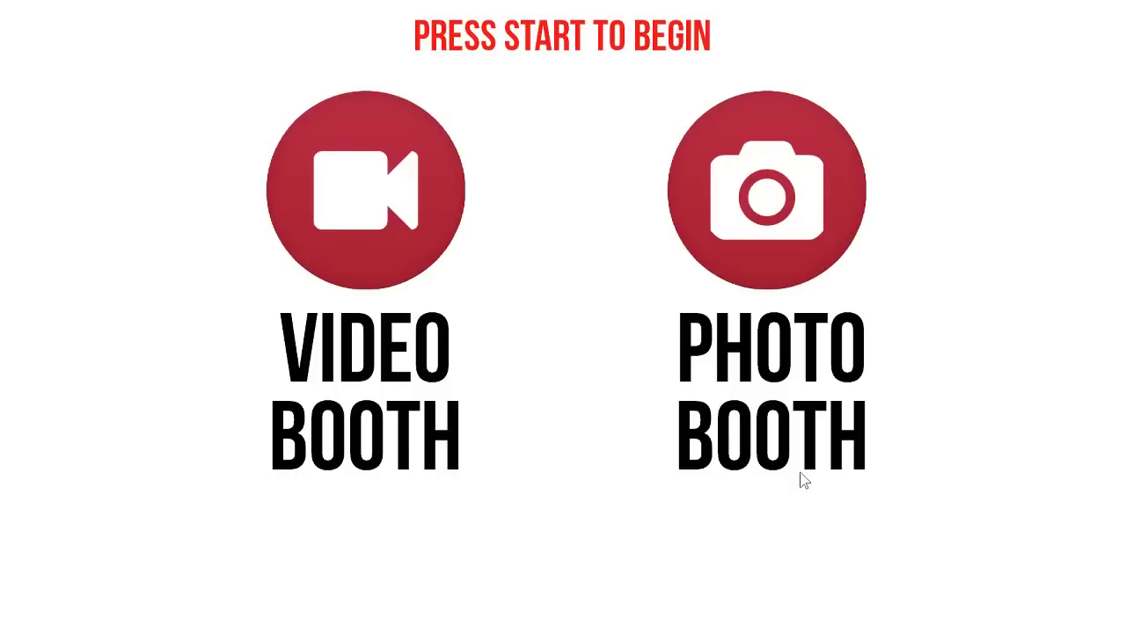
Step: Exit the booth's full-screen mode and view the event's prints to check the doodled photo
key(Escape)
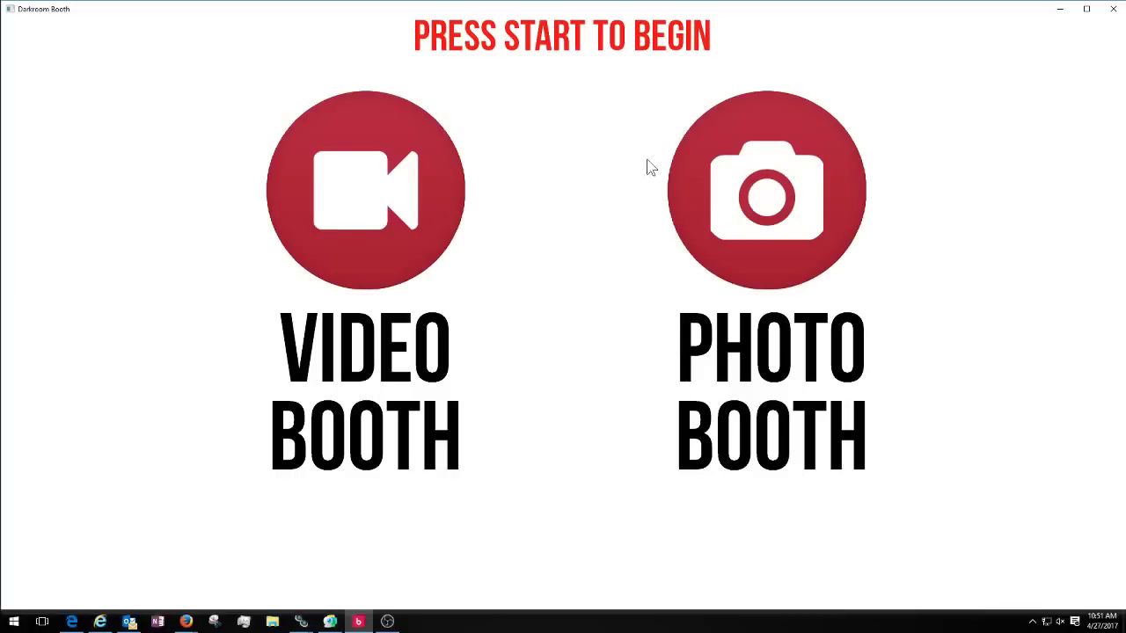
click(210, 28)
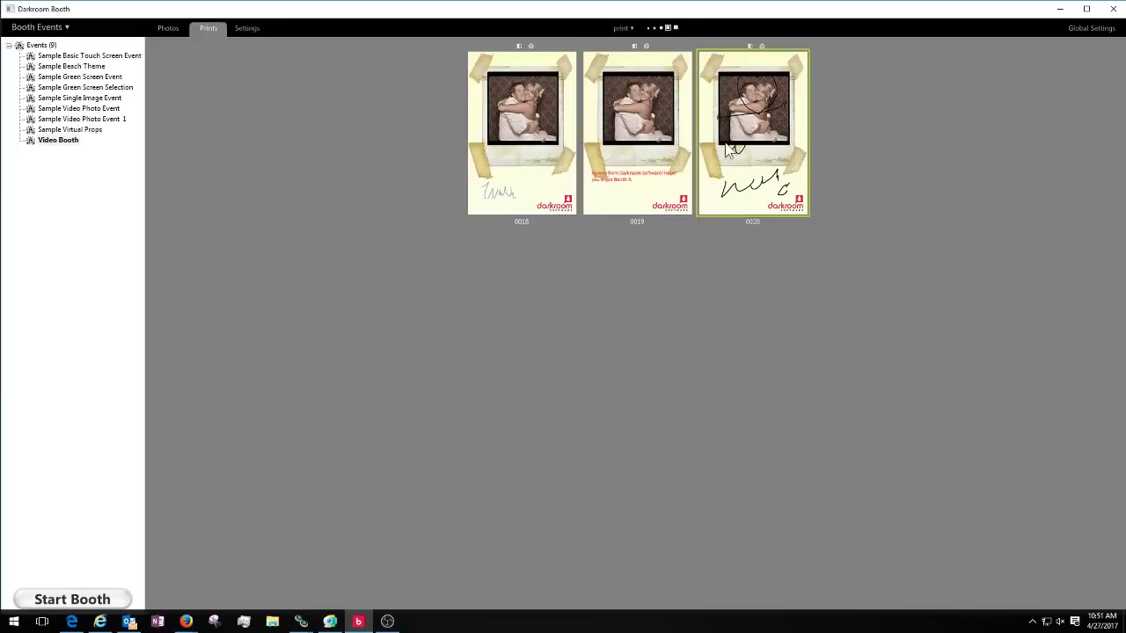
Step: Inspect the enlarged doodled print without saving changes, and turn off Photo Doodle in the event's text settings
double_click(754, 149)
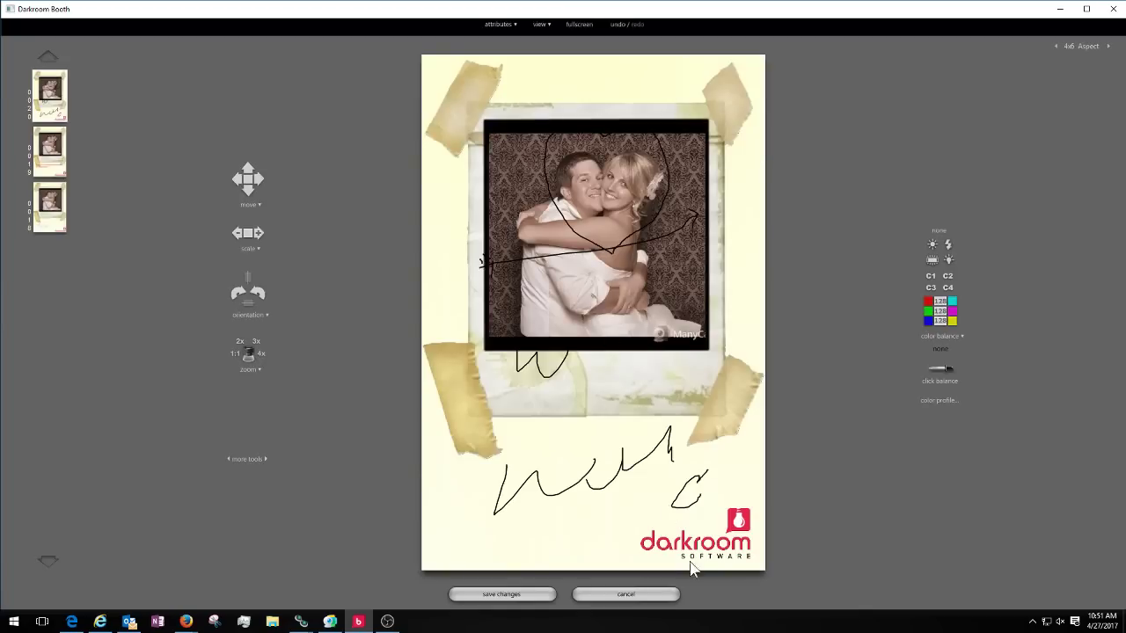
click(661, 593)
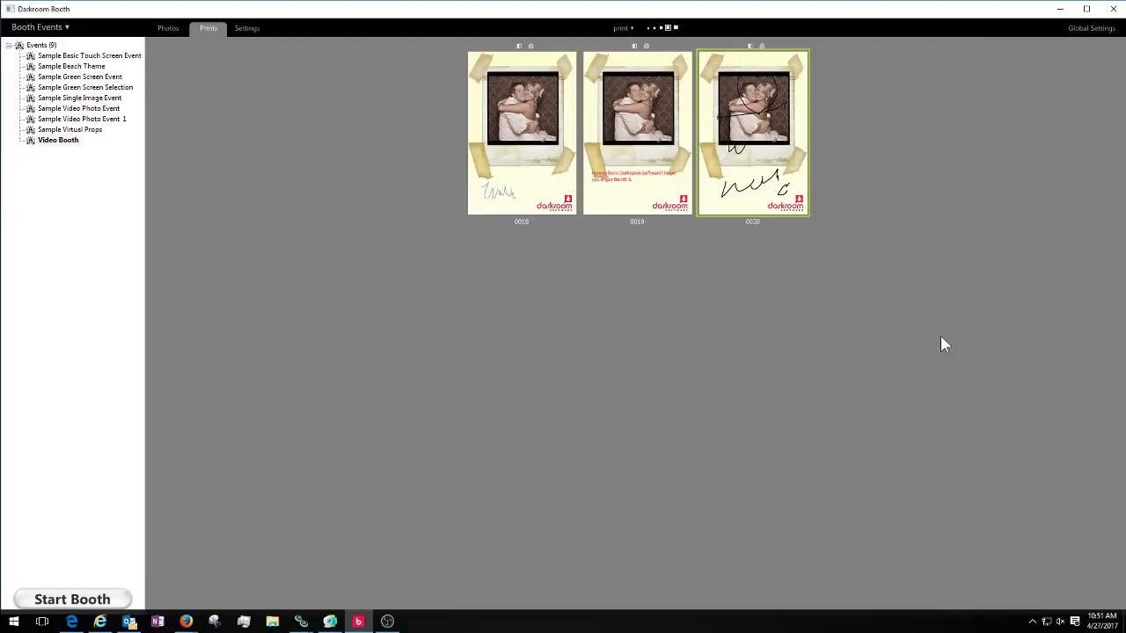
click(240, 31)
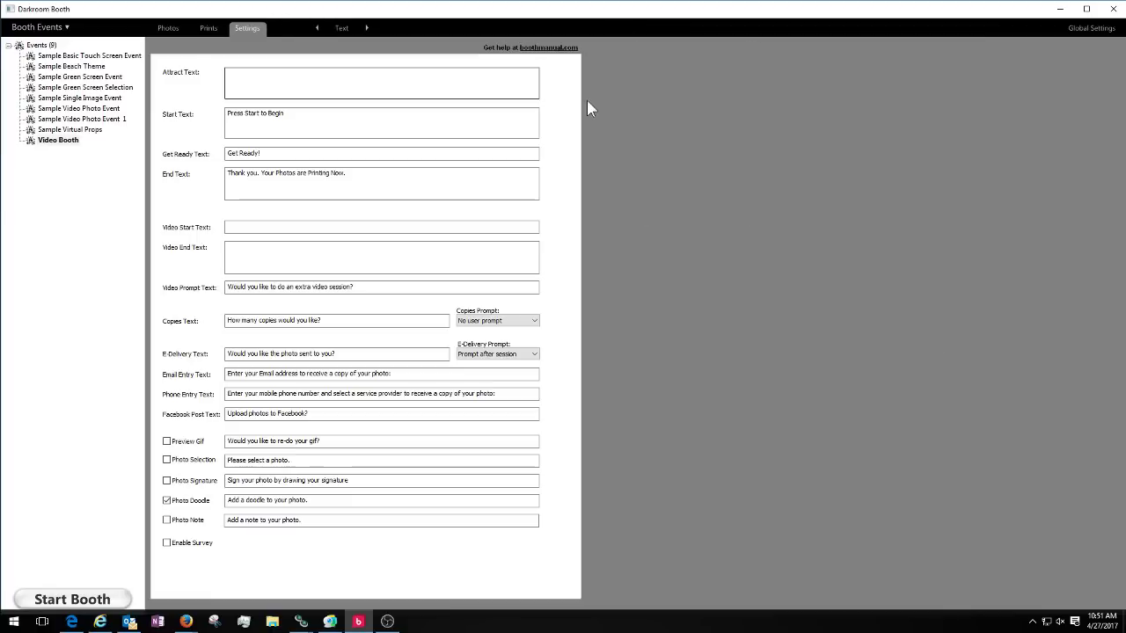
click(166, 500)
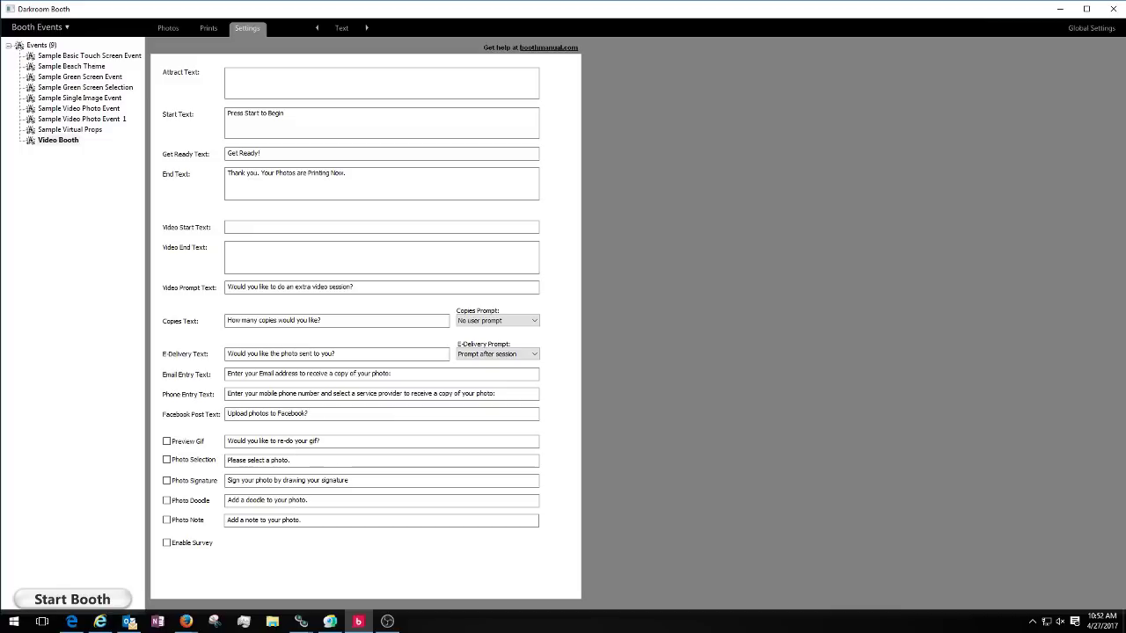
Step: Open the event's video settings and set the burst recording time to 3 seconds
click(333, 26)
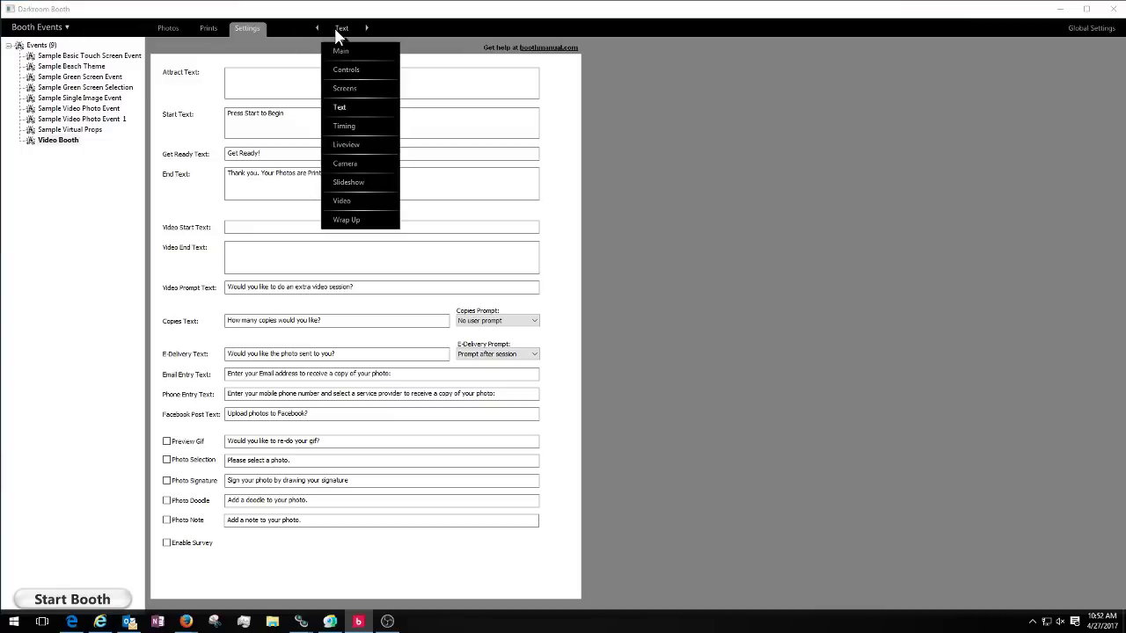
click(326, 55)
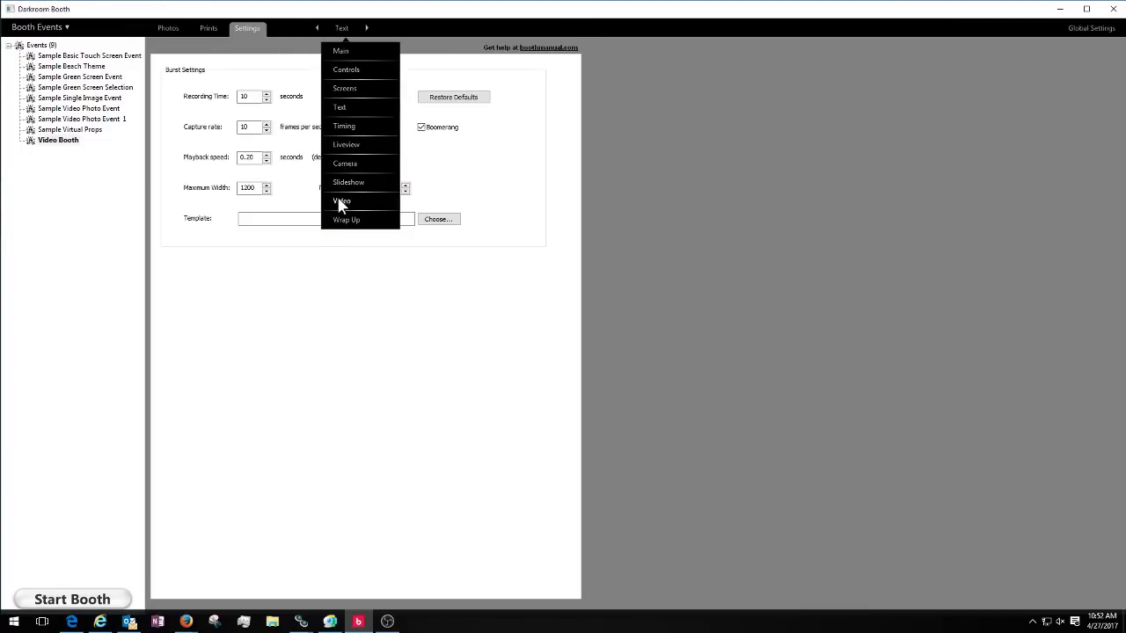
click(340, 203)
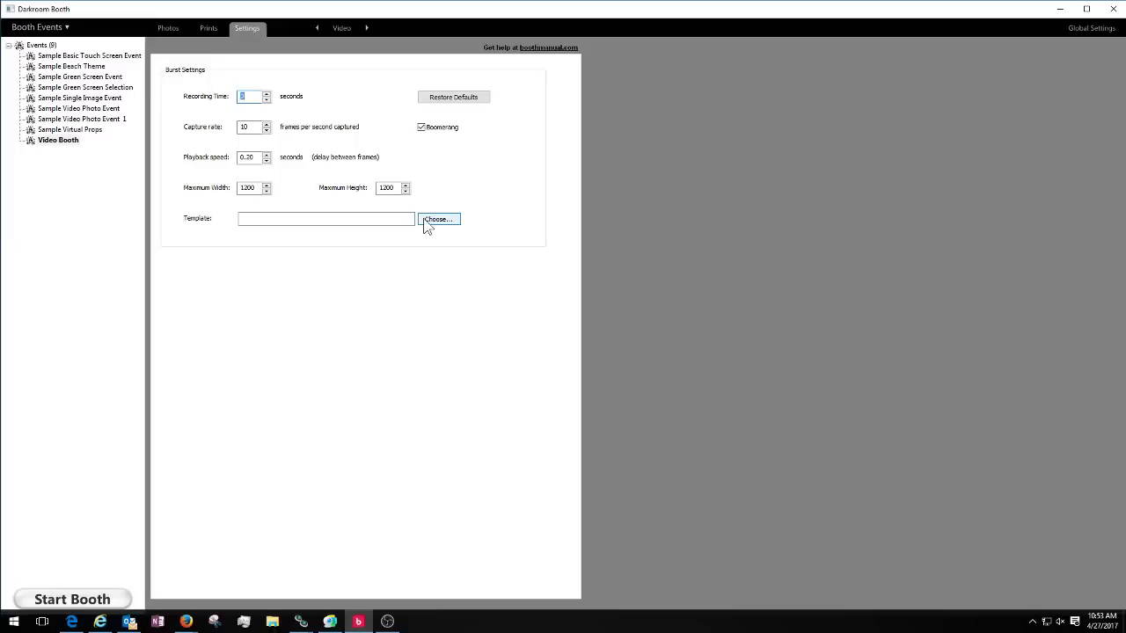
Step: Play the sample video IMG_3327 from the desktop in a maximized player, close it, and return to Darkroom Booth
click(1058, 16)
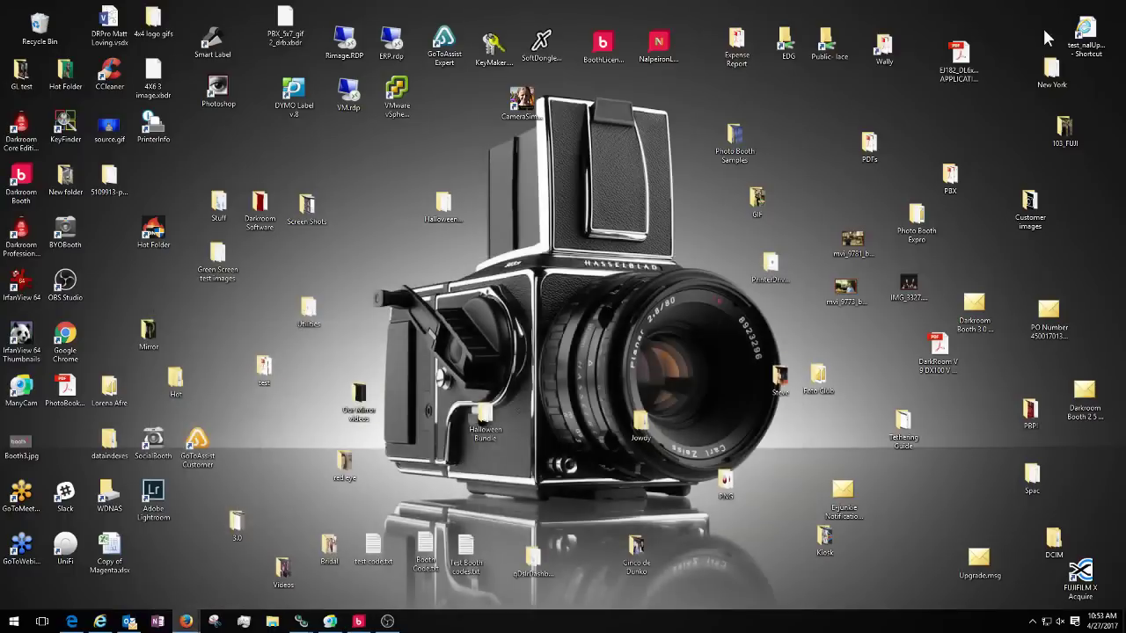
double_click(903, 281)
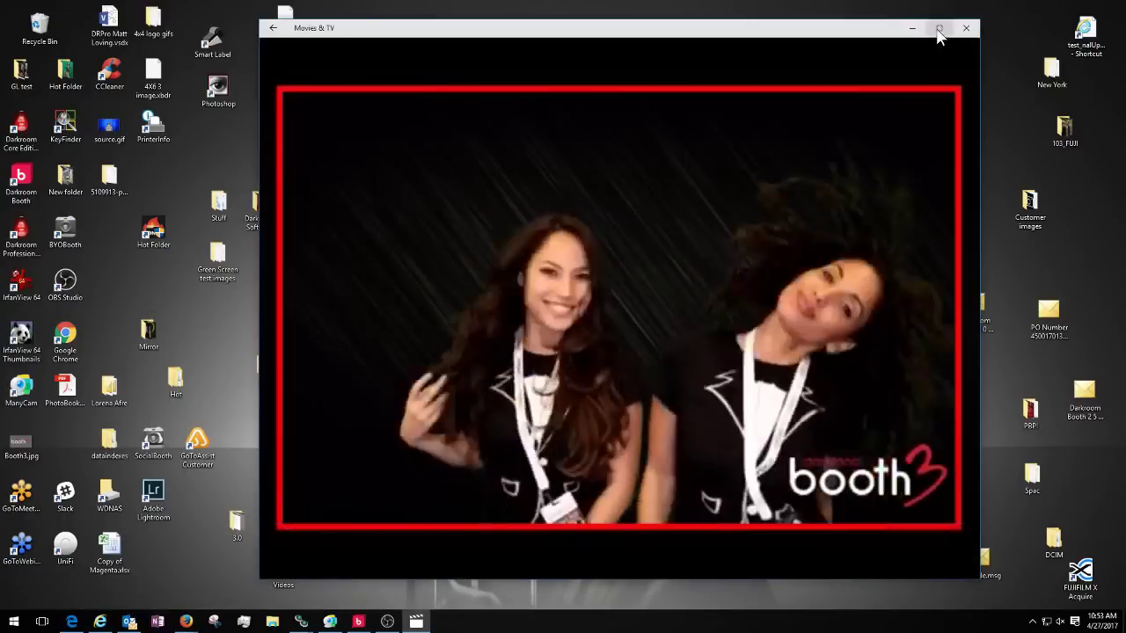
click(939, 28)
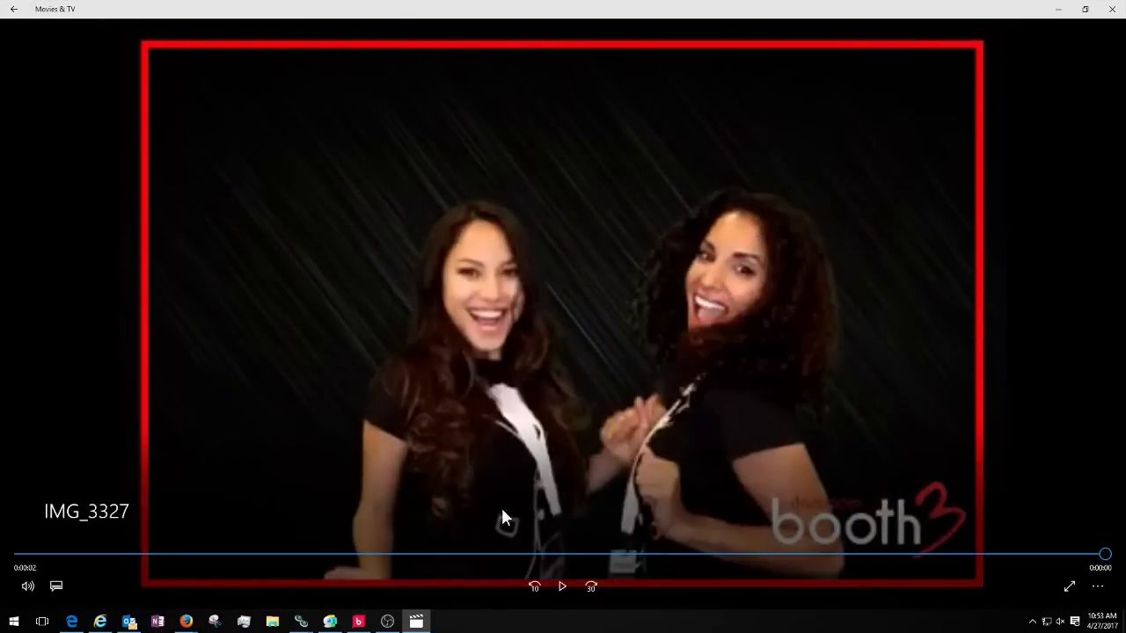
click(563, 586)
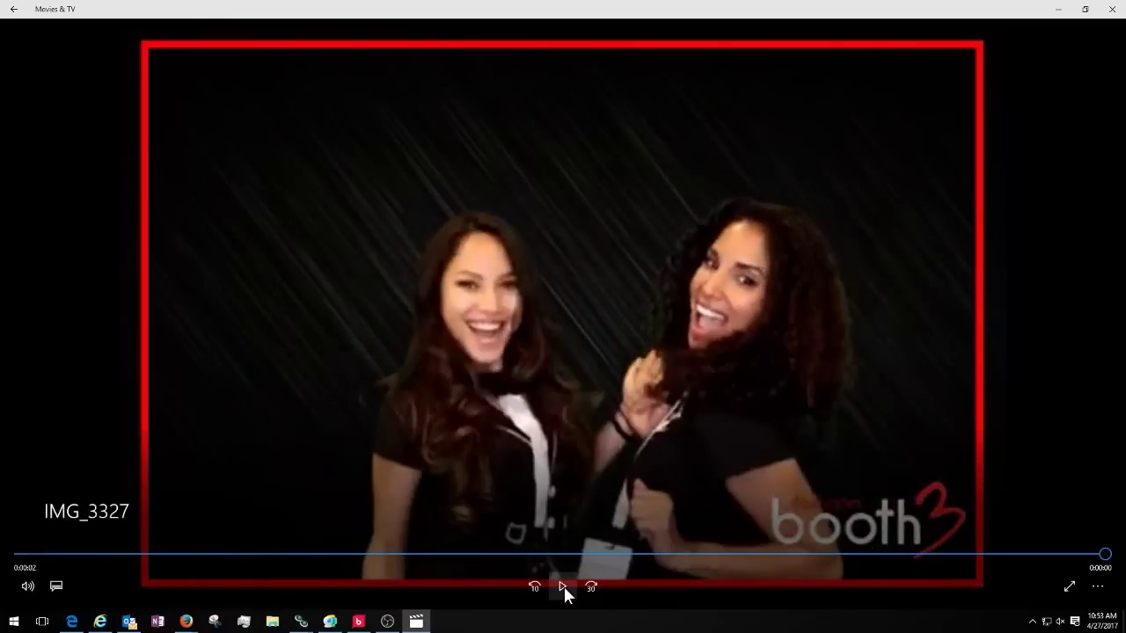
click(564, 586)
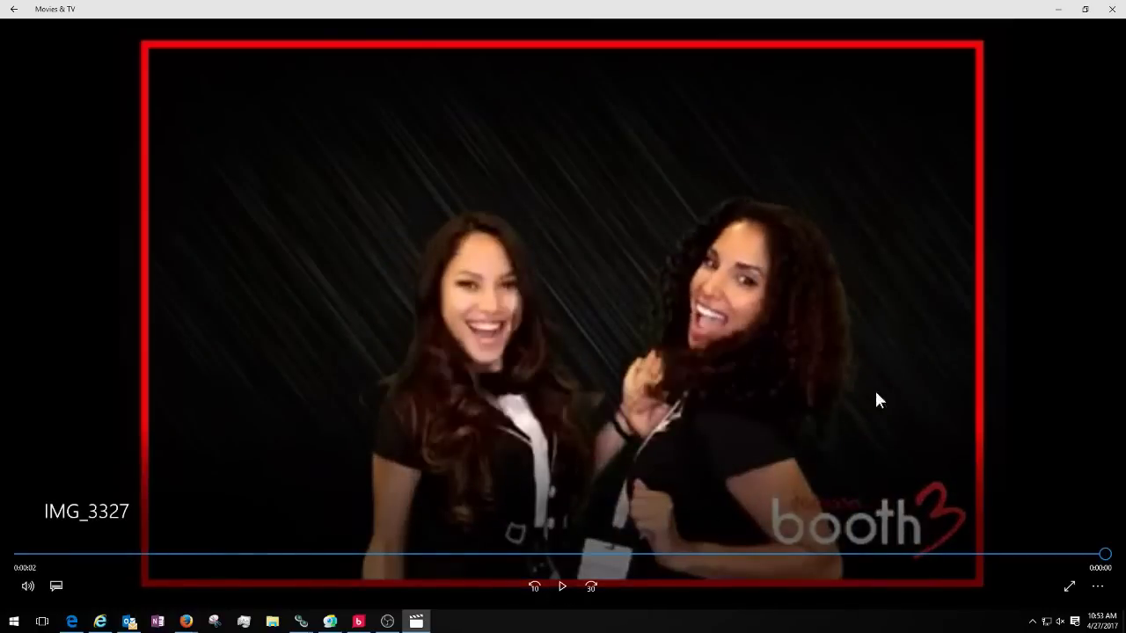
click(1113, 11)
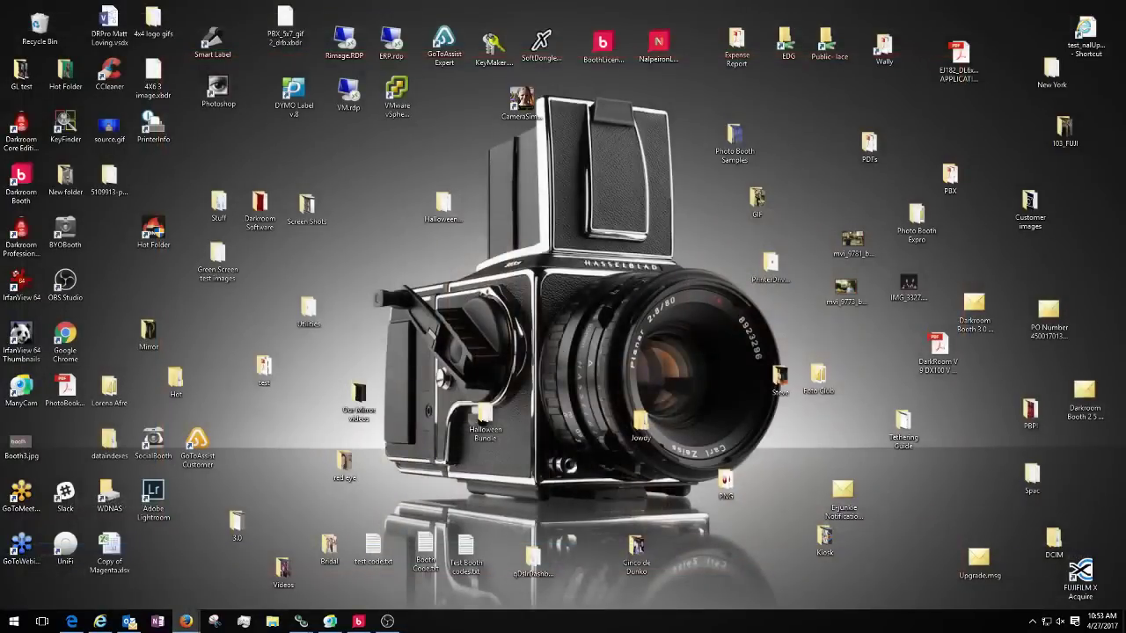
click(358, 621)
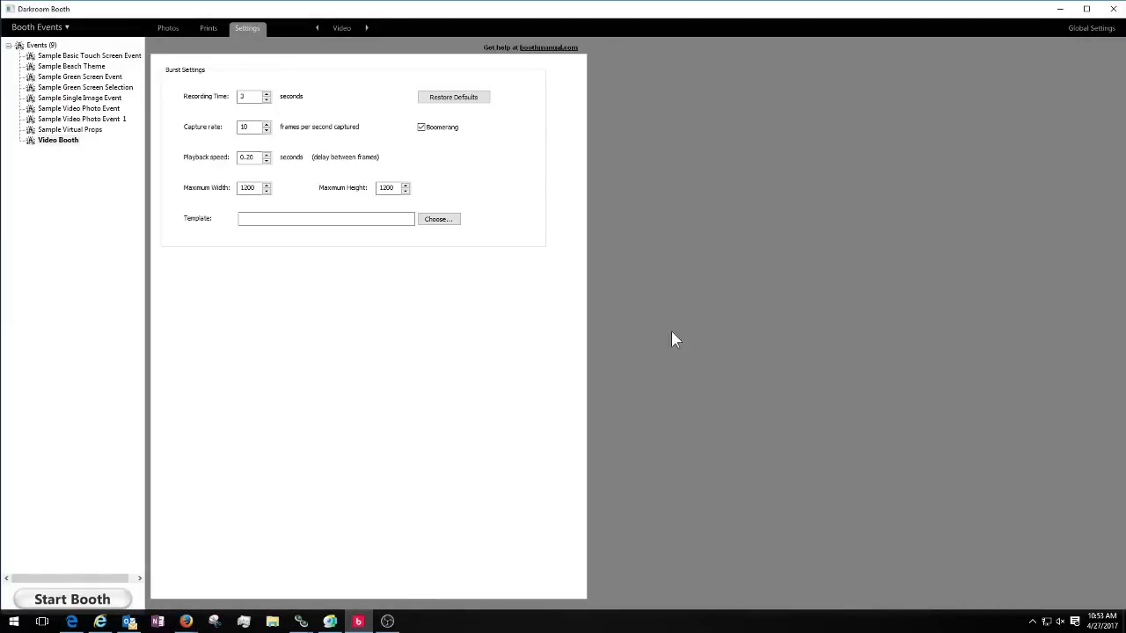
Step: Open the custom template library from the event's main settings and open the Green Screen background selection template for editing
click(339, 33)
click(339, 44)
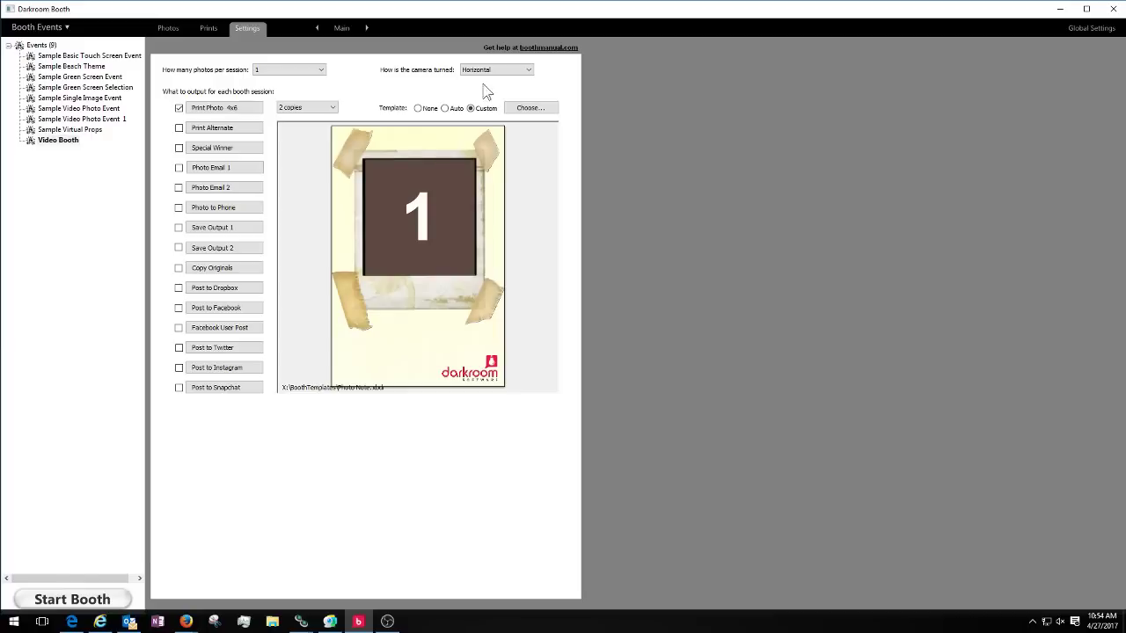
click(347, 34)
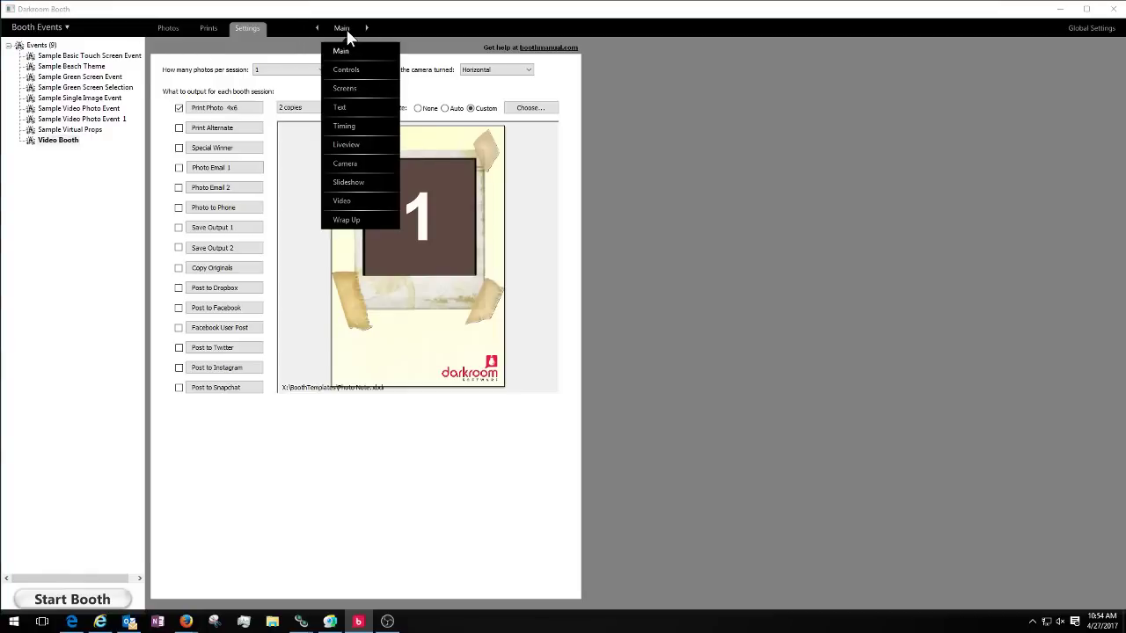
click(537, 109)
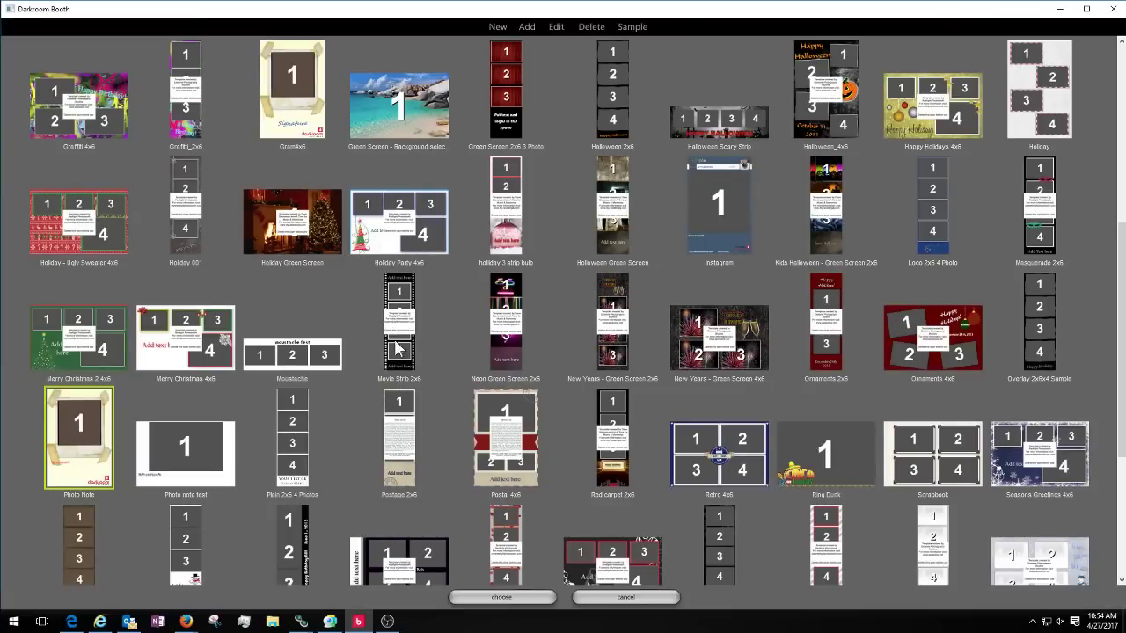
click(373, 104)
click(373, 103)
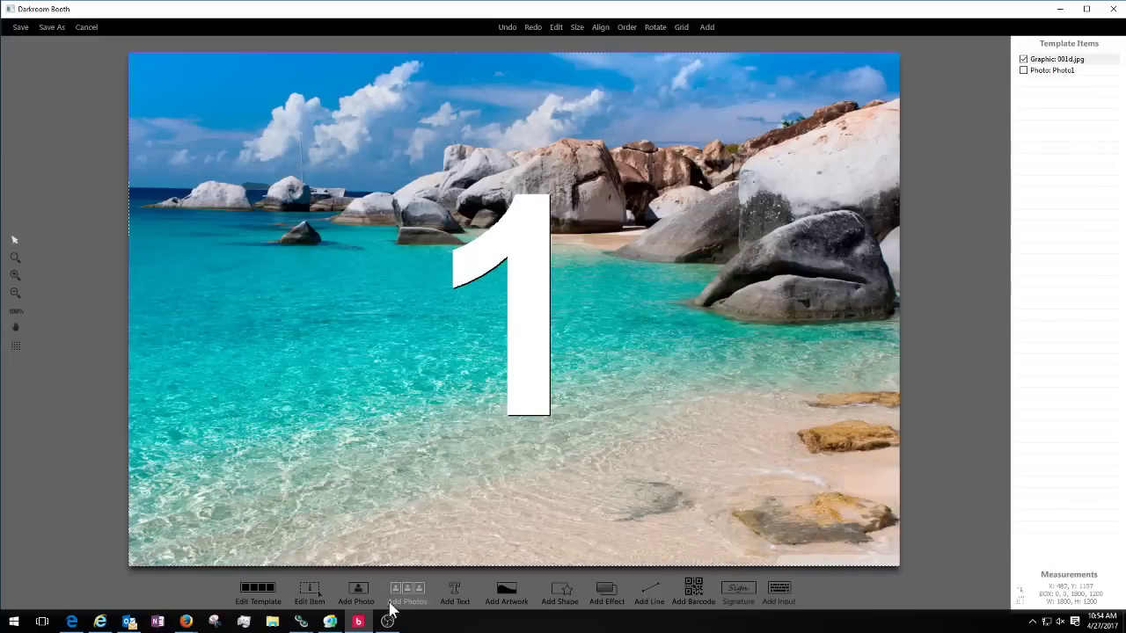
Step: Nudge the template's Photo1 object and set its scaling of inserted images to Auto-size Faces, staying in the editor
click(521, 356)
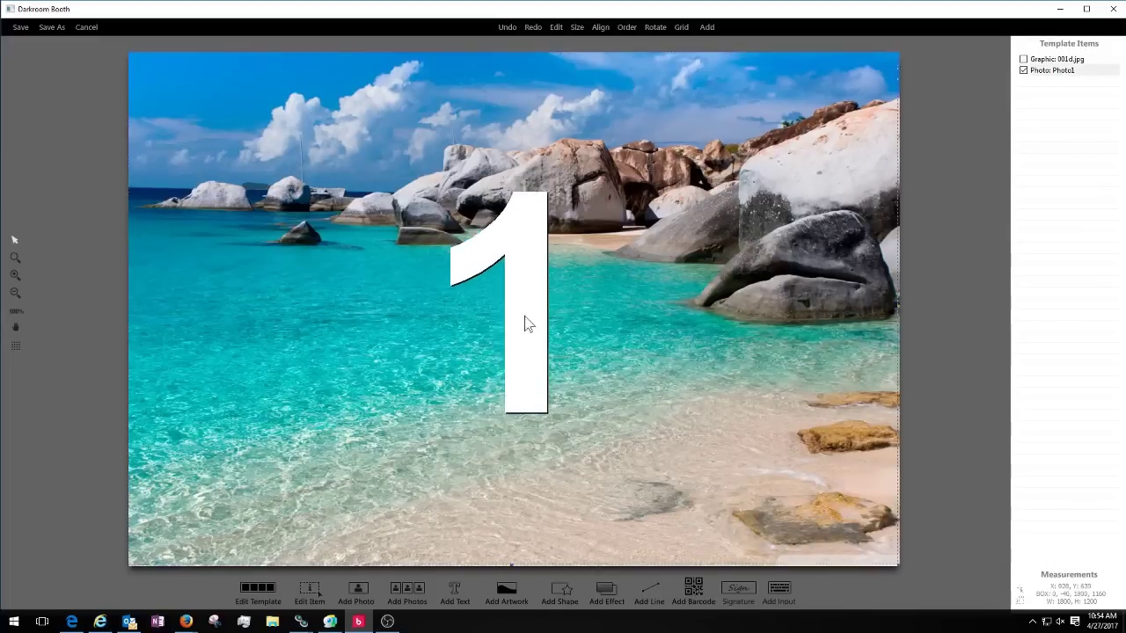
mouse_move(517, 345)
mouse_down()
mouse_move(545, 329)
mouse_move(527, 334)
mouse_up()
double_click(528, 335)
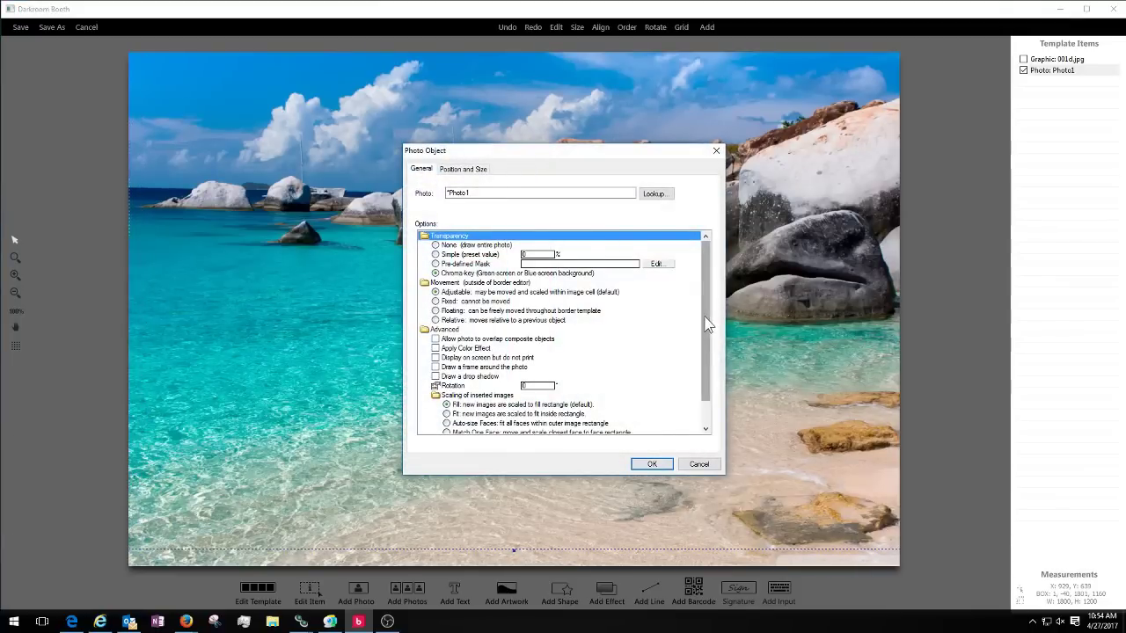
scroll(719, 314, down, 1)
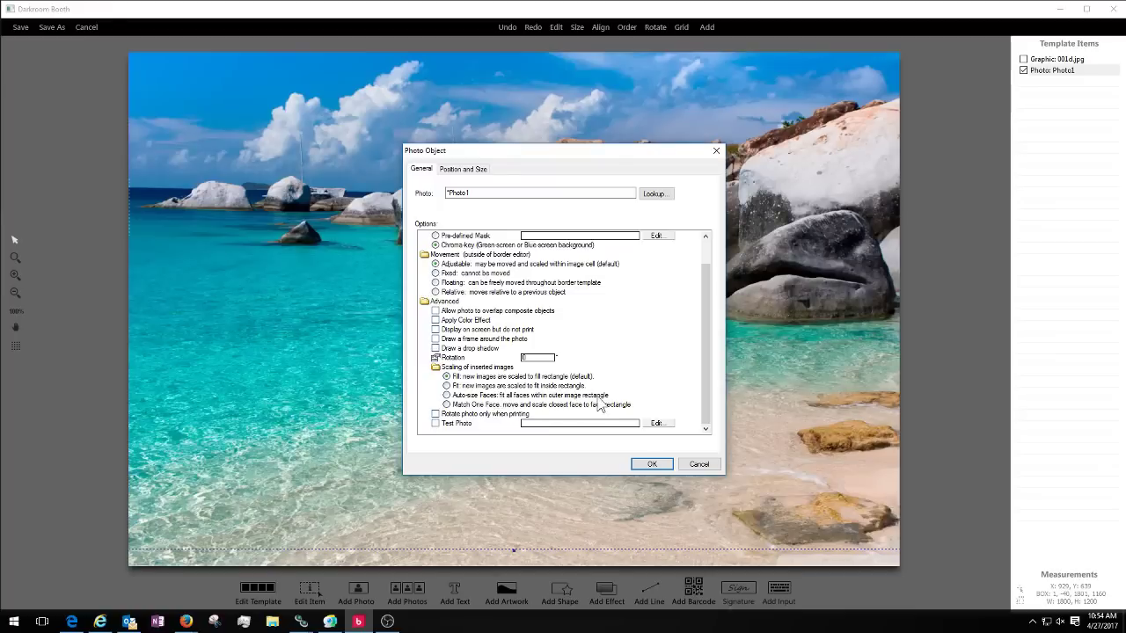
click(447, 395)
click(673, 467)
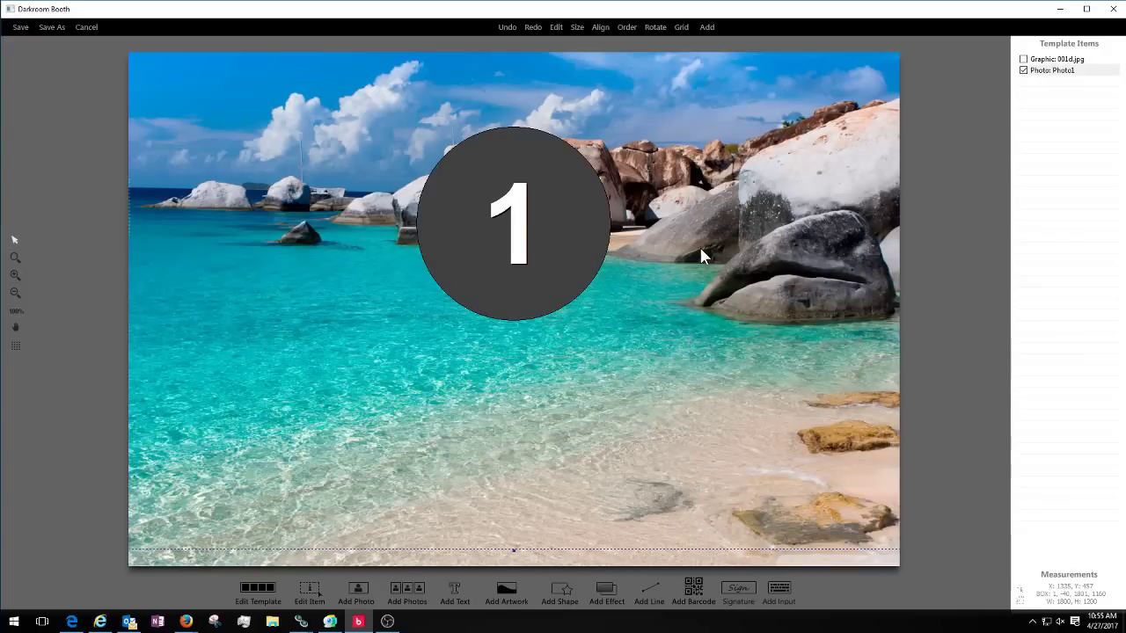
click(76, 29)
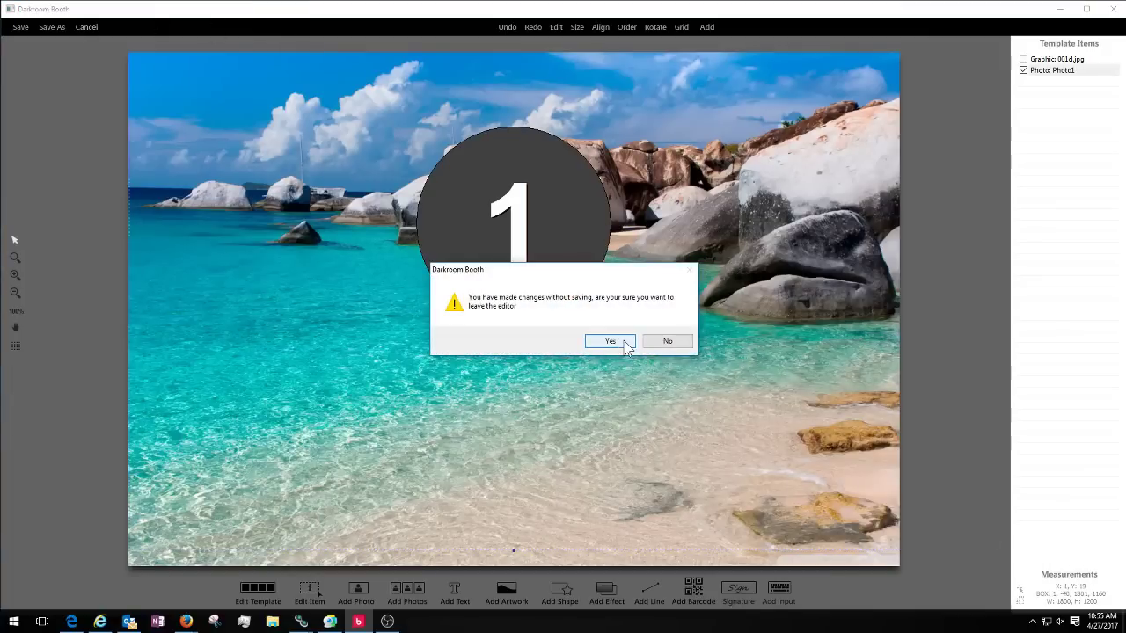
click(671, 344)
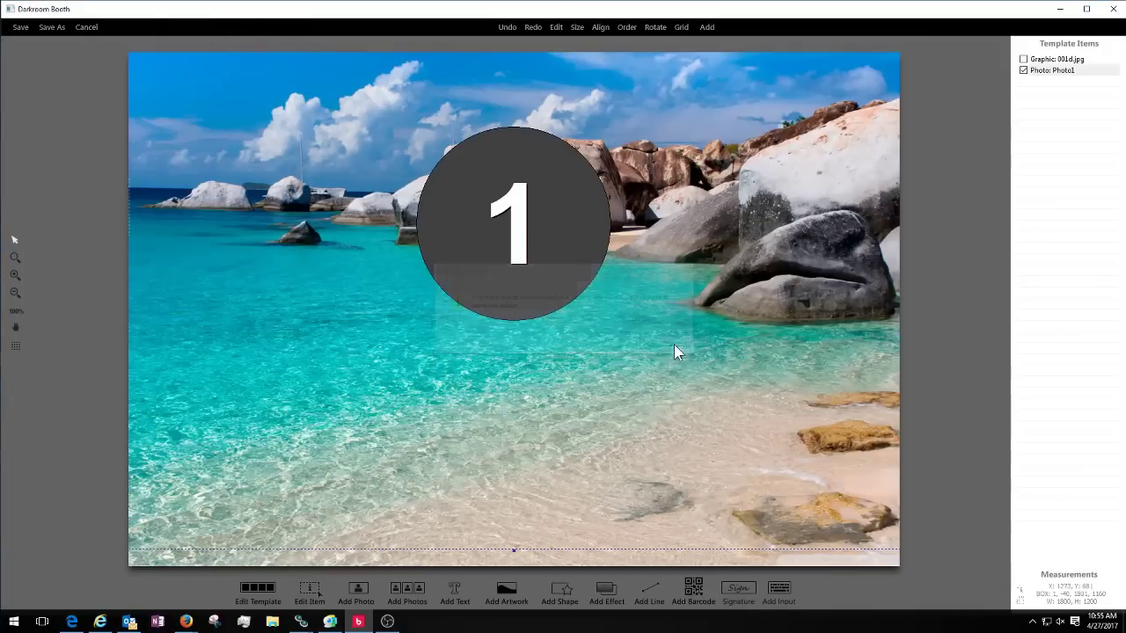
Step: Change the Photo1 object's scaling of inserted images to Match One Face
double_click(544, 281)
scroll(563, 405, down, 3)
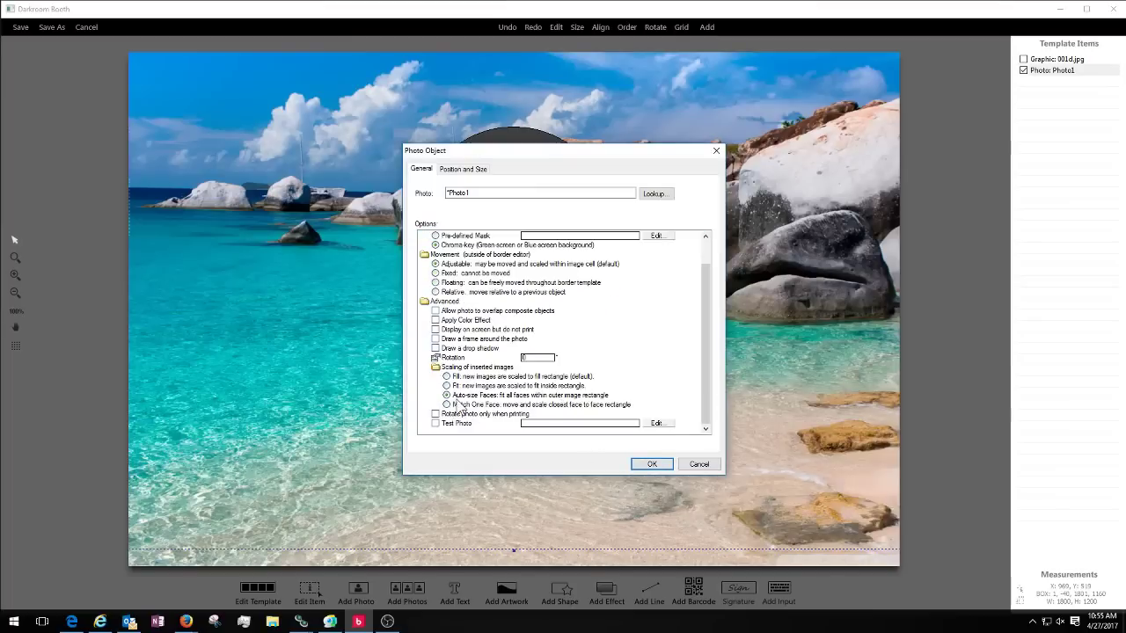
click(448, 404)
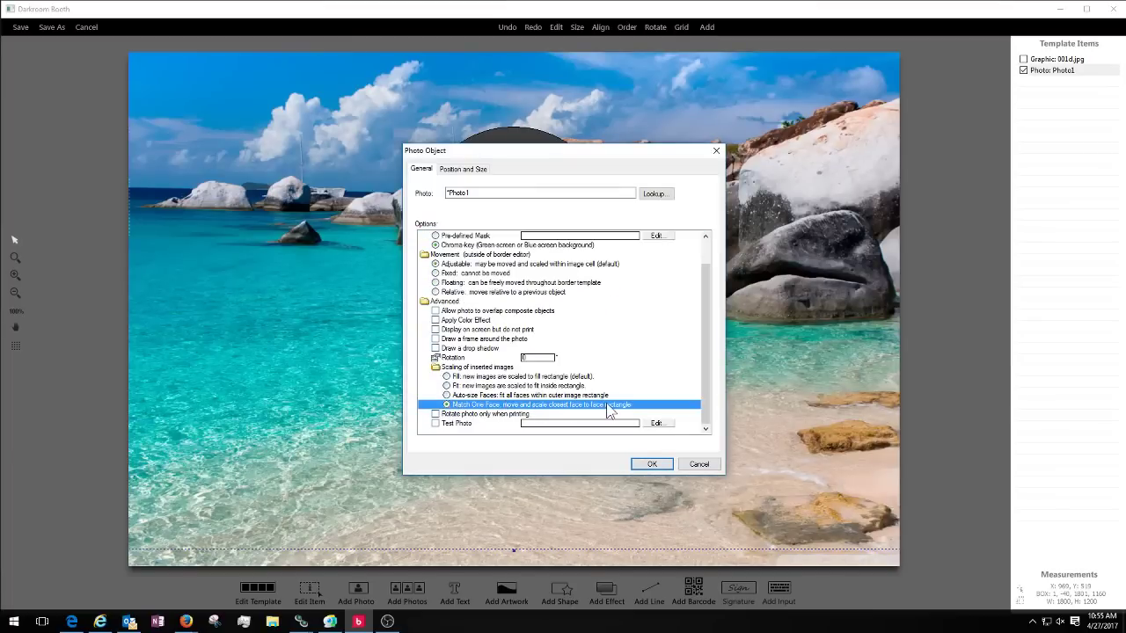
click(651, 463)
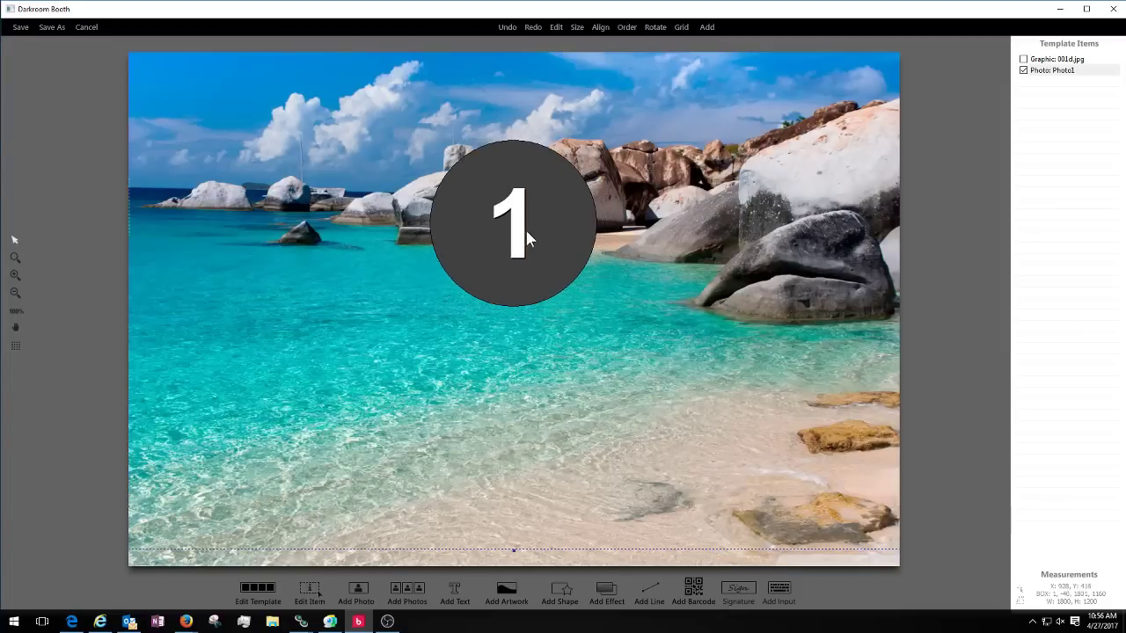
Step: Shrink and reposition the face circle on the beach template, and leave the template editor without saving
drag(525, 233, 525, 303)
drag(554, 213, 552, 208)
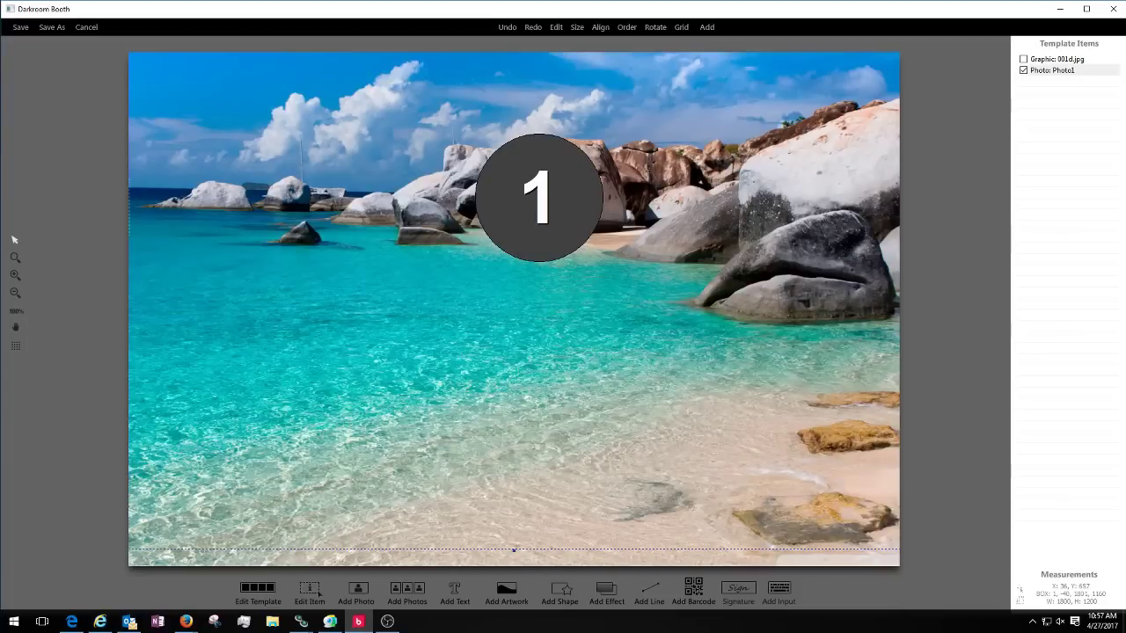
click(87, 27)
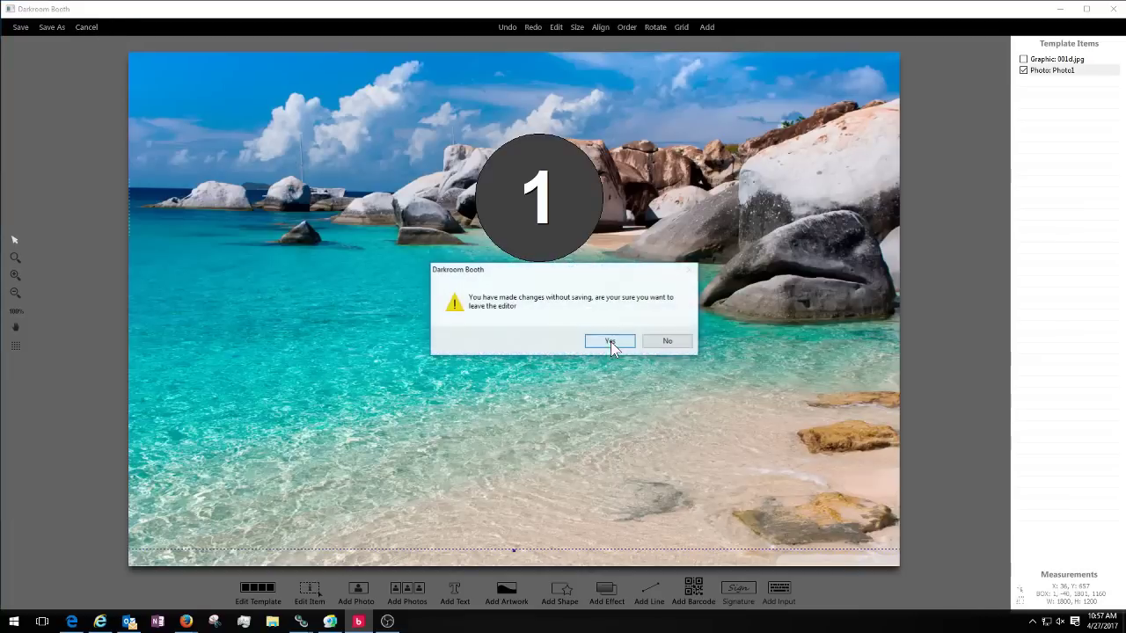
click(598, 345)
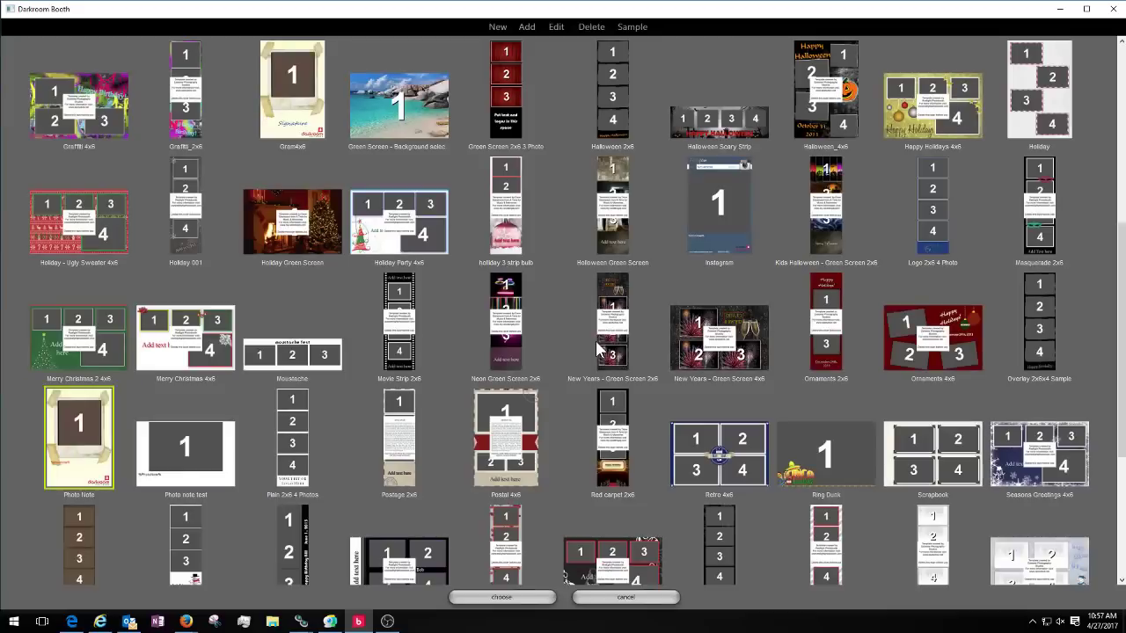